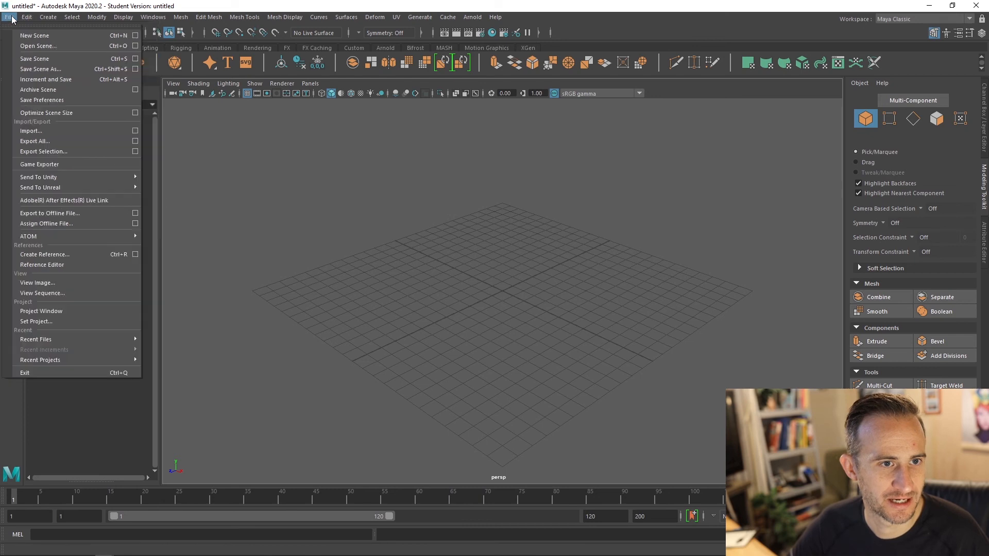
# Step: Create a free image plane and show its shape attributes
pyautogui.click(9, 17)
pyautogui.click(48, 17)
pyautogui.click(69, 159)
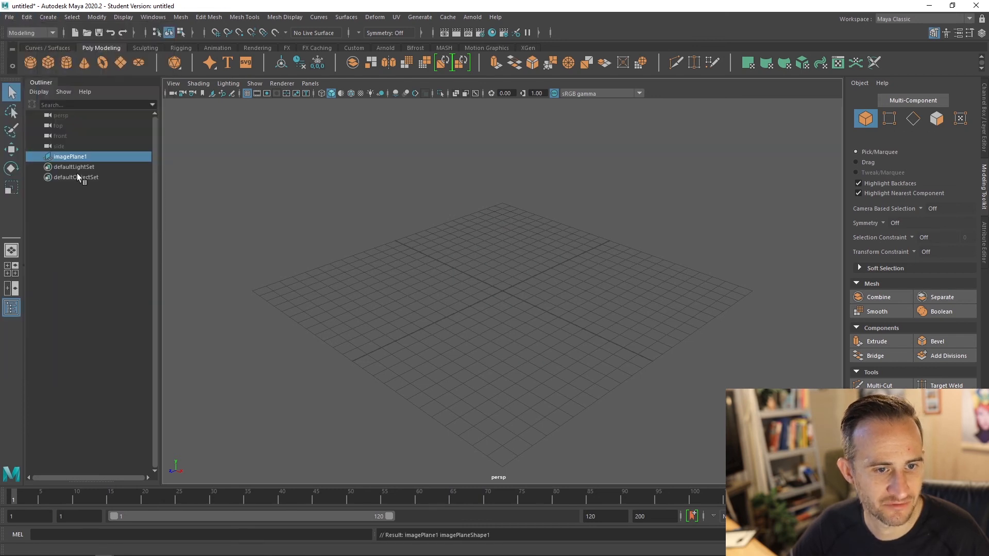
pyautogui.click(48, 17)
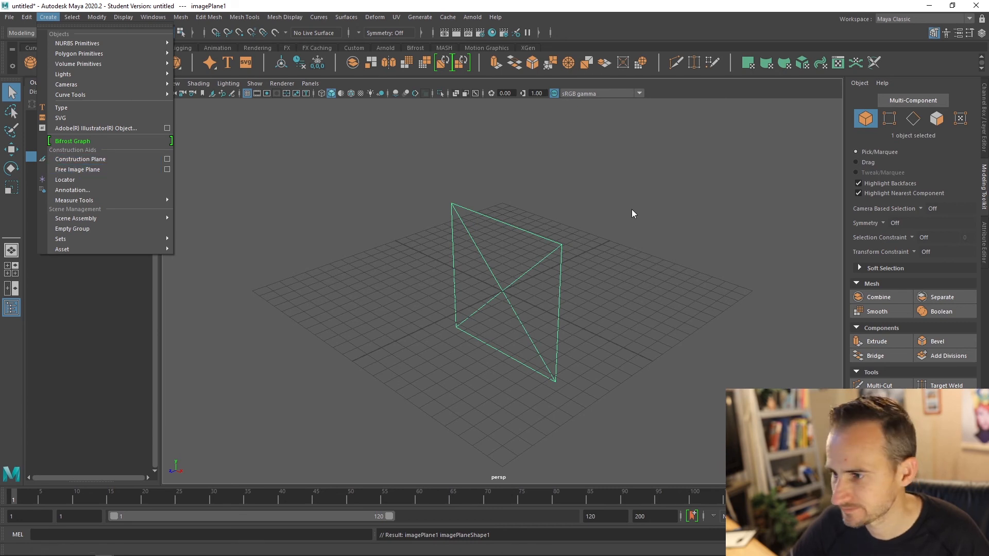
pyautogui.click(985, 240)
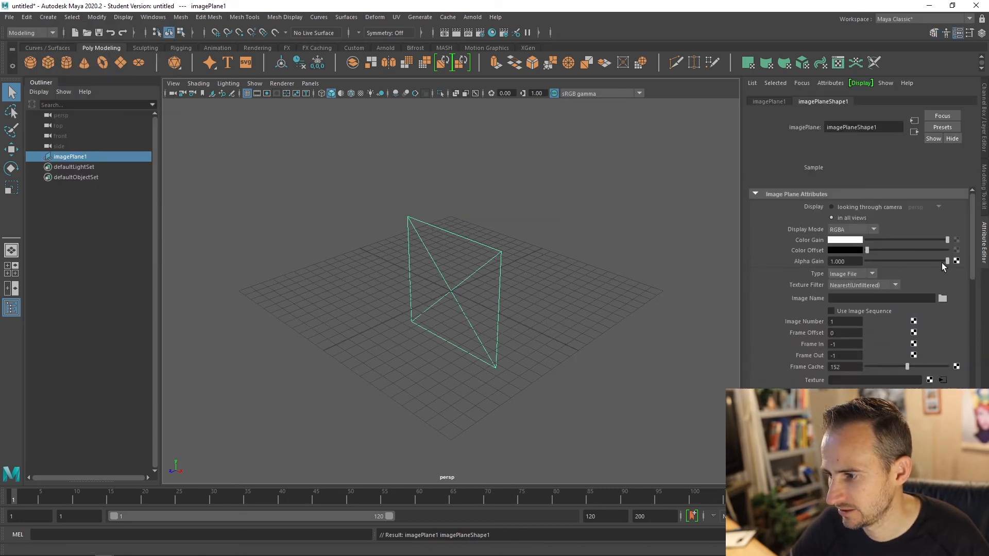
# Step: Browse for the image plane's image file and switch the current project to Modeling&Texturing_I
pyautogui.click(943, 299)
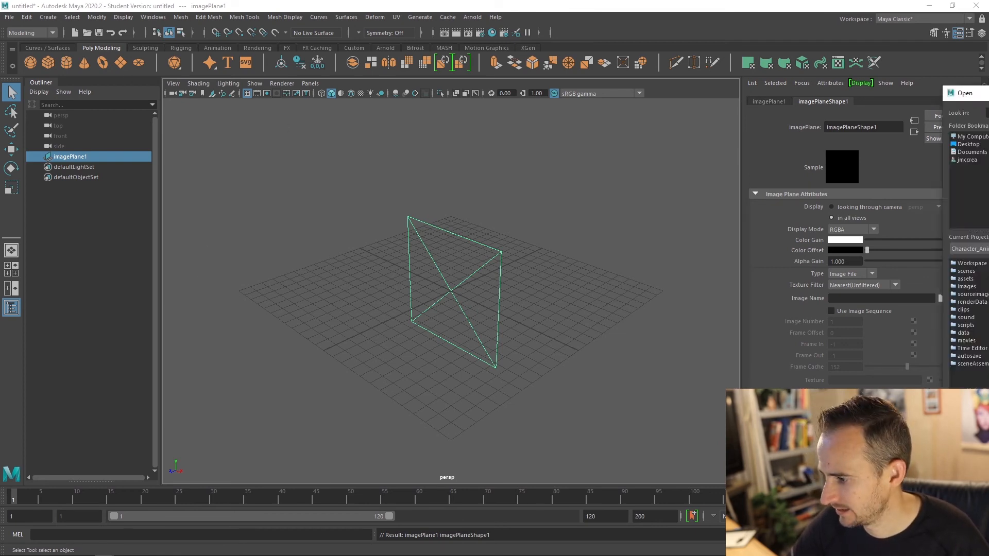
pyautogui.click(942, 298)
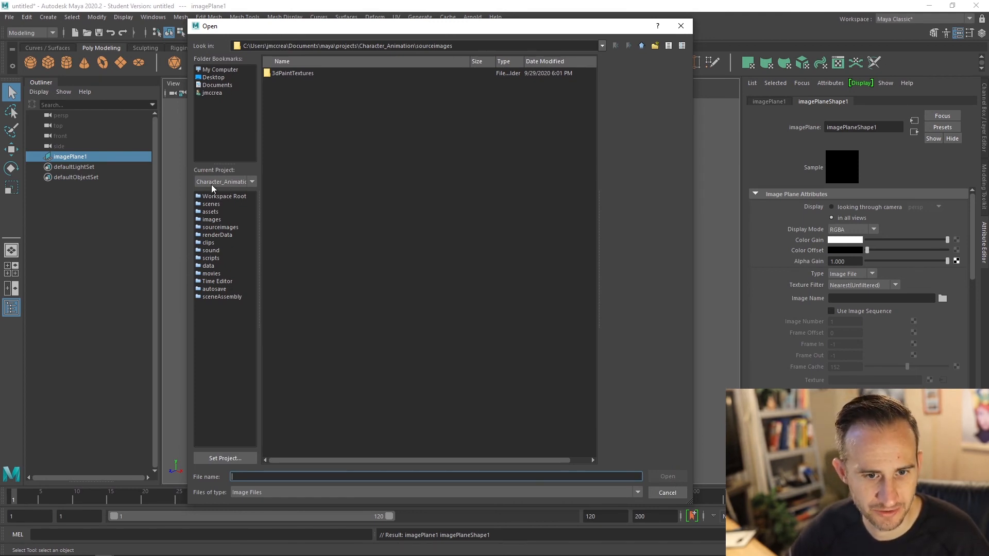
pyautogui.click(212, 184)
pyautogui.click(225, 203)
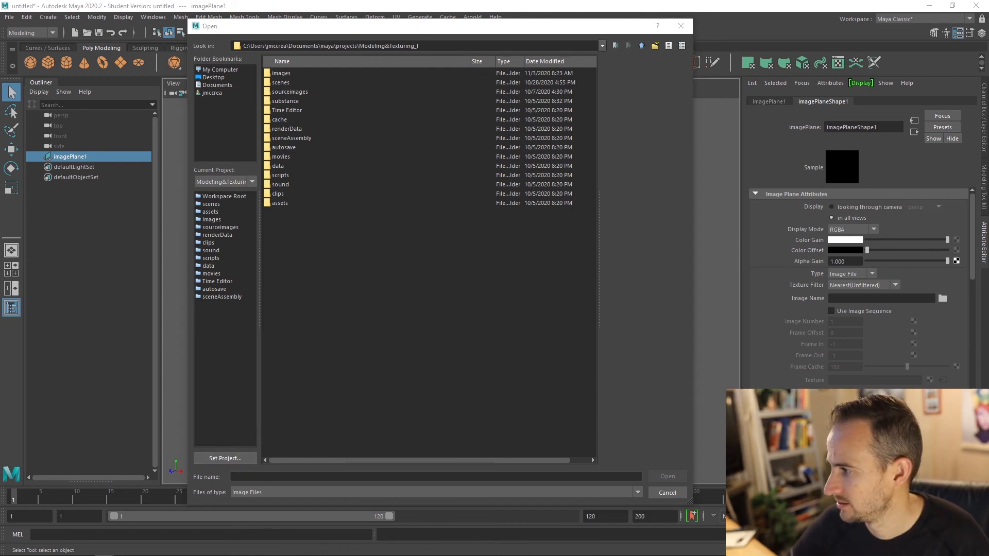
pyautogui.click(226, 459)
pyautogui.moveTo(886, 169); pyautogui.dragTo(383, 81)
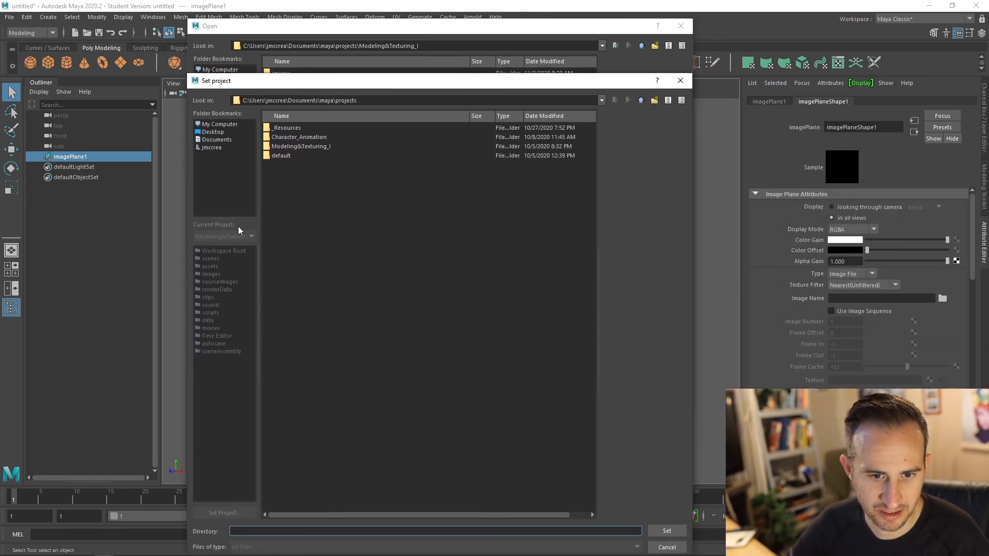
pyautogui.click(665, 532)
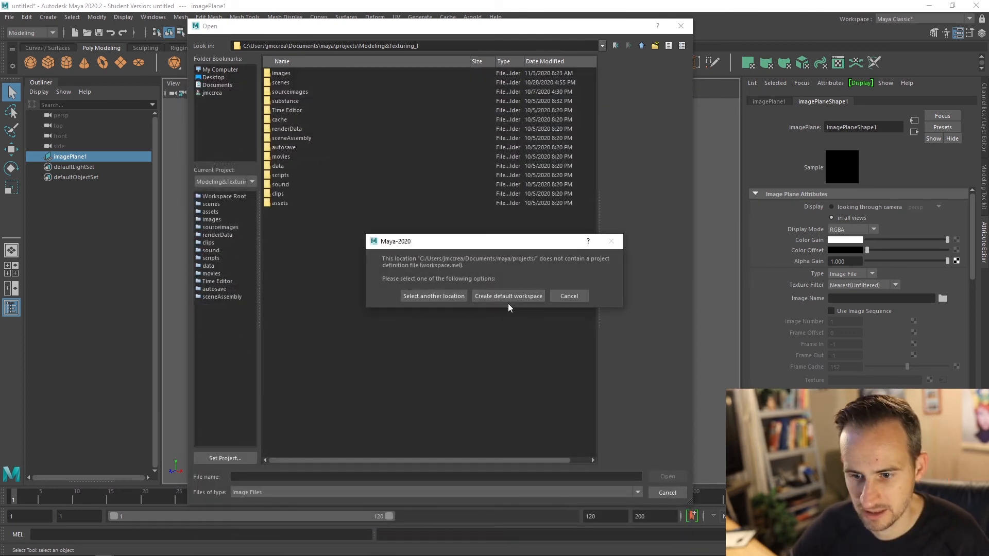
pyautogui.click(569, 297)
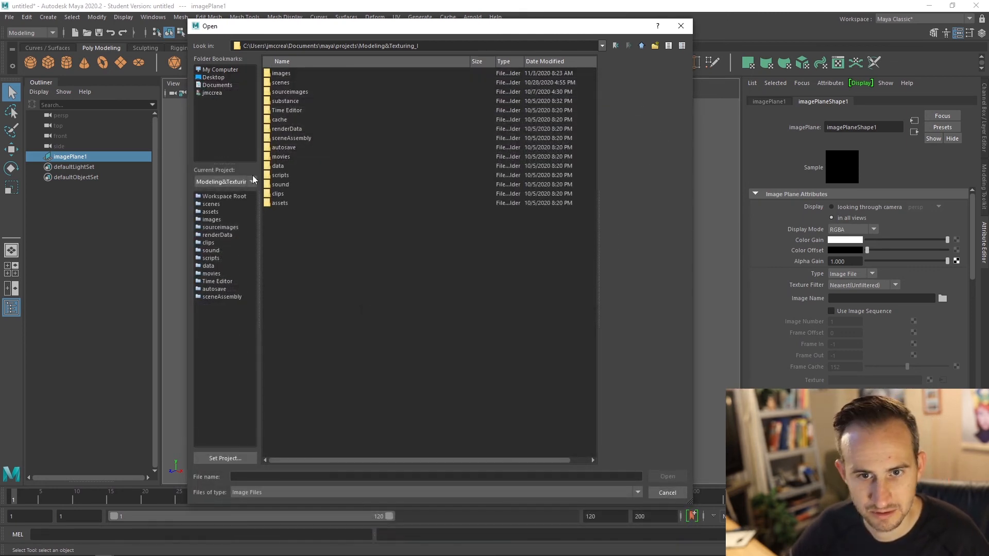
# Step: Load the white office photo with two blue armchairs from the images/Room folder into the image plane
pyautogui.doubleClick(291, 72)
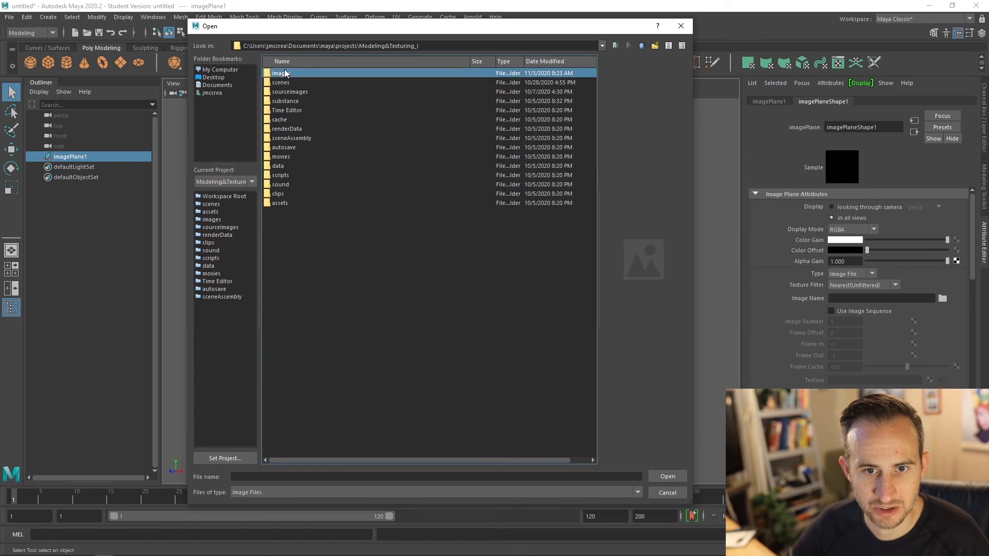
pyautogui.doubleClick(280, 73)
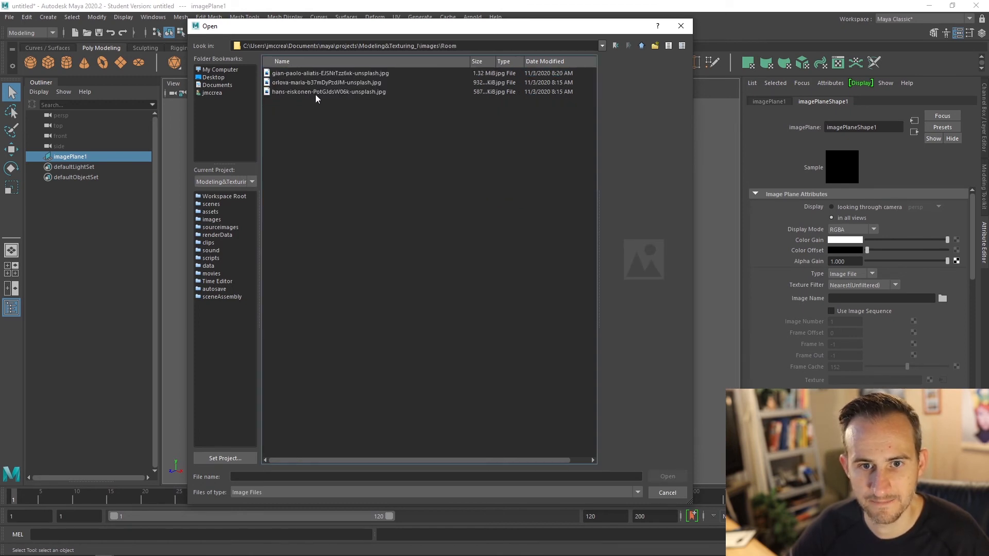
pyautogui.click(305, 73)
pyautogui.click(336, 82)
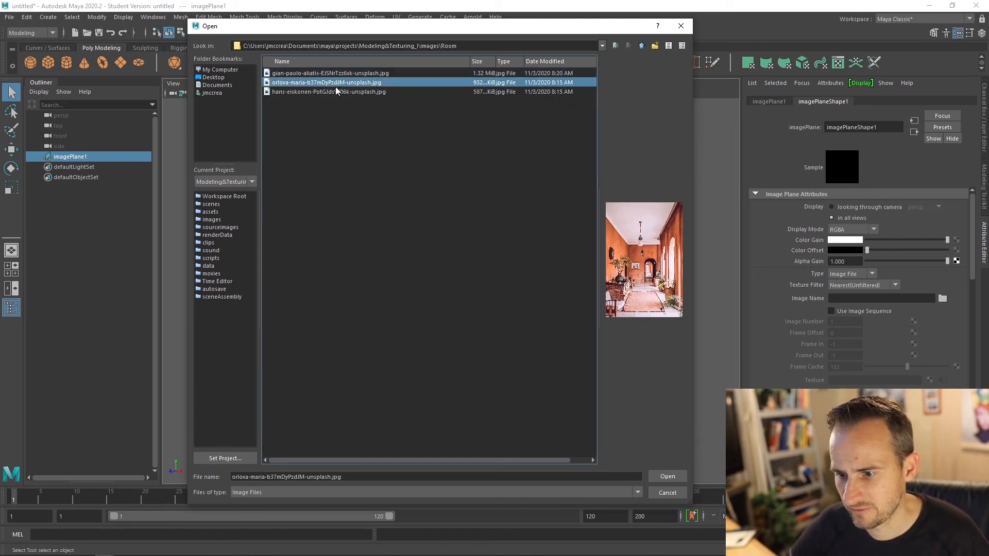
pyautogui.click(335, 91)
pyautogui.click(339, 74)
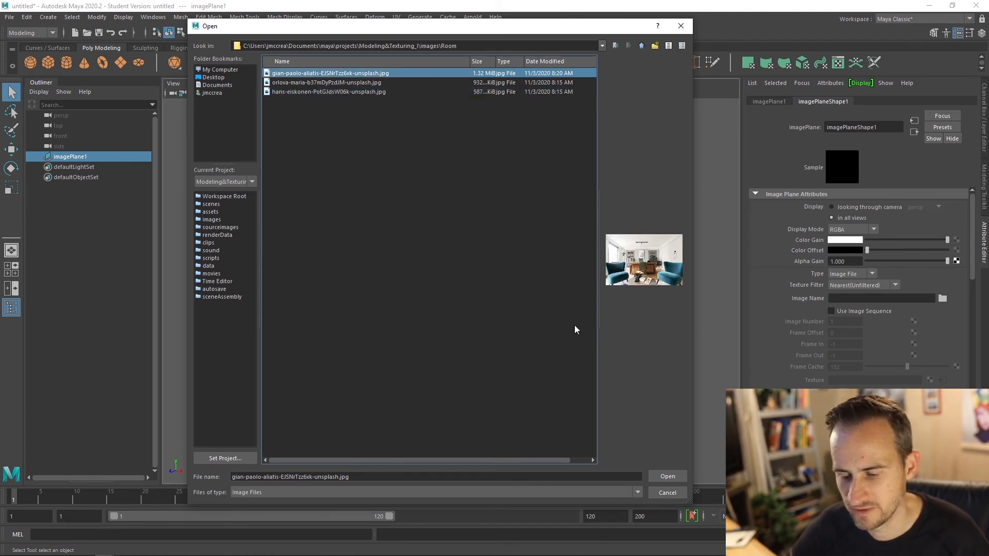
pyautogui.click(668, 477)
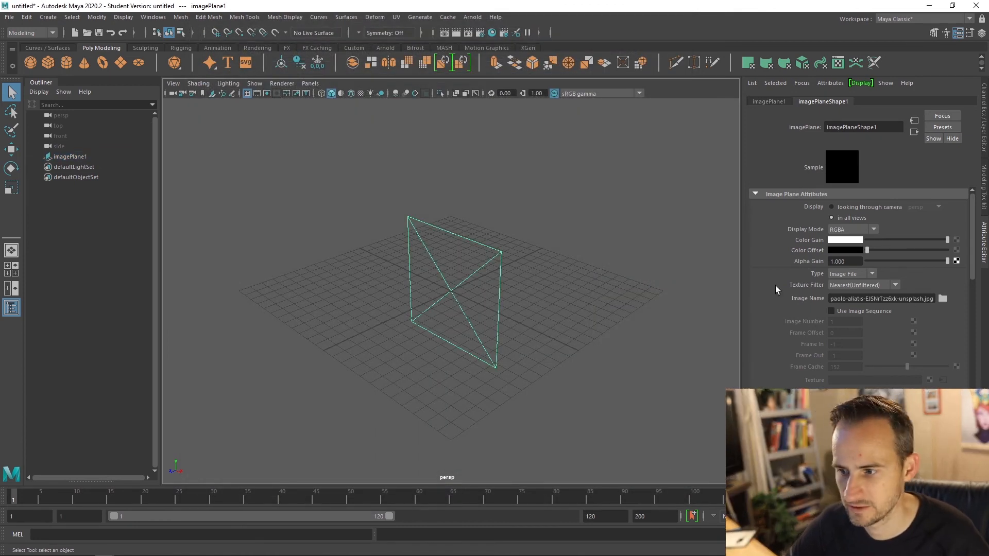
# Step: Move the office image plane straight up so that its lower edge sits near the grid
pyautogui.scroll(-3, 351, 282)
pyautogui.click(435, 253)
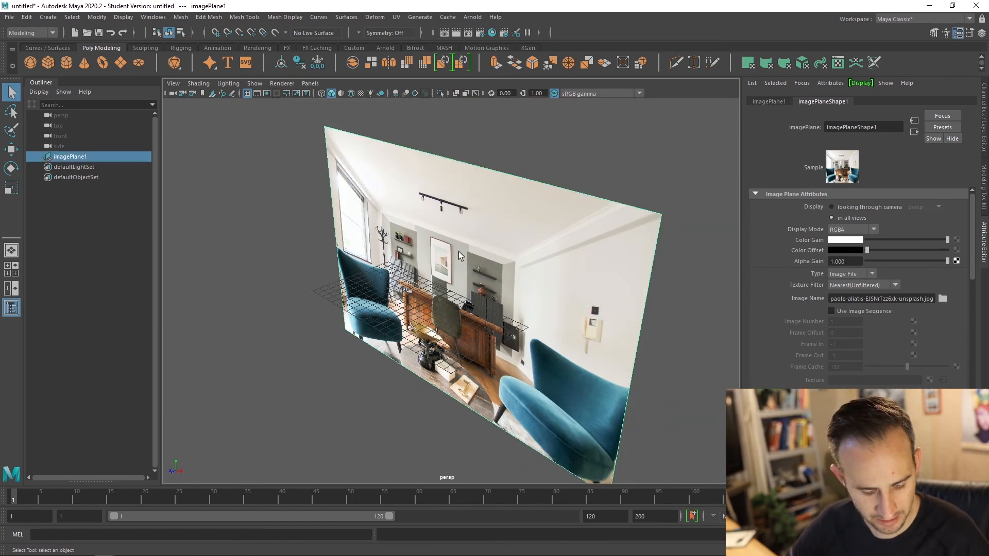
pyautogui.press('w')
pyautogui.moveTo(452, 260); pyautogui.dragTo(451, 137)
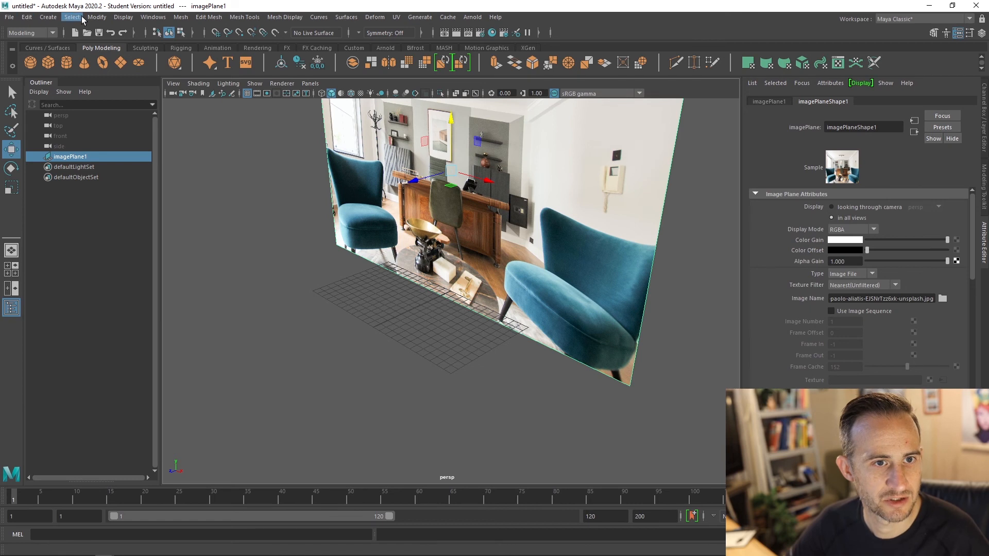
# Step: Create a second free image plane and load the dark teal room photo with three windows from the Room folder
pyautogui.click(48, 17)
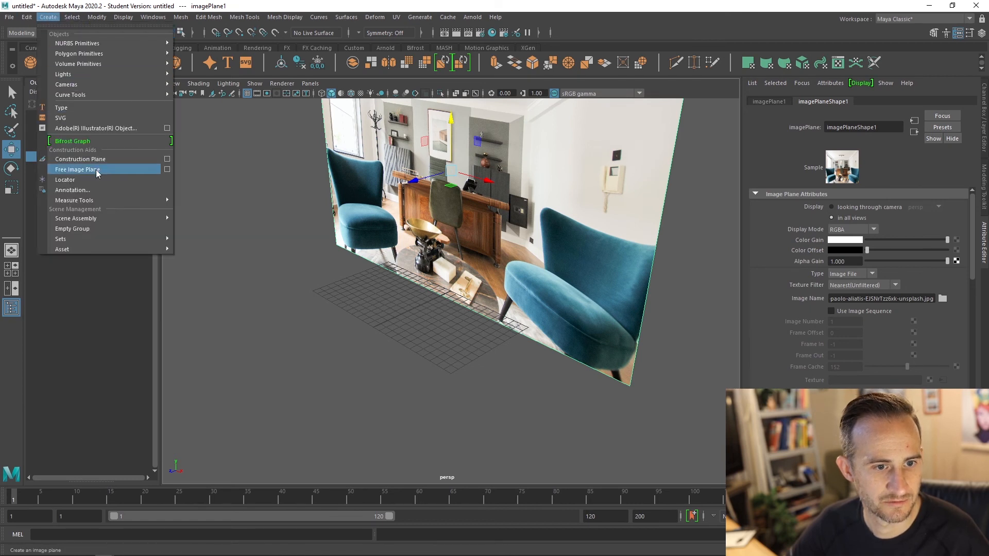
pyautogui.click(77, 170)
pyautogui.click(938, 299)
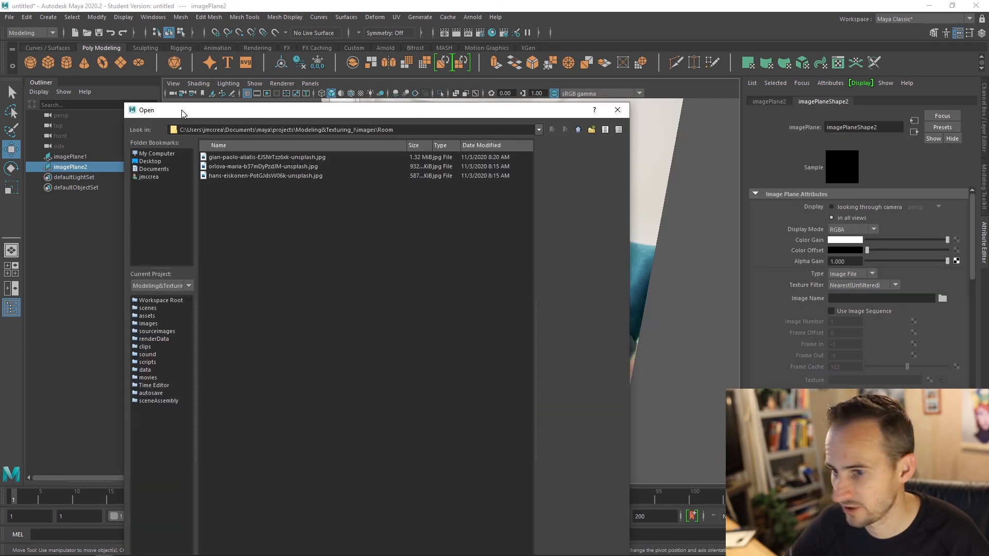
pyautogui.click(294, 149)
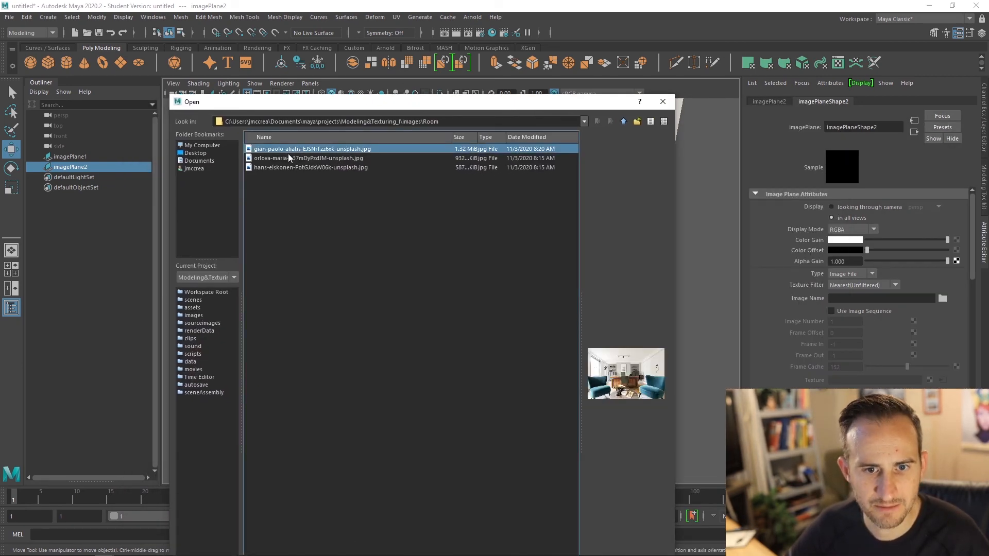
pyautogui.click(289, 159)
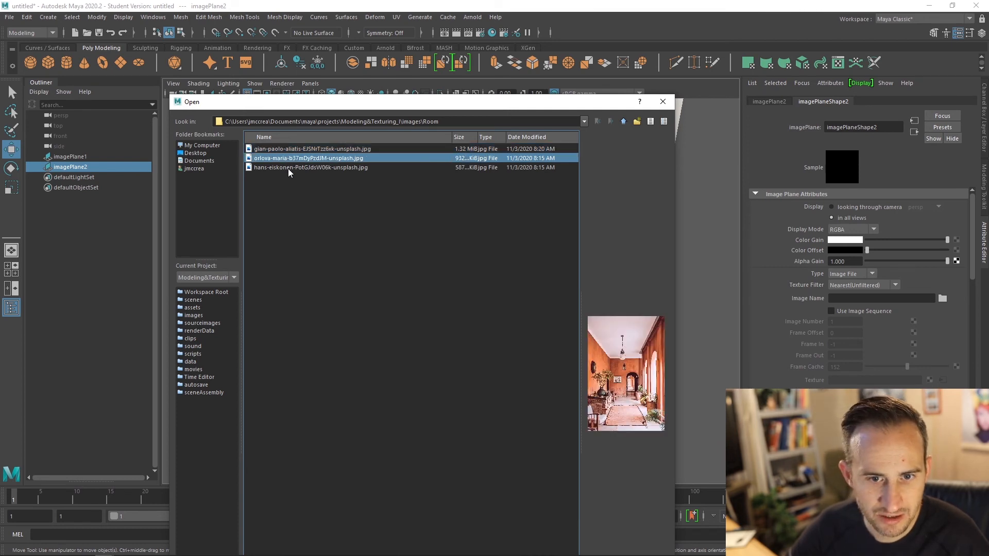
pyautogui.click(288, 168)
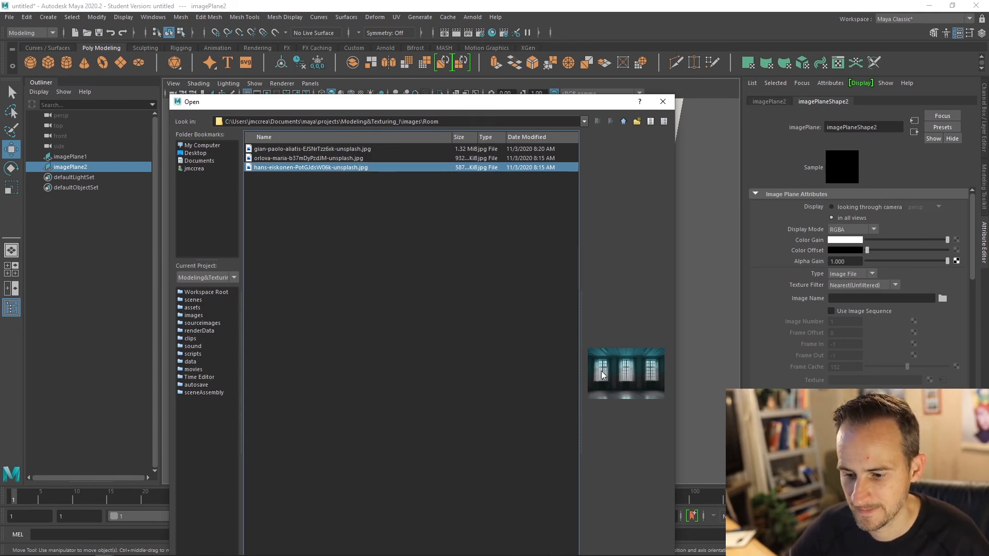
pyautogui.moveTo(557, 102); pyautogui.dragTo(461, 21)
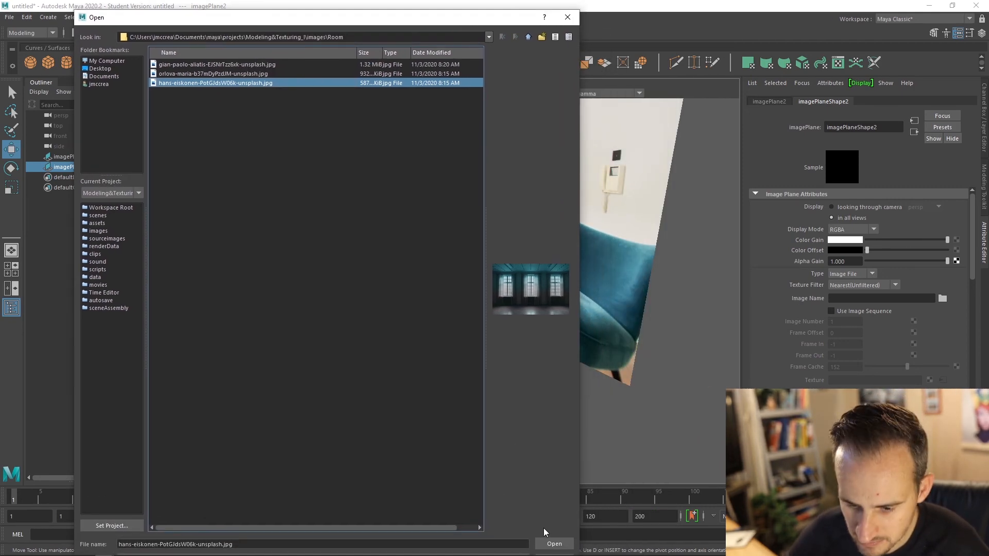
pyautogui.click(554, 544)
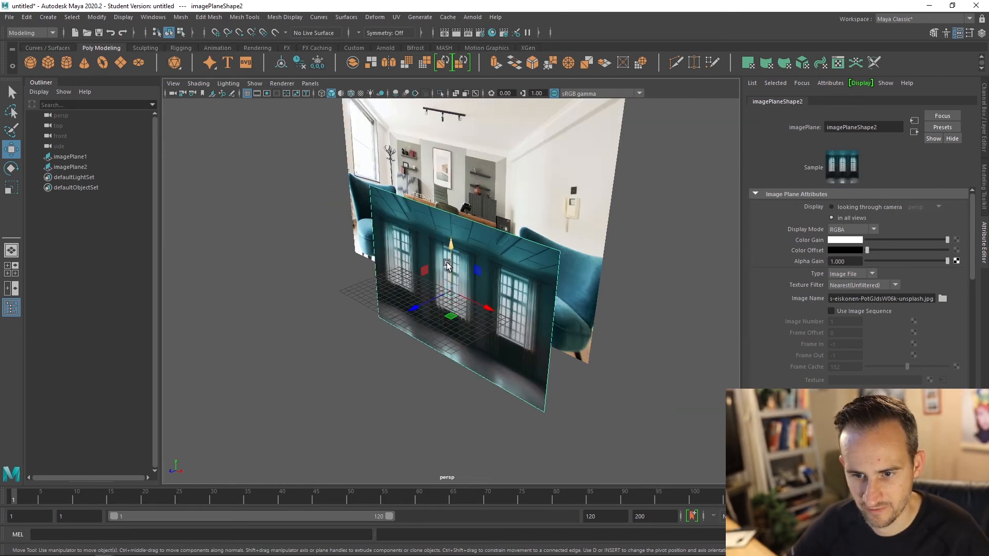
# Step: Move the three-window image plane up and forward so it stands in front of the office image plane
pyautogui.moveTo(447, 263); pyautogui.dragTo(447, 225)
pyautogui.moveTo(431, 263); pyautogui.dragTo(379, 285)
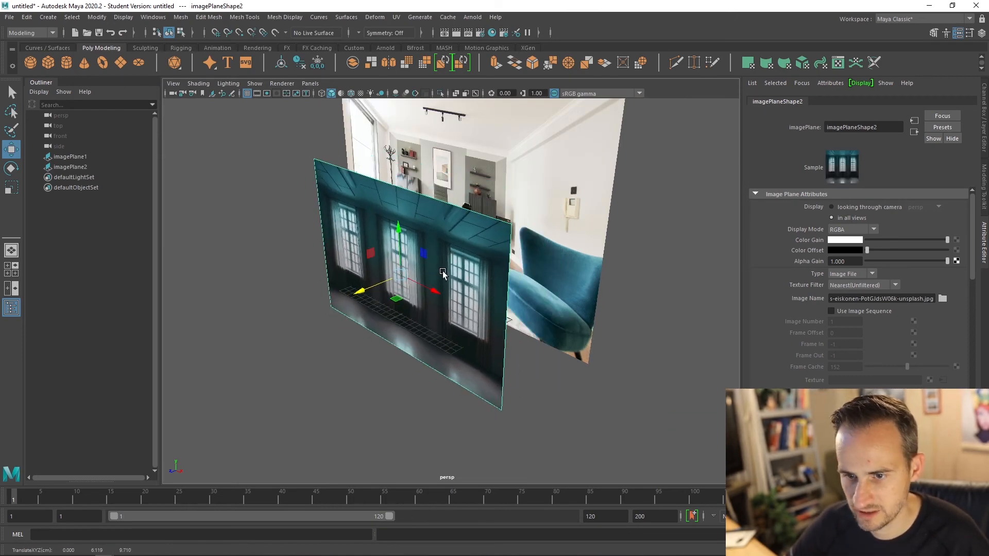
pyautogui.press('space')
pyautogui.press('alt')
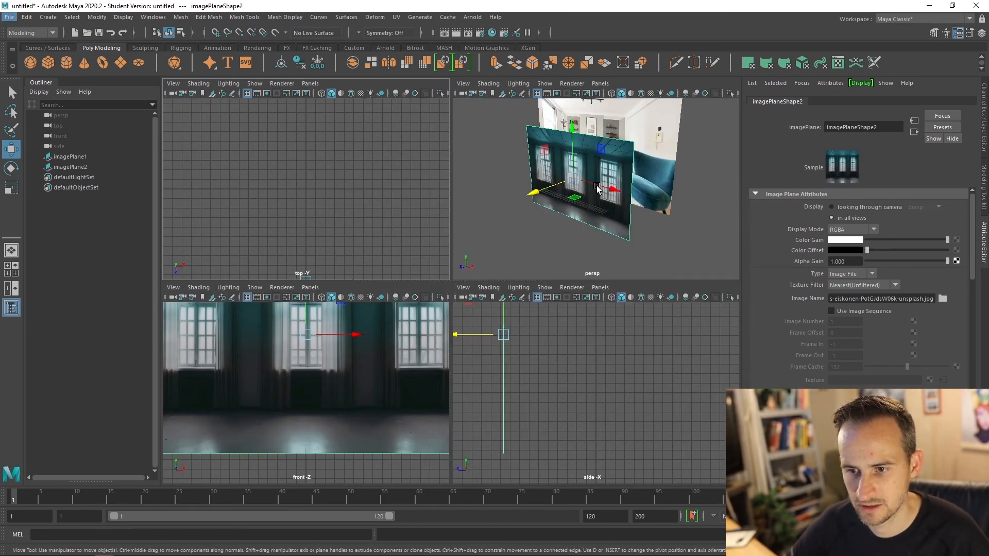
pyautogui.click(541, 188)
pyautogui.press('space')
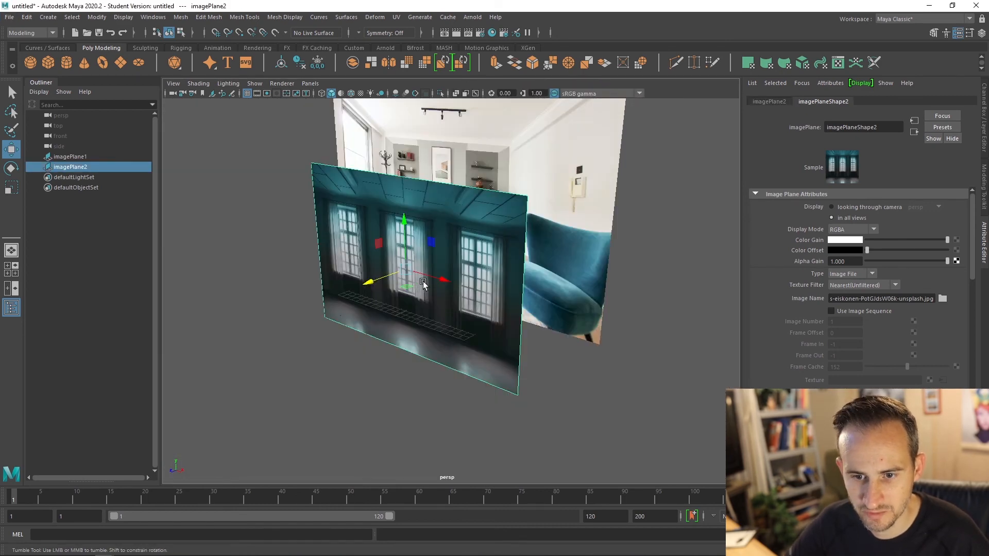
# Step: Place the three-window image plane beside the office image's right edge, with their lower edges roughly level
pyautogui.keyDown('alt'); pyautogui.moveTo(428, 271); pyautogui.dragTo(746, 265); pyautogui.keyUp('alt')
pyautogui.scroll(-4, 598, 298)
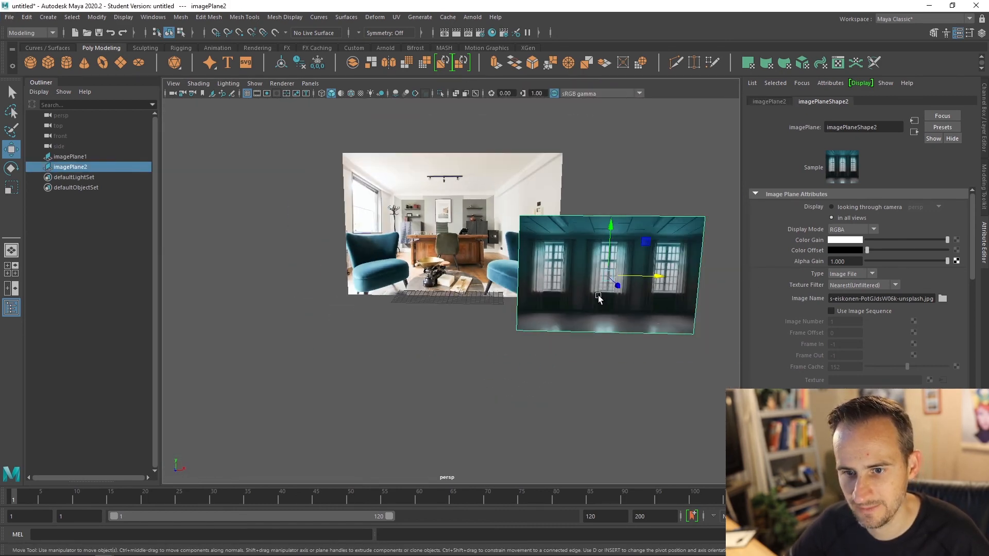
pyautogui.moveTo(645, 277); pyautogui.dragTo(643, 216)
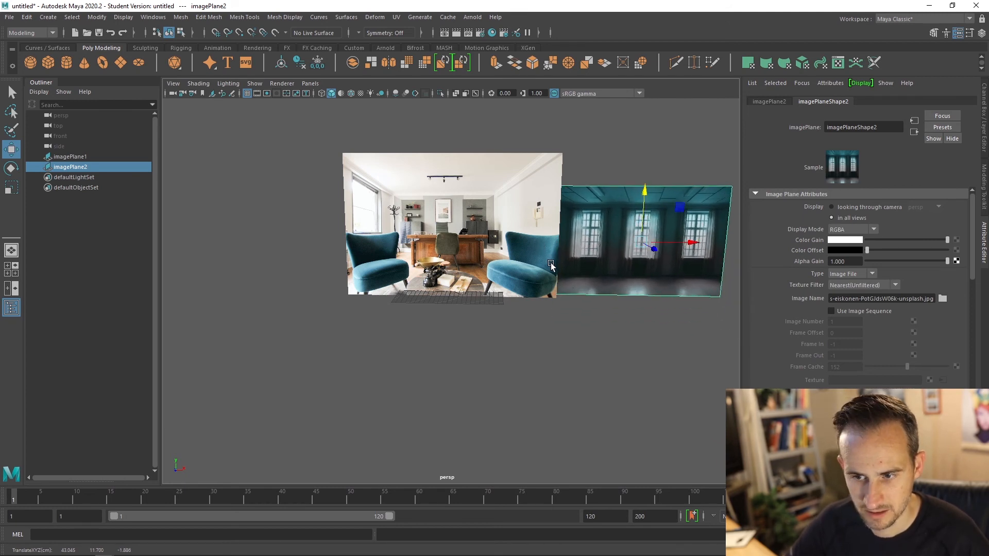
pyautogui.keyDown('alt'); pyautogui.moveTo(551, 264); pyautogui.dragTo(467, 265, button='middle'); pyautogui.keyUp('alt')
pyautogui.scroll(-2, 501, 256)
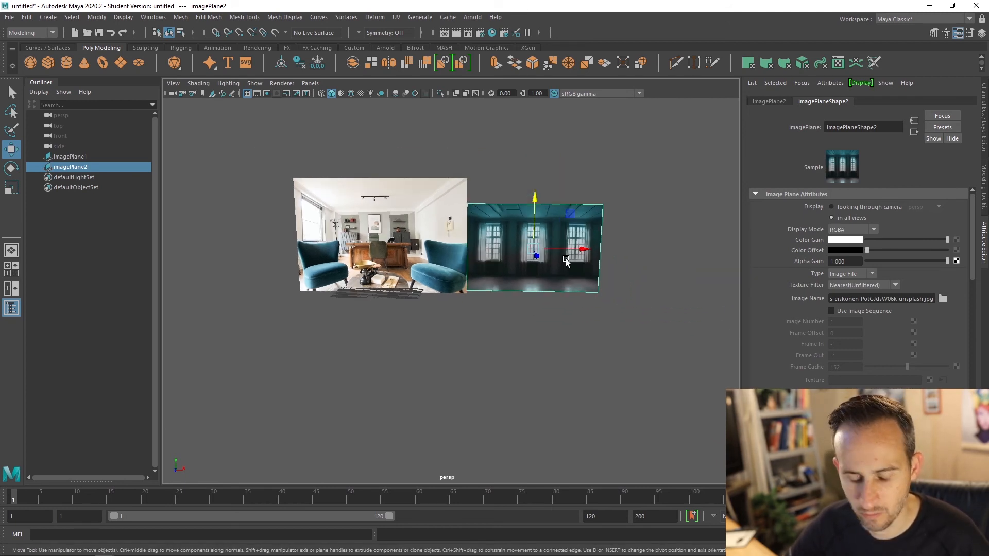
# Step: Rotate the three-window image plane about 90° around the vertical axis and move it to the office image's left edge
pyautogui.press('e')
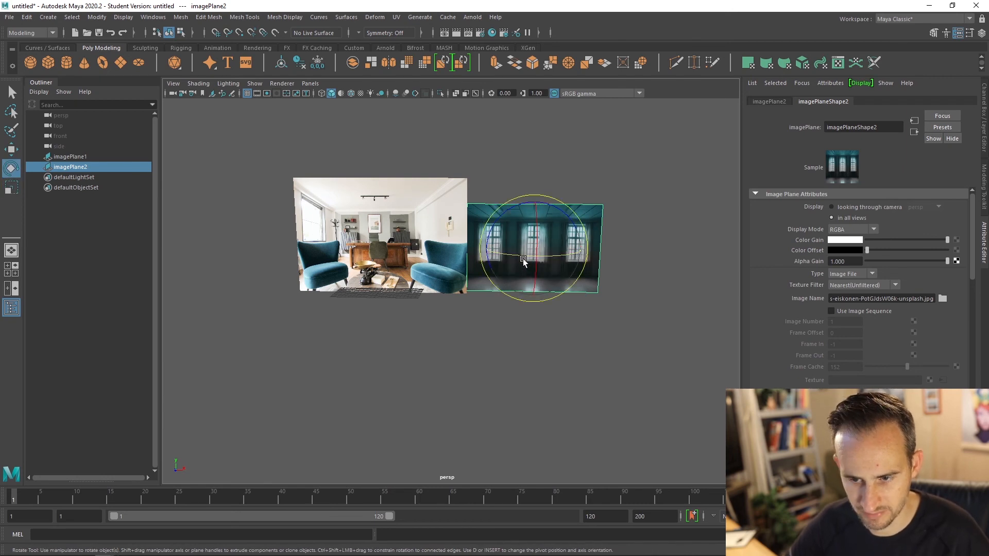
pyautogui.moveTo(515, 255); pyautogui.dragTo(699, 274)
pyautogui.press('w')
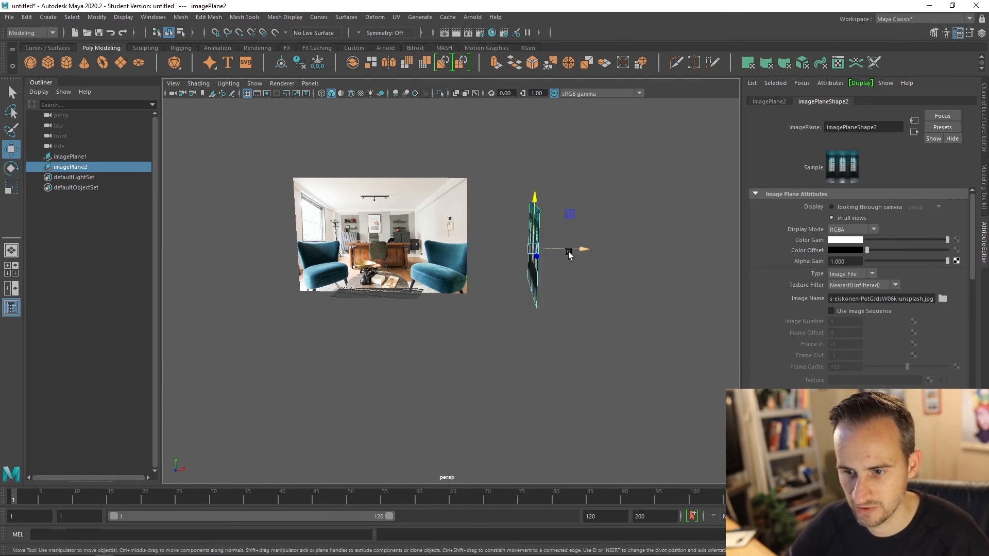
pyautogui.moveTo(570, 251); pyautogui.dragTo(299, 252)
pyautogui.keyDown('alt'); pyautogui.moveTo(399, 226); pyautogui.dragTo(369, 232); pyautogui.keyUp('alt')
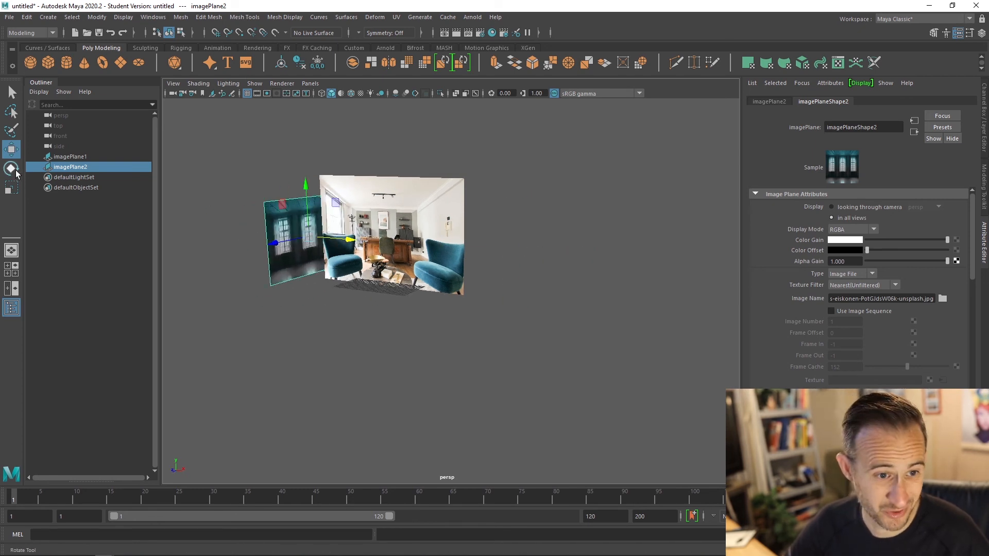
# Step: Scale up the three-window image plane so its size better matches the office image plane
pyautogui.click(13, 186)
pyautogui.moveTo(308, 236); pyautogui.dragTo(371, 245)
pyautogui.scroll(4, 418, 239)
pyautogui.keyDown('alt'); pyautogui.moveTo(371, 245); pyautogui.dragTo(525, 279, button='middle'); pyautogui.keyUp('alt')
# Step: In the side view, raise the three-window image plane slightly to a Y translation of about 12.28 cm
pyautogui.press('space')
pyautogui.press('space')
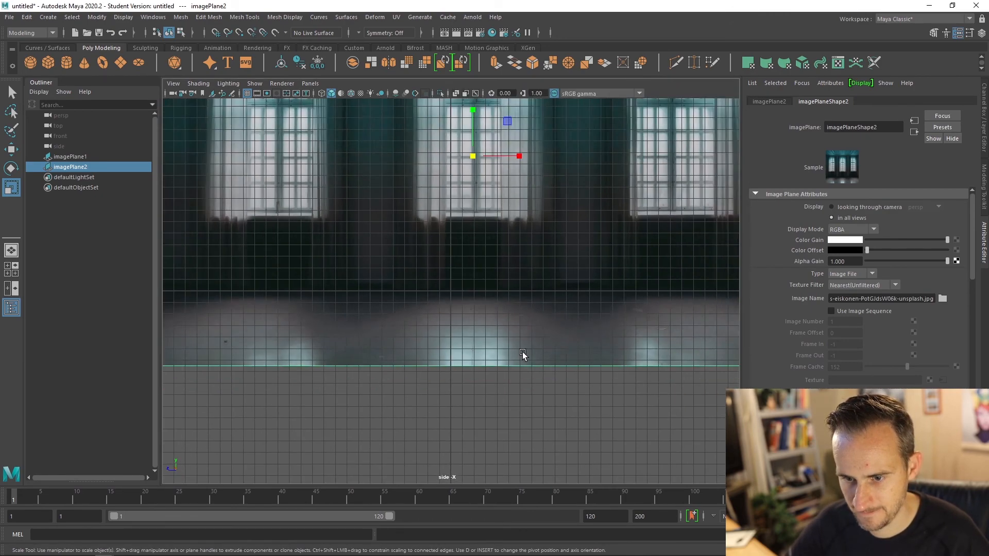
pyautogui.scroll(-5, 523, 354)
pyautogui.scroll(3, 460, 275)
pyautogui.press('w')
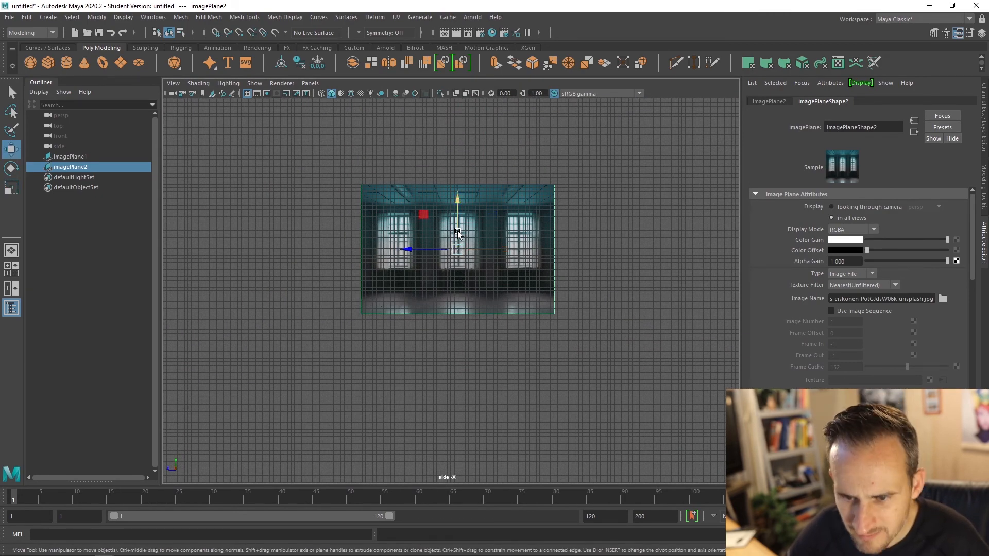
pyautogui.moveTo(457, 232); pyautogui.dragTo(456, 228)
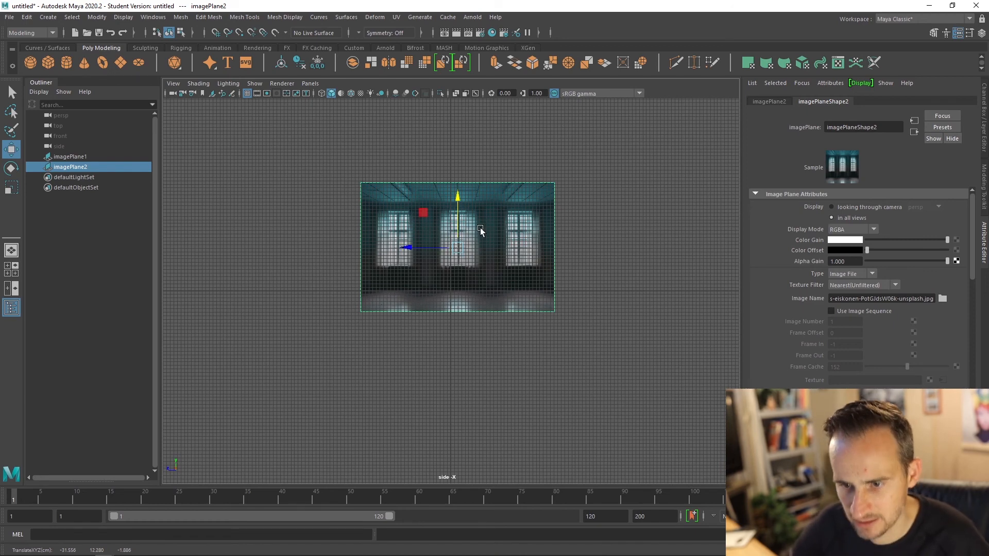
# Step: In the front view, lower the office image plane to a Y translation of about 10.79
pyautogui.press('space')
pyautogui.press('space')
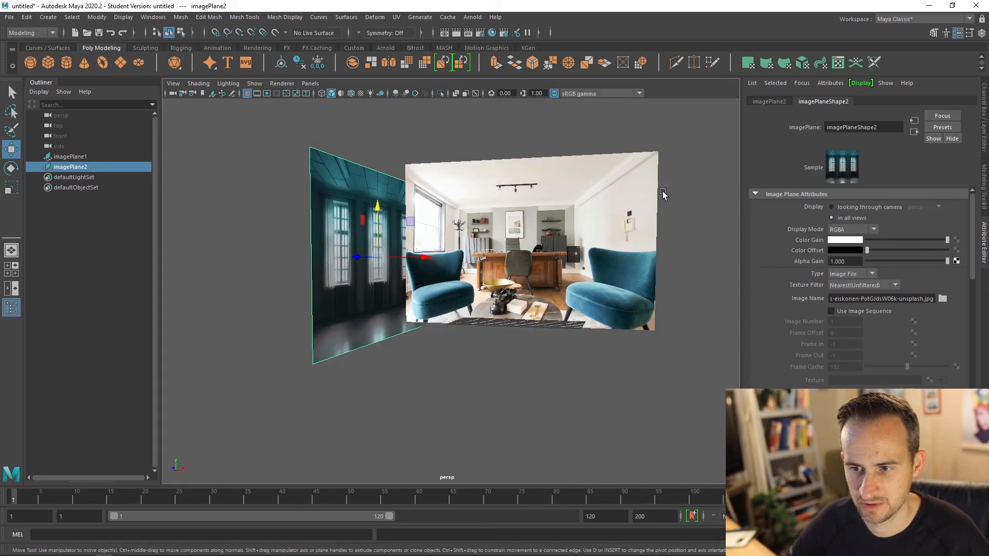
pyautogui.keyDown('alt'); pyautogui.moveTo(625, 202); pyautogui.dragTo(610, 287); pyautogui.keyUp('alt')
pyautogui.click(519, 286)
pyautogui.press('space')
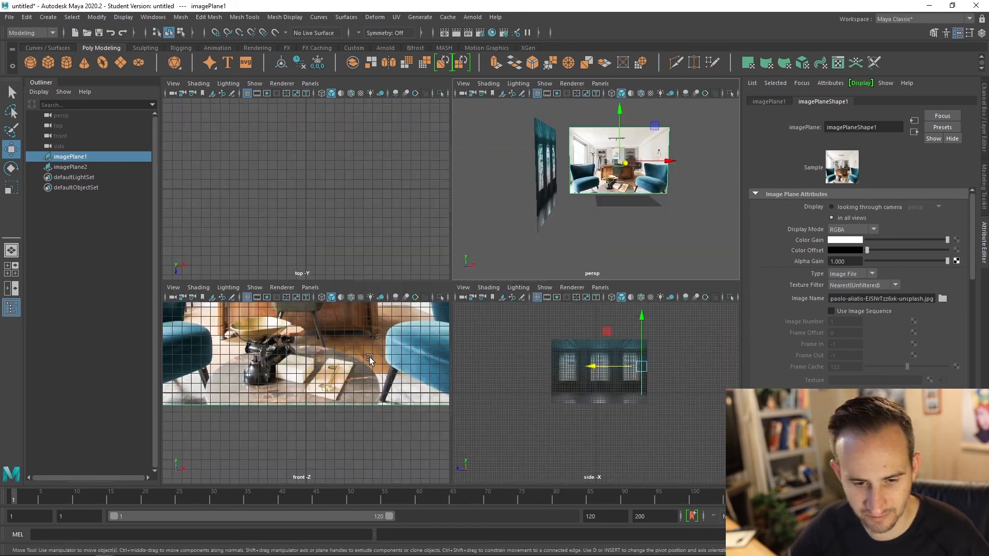
pyautogui.press('space')
pyautogui.scroll(-3, 403, 304)
pyautogui.scroll(-2, 403, 304)
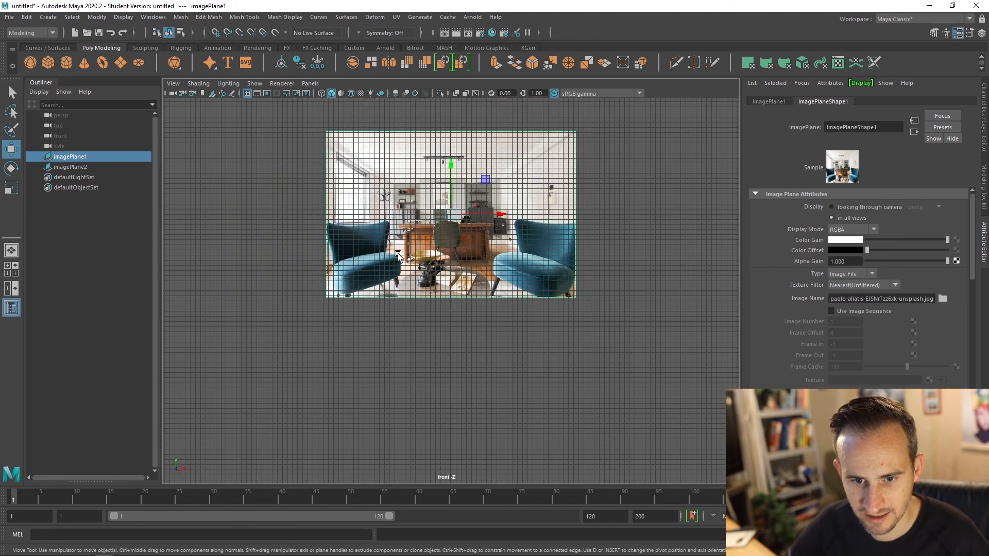
pyautogui.moveTo(448, 189); pyautogui.dragTo(449, 233)
pyautogui.press('space')
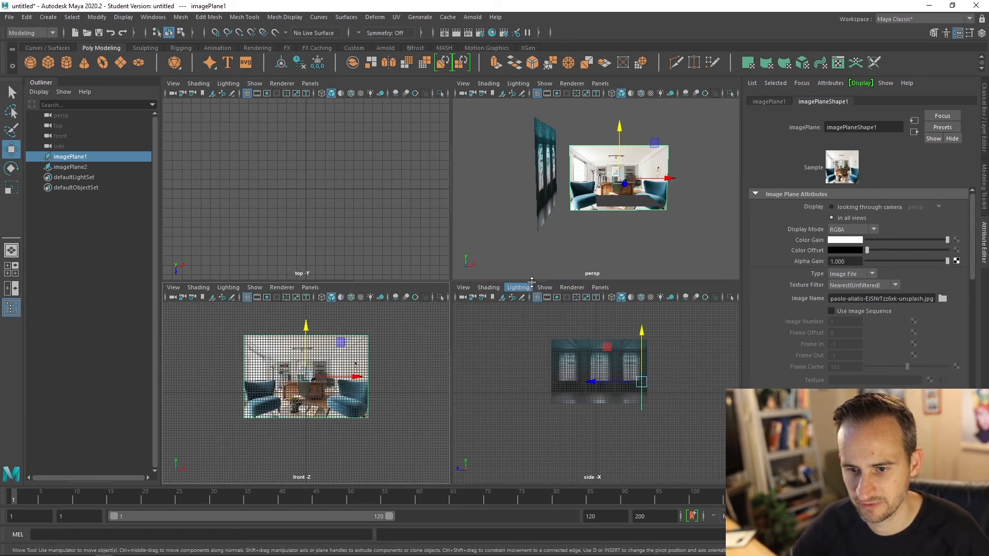
# Step: In the perspective view, push the office image plane back along Z to a translation of about -53.2
pyautogui.press('space')
pyautogui.keyDown('alt'); pyautogui.moveTo(509, 258); pyautogui.dragTo(604, 253); pyautogui.keyUp('alt')
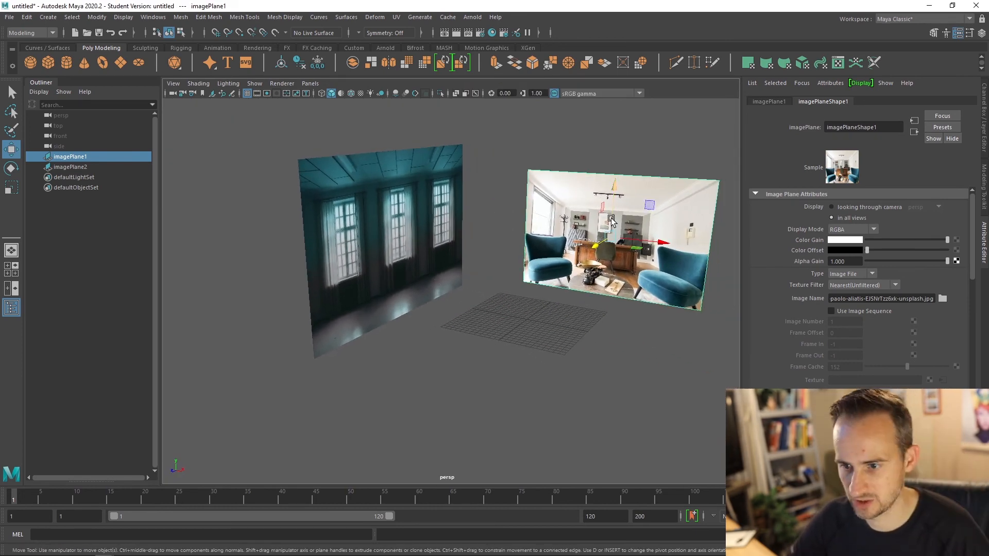
pyautogui.moveTo(611, 219); pyautogui.dragTo(571, 216)
# Step: Select both image planes, show their Channel Box attributes and restore the Maya Classic workspace
pyautogui.moveTo(279, 141); pyautogui.dragTo(620, 310)
pyautogui.keyDown('alt'); pyautogui.moveTo(620, 310); pyautogui.dragTo(641, 309); pyautogui.keyUp('alt')
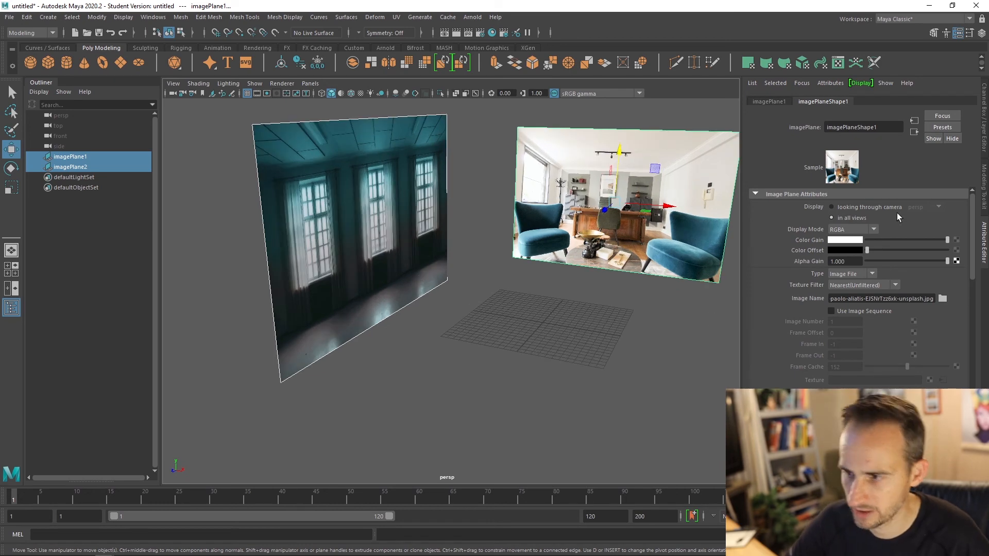
pyautogui.hotkey('ctrl', 'a')
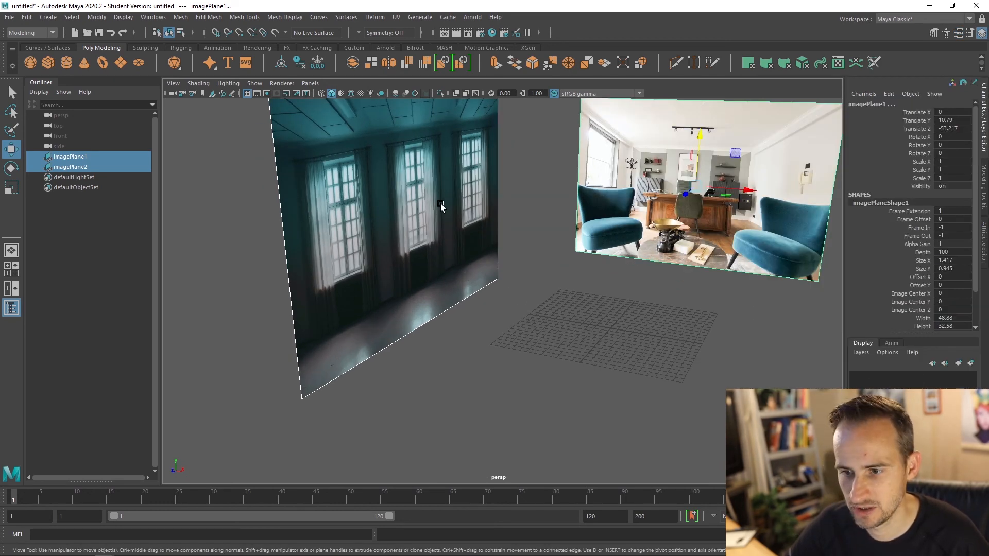
pyautogui.press('f')
pyautogui.keyDown('alt'); pyautogui.moveTo(589, 261); pyautogui.dragTo(516, 261, button='middle'); pyautogui.keyUp('alt')
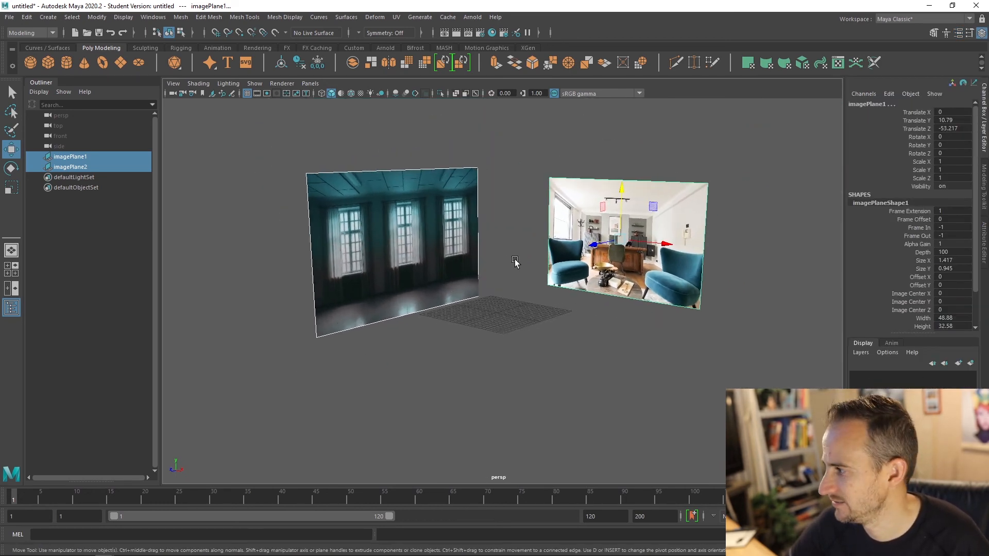
pyautogui.keyDown('alt'); pyautogui.moveTo(516, 261); pyautogui.dragTo(521, 271); pyautogui.keyUp('alt')
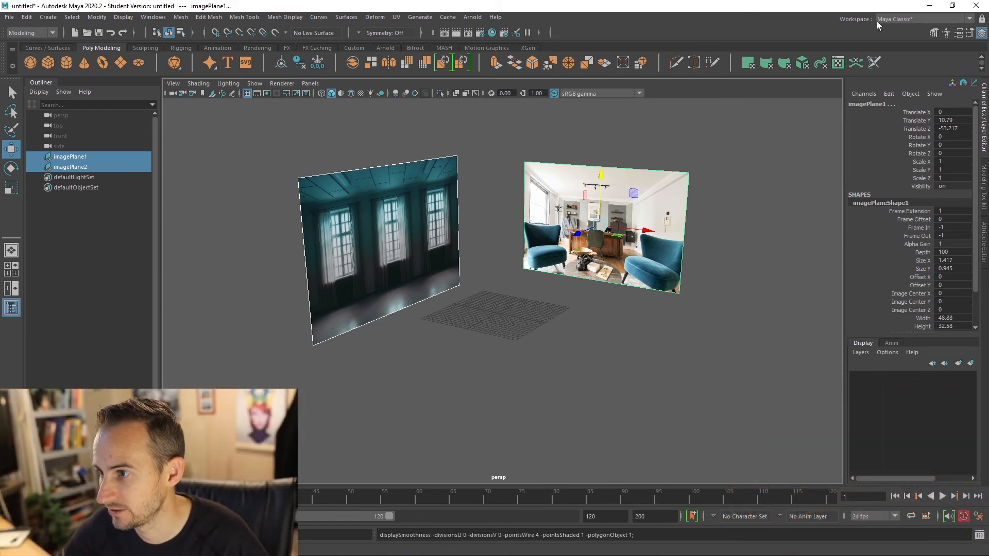
pyautogui.click(941, 20)
pyautogui.click(913, 240)
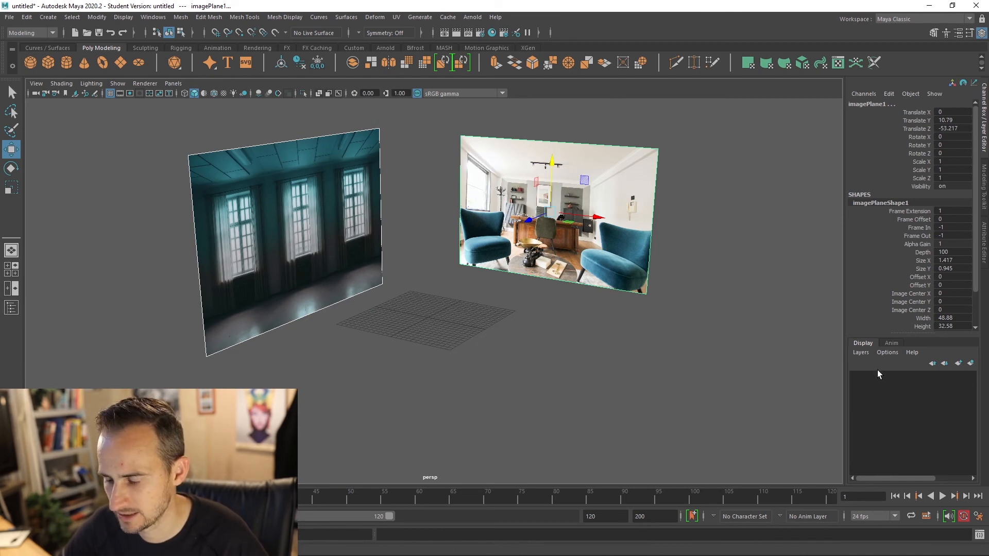
# Step: Create a display layer from the two selected image planes
pyautogui.click(861, 353)
pyautogui.moveTo(215, 120); pyautogui.dragTo(494, 216)
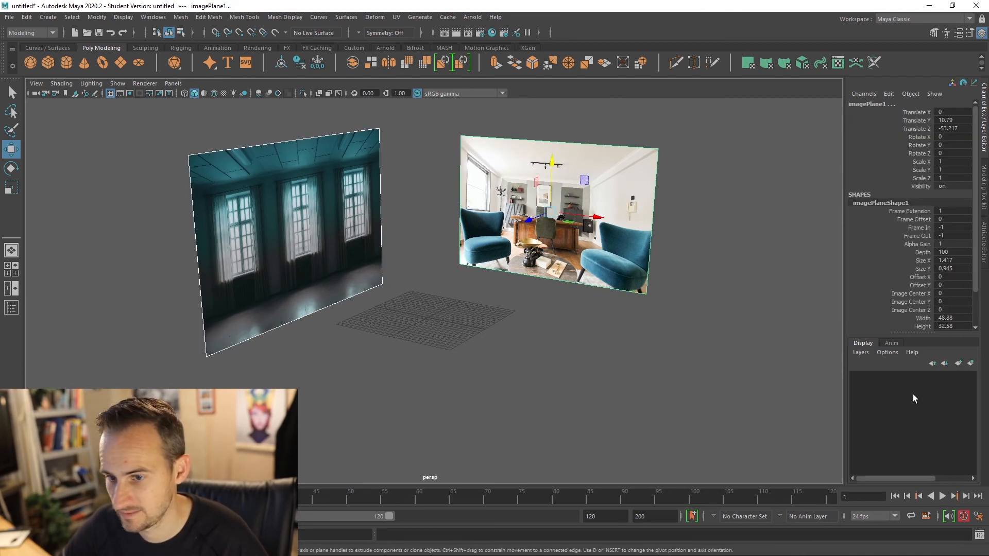
pyautogui.click(867, 359)
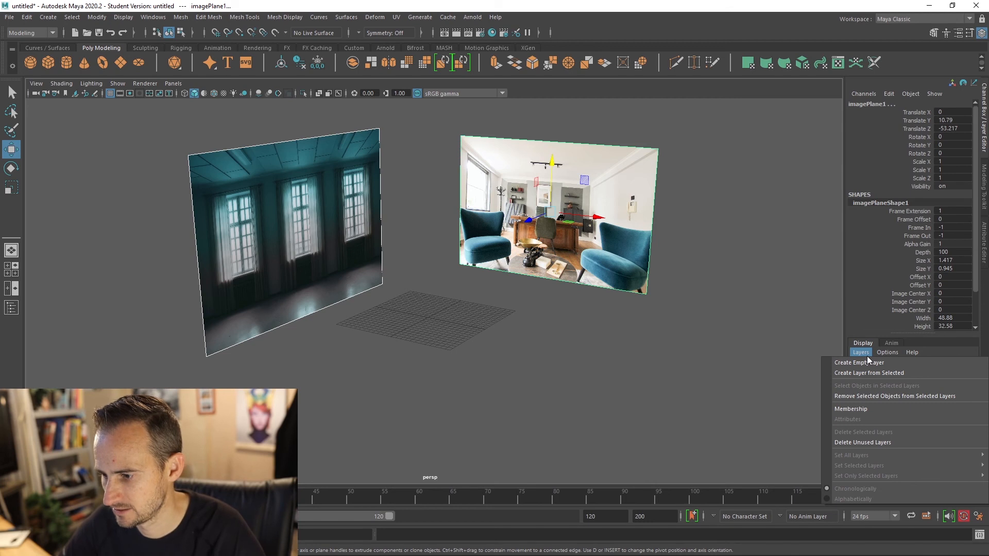
pyautogui.click(906, 374)
pyautogui.click(905, 376)
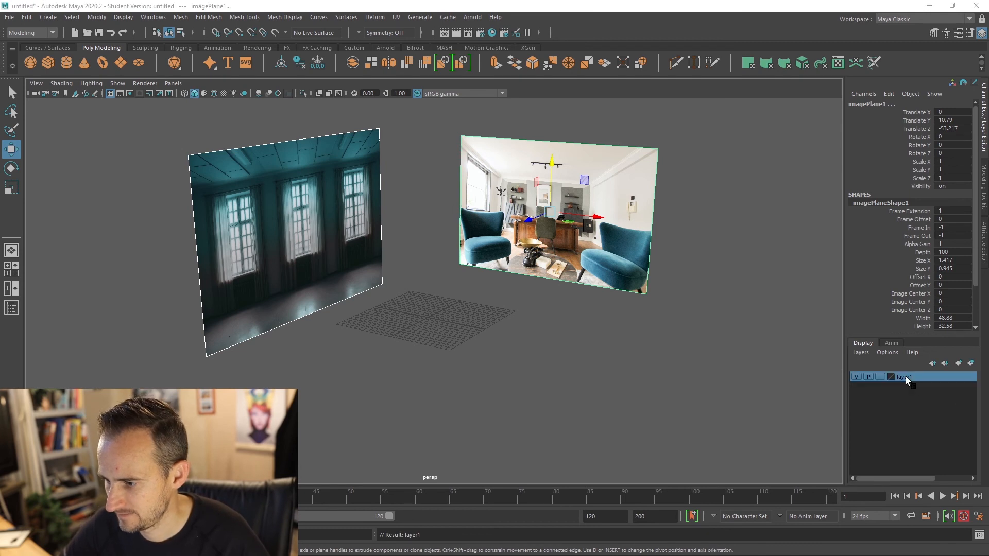
# Step: Rename the new display layer to REF_IMG in capitals and save the layer settings
pyautogui.doubleClick(906, 376)
pyautogui.write('Re')
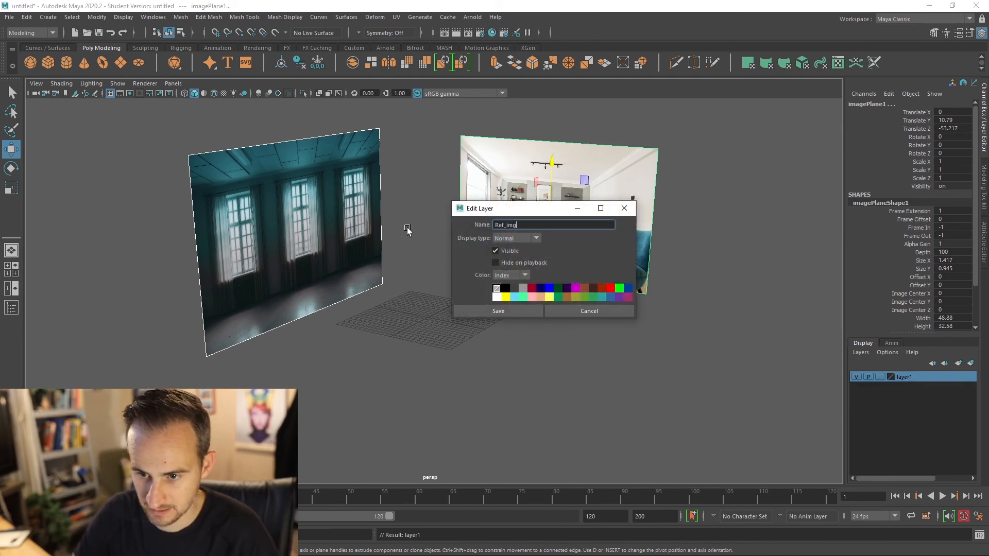
pyautogui.write('f_IMG')
pyautogui.press('Return')
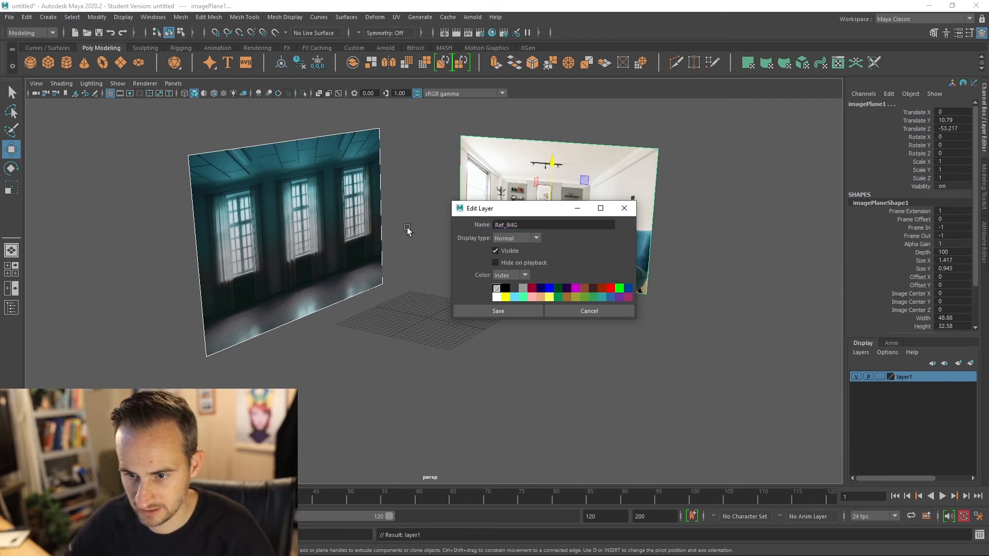
pyautogui.click(520, 226)
pyautogui.press('BackSpace')
pyautogui.press('BackSpace')
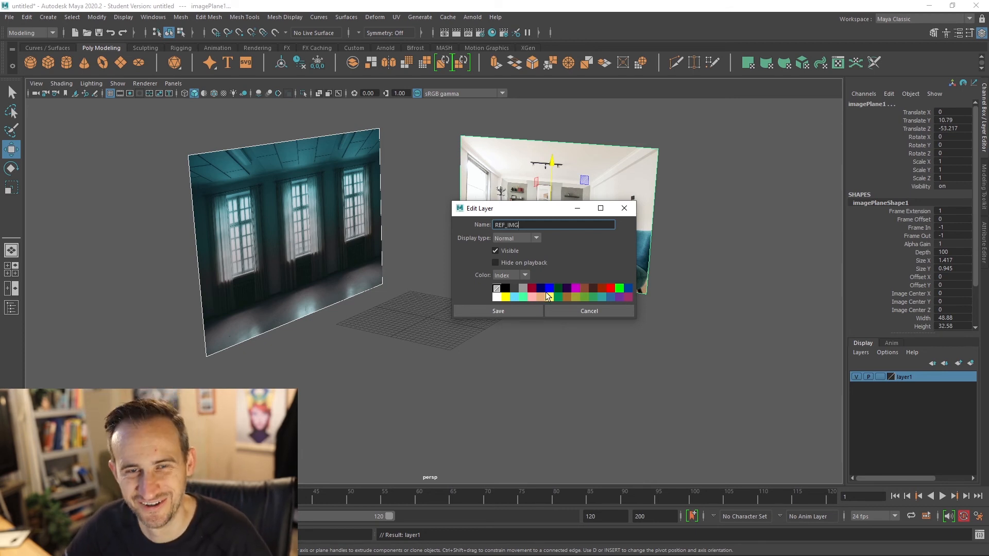
pyautogui.click(524, 312)
# Step: Set the REF_IMG layer's display type to Reference and try selecting the image planes in the view
pyautogui.click(879, 378)
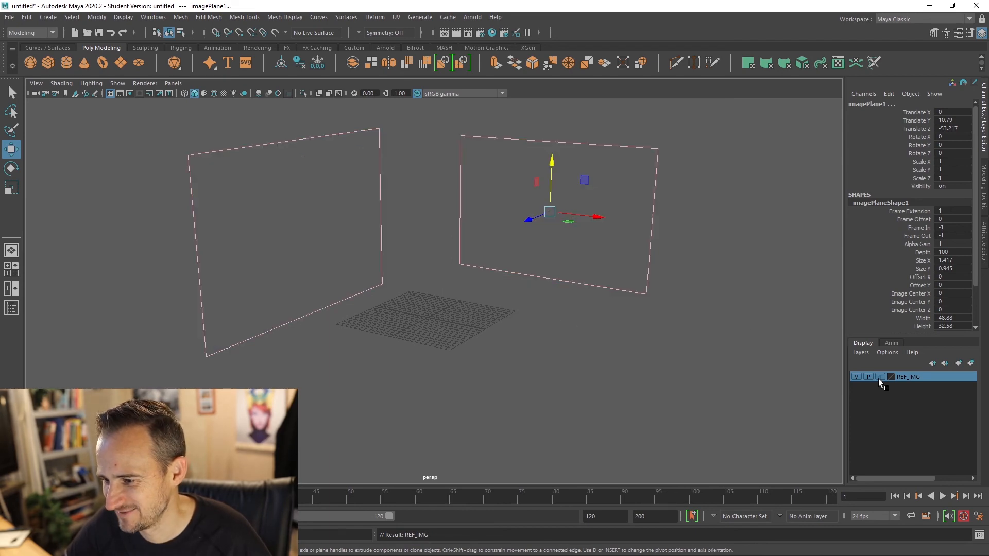
pyautogui.click(879, 378)
pyautogui.click(713, 147)
pyautogui.moveTo(719, 142); pyautogui.dragTo(205, 316)
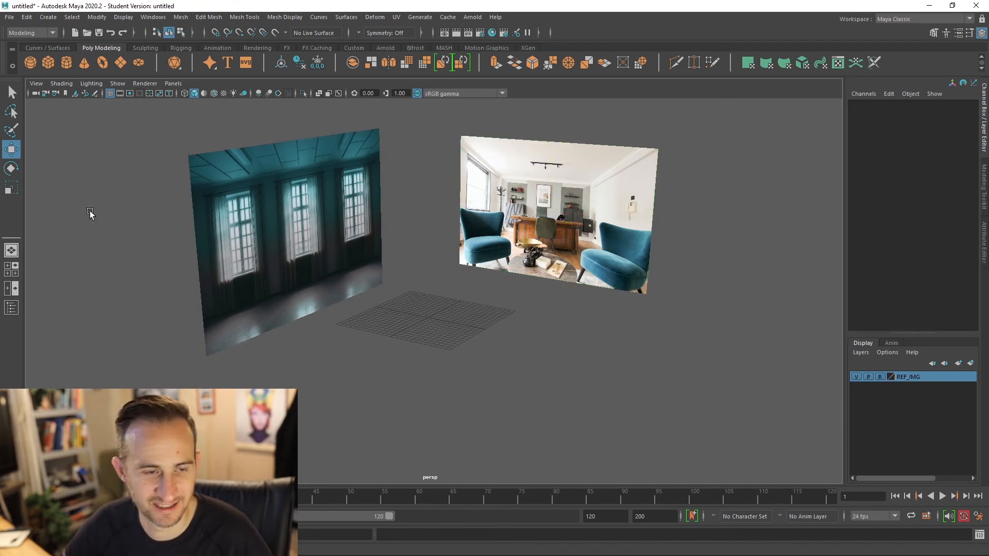
pyautogui.keyDown('alt'); pyautogui.moveTo(511, 273); pyautogui.dragTo(491, 278); pyautogui.keyUp('alt')
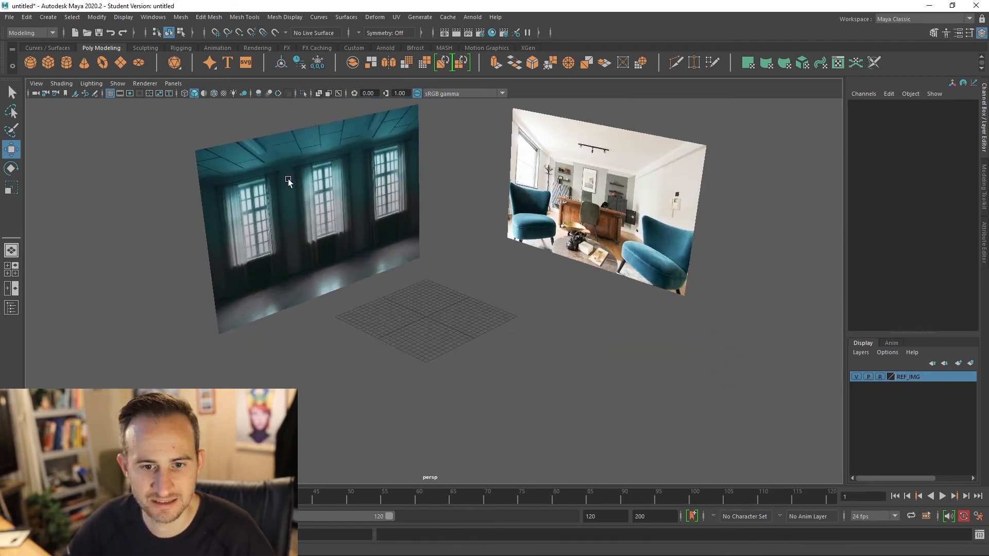
pyautogui.keyDown('alt'); pyautogui.moveTo(469, 292); pyautogui.dragTo(487, 287); pyautogui.keyUp('alt')
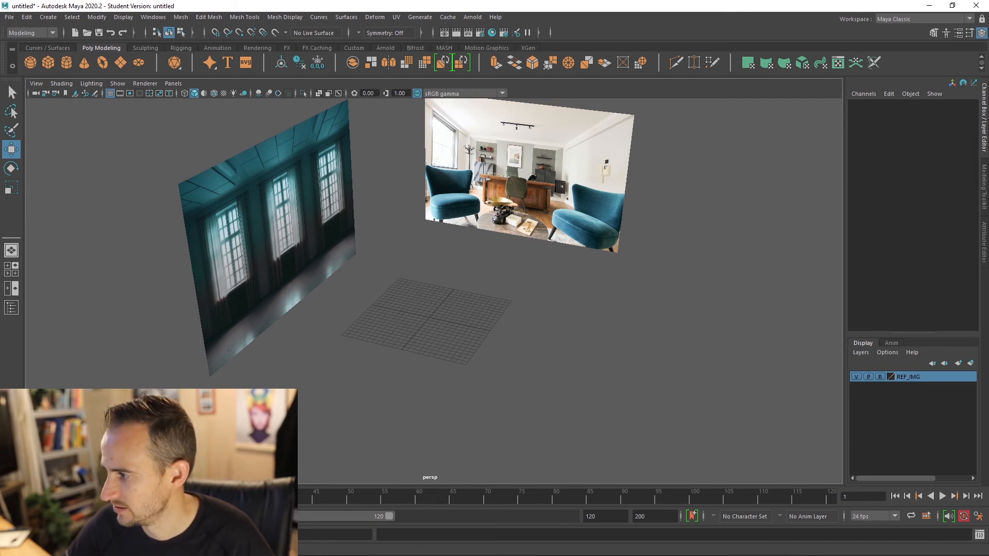
pyautogui.keyDown('alt'); pyautogui.moveTo(158, 116); pyautogui.dragTo(203, 149); pyautogui.keyUp('alt')
# Step: Set the grid's length and width to 50 units, with grid lines every 10 units and 5 subdivisions, and apply it
pyautogui.click(11, 93)
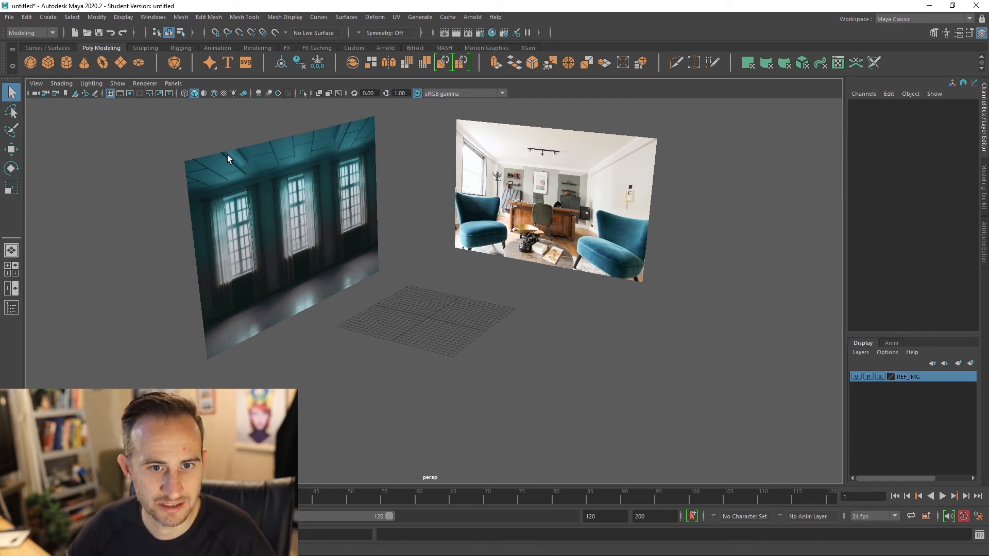
pyautogui.click(110, 94)
pyautogui.click(108, 93)
pyautogui.rightClick(108, 92)
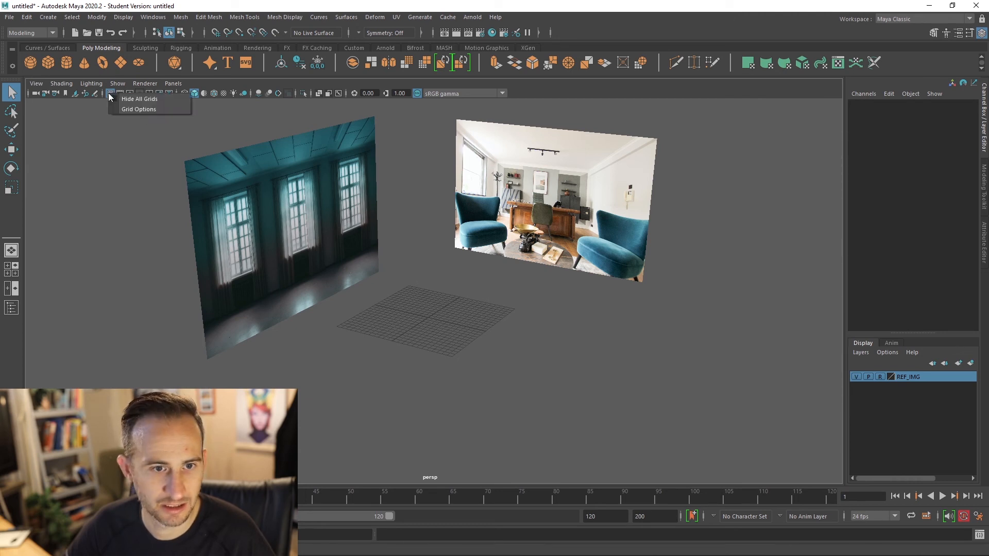
pyautogui.click(135, 109)
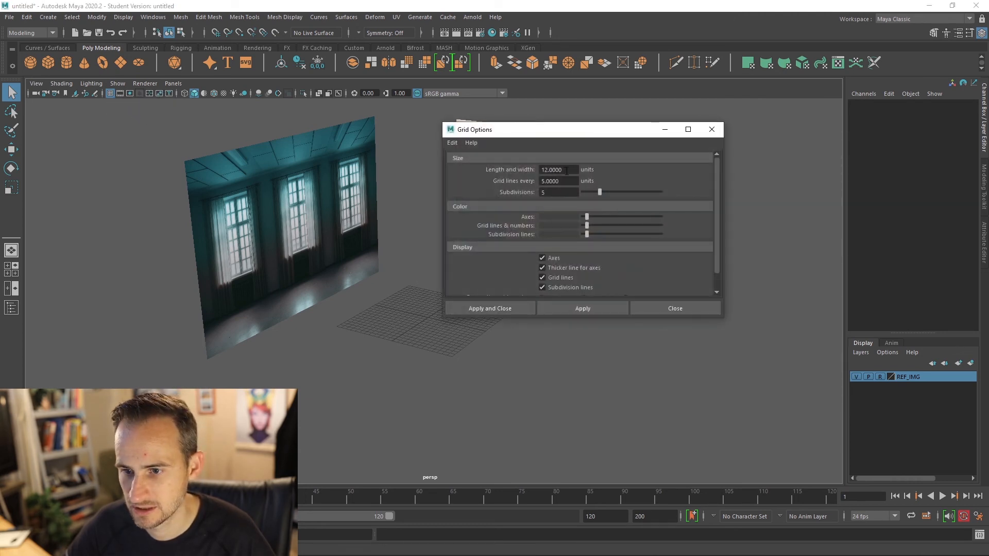
pyautogui.doubleClick(566, 171)
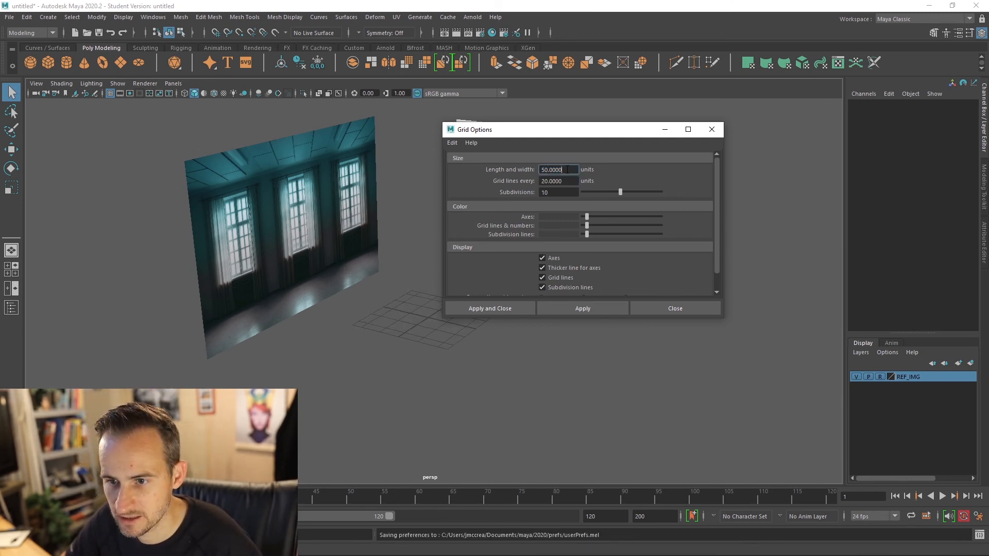
pyautogui.write('10')
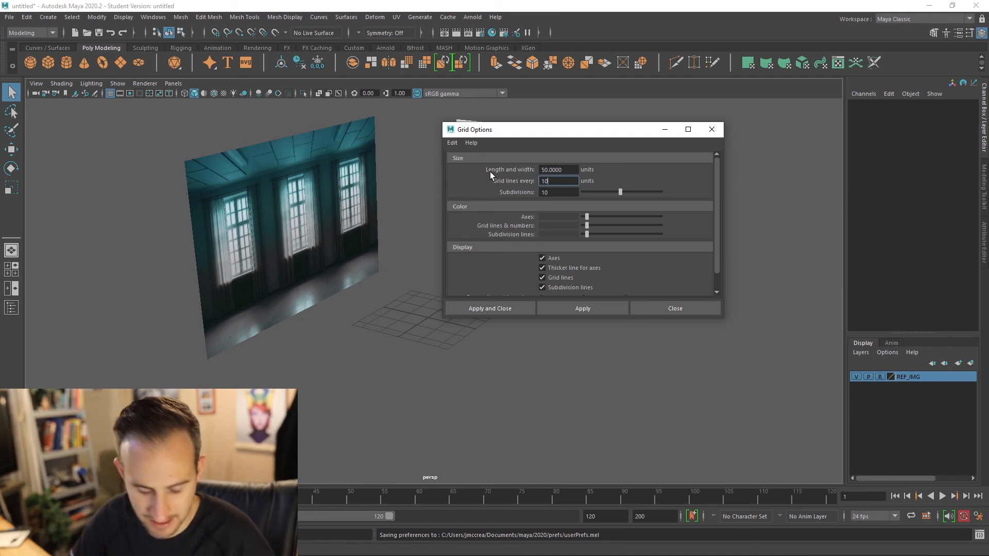
pyautogui.press('Tab')
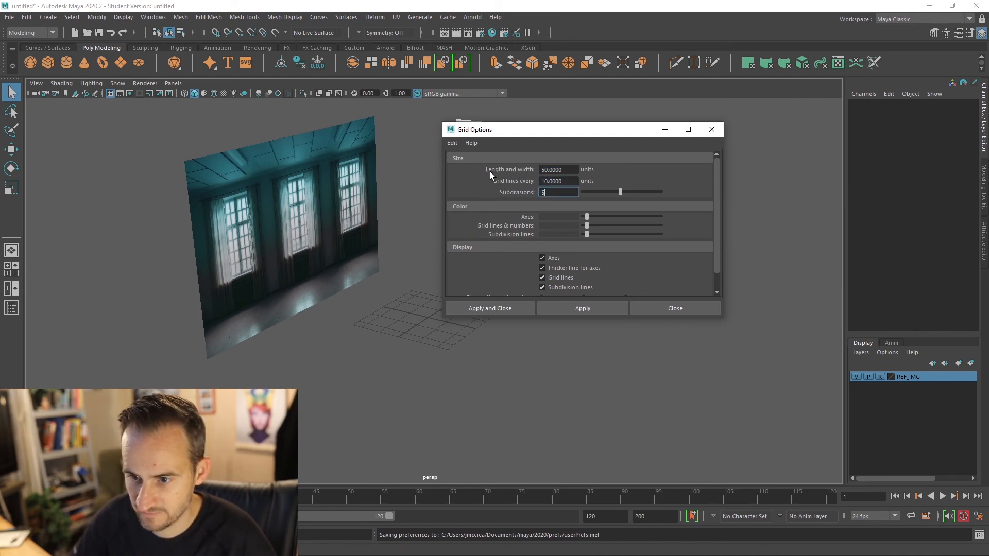
pyautogui.click(581, 305)
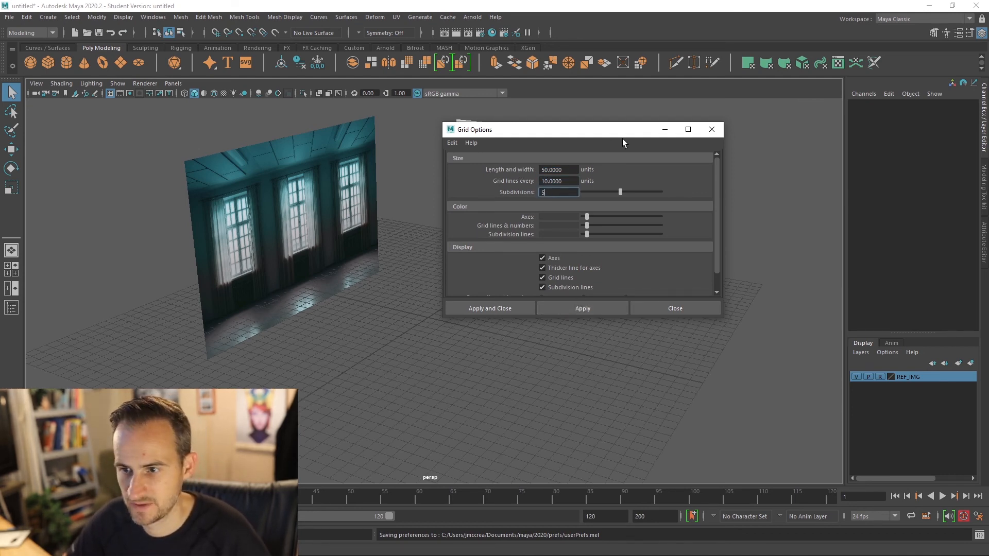
pyautogui.click(682, 308)
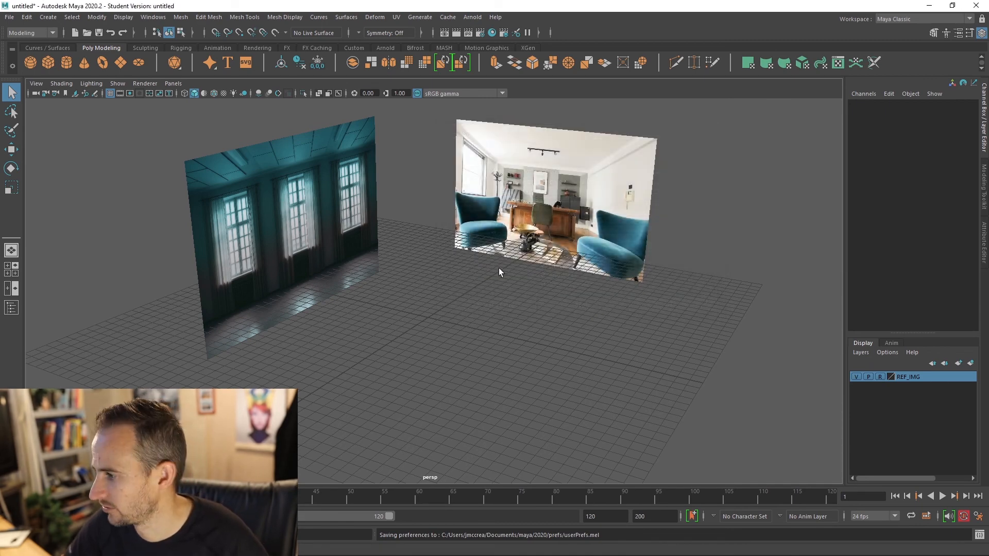
# Step: Return the REF_IMG layer to normal display and move the three-window image plane outward to an X translation of about -59
pyautogui.scroll(-3, 401, 323)
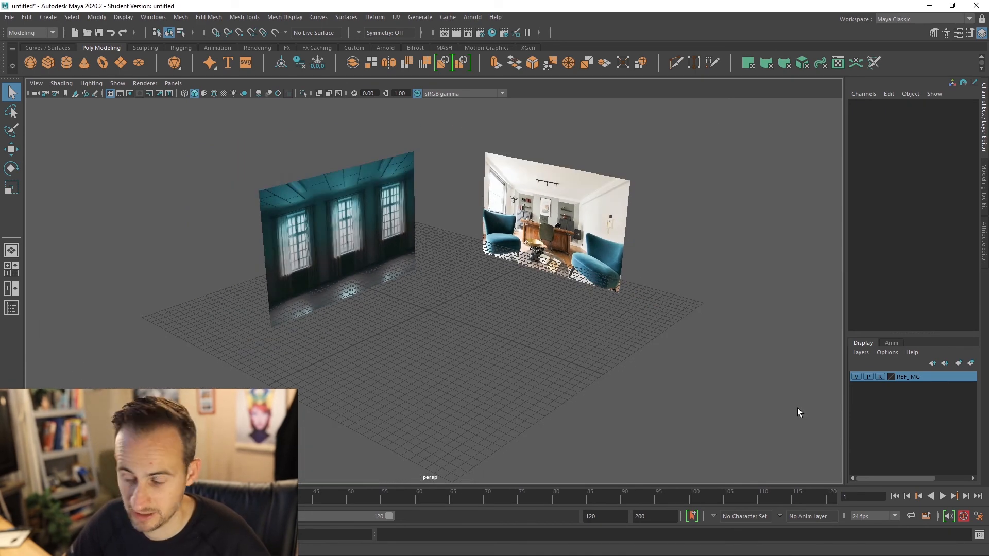
pyautogui.click(879, 377)
pyautogui.click(283, 240)
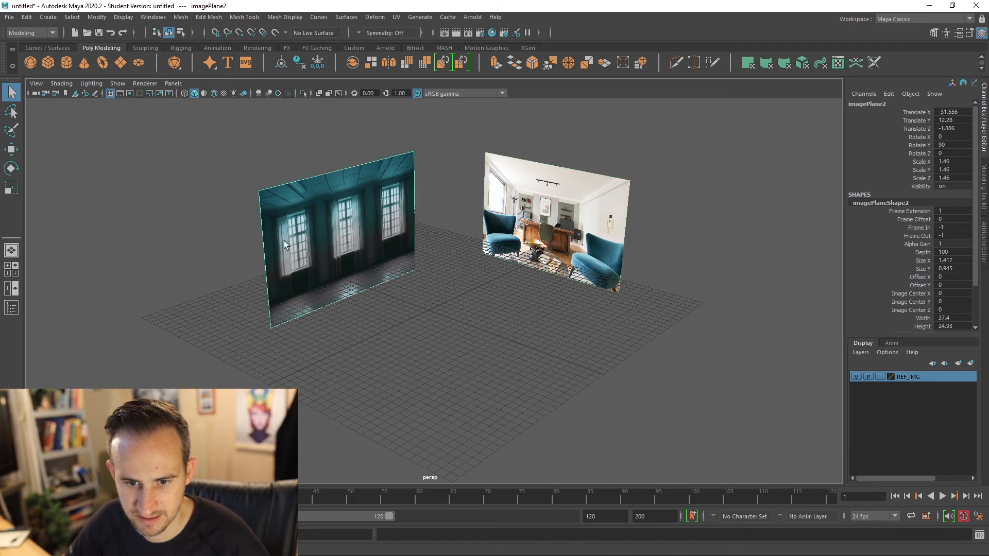
pyautogui.press('w')
pyautogui.moveTo(378, 245); pyautogui.dragTo(314, 222)
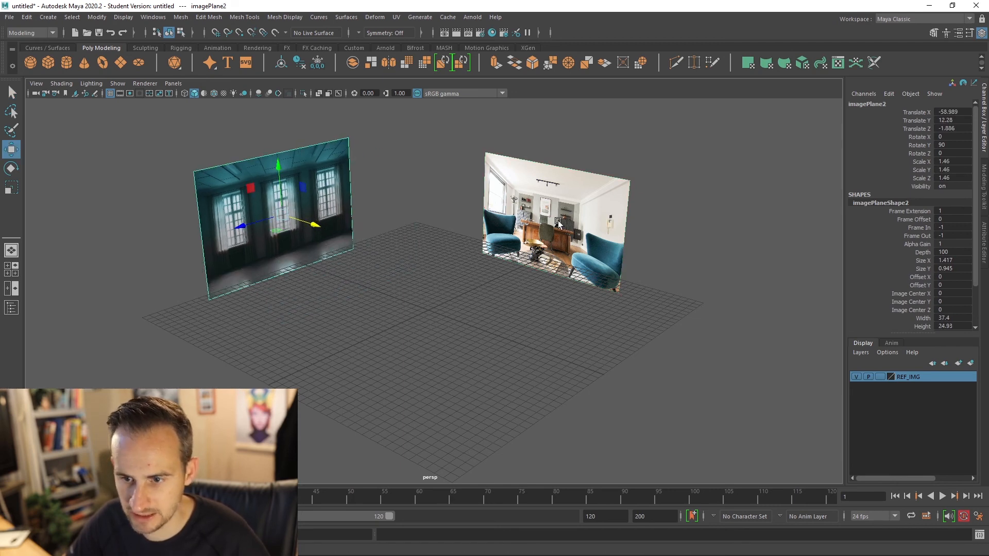
pyautogui.click(575, 219)
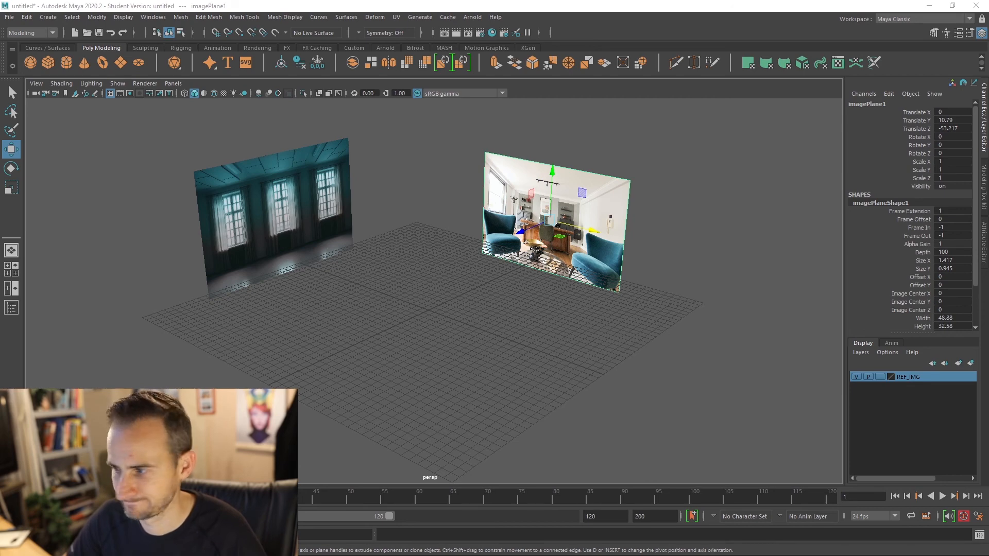
# Step: Draw a polygon cube over most of the grid, about 67 units deep and 9.4 units high
pyautogui.press('F4')
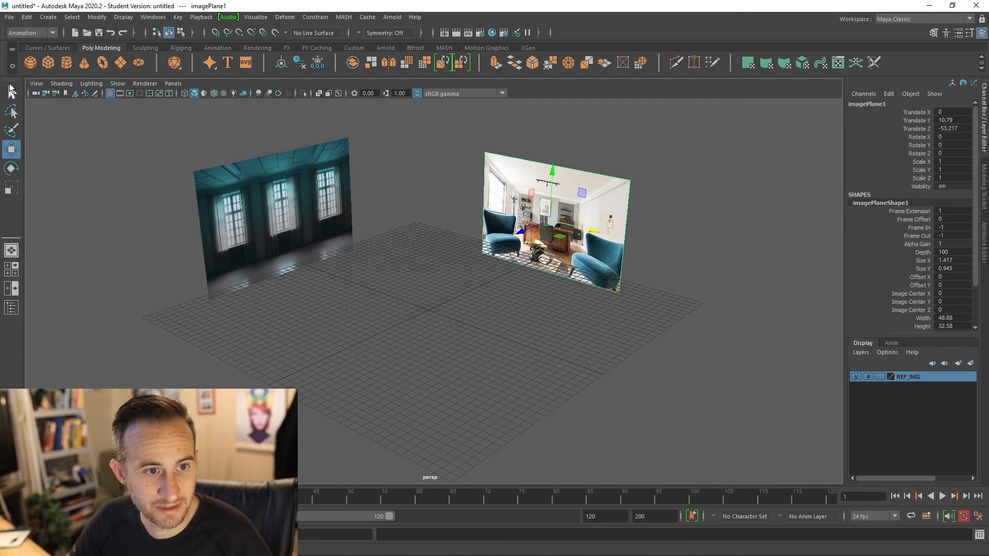
pyautogui.click(47, 62)
pyautogui.moveTo(238, 323); pyautogui.dragTo(635, 315)
pyautogui.moveTo(530, 345); pyautogui.dragTo(569, 278)
# Step: Set the cube's width, height and depth to 300 units and raise it to a Y translation of about 190
pyautogui.click(955, 226)
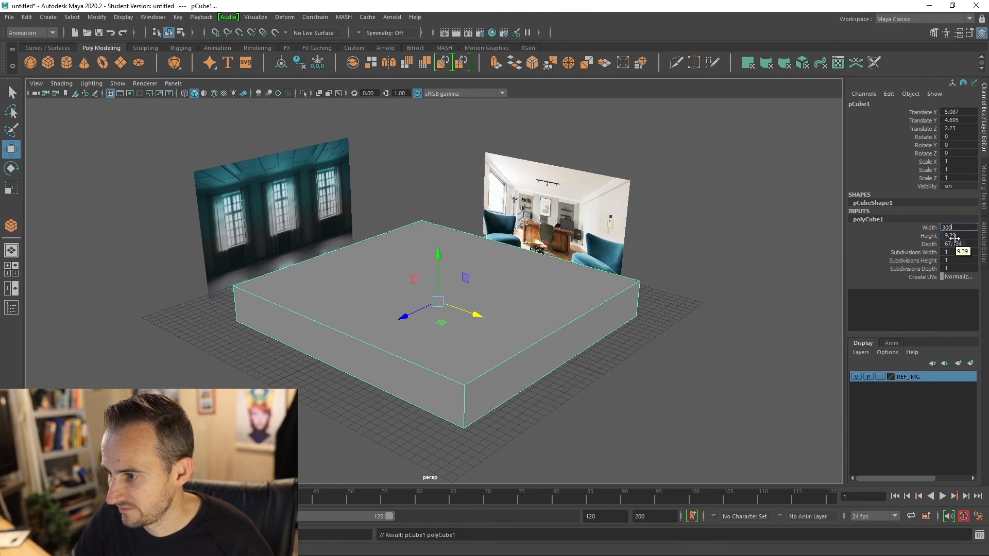
pyautogui.click(954, 236)
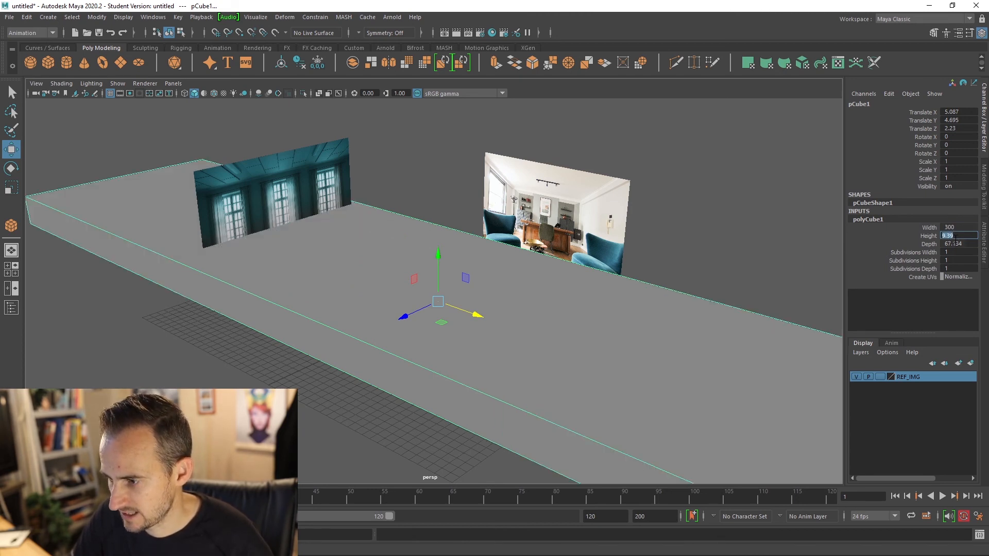
pyautogui.press('BackSpace')
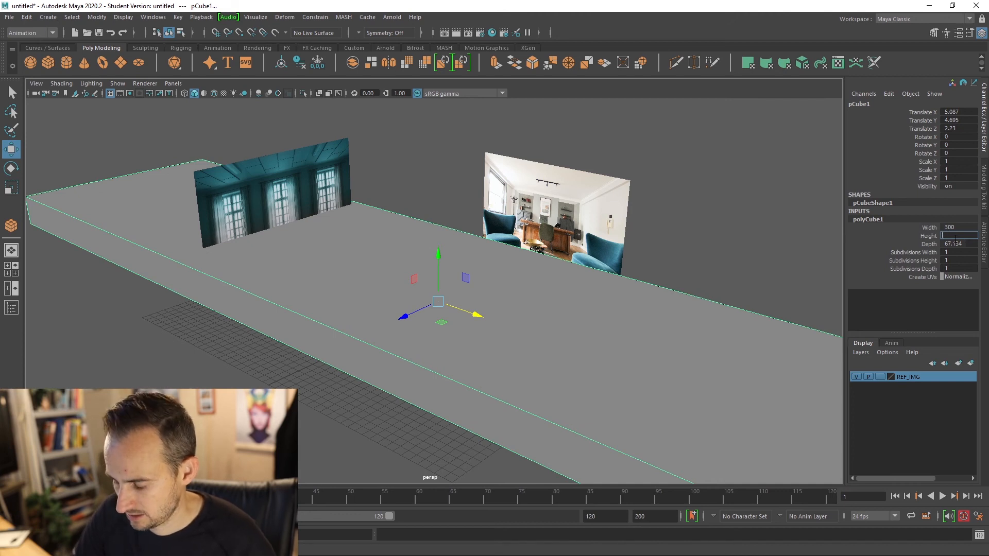
pyautogui.write('300')
pyautogui.press('Tab')
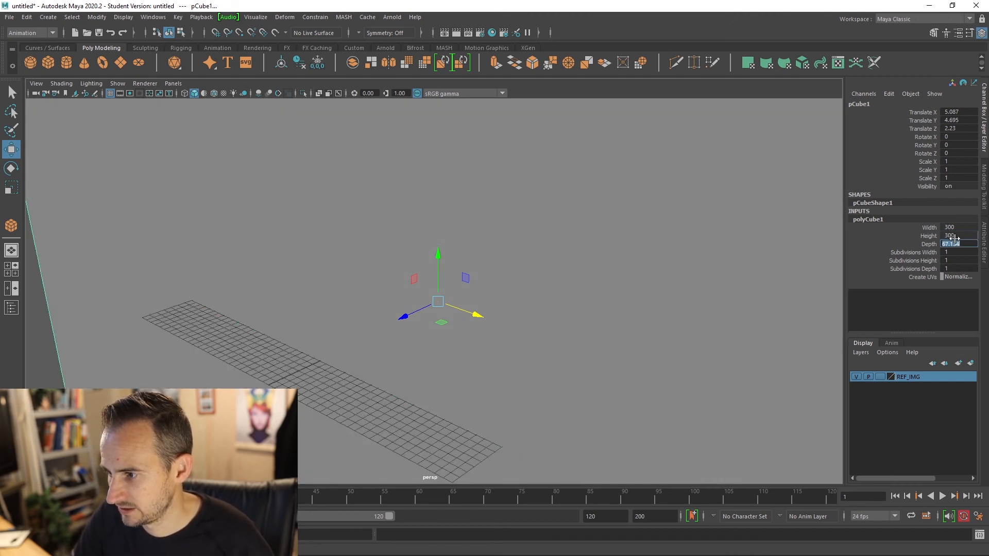
pyautogui.write('300')
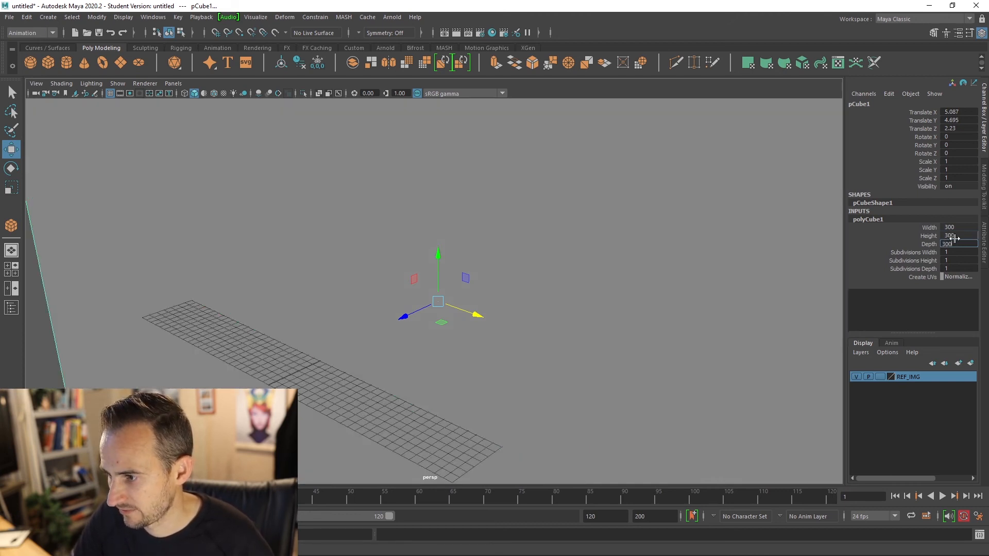
pyautogui.press('Return')
pyautogui.press('f')
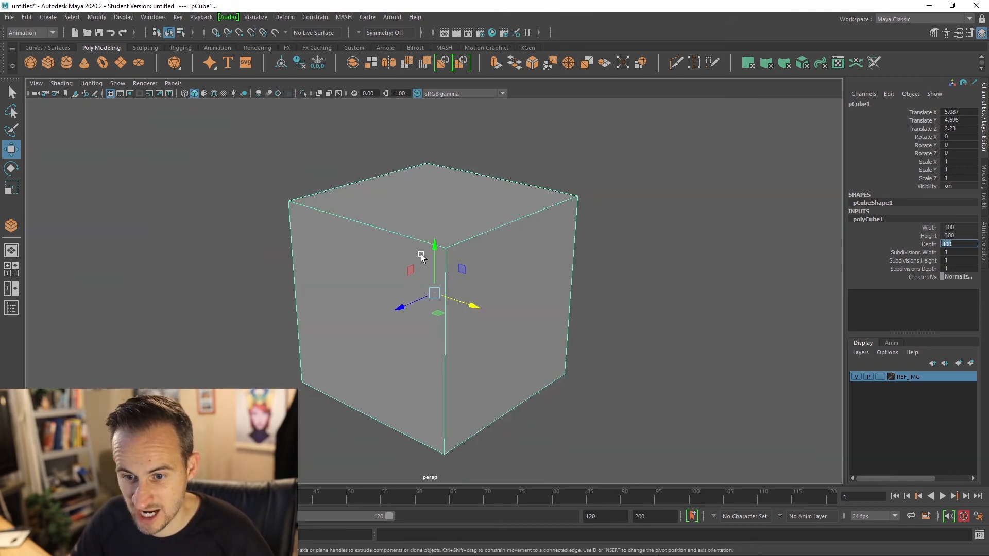
pyautogui.moveTo(434, 255); pyautogui.dragTo(435, 138)
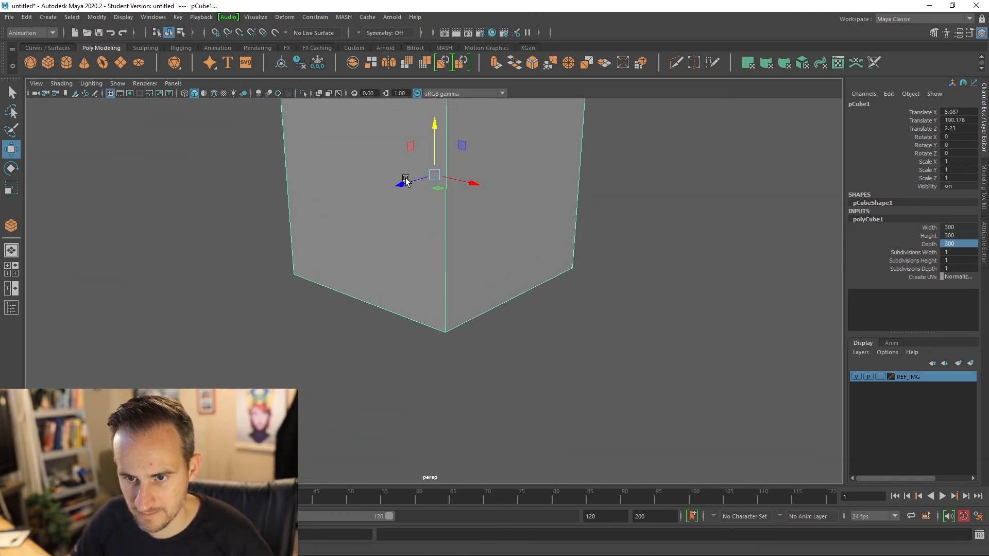
pyautogui.moveTo(406, 180)
pyautogui.keyDown('alt'); pyautogui.mouseDown()
pyautogui.moveTo(448, 115)
pyautogui.moveTo(414, 164)
pyautogui.mouseUp(); pyautogui.keyUp('alt')
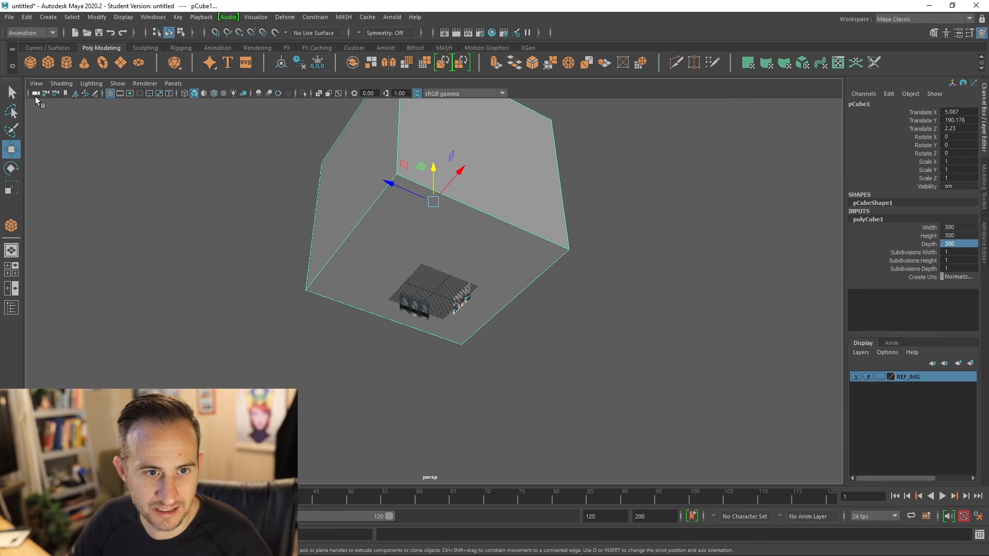
# Step: Set the grid's length and width to 500 units and apply it
pyautogui.rightClick(110, 94)
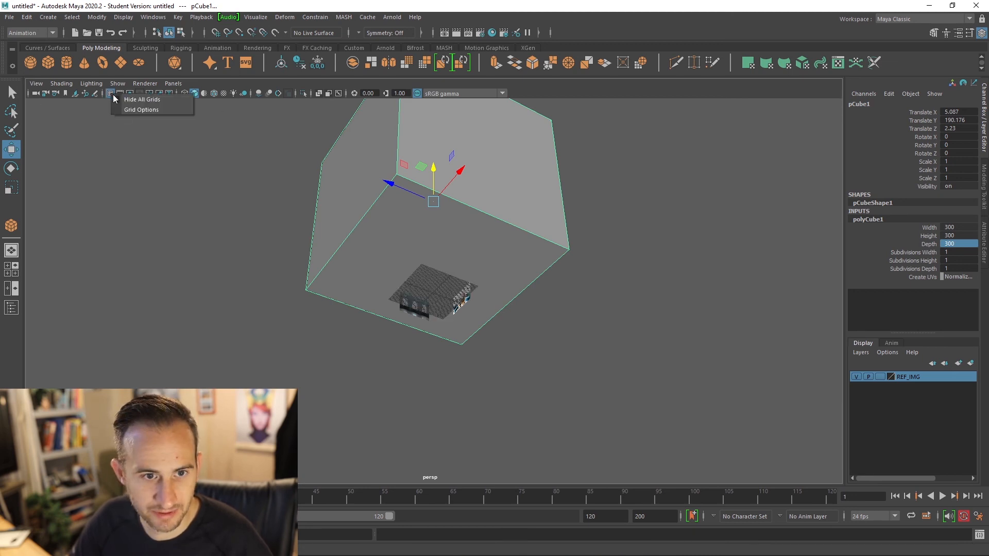
pyautogui.click(135, 110)
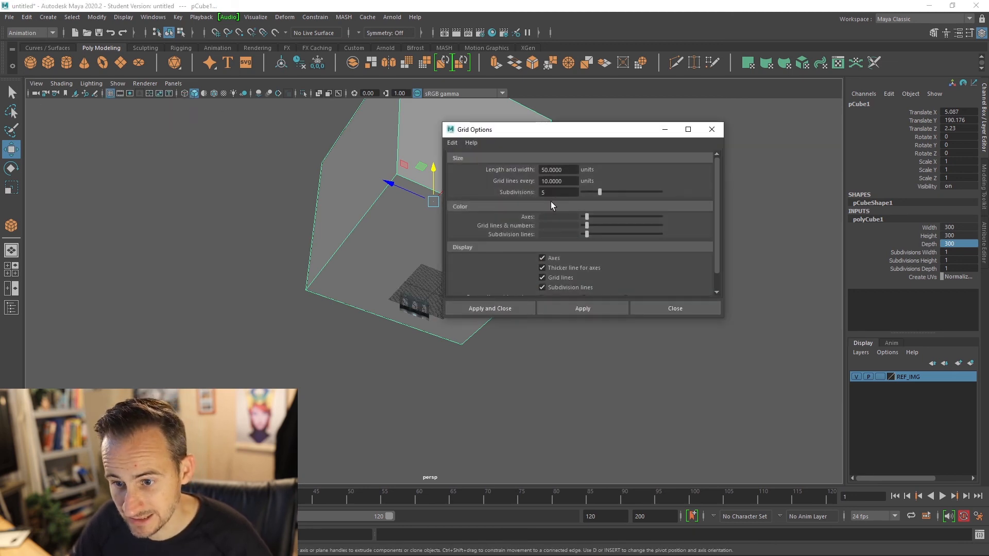
pyautogui.moveTo(566, 170); pyautogui.dragTo(534, 179)
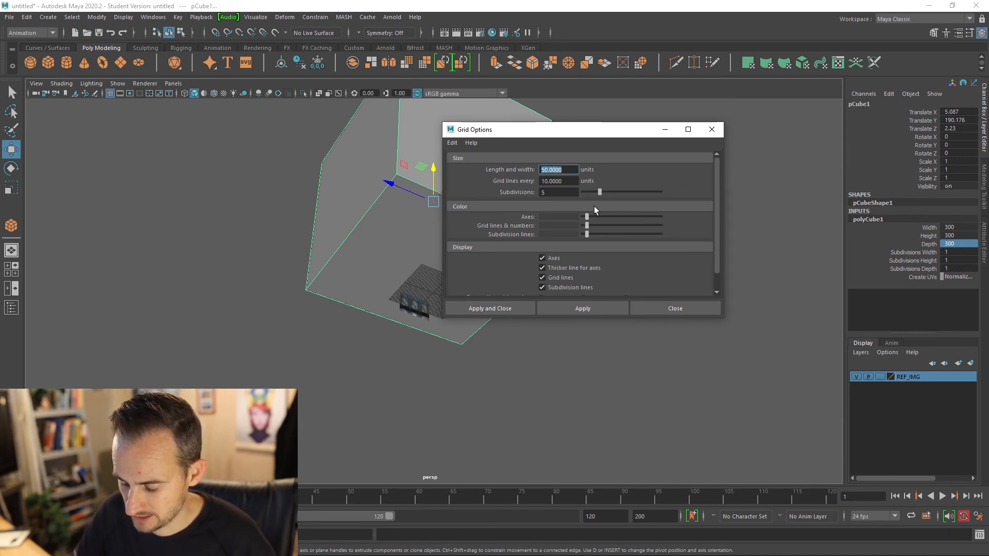
pyautogui.write('500')
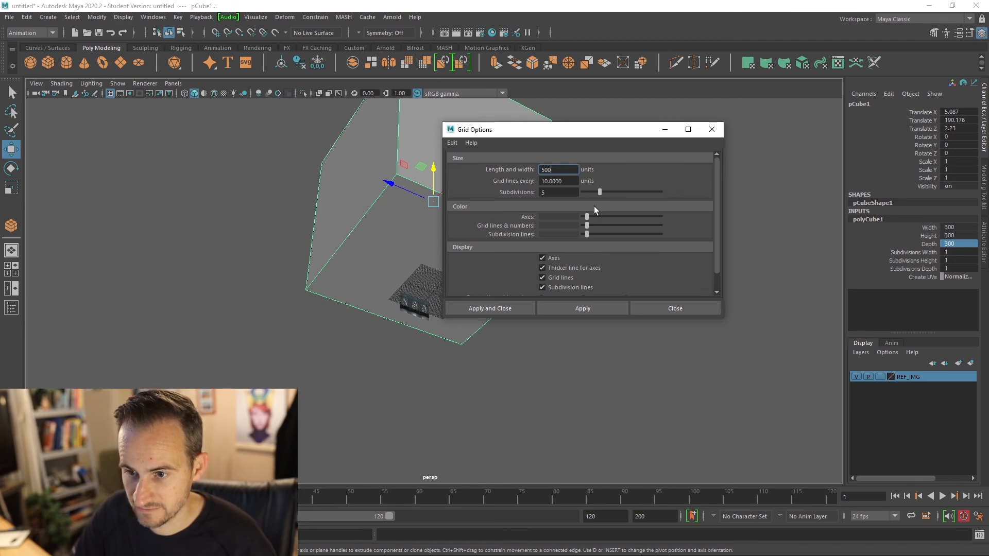
pyautogui.click(590, 305)
pyautogui.keyDown('alt'); pyautogui.moveTo(410, 242); pyautogui.dragTo(394, 299); pyautogui.keyUp('alt')
# Step: Set the grid lines to every 100 units with 5 subdivisions and apply
pyautogui.click(571, 181)
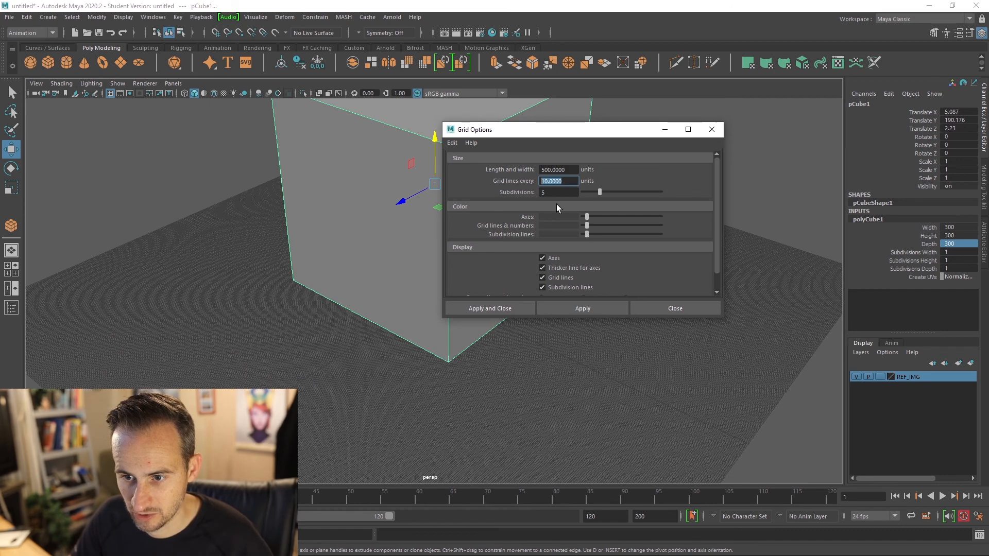
pyautogui.write('100')
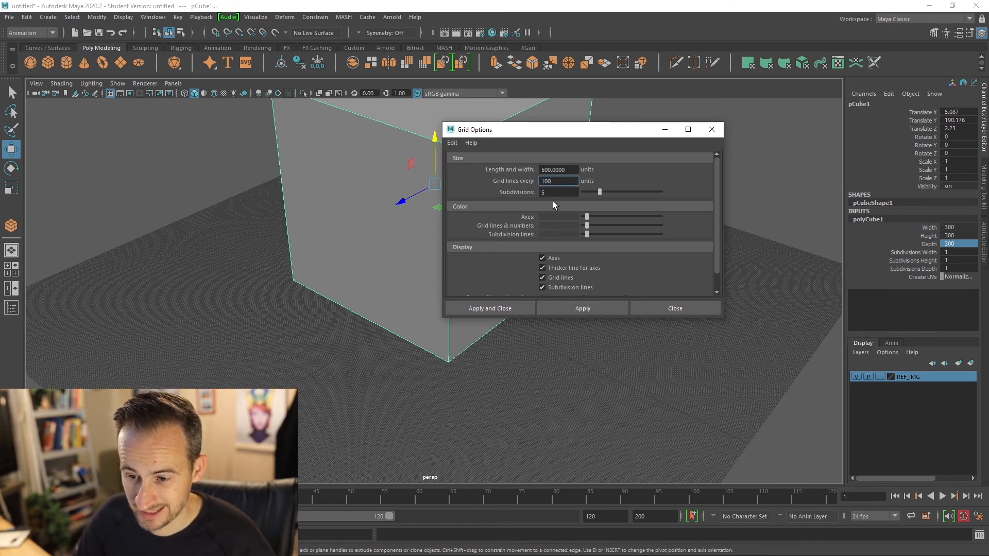
pyautogui.click(562, 191)
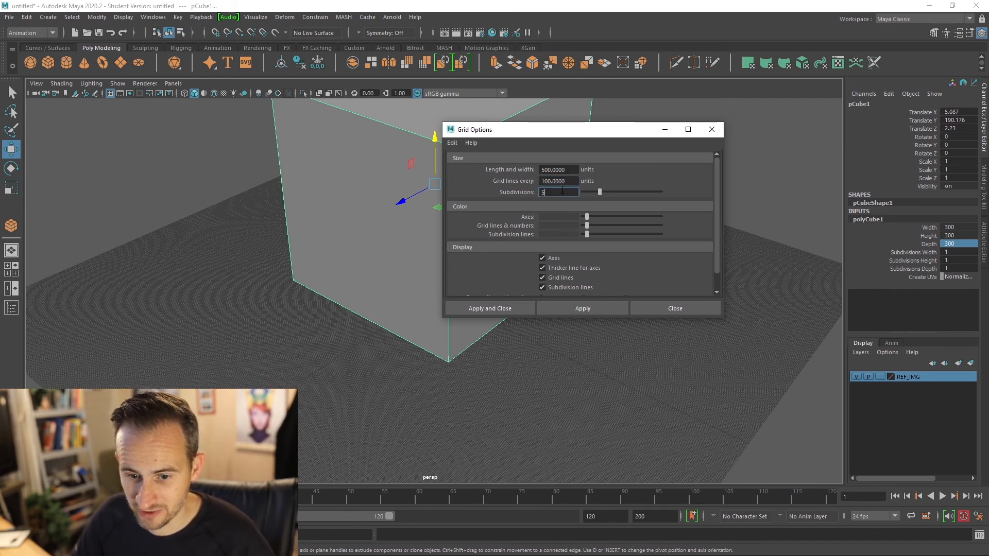
pyautogui.click(595, 308)
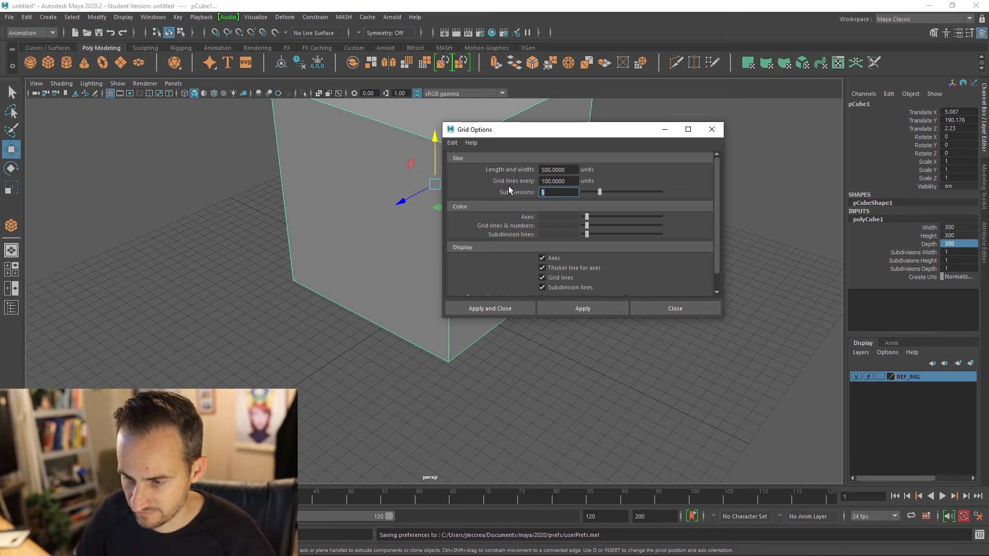
# Step: Try the grid with 10 subdivisions, return it to 5 and compare it against the cube
pyautogui.write('10')
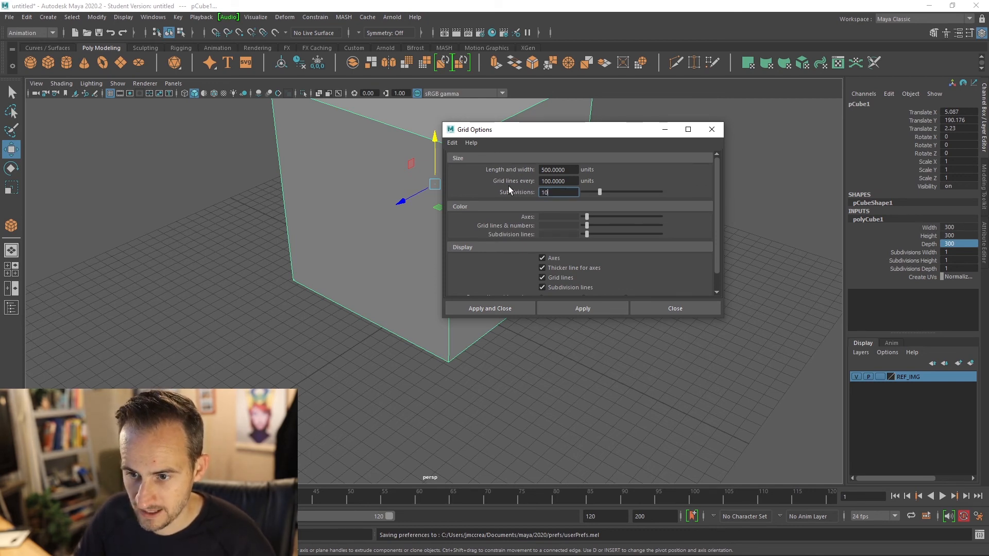
pyautogui.click(590, 305)
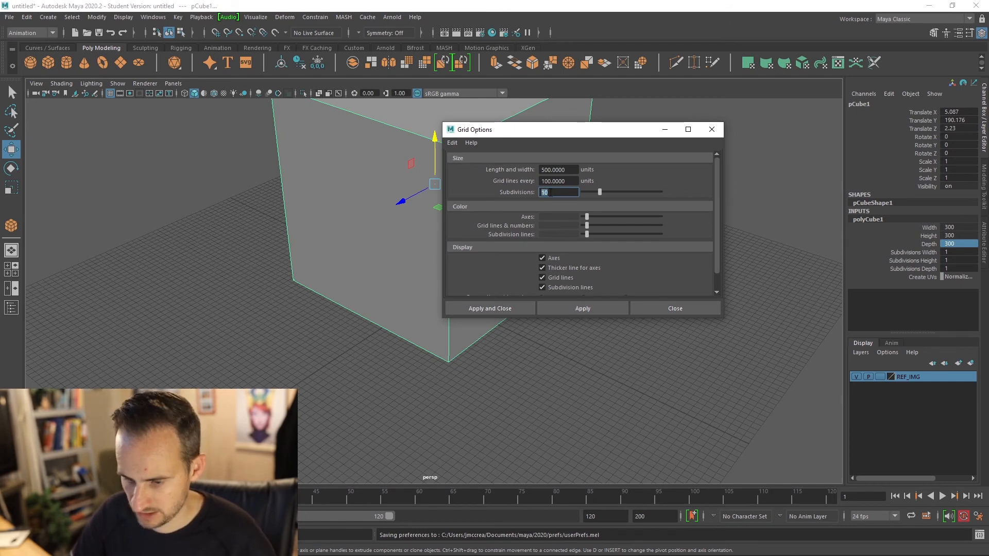
pyautogui.write('5')
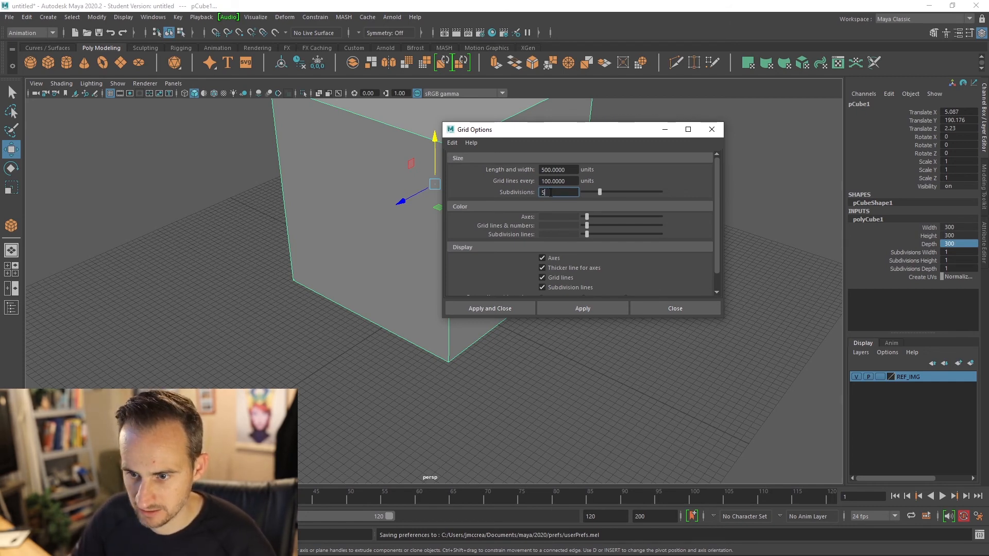
pyautogui.click(601, 307)
pyautogui.keyDown('alt'); pyautogui.moveTo(342, 316); pyautogui.dragTo(388, 275); pyautogui.keyUp('alt')
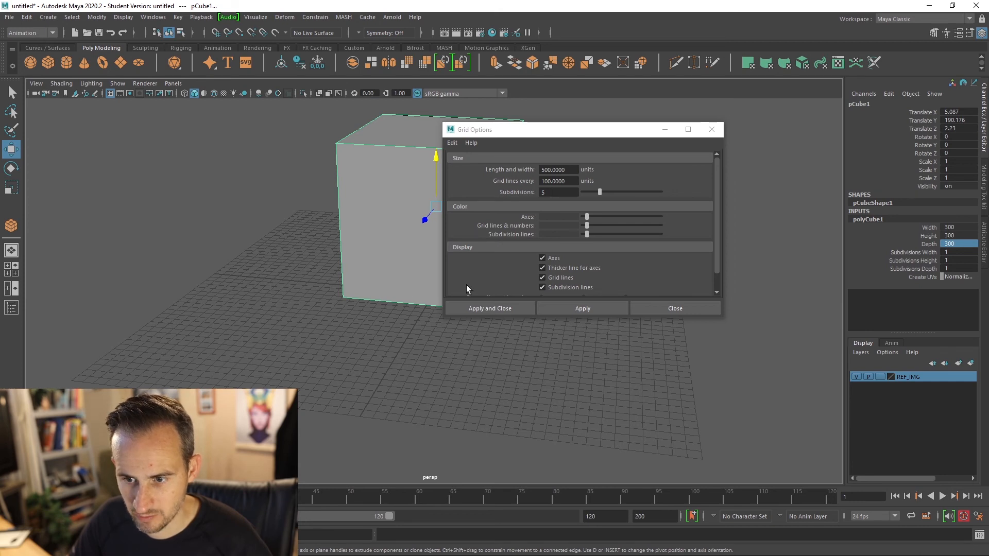
# Step: Set the grid's subdivisions to 10, apply the change and close the grid options
pyautogui.doubleClick(547, 193)
pyautogui.write('10')
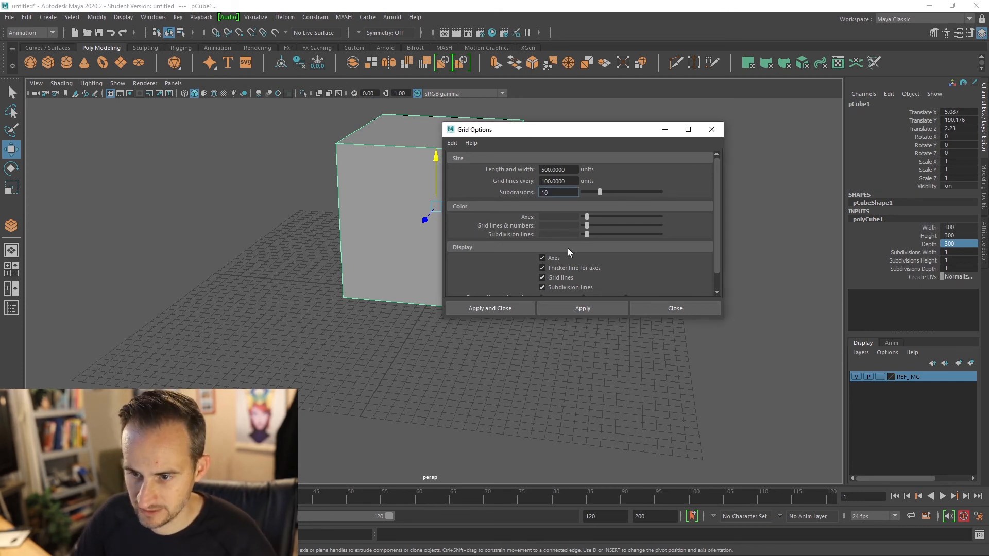
pyautogui.click(583, 308)
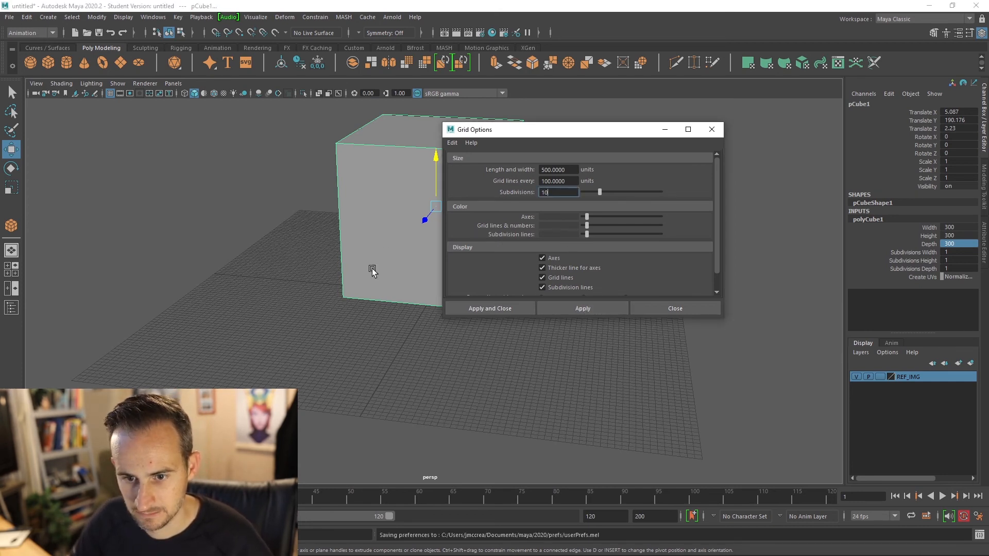
pyautogui.moveTo(373, 271)
pyautogui.keyDown('alt'); pyautogui.mouseDown()
pyautogui.moveTo(316, 286)
pyautogui.moveTo(376, 286)
pyautogui.mouseUp(); pyautogui.keyUp('alt')
pyautogui.click(687, 308)
# Step: Lower the cube onto the grid, to a Y translation of about 151.7
pyautogui.moveTo(497, 271)
pyautogui.keyDown('alt'); pyautogui.mouseDown()
pyautogui.moveTo(485, 224)
pyautogui.moveTo(530, 280)
pyautogui.moveTo(474, 248)
pyautogui.mouseUp(); pyautogui.keyUp('alt')
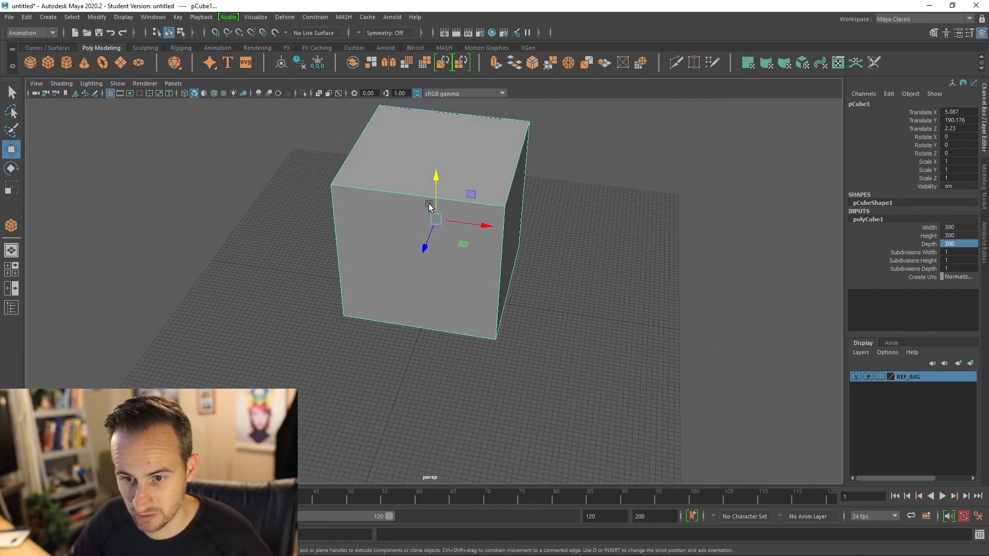
pyautogui.moveTo(428, 205); pyautogui.dragTo(440, 209)
pyautogui.keyDown('alt'); pyautogui.moveTo(512, 221); pyautogui.dragTo(588, 223); pyautogui.keyUp('alt')
# Step: Try to select the small image planes inside the cube from below the grid
pyautogui.click(404, 298)
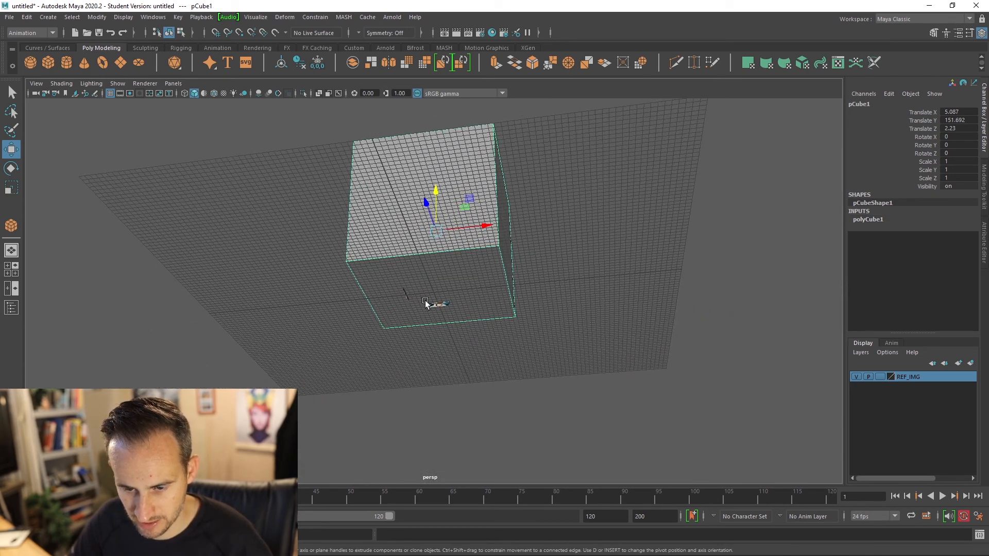
pyautogui.press('q')
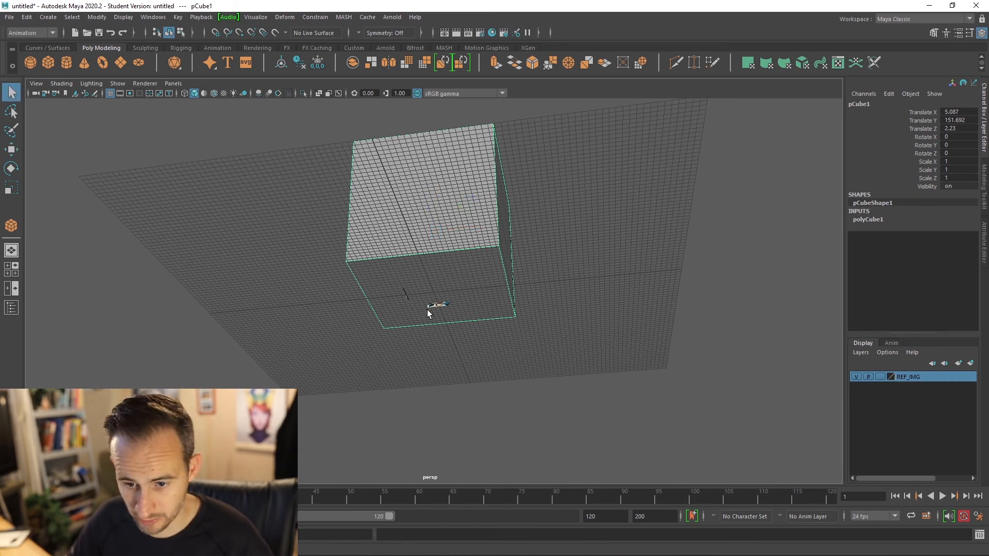
pyautogui.click(517, 277)
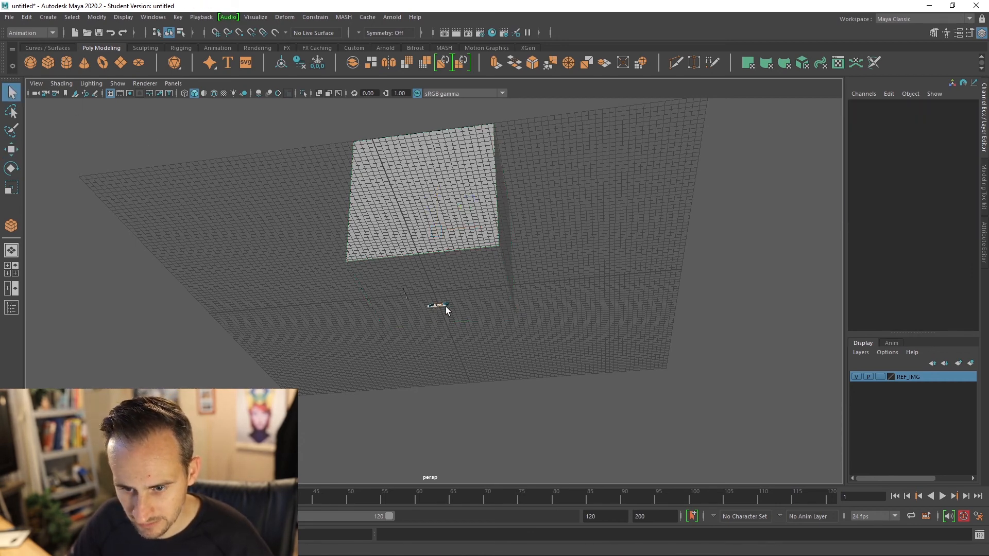
pyautogui.click(445, 320)
pyautogui.keyDown('alt'); pyautogui.moveTo(531, 182); pyautogui.dragTo(553, 257); pyautogui.keyUp('alt')
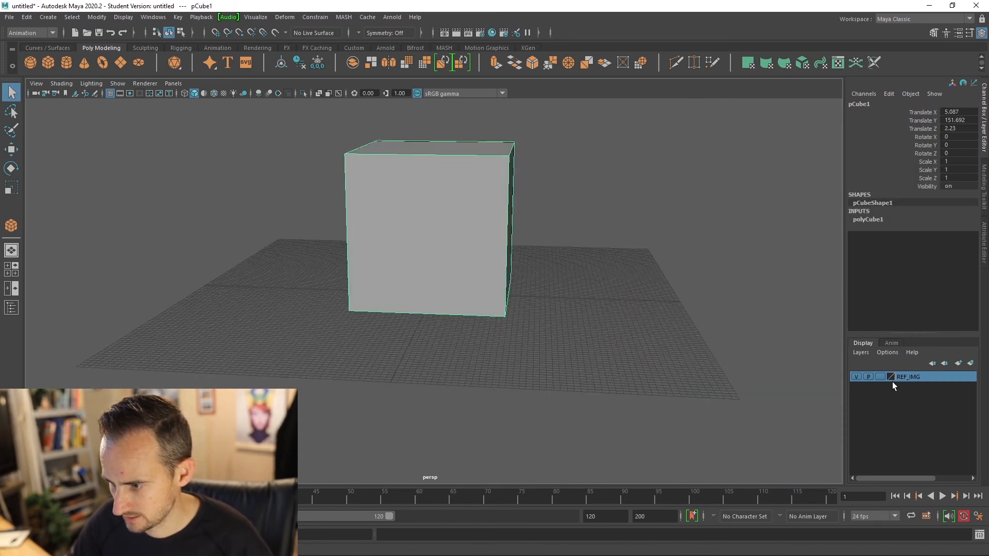
pyautogui.keyDown('alt'); pyautogui.moveTo(515, 227); pyautogui.dragTo(498, 237); pyautogui.keyUp('alt')
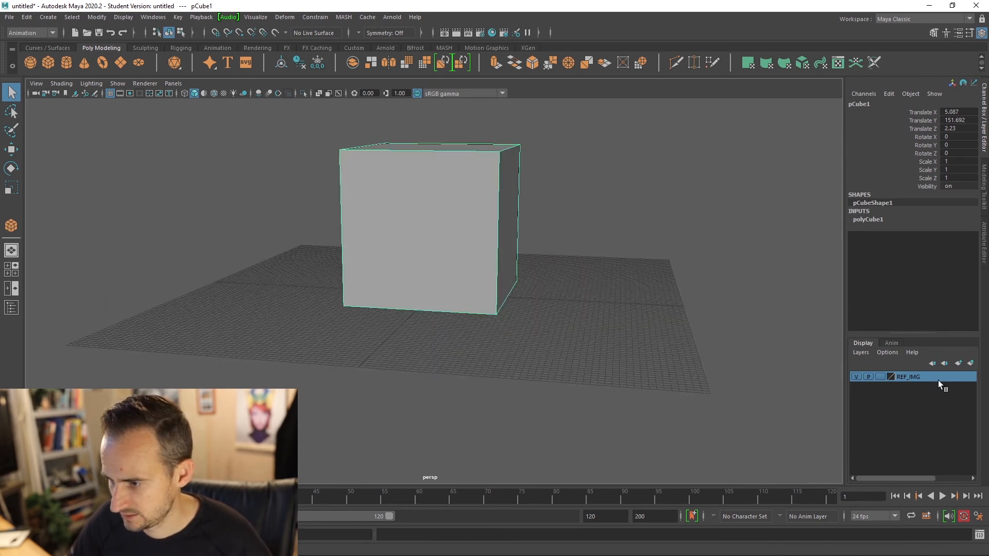
# Step: Select all objects of the REF_IMG layer and move them out of the cube, to an X translation of about 287
pyautogui.click(860, 352)
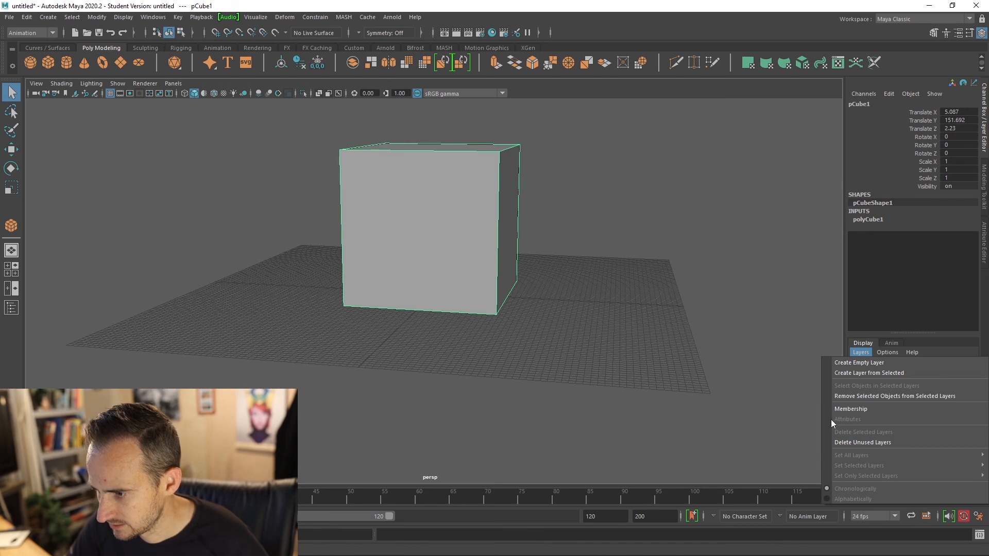
pyautogui.click(787, 351)
pyautogui.rightClick(937, 376)
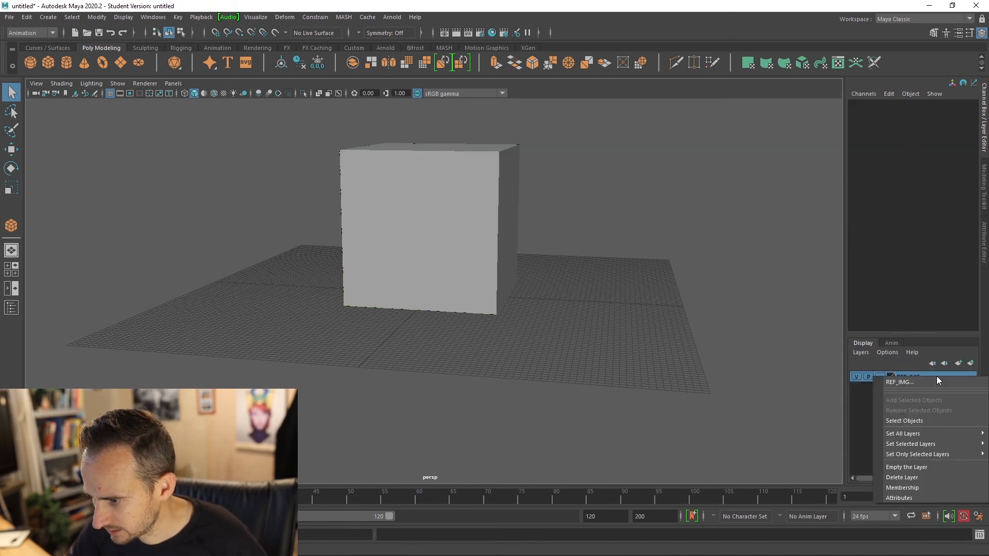
pyautogui.click(929, 420)
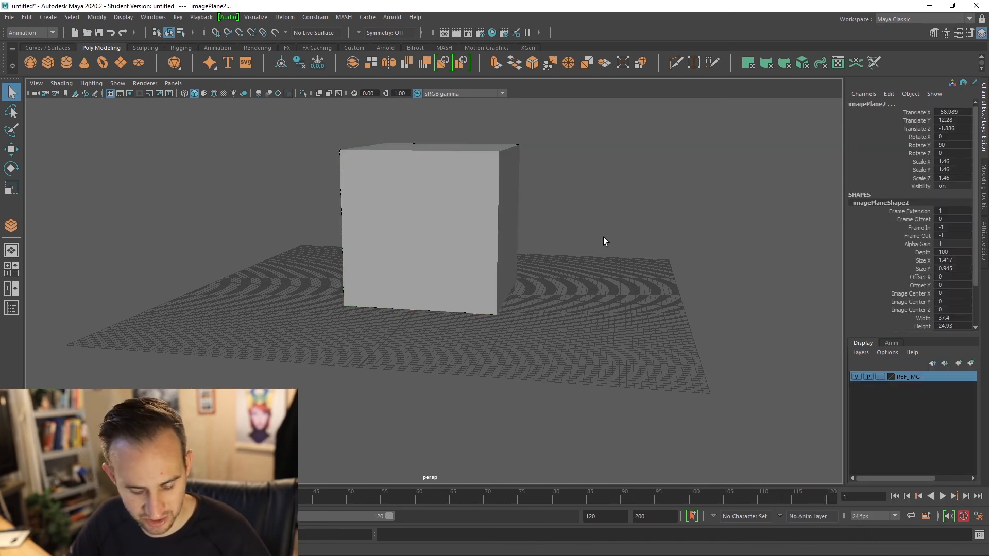
pyautogui.press('w')
pyautogui.moveTo(454, 290); pyautogui.dragTo(656, 309)
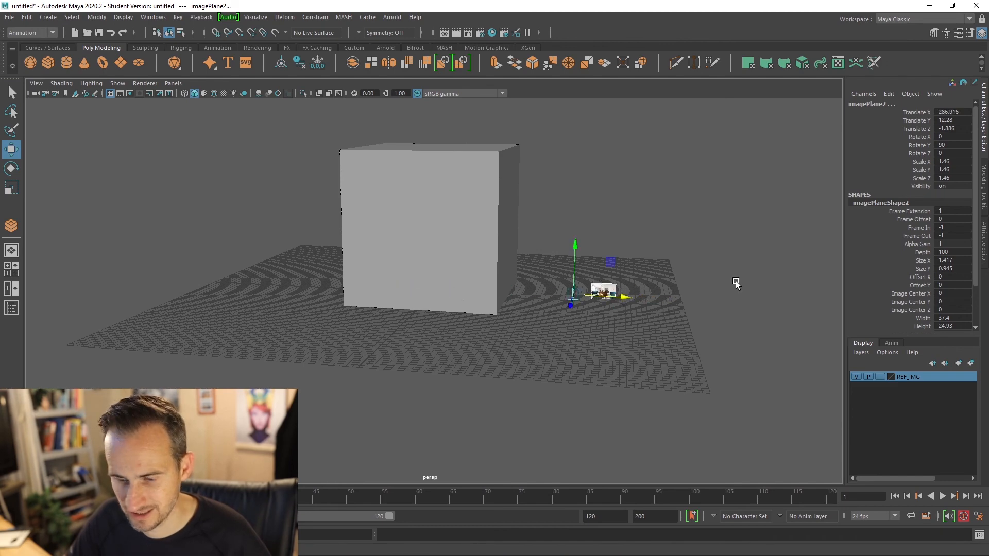
# Step: Scale both image planes up uniformly to about 15.6 and move them to the cube's opposite side, the window plane at about X -480, Y 116
pyautogui.click(11, 187)
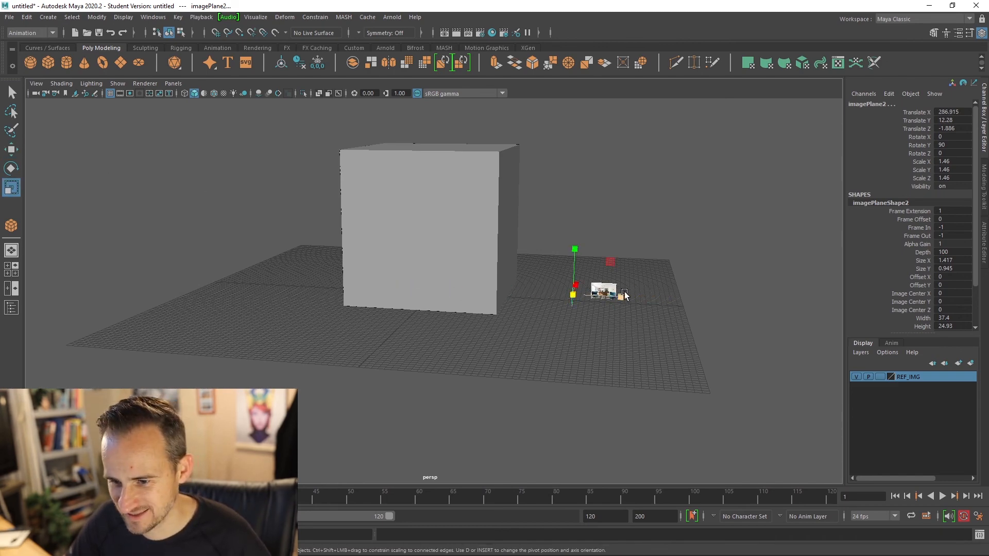
pyautogui.keyDown('alt'); pyautogui.moveTo(623, 294); pyautogui.dragTo(512, 341); pyautogui.keyUp('alt')
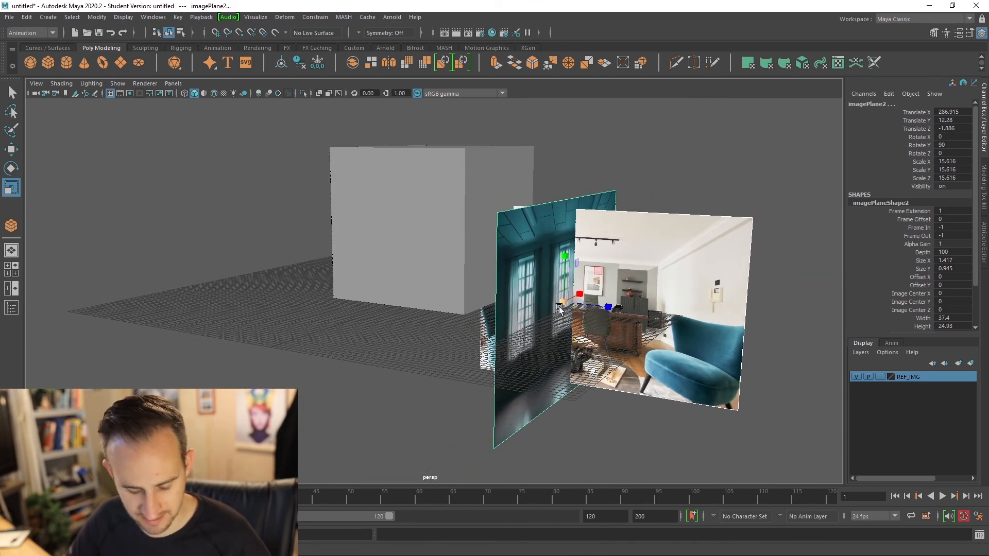
pyautogui.press('w')
pyautogui.moveTo(600, 310); pyautogui.dragTo(258, 206)
pyautogui.click(431, 296)
pyautogui.click(235, 246)
pyautogui.keyDown('alt'); pyautogui.moveTo(335, 208); pyautogui.dragTo(366, 221); pyautogui.keyUp('alt')
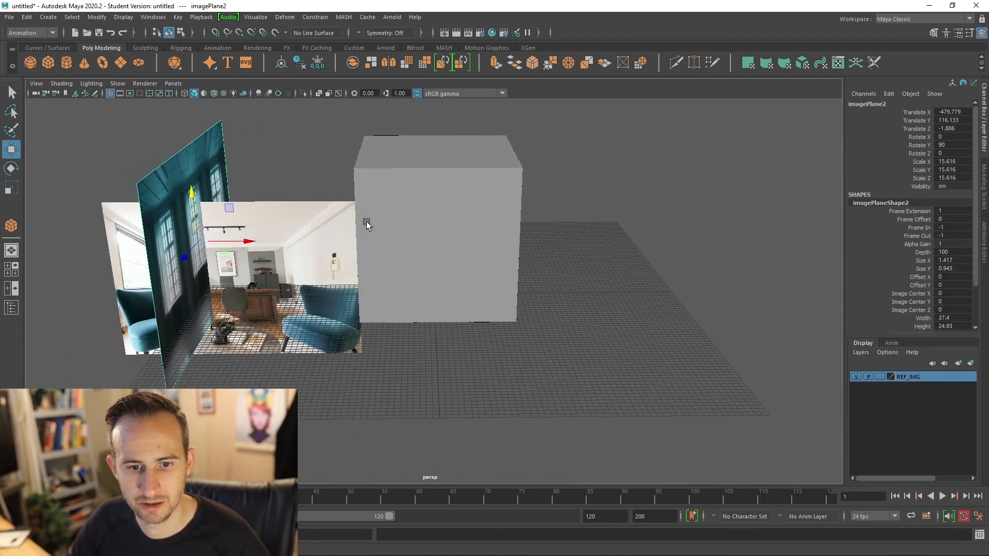
# Step: Move the office image plane behind the cube and raise it, to about Y 123.7 and Z -543
pyautogui.click(265, 240)
pyautogui.moveTo(268, 277); pyautogui.dragTo(548, 293)
pyautogui.moveTo(449, 277); pyautogui.dragTo(332, 292)
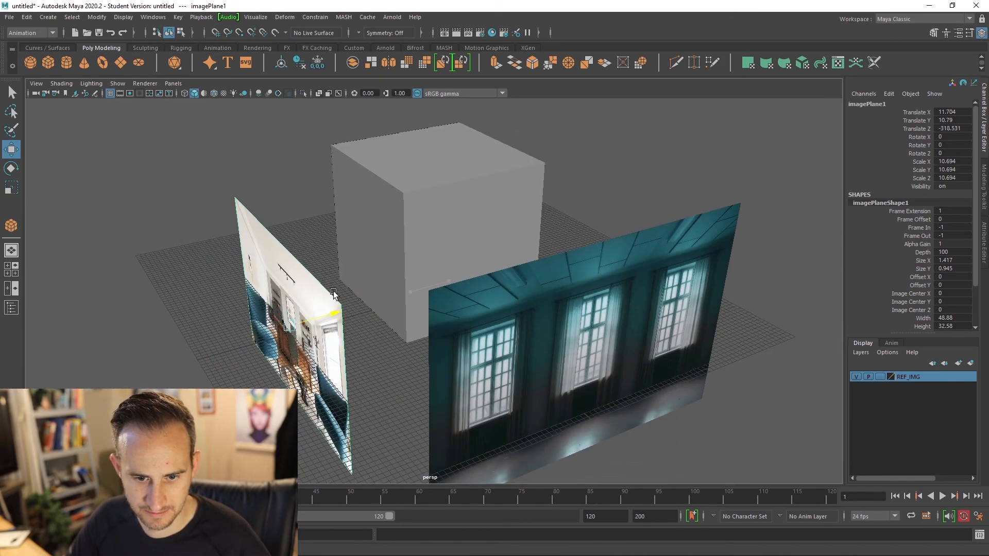
pyautogui.keyDown('alt'); pyautogui.moveTo(410, 263); pyautogui.dragTo(305, 146); pyautogui.keyUp('alt')
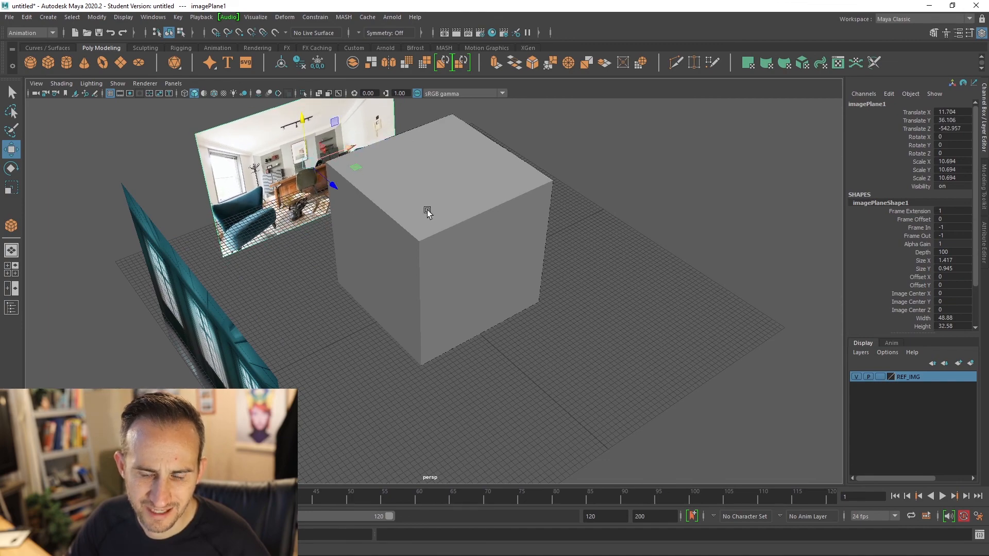
pyautogui.keyDown('alt'); pyautogui.moveTo(427, 210); pyautogui.dragTo(341, 200); pyautogui.keyUp('alt')
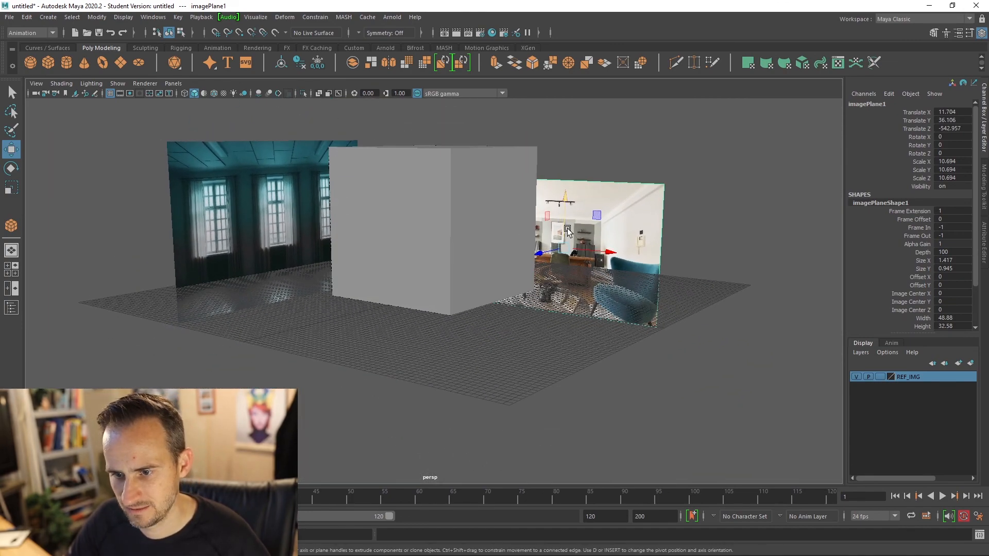
pyautogui.moveTo(568, 227); pyautogui.dragTo(568, 190)
pyautogui.keyDown('alt'); pyautogui.moveTo(576, 192); pyautogui.dragTo(569, 216); pyautogui.keyUp('alt')
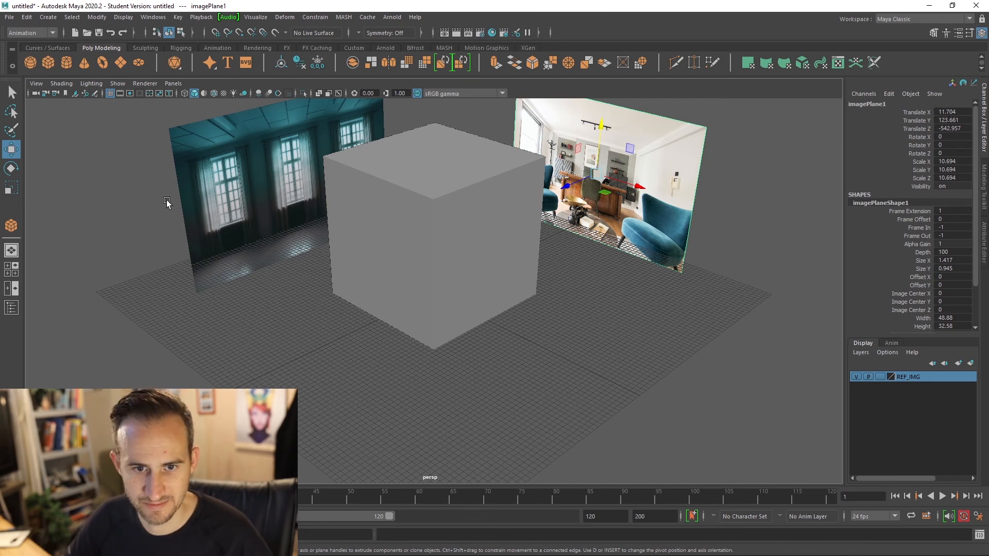
pyautogui.moveTo(470, 257)
pyautogui.keyDown('alt'); pyautogui.mouseDown()
pyautogui.moveTo(449, 250)
pyautogui.moveTo(517, 226)
pyautogui.moveTo(503, 215)
pyautogui.moveTo(468, 258)
pyautogui.mouseUp(); pyautogui.keyUp('alt')
# Step: Set the REF_IMG layer's display type to Reference and test that its image planes cannot be selected
pyautogui.click(456, 215)
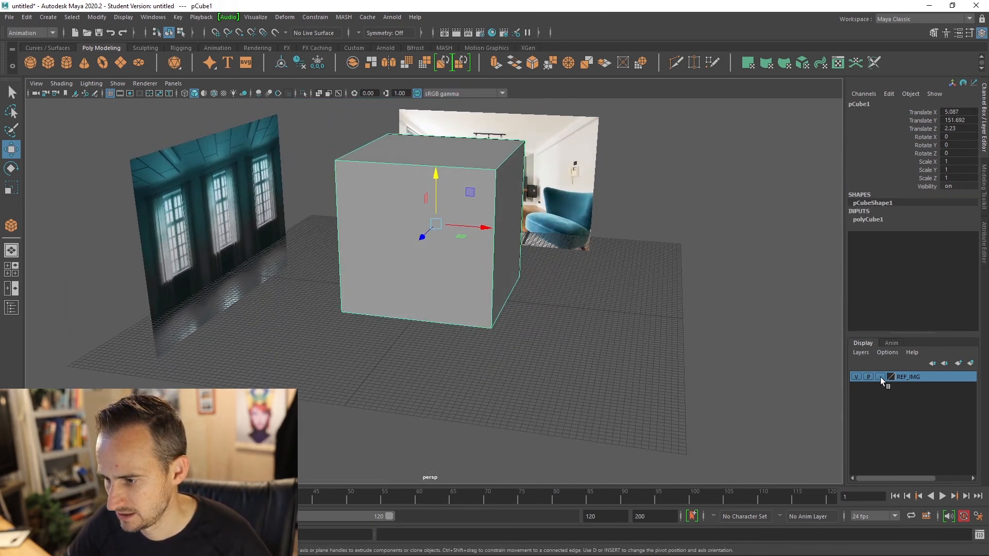
pyautogui.click(879, 377)
pyautogui.click(882, 376)
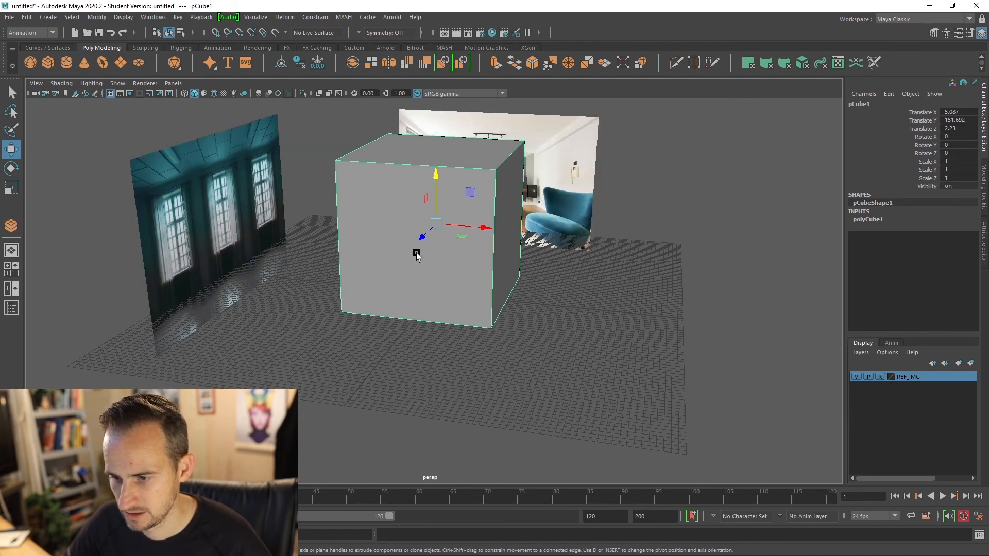
pyautogui.moveTo(94, 149); pyautogui.dragTo(668, 327)
pyautogui.keyDown('alt'); pyautogui.moveTo(561, 285); pyautogui.dragTo(445, 254); pyautogui.keyUp('alt')
pyautogui.click(597, 263)
pyautogui.click(473, 241)
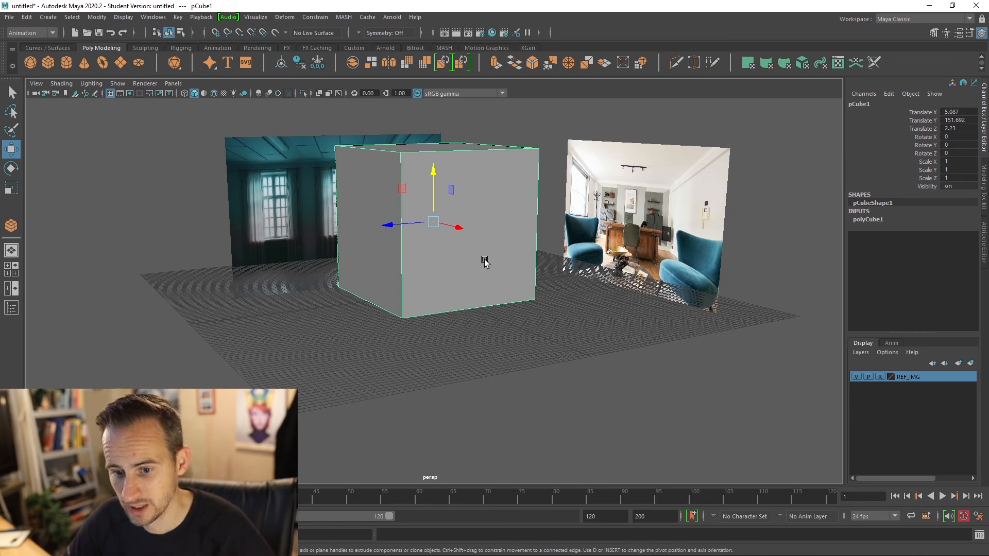
# Step: Show the cube's polyCube1 dimensions and delete the cube from between the reference images
pyautogui.moveTo(483, 260)
pyautogui.keyDown('alt'); pyautogui.mouseDown()
pyautogui.moveTo(408, 267)
pyautogui.moveTo(499, 276)
pyautogui.moveTo(481, 275)
pyautogui.mouseUp(); pyautogui.keyUp('alt')
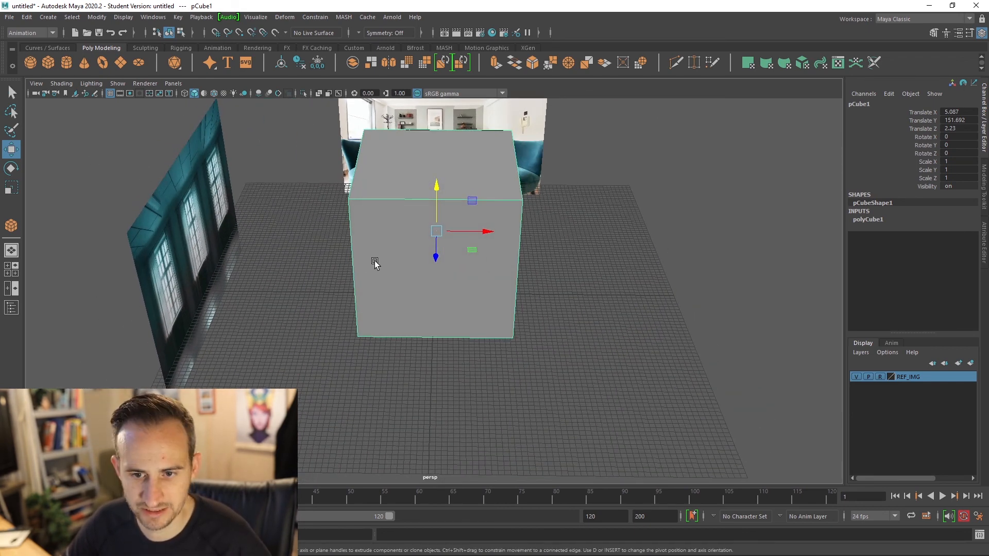
pyautogui.click(870, 222)
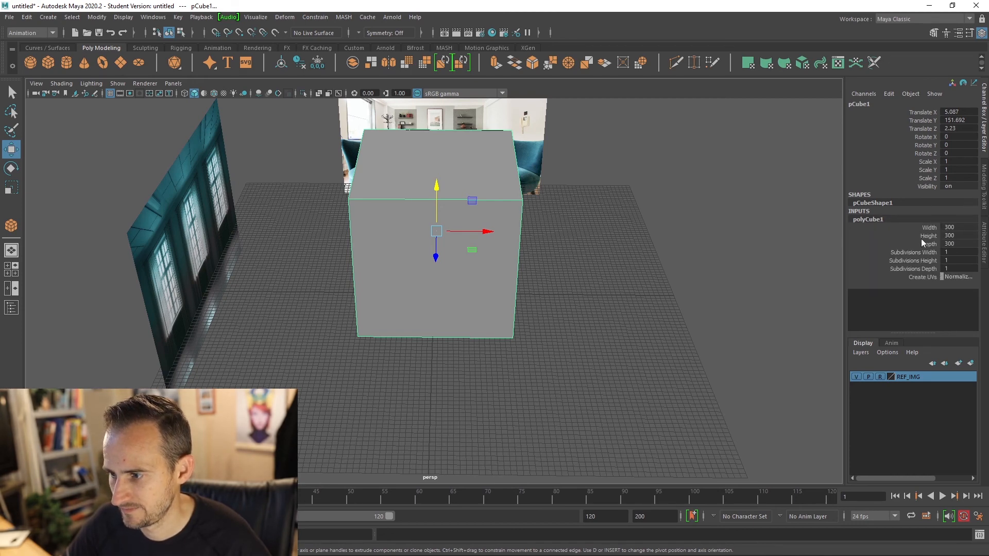
pyautogui.keyDown('alt'); pyautogui.moveTo(465, 252); pyautogui.dragTo(409, 255); pyautogui.keyUp('alt')
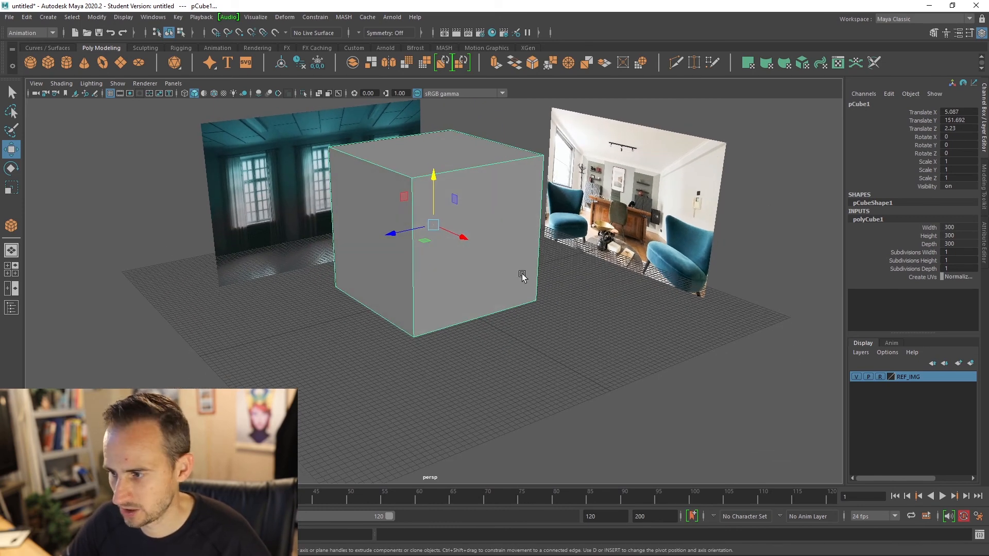
pyautogui.press('Delete')
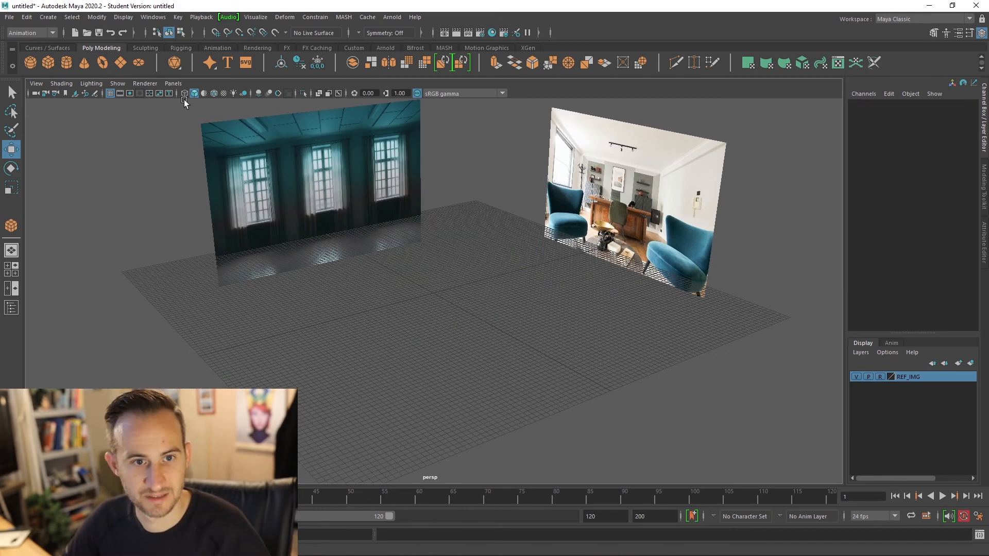
pyautogui.click(120, 62)
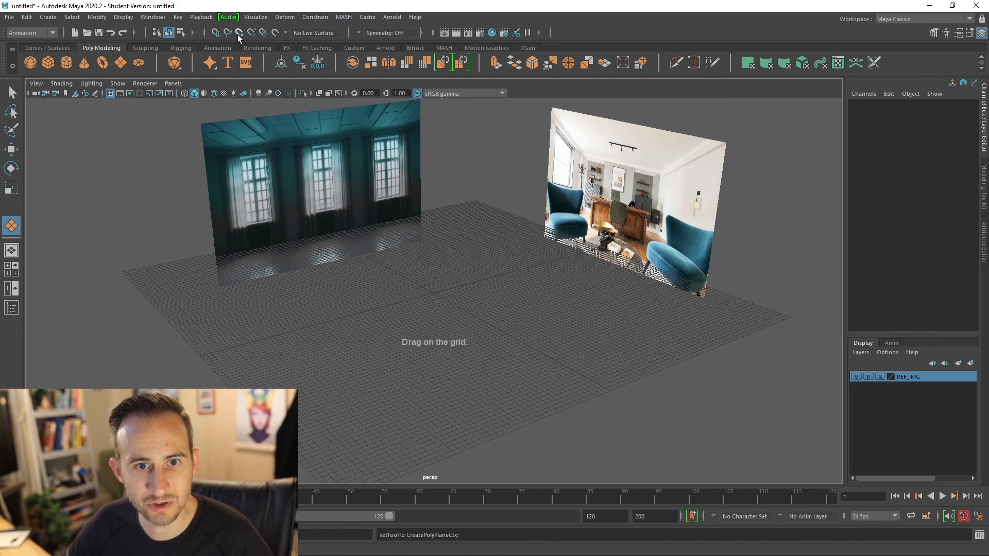
pyautogui.click(262, 33)
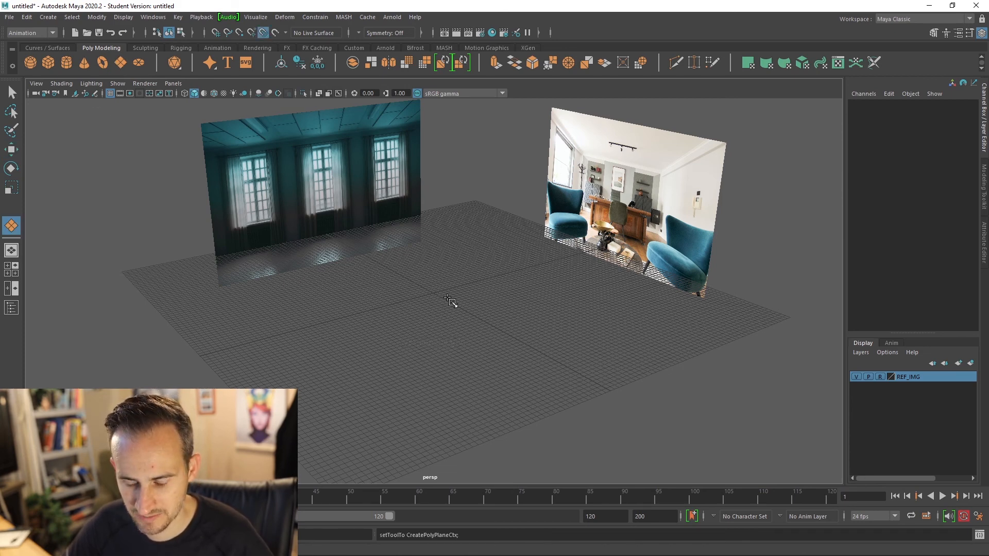
pyautogui.scroll(5, 452, 304)
pyautogui.scroll(3, 426, 302)
pyautogui.moveTo(434, 302); pyautogui.dragTo(885, 451)
pyautogui.press('w')
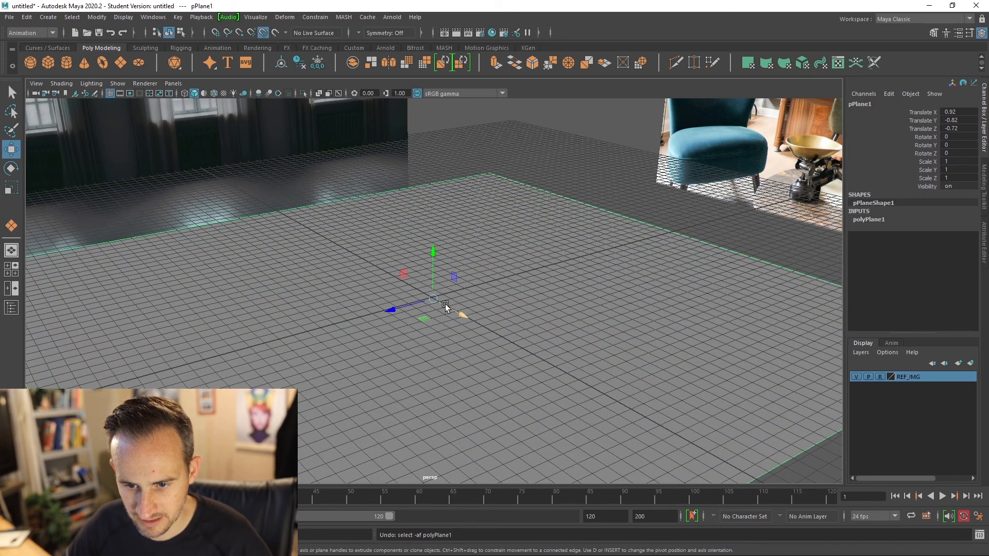
pyautogui.hotkey('ctrl', 'z')
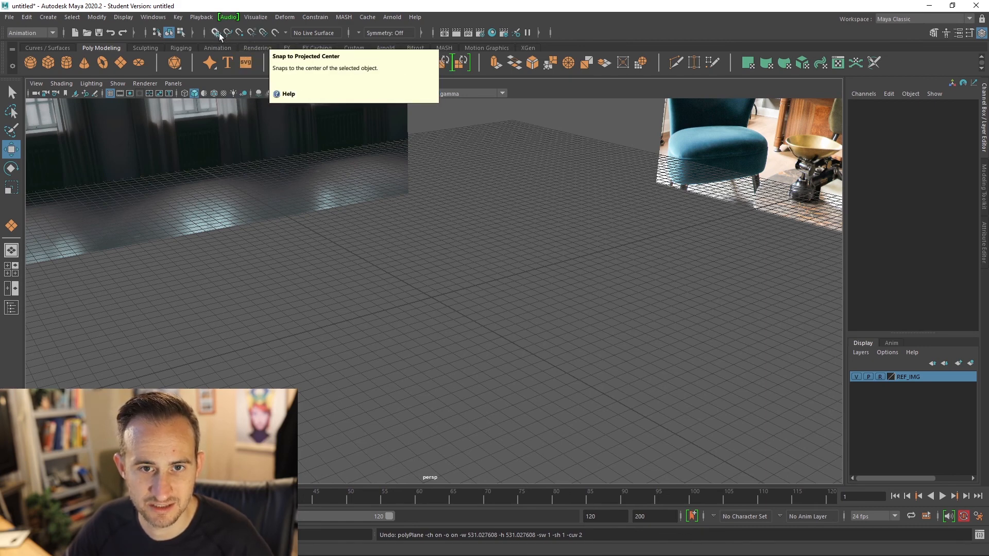
# Step: Turn on grid snapping and draw a 500 by 500 polygon plane centred on the grid origin
pyautogui.click(215, 32)
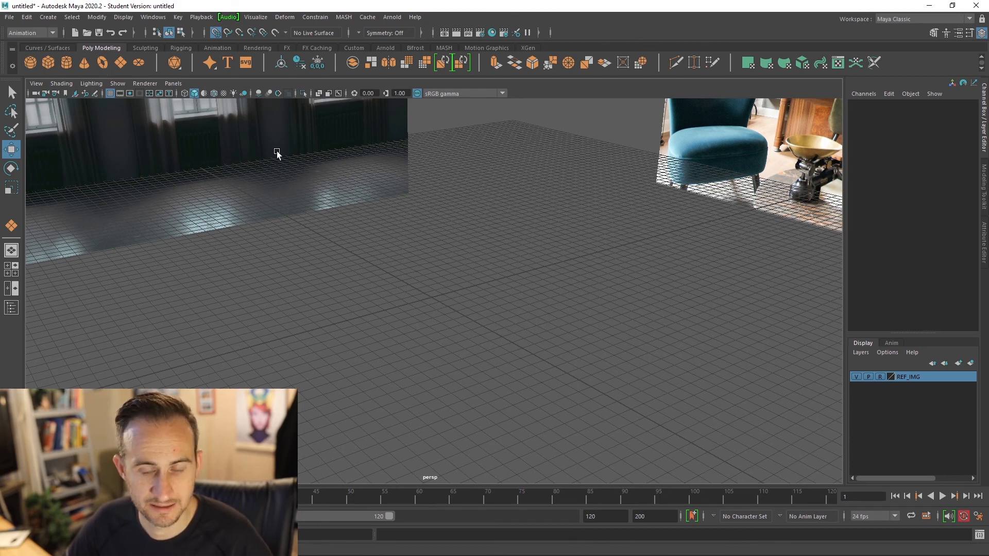
pyautogui.moveTo(436, 303); pyautogui.dragTo(691, 472)
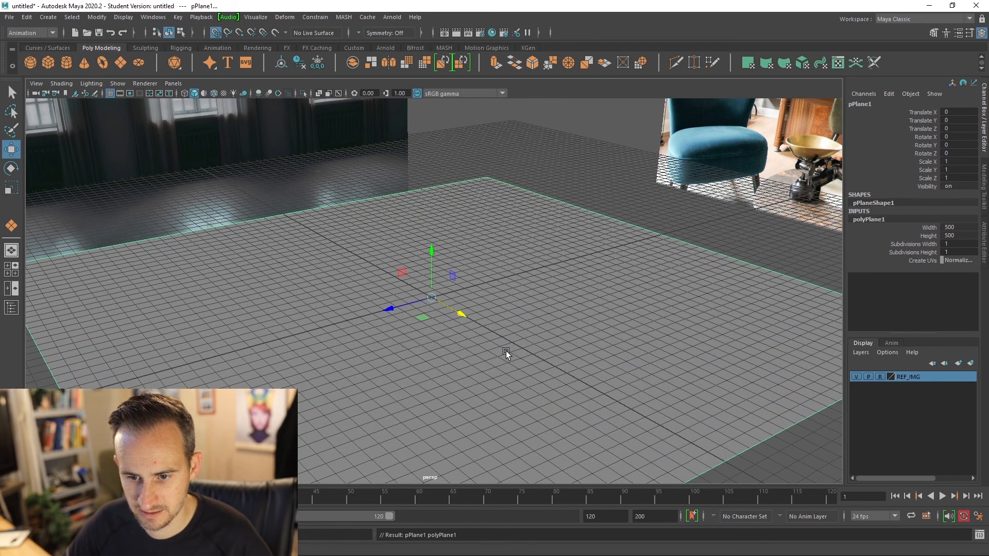
pyautogui.scroll(-5, 505, 349)
pyautogui.keyDown('alt'); pyautogui.moveTo(505, 346); pyautogui.dragTo(467, 351); pyautogui.keyUp('alt')
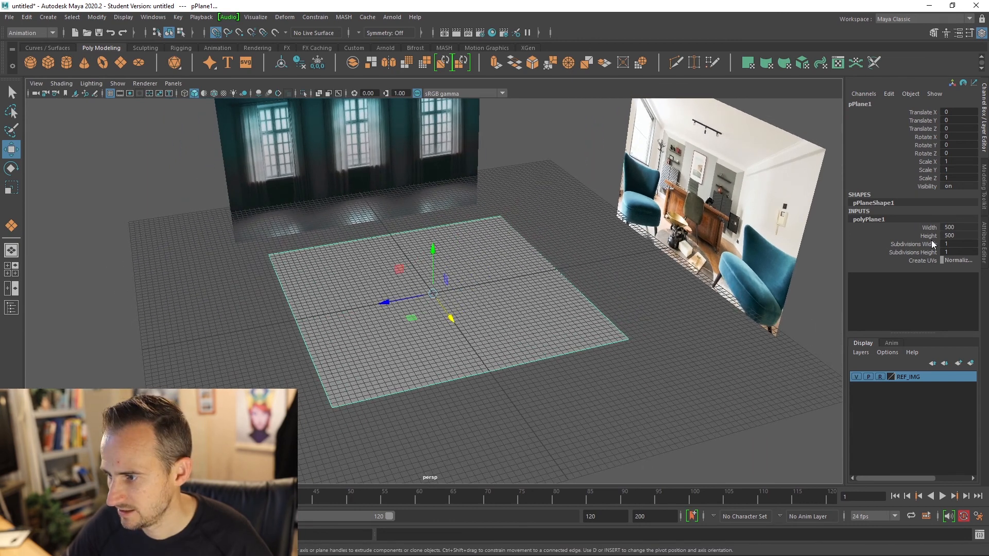
# Step: Set the polygon plane's height and width to 300 each, keeping it at the grid origin
pyautogui.write('300')
pyautogui.press('Tab')
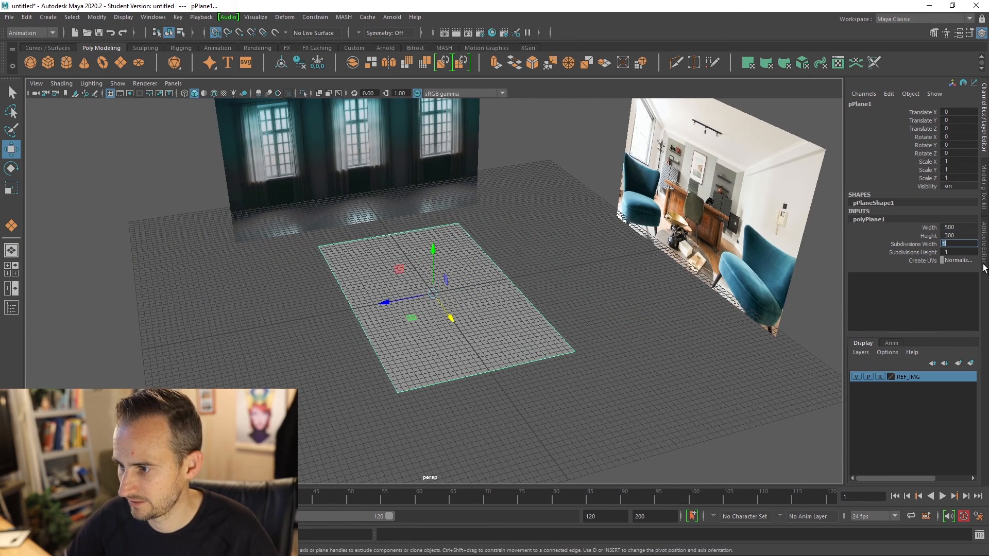
pyautogui.click(963, 227)
pyautogui.write('3')
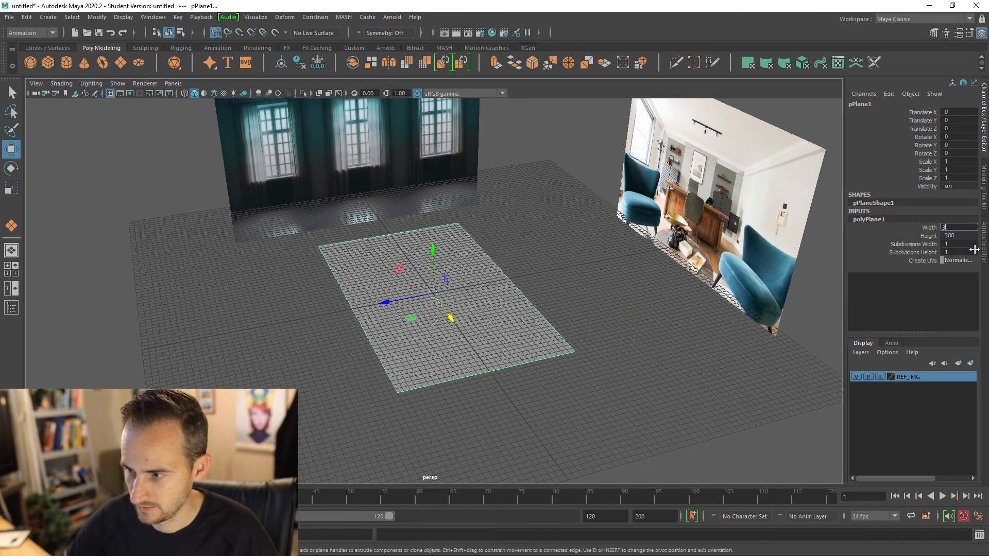
pyautogui.write('00')
pyautogui.press('Return')
pyautogui.keyDown('alt'); pyautogui.moveTo(388, 373); pyautogui.dragTo(479, 335); pyautogui.keyUp('alt')
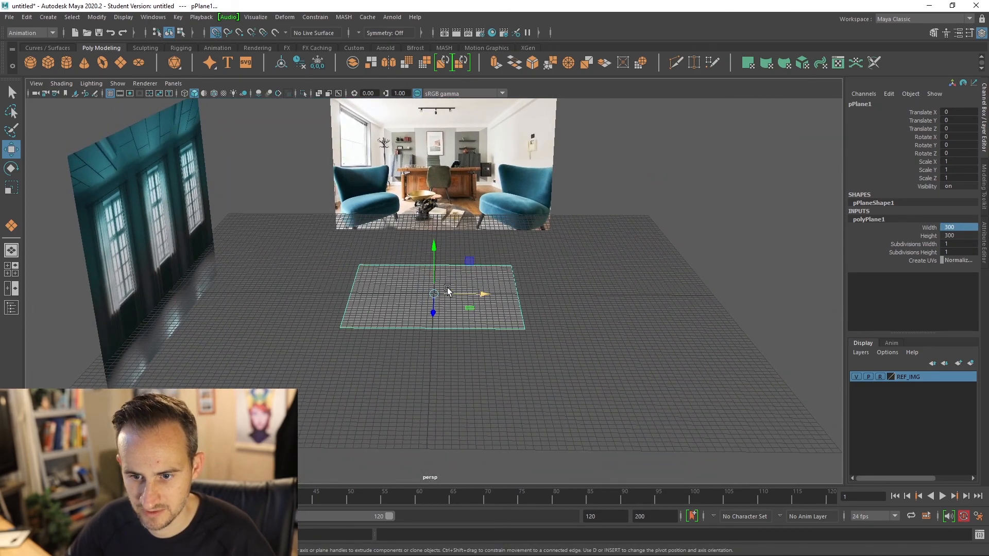
pyautogui.moveTo(434, 290); pyautogui.dragTo(433, 287)
pyautogui.hotkey('ctrl', 'z')
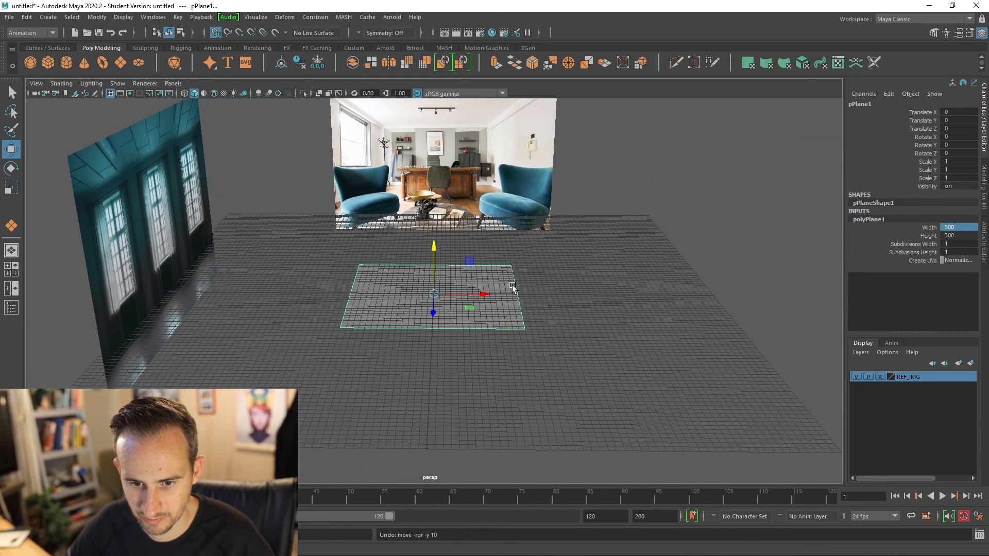
# Step: Examine the size of the square floor plane against the grid squares
pyautogui.keyDown('alt'); pyautogui.moveTo(511, 285); pyautogui.dragTo(415, 306); pyautogui.keyUp('alt')
pyautogui.scroll(5, 434, 316)
pyautogui.scroll(4, 436, 317)
pyautogui.scroll(2, 437, 325)
pyautogui.scroll(-2, 438, 325)
pyautogui.scroll(-3, 458, 308)
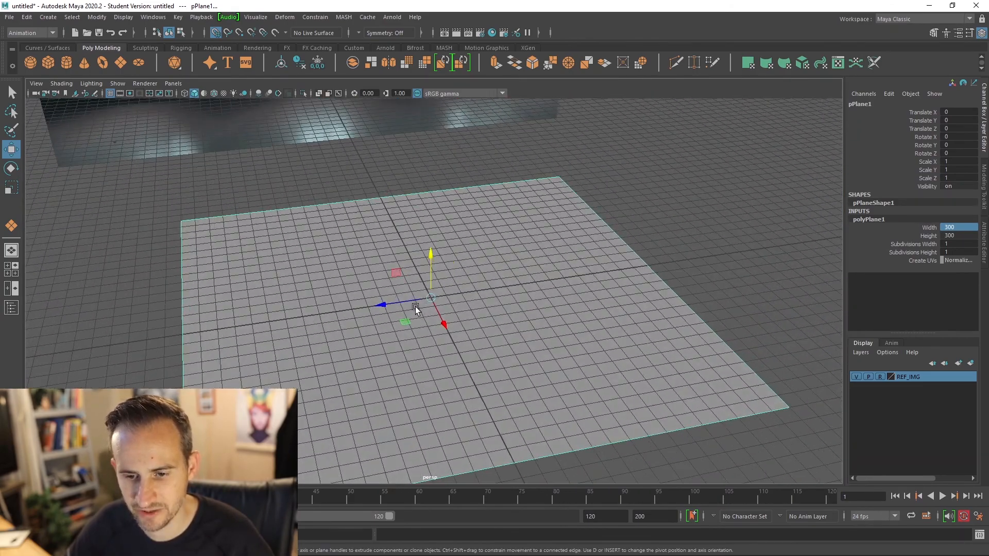
pyautogui.click(11, 92)
pyautogui.scroll(-2, 418, 295)
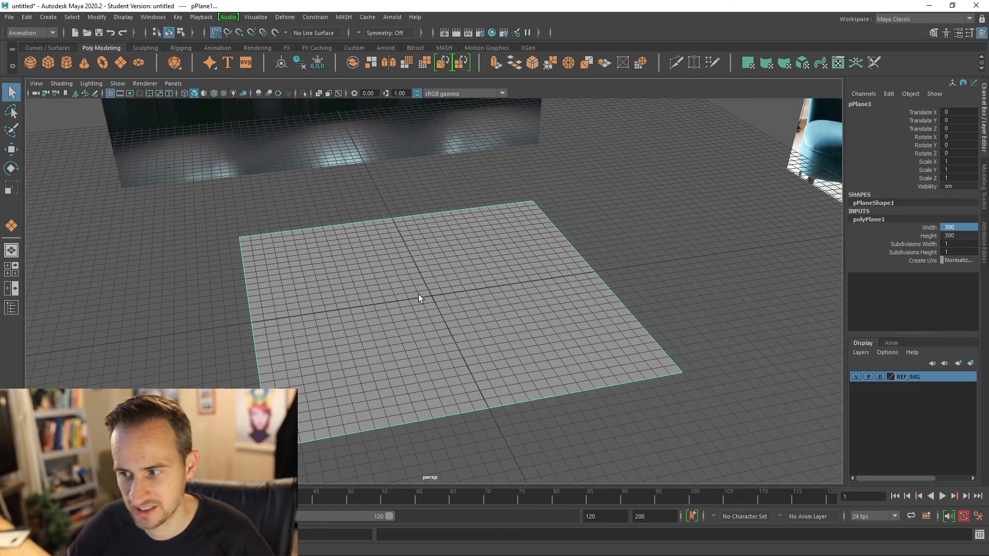
pyautogui.keyDown('alt'); pyautogui.moveTo(401, 288); pyautogui.dragTo(426, 291); pyautogui.keyUp('alt')
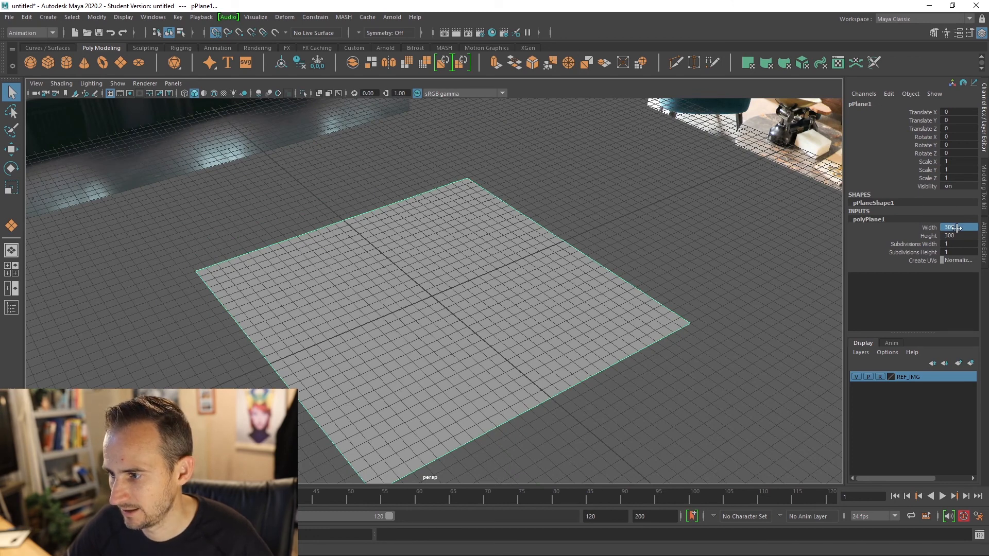
# Step: Widen the floor plane, first to 350 and finally to 400
pyautogui.click(956, 228)
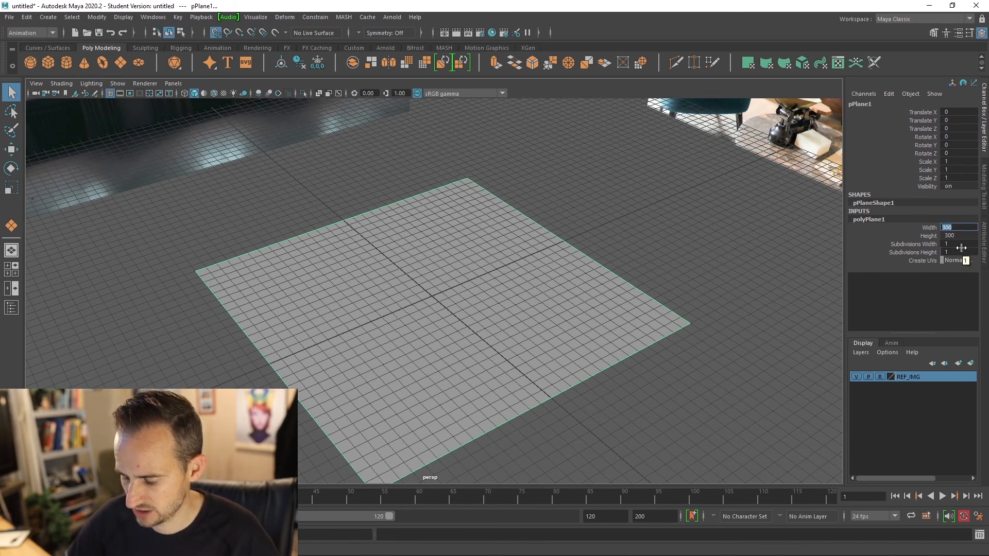
pyautogui.write('350')
pyautogui.press('Return')
pyautogui.keyDown('alt'); pyautogui.moveTo(633, 247); pyautogui.dragTo(464, 242); pyautogui.keyUp('alt')
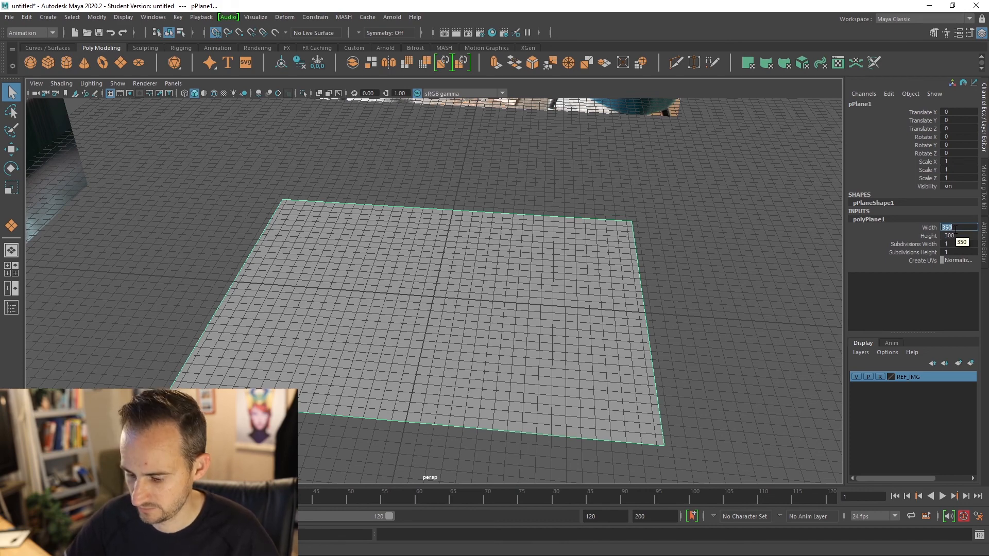
pyautogui.press('Return')
pyautogui.keyDown('alt'); pyautogui.moveTo(395, 320); pyautogui.dragTo(453, 308); pyautogui.keyUp('alt')
pyautogui.scroll(-4, 357, 317)
pyautogui.scroll(3, 469, 298)
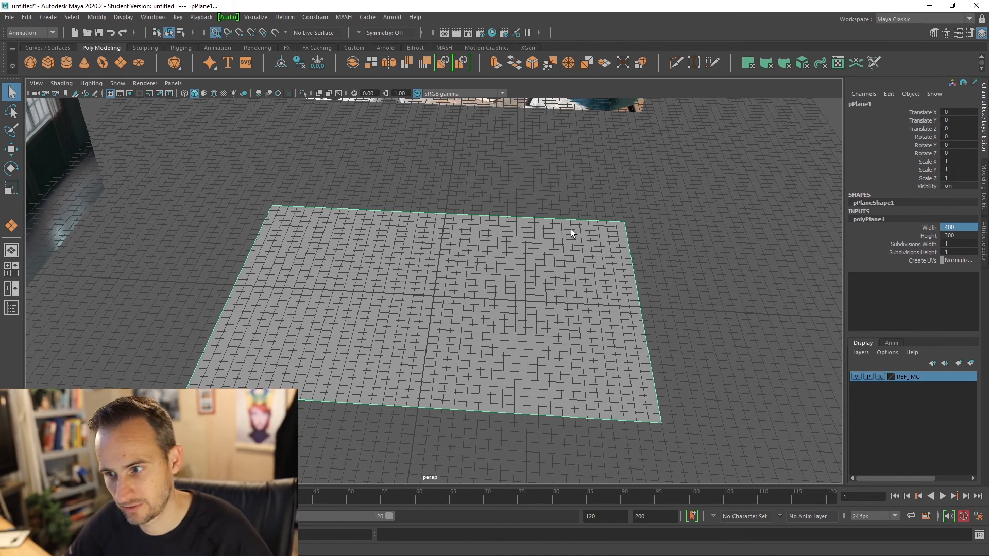
pyautogui.scroll(-2, 570, 230)
pyautogui.keyDown('alt'); pyautogui.moveTo(416, 249); pyautogui.dragTo(394, 227); pyautogui.keyUp('alt')
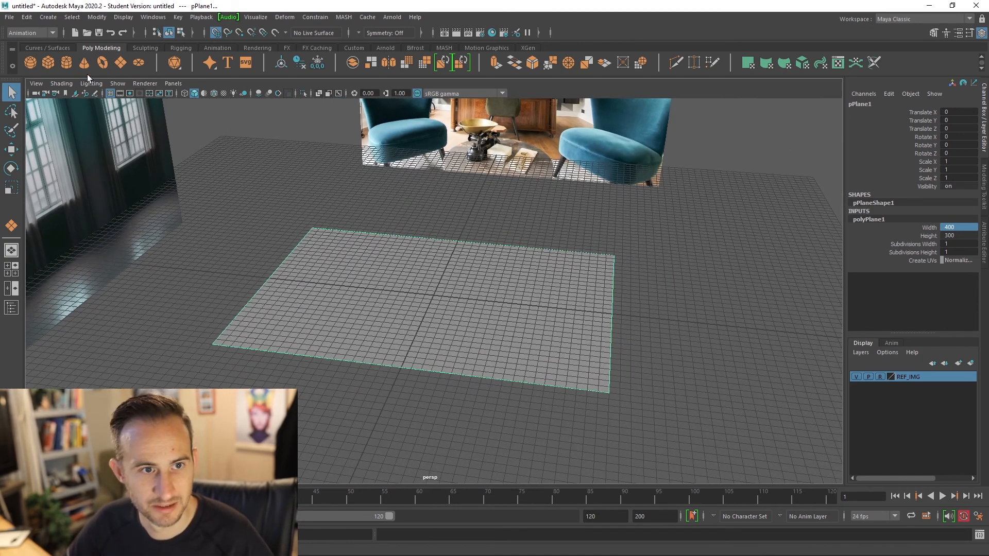
# Step: Create a cube 40 units wide and deep on the floor plane, increase its height and move it toward the plane's edge as a scale reference
pyautogui.click(48, 64)
pyautogui.click(446, 297)
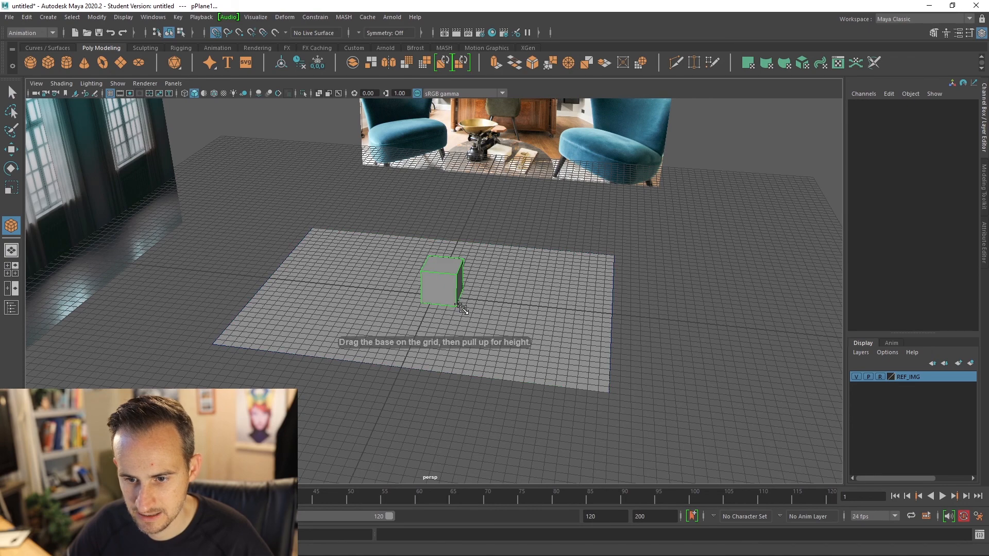
pyautogui.doubleClick(955, 236)
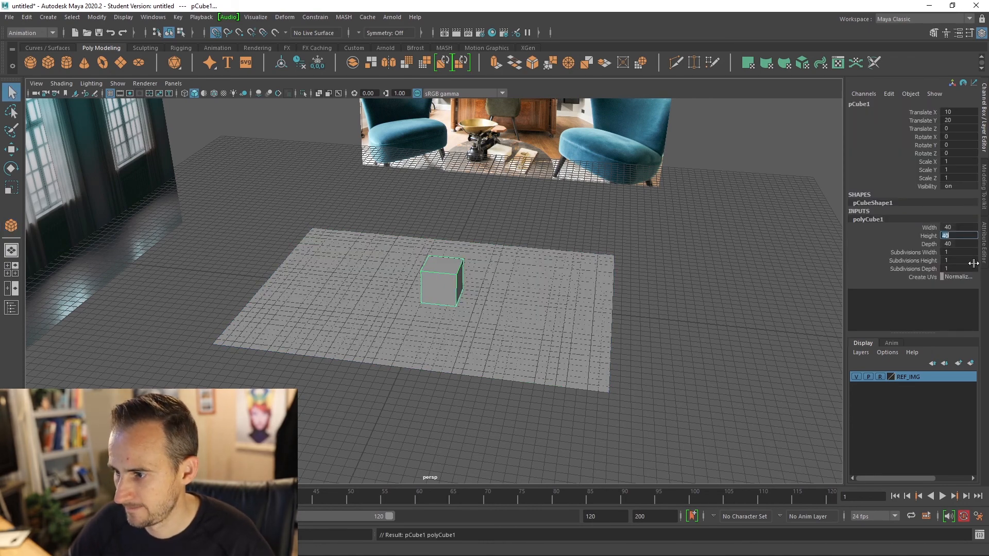
pyautogui.press('Return')
pyautogui.keyDown('alt'); pyautogui.moveTo(472, 325); pyautogui.dragTo(520, 307); pyautogui.keyUp('alt')
pyautogui.press('w')
# Step: Select the floor plane and set its height to 600, checking it against the pillar and the reference images
pyautogui.click(448, 324)
pyautogui.click(876, 223)
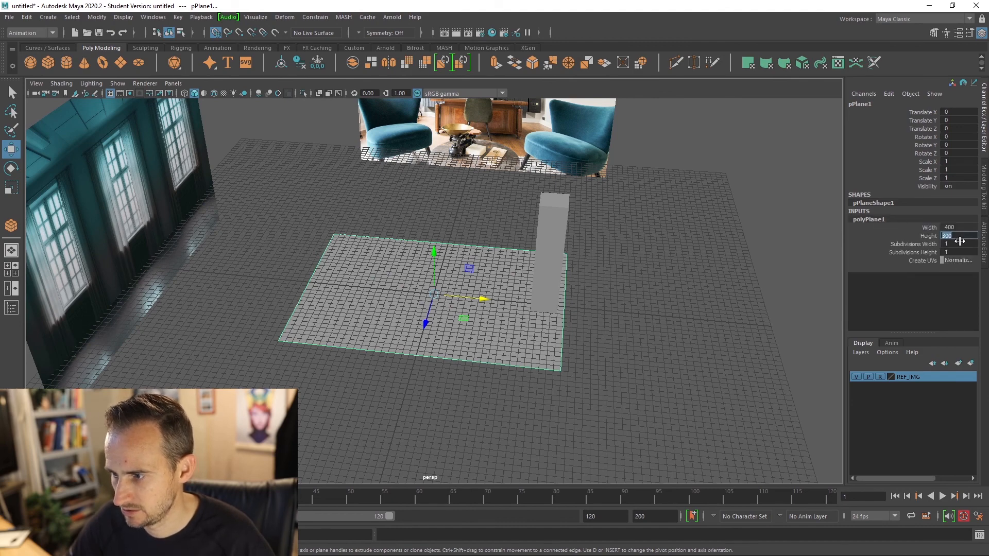
pyautogui.press('Return')
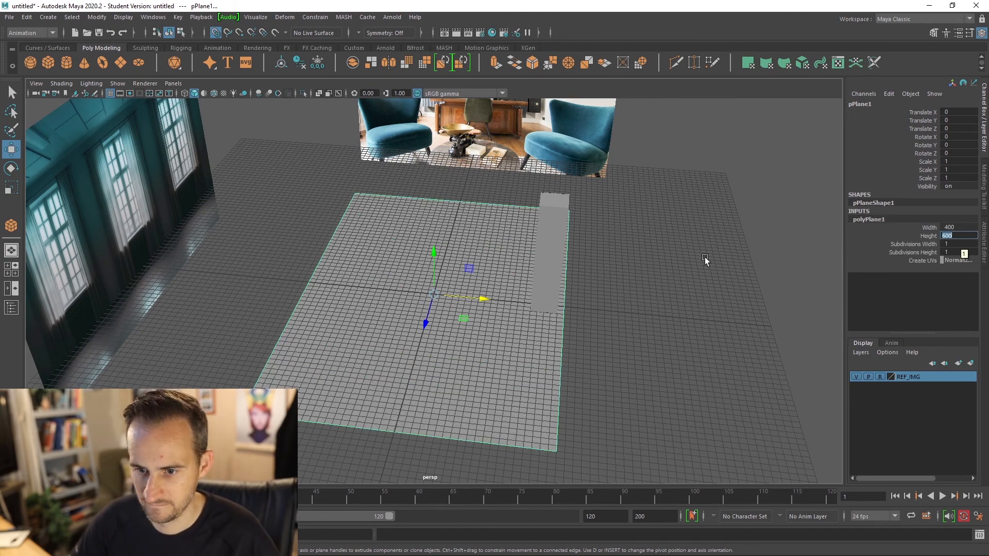
pyautogui.keyDown('alt'); pyautogui.moveTo(530, 320); pyautogui.dragTo(505, 319); pyautogui.keyUp('alt')
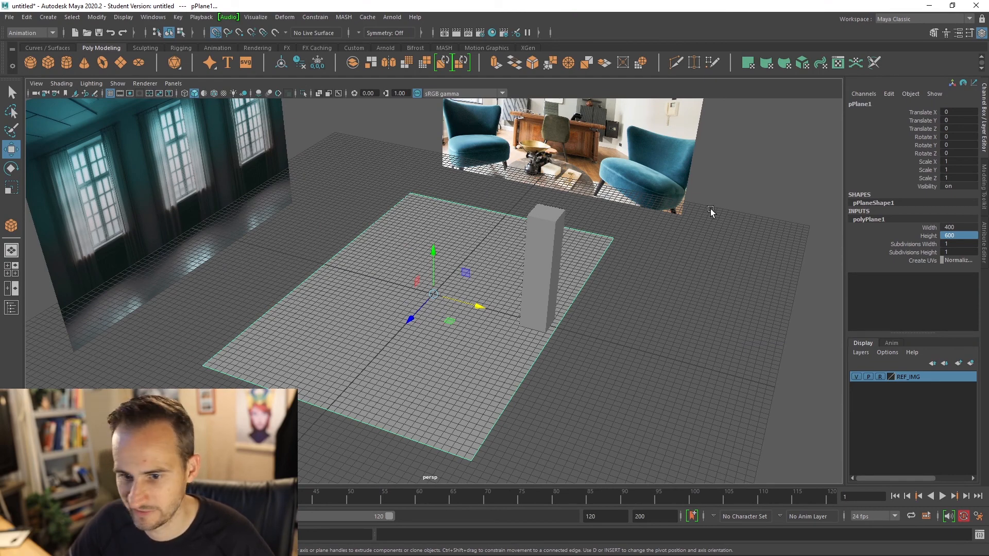
pyautogui.keyDown('alt'); pyautogui.moveTo(711, 211); pyautogui.dragTo(558, 212); pyautogui.keyUp('alt')
pyautogui.keyDown('alt'); pyautogui.moveTo(476, 207); pyautogui.dragTo(515, 236); pyautogui.keyUp('alt')
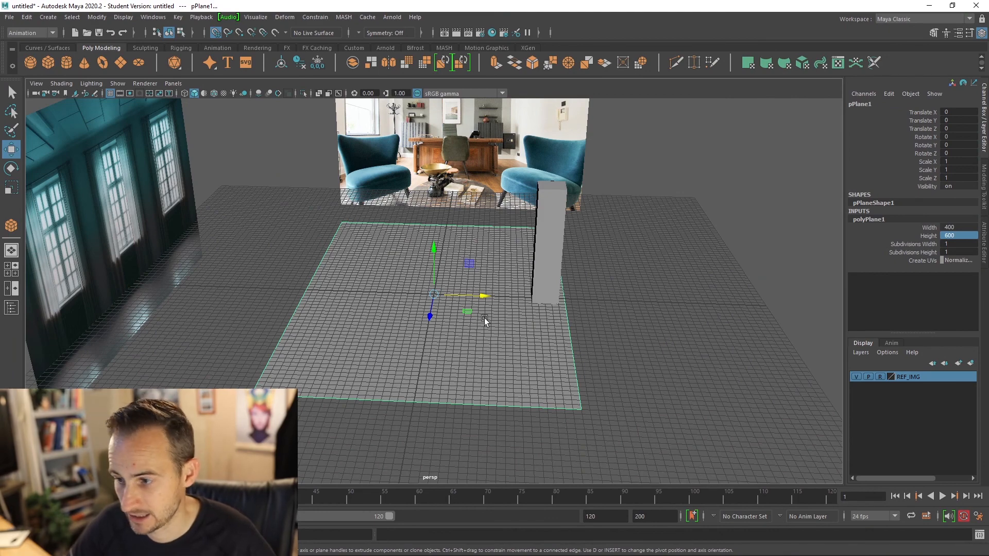
# Step: Create a cube as the back wall along the floor plane's rear edge, 400 wide, 230 high and 50 deep
pyautogui.keyDown('alt'); pyautogui.moveTo(460, 303); pyautogui.dragTo(492, 281); pyautogui.keyUp('alt')
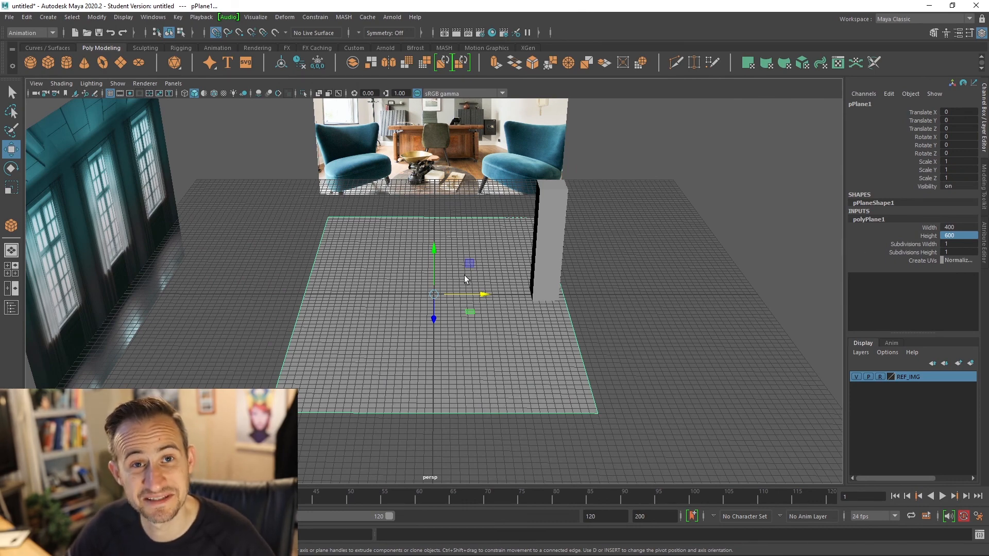
pyautogui.keyDown('alt'); pyautogui.moveTo(490, 277); pyautogui.dragTo(438, 296); pyautogui.keyUp('alt')
pyautogui.keyDown('alt'); pyautogui.moveTo(425, 257); pyautogui.dragTo(330, 252); pyautogui.keyUp('alt')
pyautogui.click(48, 63)
pyautogui.scroll(5, 337, 223)
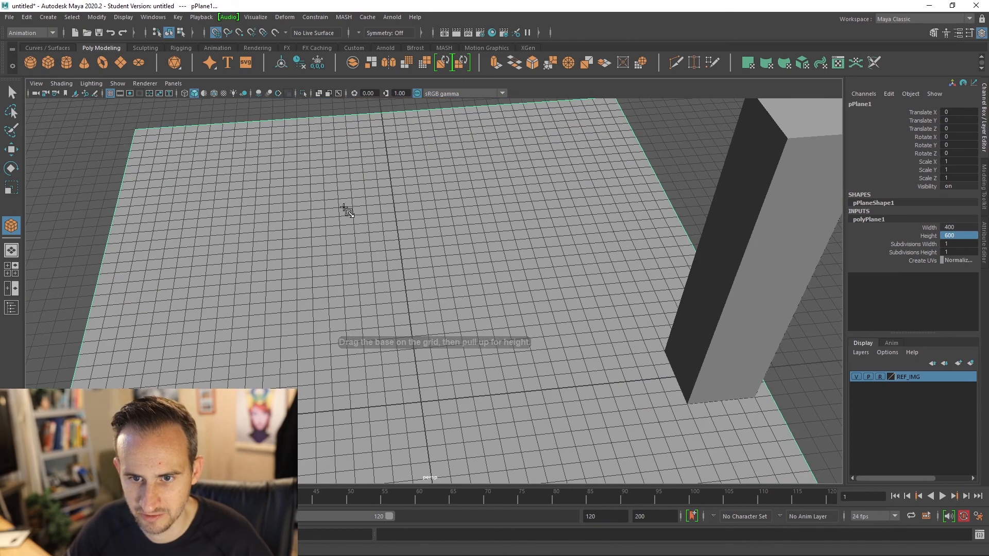
pyautogui.keyDown('alt'); pyautogui.moveTo(347, 210); pyautogui.dragTo(464, 285, button='middle'); pyautogui.keyUp('alt')
pyautogui.keyDown('alt'); pyautogui.moveTo(464, 285); pyautogui.dragTo(484, 314); pyautogui.keyUp('alt')
pyautogui.scroll(-4, 484, 314)
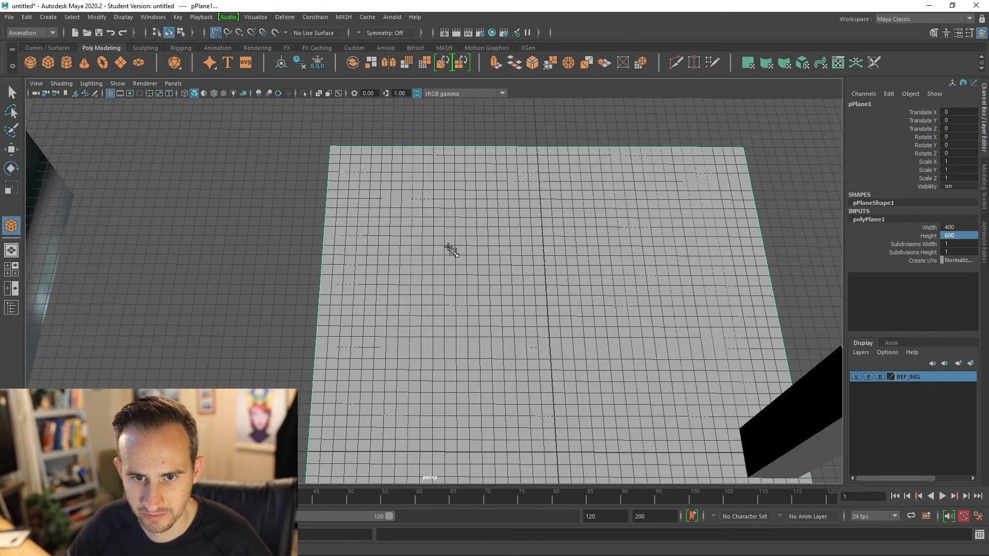
pyautogui.moveTo(331, 146); pyautogui.dragTo(647, 115)
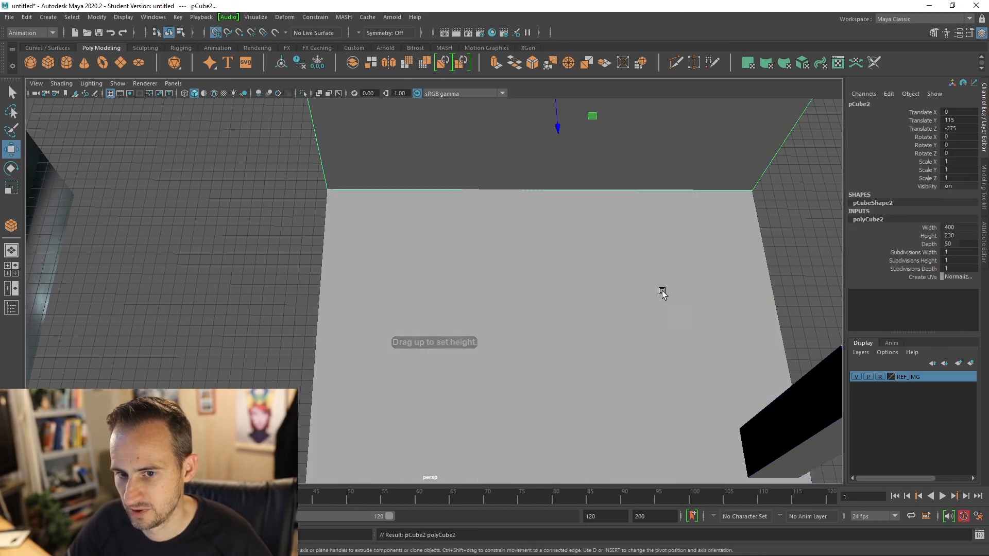
pyautogui.keyDown('alt'); pyautogui.moveTo(659, 289); pyautogui.dragTo(608, 264); pyautogui.keyUp('alt')
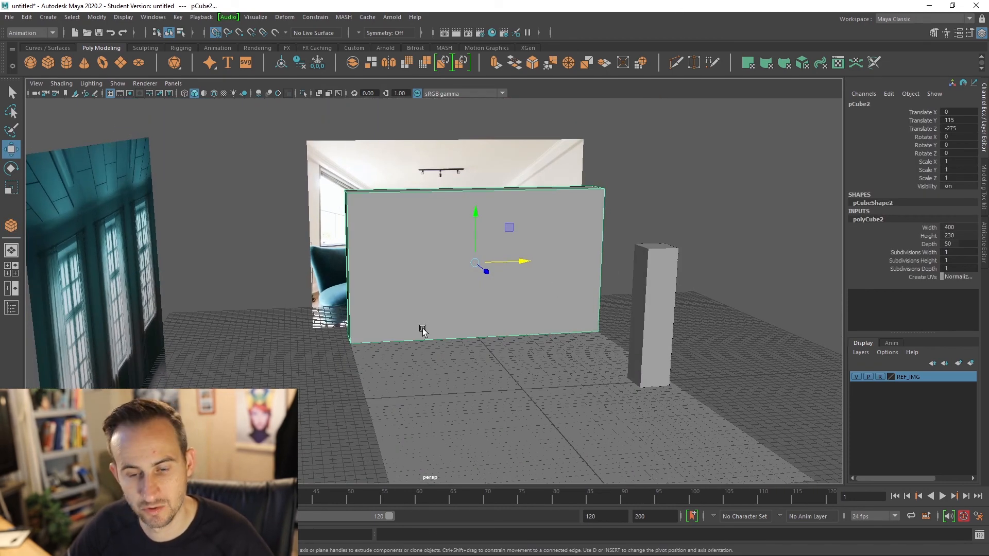
pyautogui.keyDown('alt'); pyautogui.moveTo(414, 335); pyautogui.dragTo(414, 266); pyautogui.keyUp('alt')
pyautogui.moveTo(447, 202); pyautogui.dragTo(369, 304)
pyautogui.hotkey('ctrl', 'z')
pyautogui.hotkey('ctrl', 'z')
pyautogui.hotkey('ctrl', 'z')
pyautogui.hotkey('ctrl', 'z')
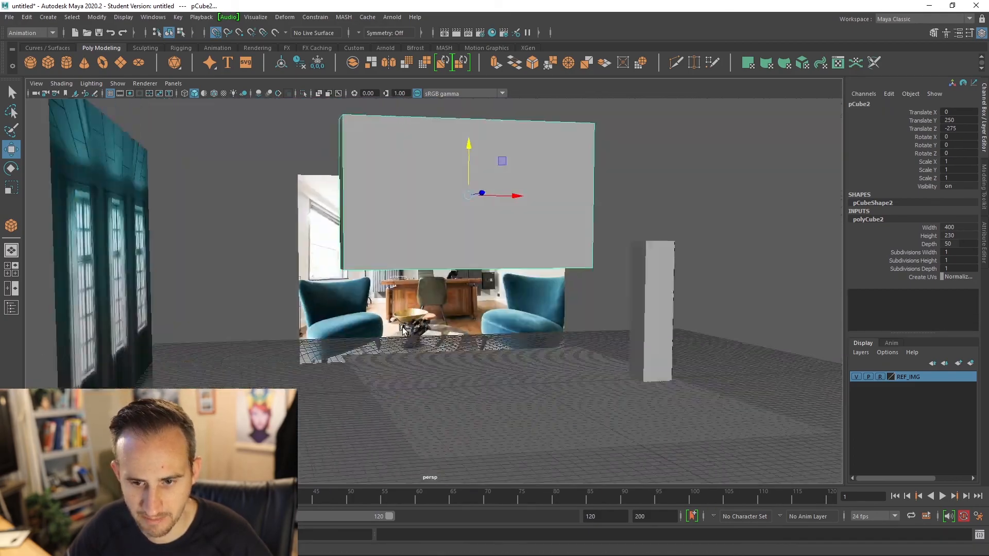
# Step: Thin the back wall by moving its inner face toward the floor plane's rear edge
pyautogui.keyDown('alt'); pyautogui.moveTo(508, 321); pyautogui.dragTo(376, 330); pyautogui.keyUp('alt')
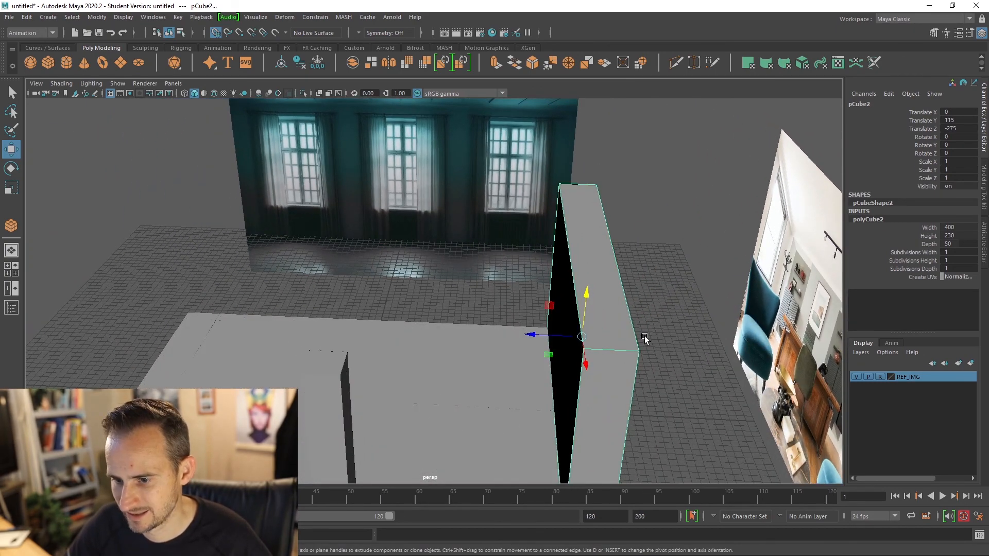
pyautogui.rightClick(537, 324)
pyautogui.moveTo(579, 317); pyautogui.dragTo(581, 291, button='right')
pyautogui.click(560, 337)
pyautogui.keyDown('alt'); pyautogui.moveTo(560, 337); pyautogui.dragTo(637, 365); pyautogui.keyUp('alt')
pyautogui.moveTo(537, 292); pyautogui.dragTo(592, 260)
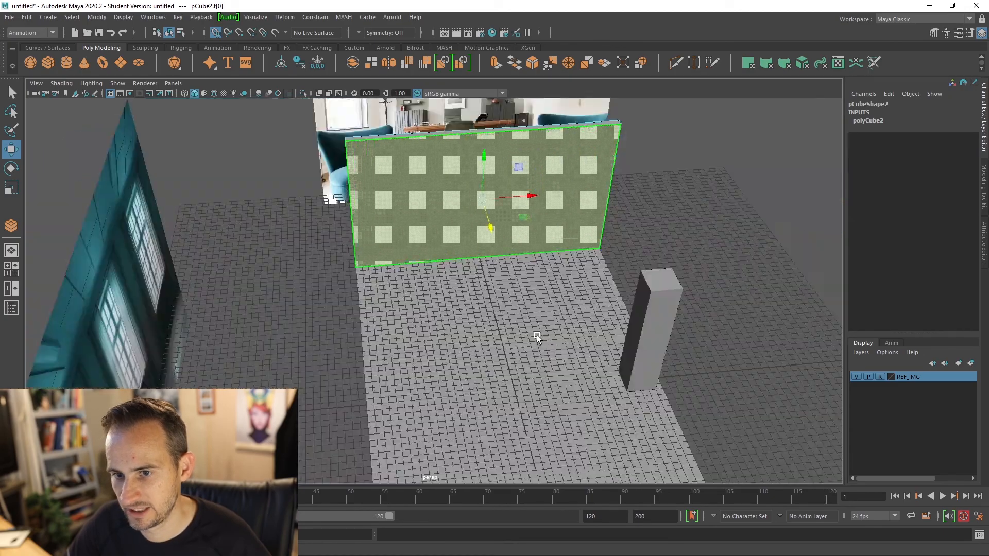
pyautogui.keyDown('alt'); pyautogui.moveTo(536, 335); pyautogui.dragTo(421, 349); pyautogui.keyUp('alt')
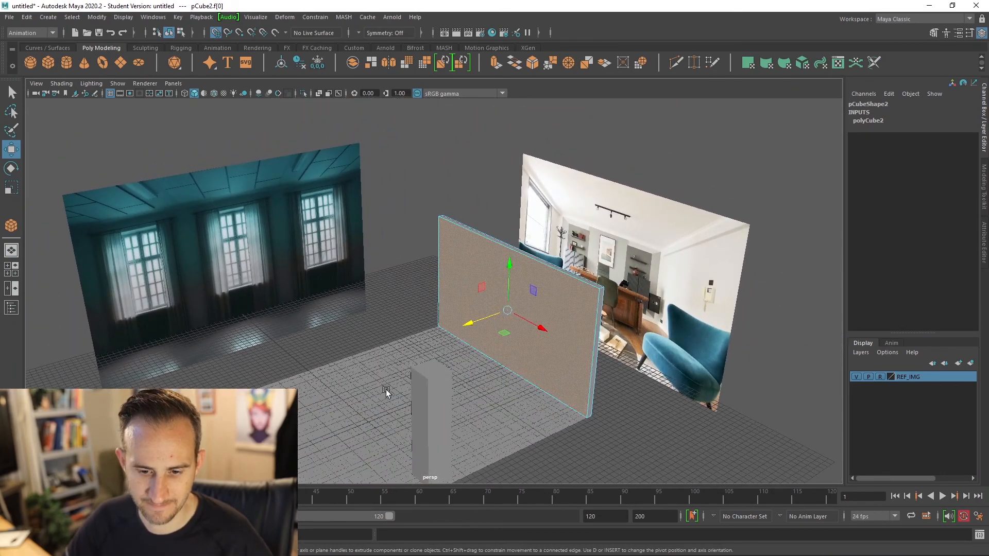
# Step: Select the floor plane and raise it to a Translate Y of 10
pyautogui.click(376, 404)
pyautogui.scroll(6, 419, 385)
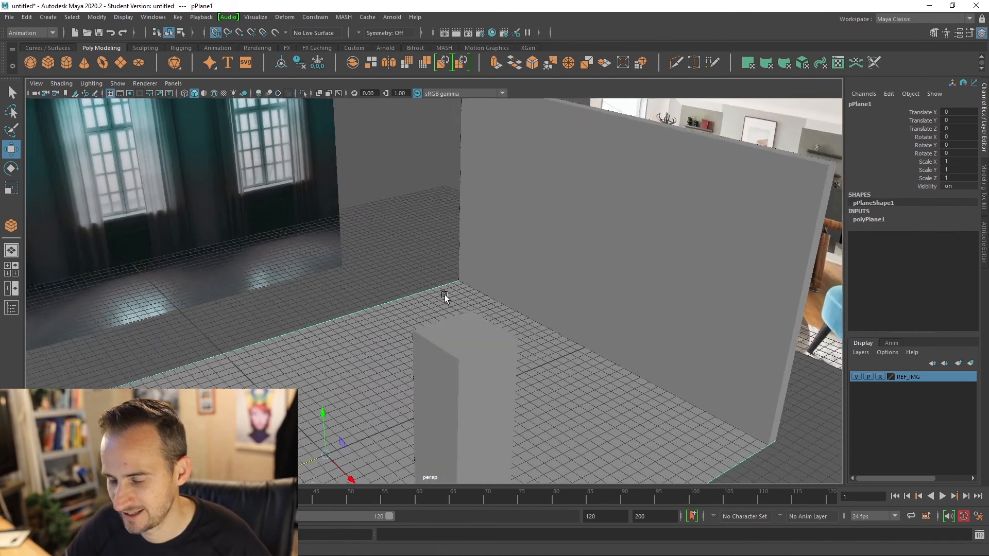
pyautogui.moveTo(358, 410)
pyautogui.mouseDown()
pyautogui.moveTo(357, 401)
pyautogui.moveTo(351, 439)
pyautogui.moveTo(348, 424)
pyautogui.mouseUp()
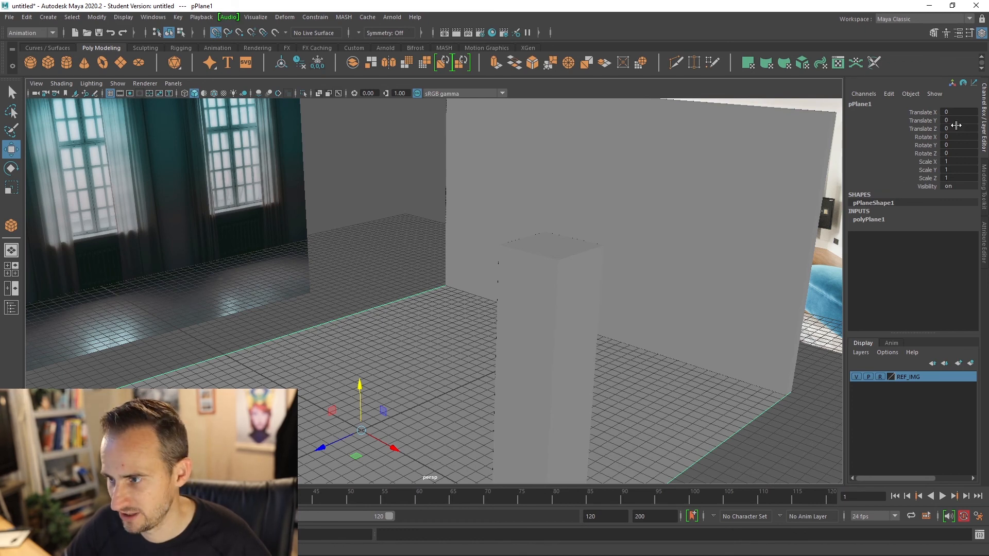
pyautogui.scroll(-4, 294, 366)
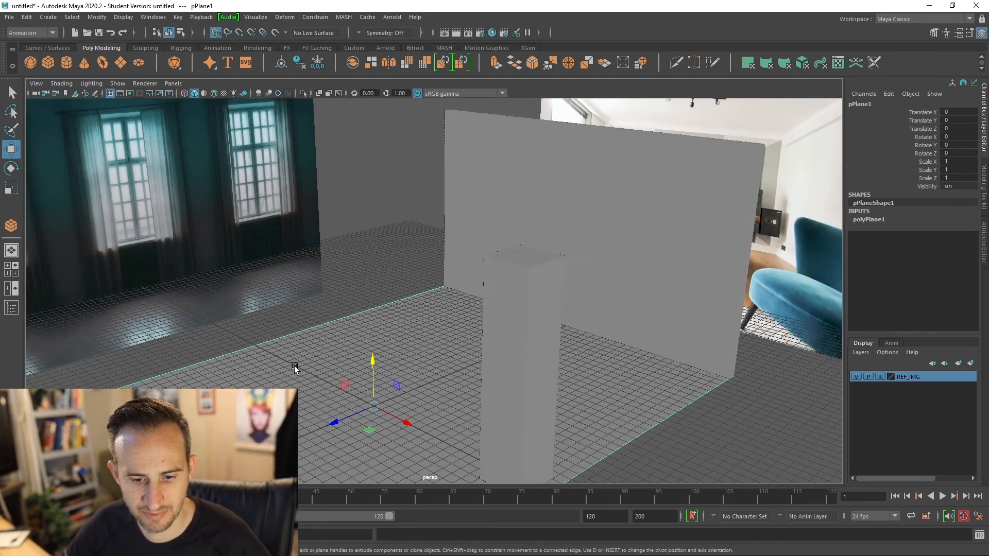
pyautogui.click(950, 121)
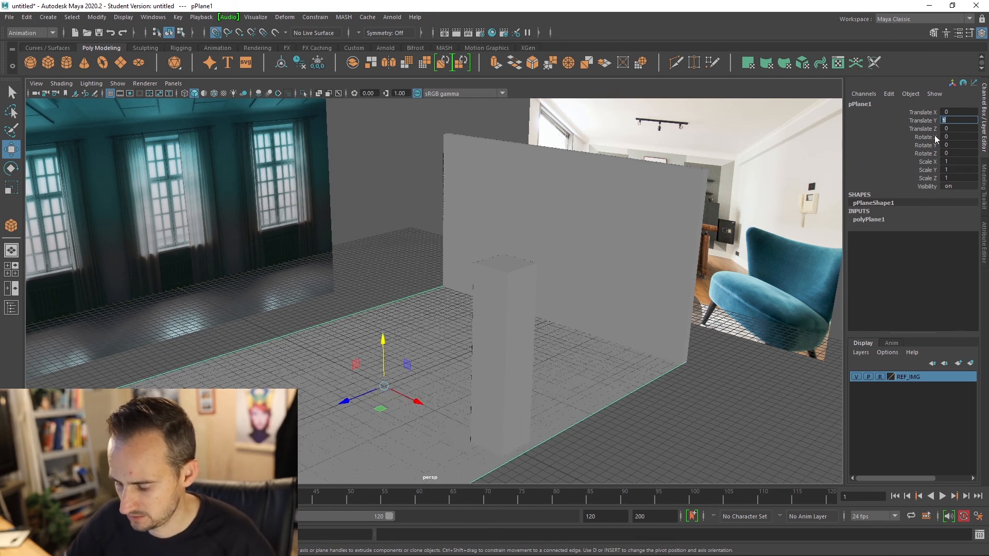
pyautogui.write('10')
pyautogui.press('Return')
# Step: Examine how the raised floor plane meets the back wall and the pillar, and compare the room with the reference images
pyautogui.keyDown('alt'); pyautogui.moveTo(397, 330); pyautogui.dragTo(417, 338); pyautogui.keyUp('alt')
pyautogui.scroll(1, 464, 365)
pyautogui.scroll(-2, 460, 379)
pyautogui.scroll(2, 417, 338)
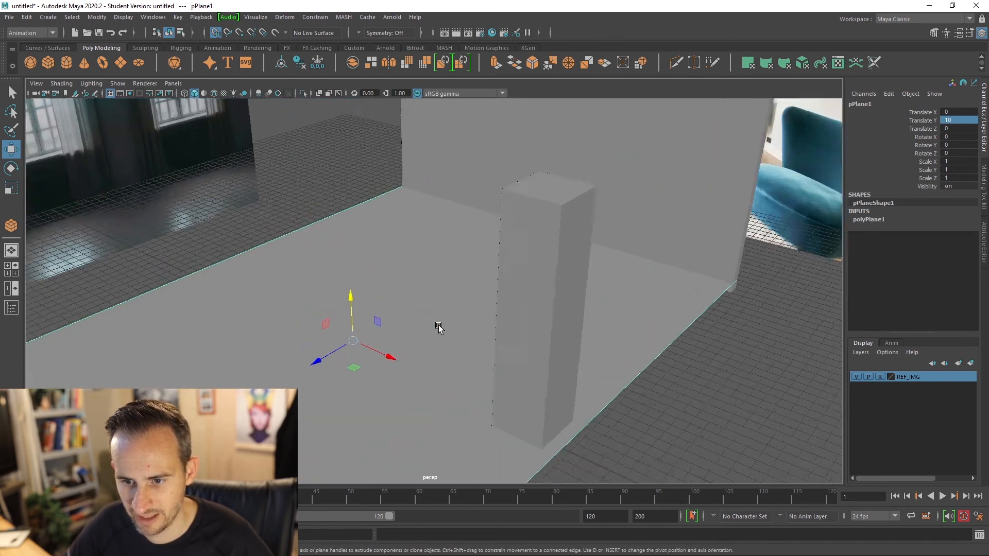
pyautogui.scroll(-1, 412, 340)
pyautogui.scroll(1, 396, 350)
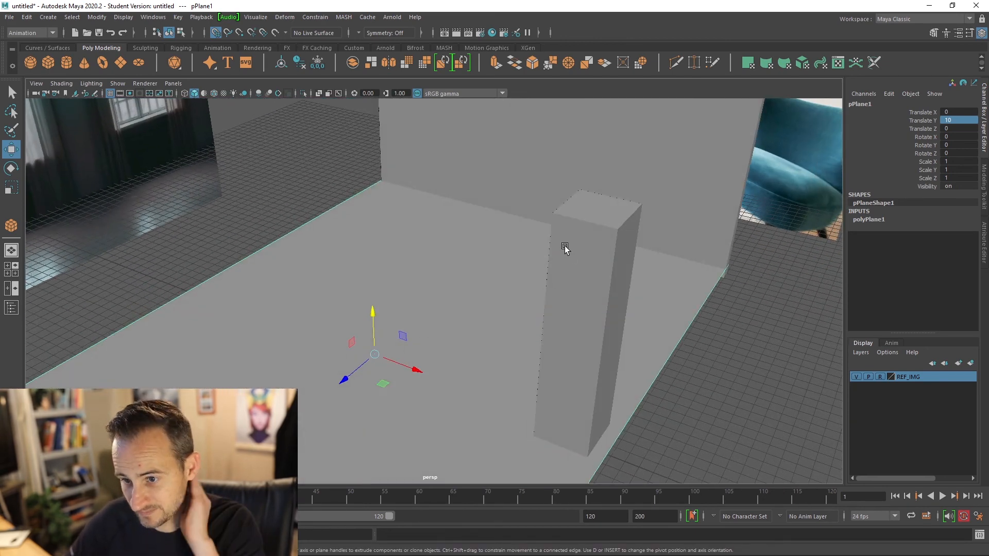
pyautogui.scroll(3, 596, 184)
pyautogui.keyDown('alt'); pyautogui.moveTo(654, 191); pyautogui.dragTo(470, 383, button='middle'); pyautogui.keyUp('alt')
pyautogui.scroll(4, 428, 254)
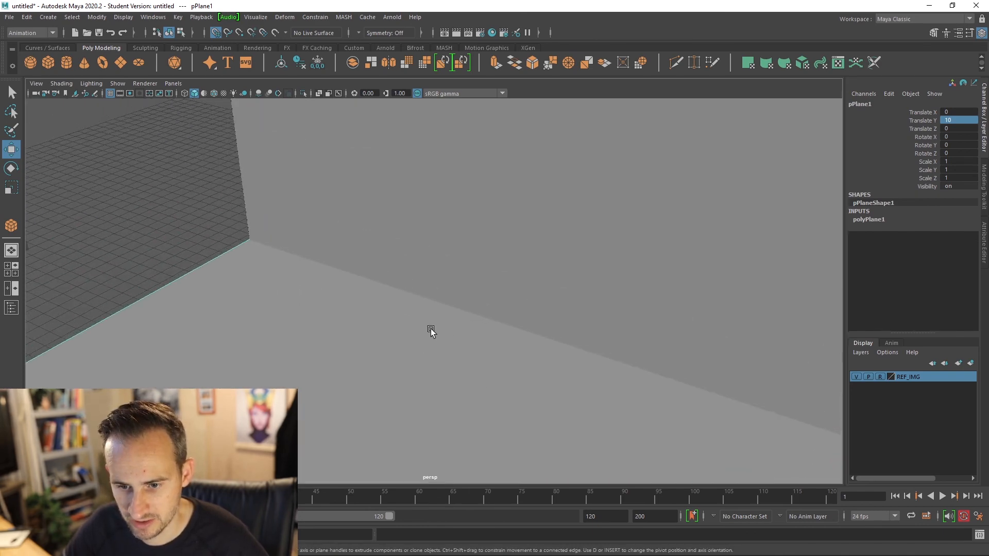
pyautogui.scroll(-2, 423, 329)
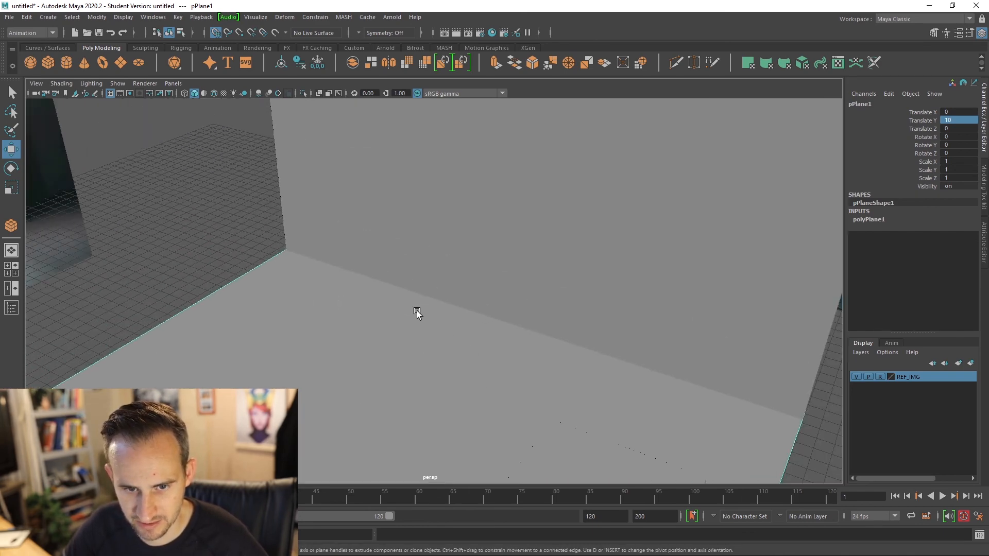
pyautogui.keyDown('alt'); pyautogui.moveTo(417, 311); pyautogui.dragTo(492, 351); pyautogui.keyUp('alt')
pyautogui.keyDown('alt'); pyautogui.moveTo(643, 368); pyautogui.dragTo(443, 322, button='middle'); pyautogui.keyUp('alt')
pyautogui.keyDown('alt'); pyautogui.moveTo(425, 283); pyautogui.dragTo(414, 259); pyautogui.keyUp('alt')
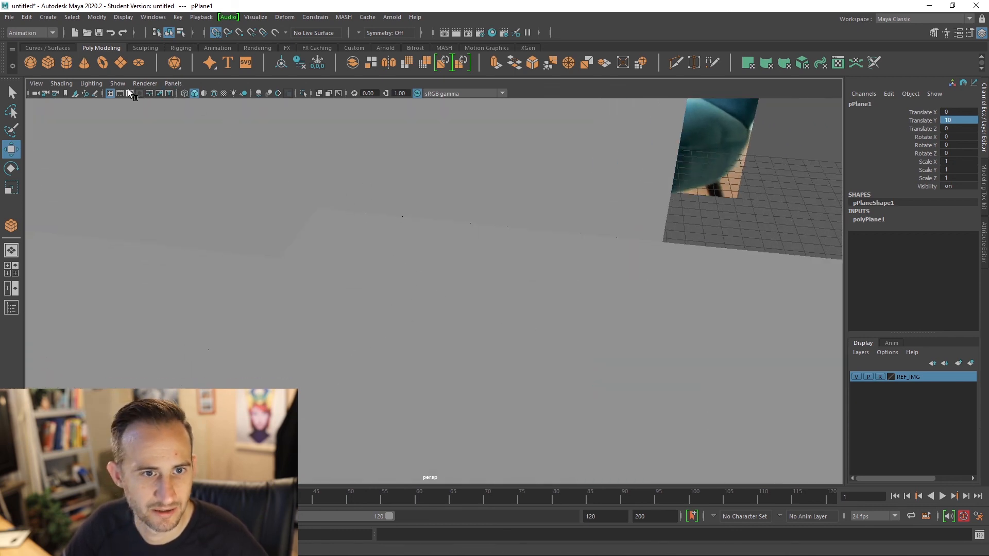
pyautogui.click(110, 94)
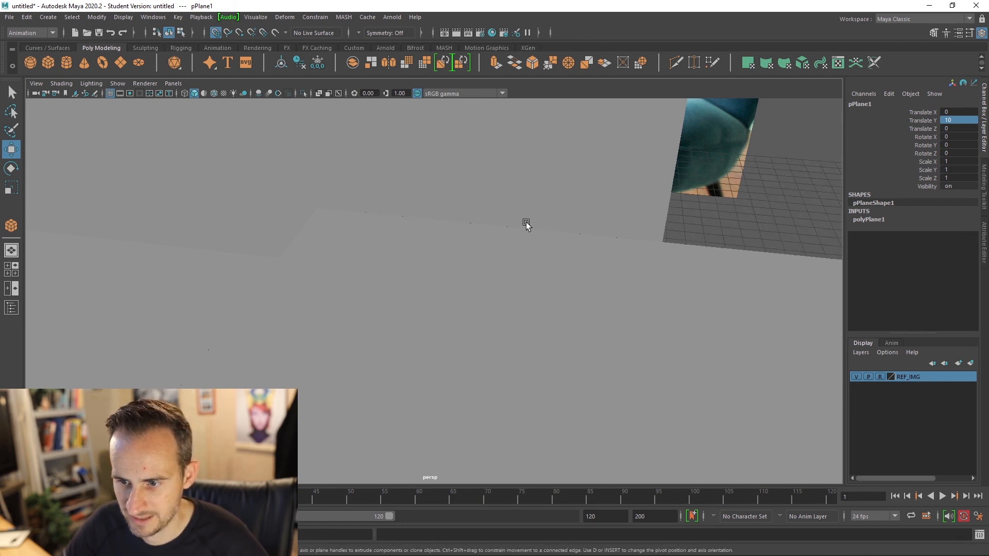
pyautogui.keyDown('alt'); pyautogui.moveTo(126, 134); pyautogui.dragTo(427, 355); pyautogui.keyUp('alt')
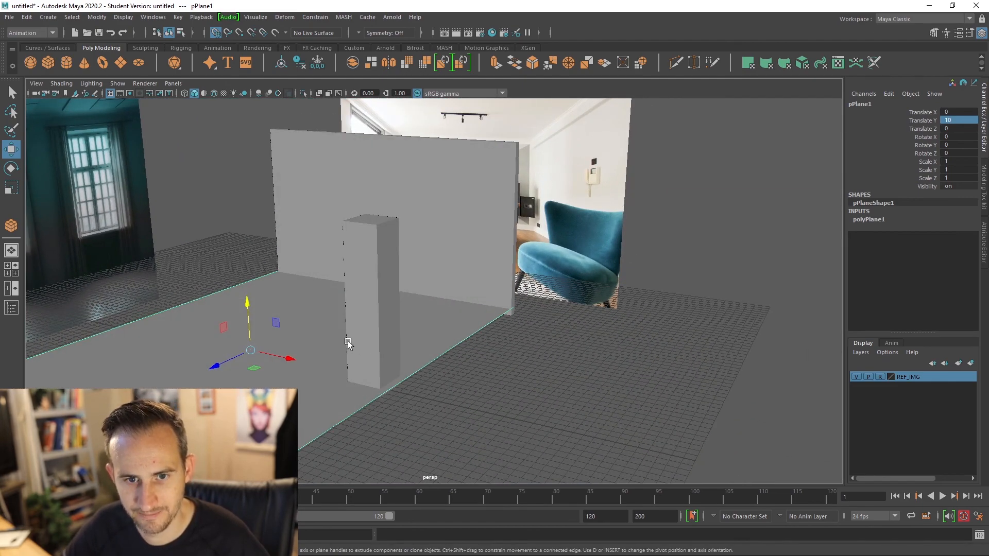
pyautogui.keyDown('alt'); pyautogui.moveTo(349, 344); pyautogui.dragTo(401, 309); pyautogui.keyUp('alt')
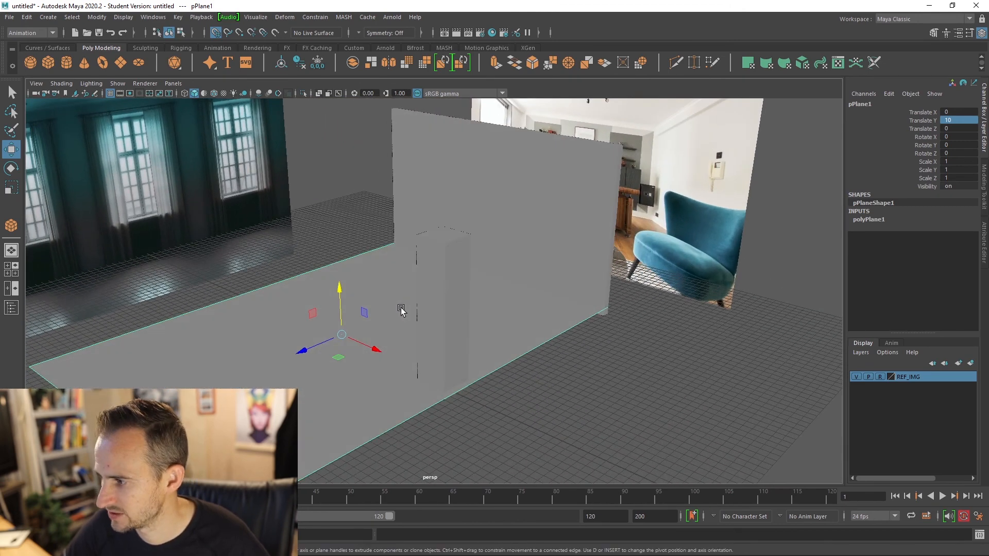
pyautogui.scroll(2, 401, 310)
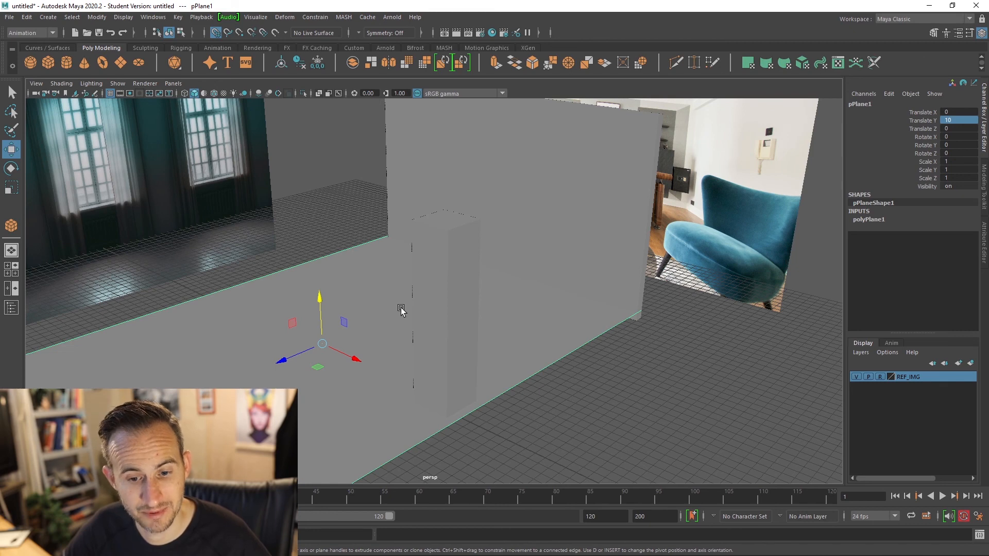
pyautogui.scroll(-5, 401, 308)
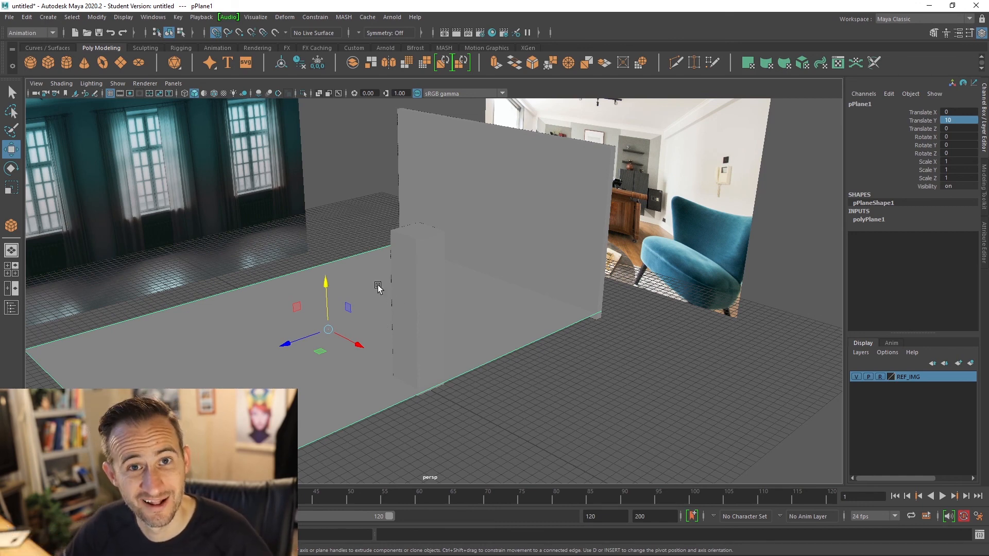
pyautogui.keyDown('alt'); pyautogui.moveTo(377, 287); pyautogui.dragTo(383, 287); pyautogui.keyUp('alt')
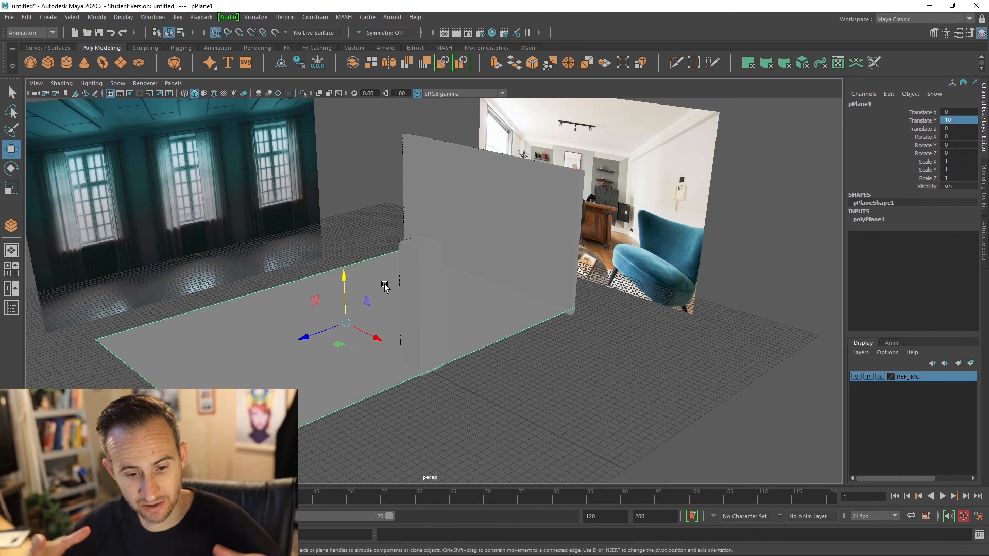
pyautogui.keyDown('alt'); pyautogui.moveTo(371, 261); pyautogui.dragTo(402, 270); pyautogui.keyUp('alt')
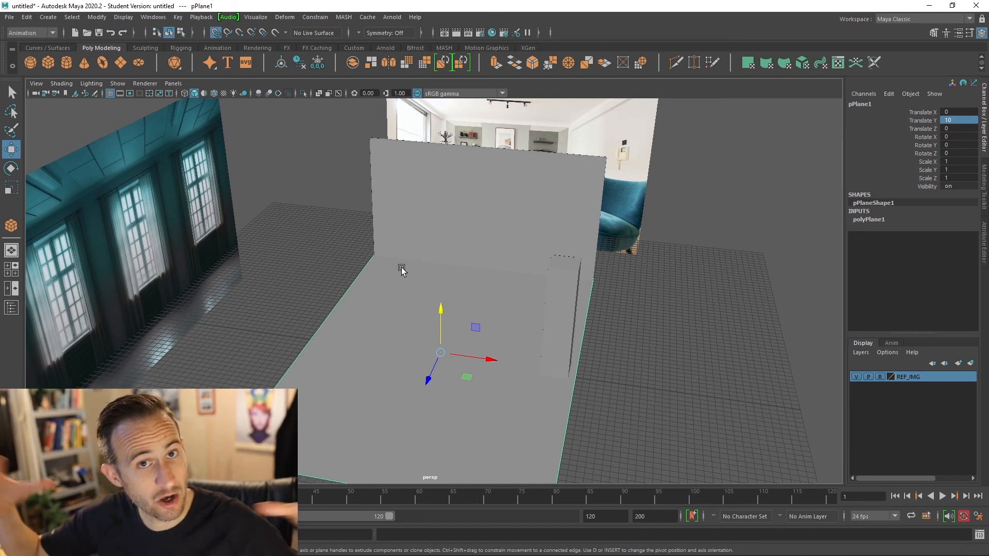
pyautogui.moveTo(481, 293)
pyautogui.keyDown('alt'); pyautogui.mouseDown()
pyautogui.moveTo(438, 280)
pyautogui.moveTo(486, 286)
pyautogui.mouseUp(); pyautogui.keyUp('alt')
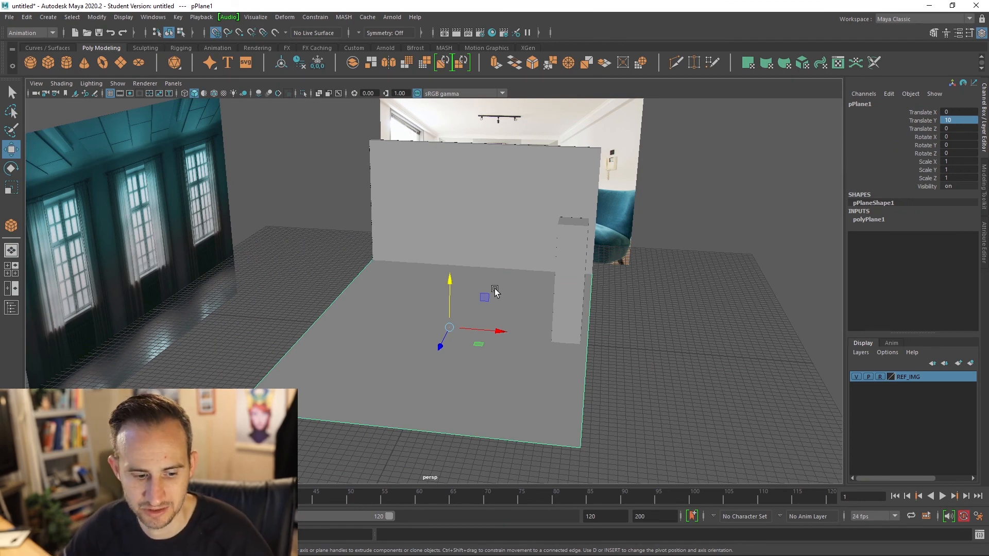
# Step: Lower the floor plane to a Translate Y of 2 and check it against the pillar and the grid
pyautogui.keyDown('alt'); pyautogui.moveTo(510, 285); pyautogui.dragTo(462, 269); pyautogui.keyUp('alt')
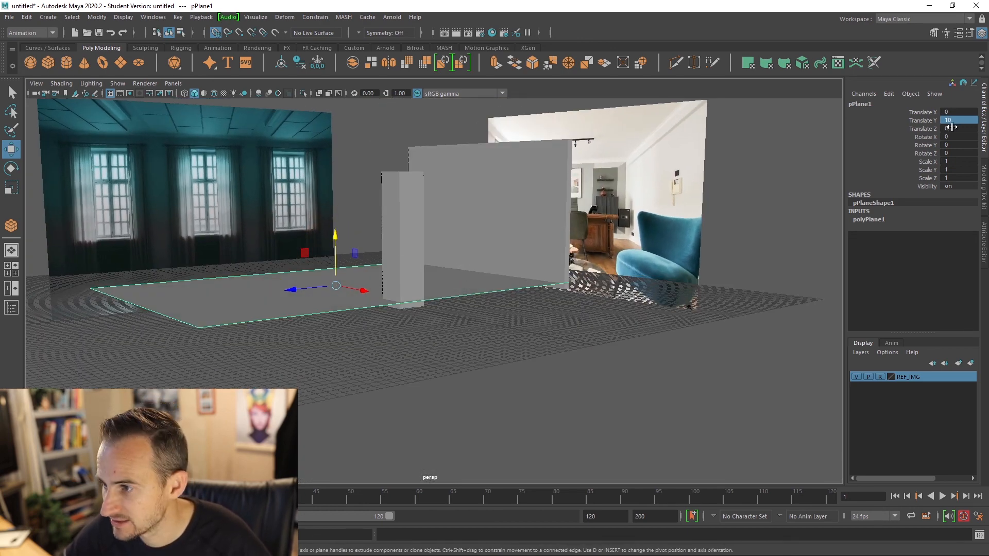
pyautogui.write('2')
pyautogui.press('Return')
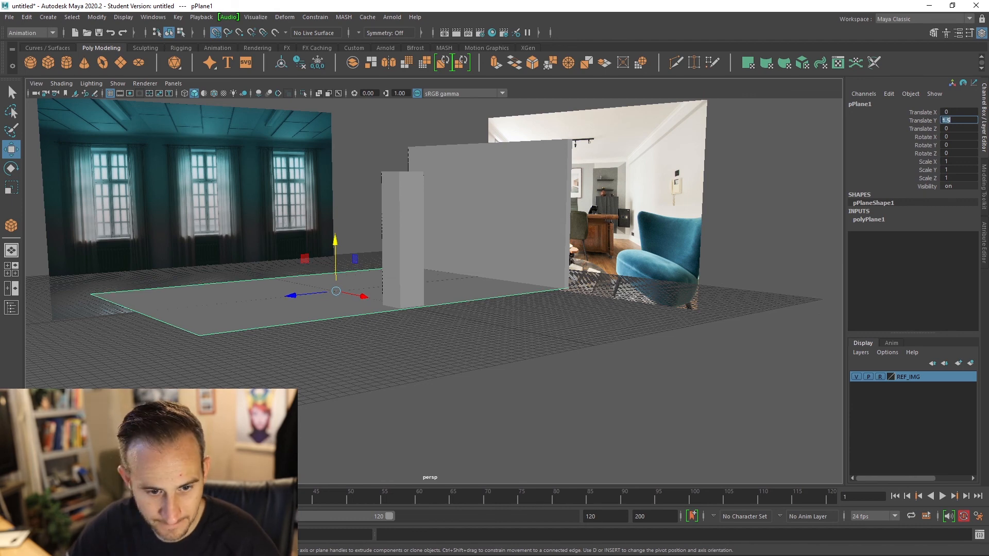
pyautogui.write('2')
pyautogui.press('Return')
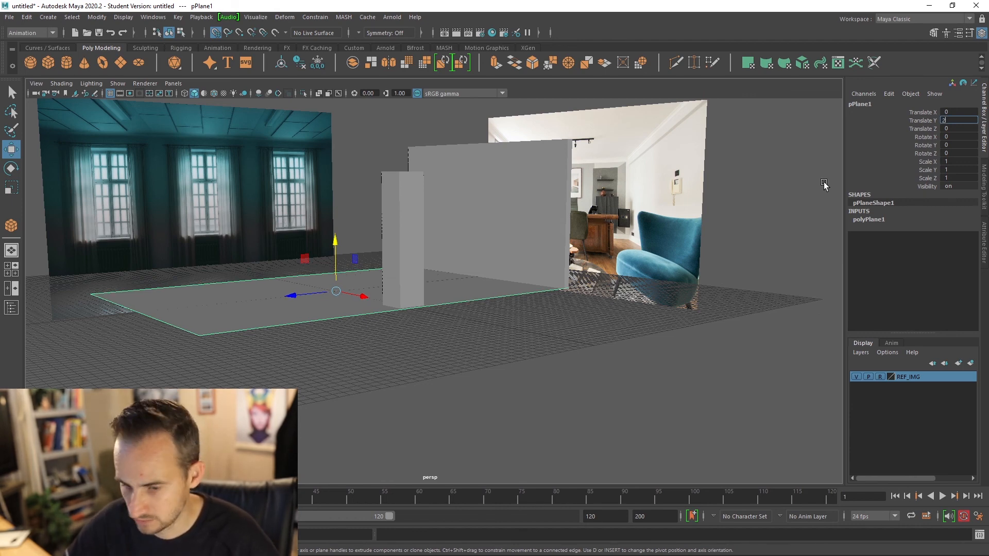
pyautogui.keyDown('alt'); pyautogui.moveTo(283, 311); pyautogui.dragTo(400, 337); pyautogui.keyUp('alt')
pyautogui.keyDown('alt'); pyautogui.moveTo(399, 337); pyautogui.dragTo(516, 397, button='right'); pyautogui.keyUp('alt')
pyautogui.keyDown('alt'); pyautogui.moveTo(517, 398); pyautogui.dragTo(470, 282, button='middle'); pyautogui.keyUp('alt')
pyautogui.keyDown('alt'); pyautogui.moveTo(471, 282); pyautogui.dragTo(453, 312, button='right'); pyautogui.keyUp('alt')
pyautogui.keyDown('alt'); pyautogui.moveTo(453, 311); pyautogui.dragTo(431, 308); pyautogui.keyUp('alt')
# Step: Set the floor plane's Translate Y to 5 and check it from above
pyautogui.doubleClick(954, 121)
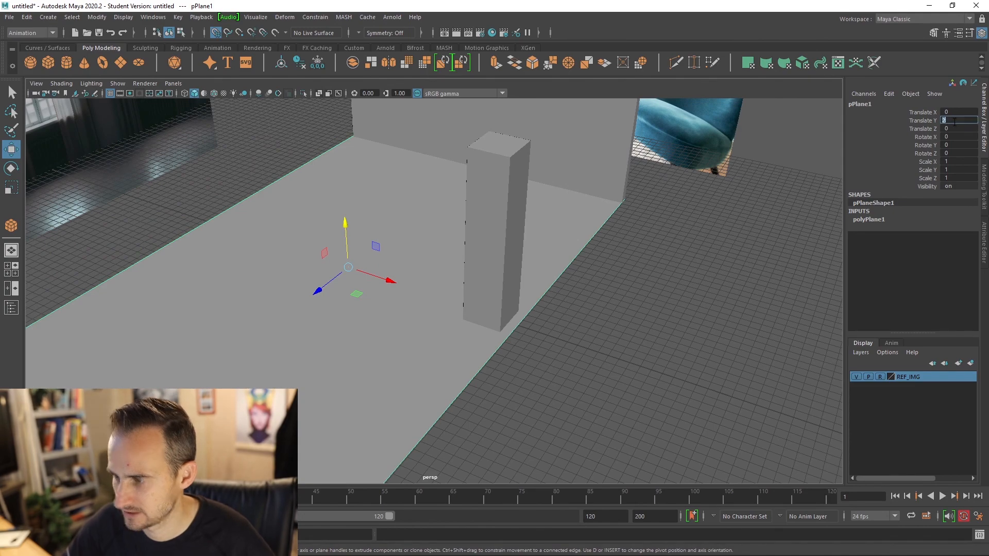
pyautogui.write('5')
pyautogui.press('Return')
pyautogui.keyDown('alt'); pyautogui.moveTo(464, 257); pyautogui.dragTo(400, 288); pyautogui.keyUp('alt')
pyautogui.keyDown('alt'); pyautogui.moveTo(400, 289); pyautogui.dragTo(433, 304, button='right'); pyautogui.keyUp('alt')
pyautogui.keyDown('alt'); pyautogui.moveTo(434, 319); pyautogui.dragTo(437, 253, button='middle'); pyautogui.keyUp('alt')
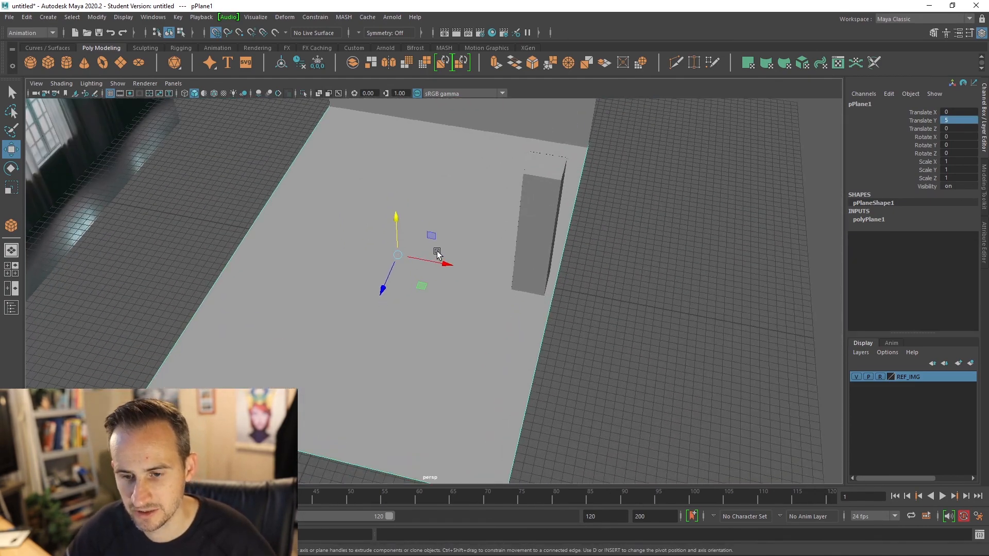
# Step: Select the back wall, show its box dimensions, and undo the trial change made to them
pyautogui.keyDown('alt'); pyautogui.moveTo(437, 253); pyautogui.dragTo(502, 309); pyautogui.keyUp('alt')
pyautogui.click(502, 308)
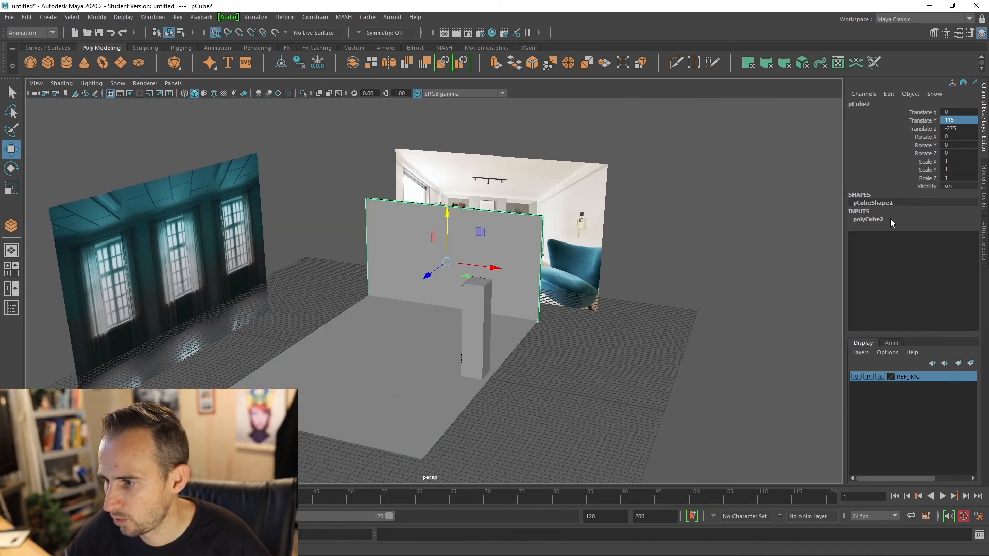
pyautogui.click(875, 220)
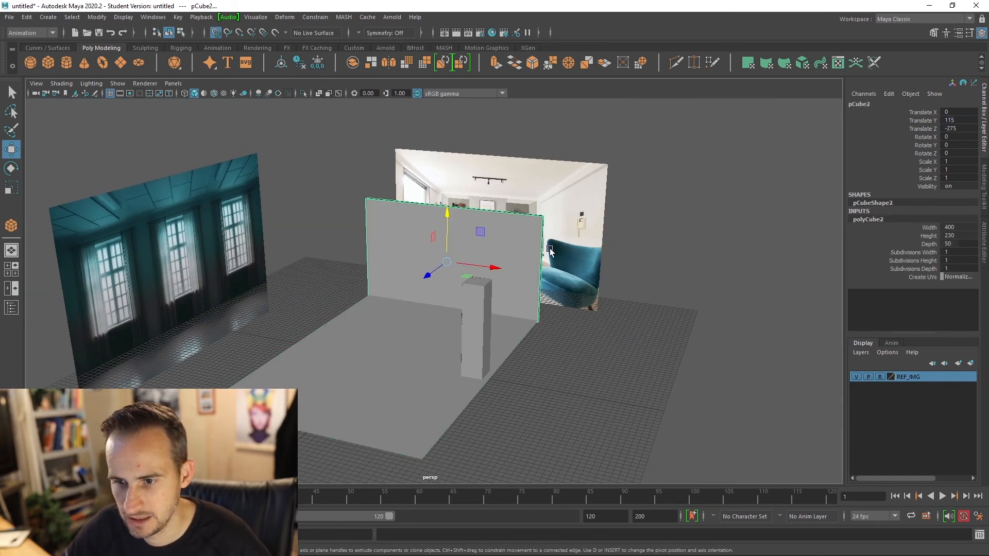
pyautogui.keyDown('alt'); pyautogui.moveTo(550, 251); pyautogui.dragTo(510, 260); pyautogui.keyUp('alt')
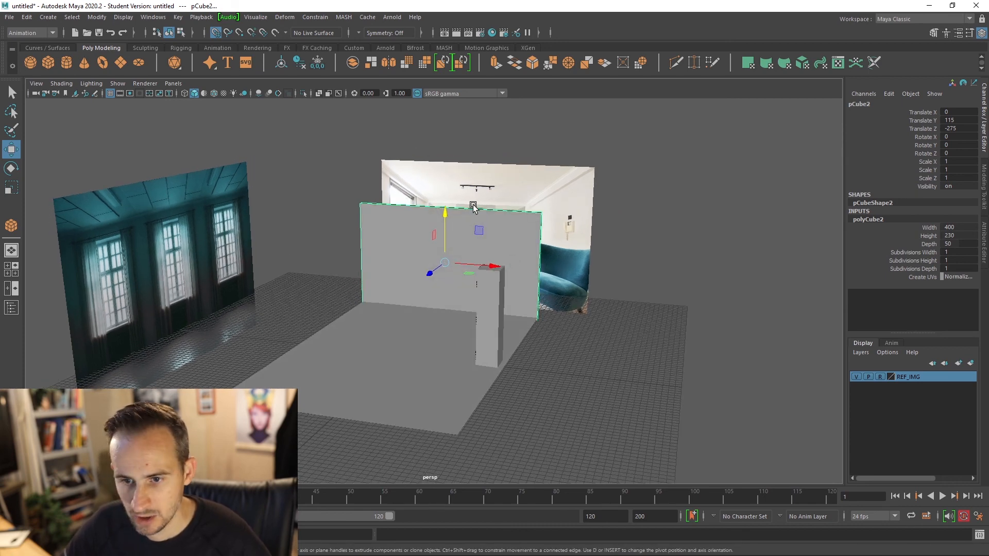
pyautogui.rightClick(468, 223)
pyautogui.moveTo(469, 223); pyautogui.dragTo(486, 243, button='right')
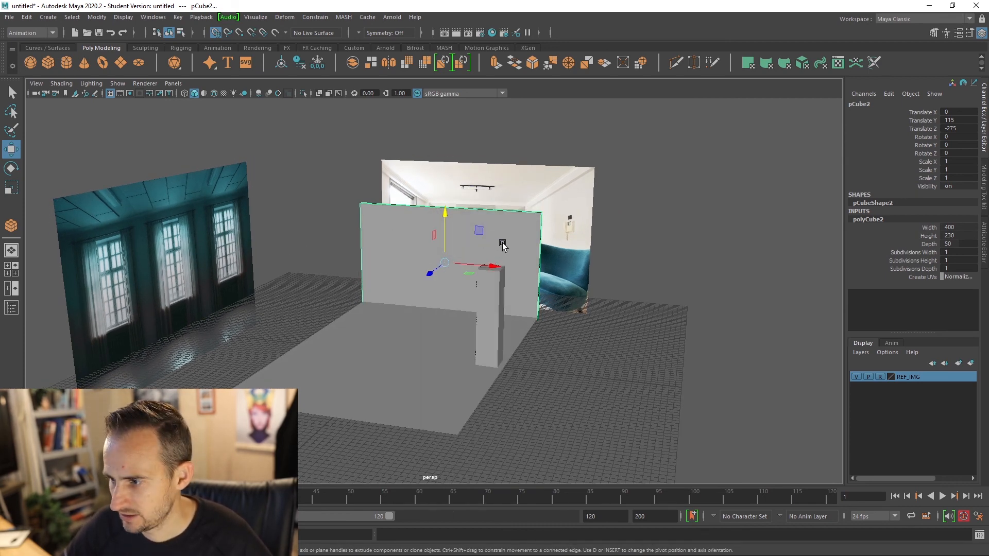
pyautogui.moveTo(957, 226); pyautogui.dragTo(944, 226)
pyautogui.hotkey('ctrl', 'z')
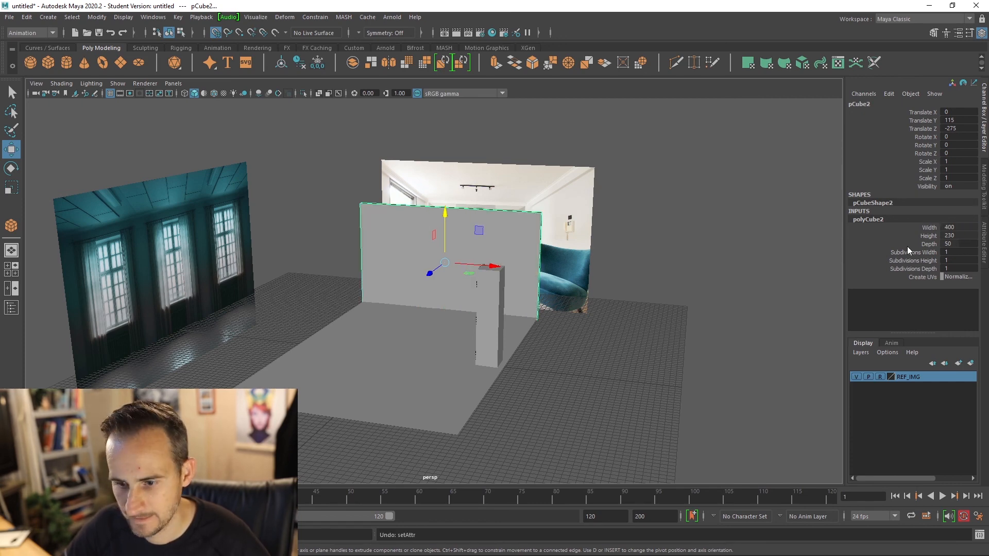
# Step: Reselect the back wall, raise it to a Translate Y of 130 and set its box height to 300
pyautogui.keyDown('alt'); pyautogui.moveTo(474, 299); pyautogui.dragTo(521, 315); pyautogui.keyUp('alt')
pyautogui.keyDown('alt'); pyautogui.moveTo(520, 316); pyautogui.dragTo(448, 370, button='right'); pyautogui.keyUp('alt')
pyautogui.click(469, 364)
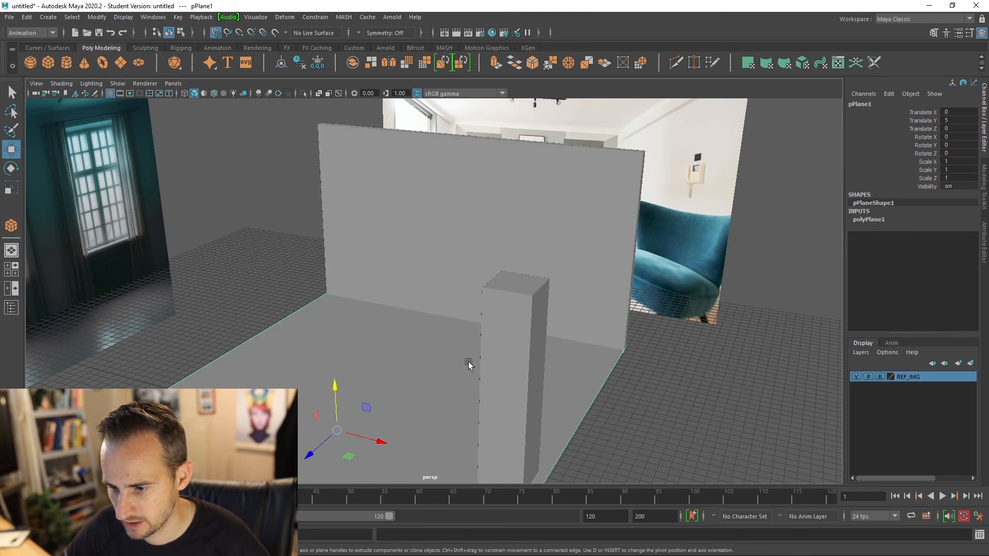
pyautogui.click(888, 219)
pyautogui.click(563, 233)
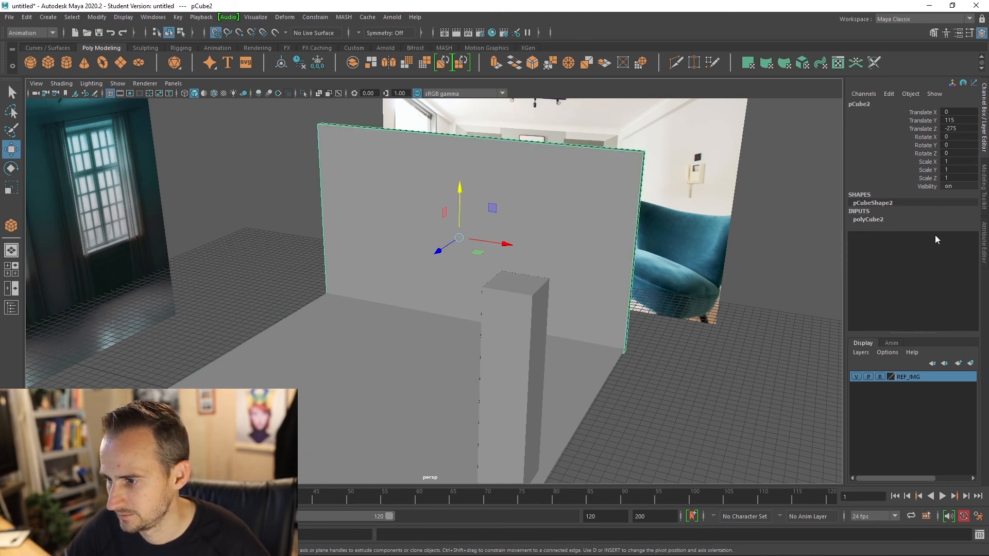
pyautogui.click(878, 220)
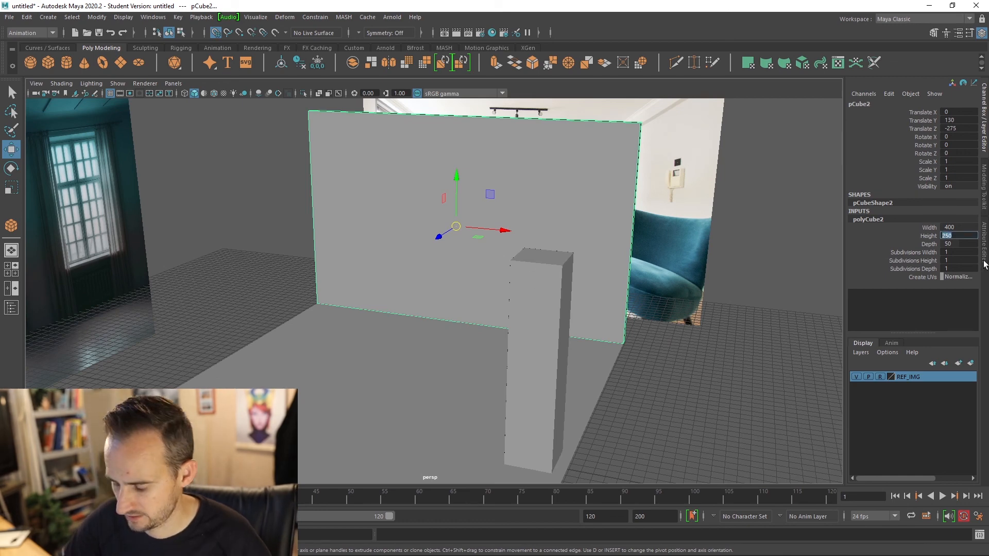
pyautogui.press('Return')
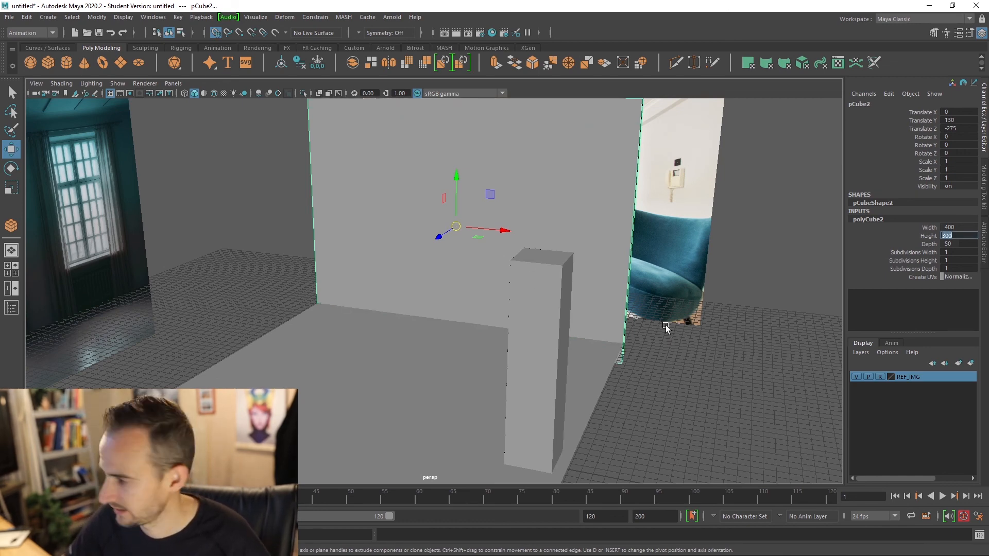
# Step: Undo the trial move of the back wall, and raise the wall to a Translate Y of 160
pyautogui.write('1')
pyautogui.scroll(-2, 502, 230)
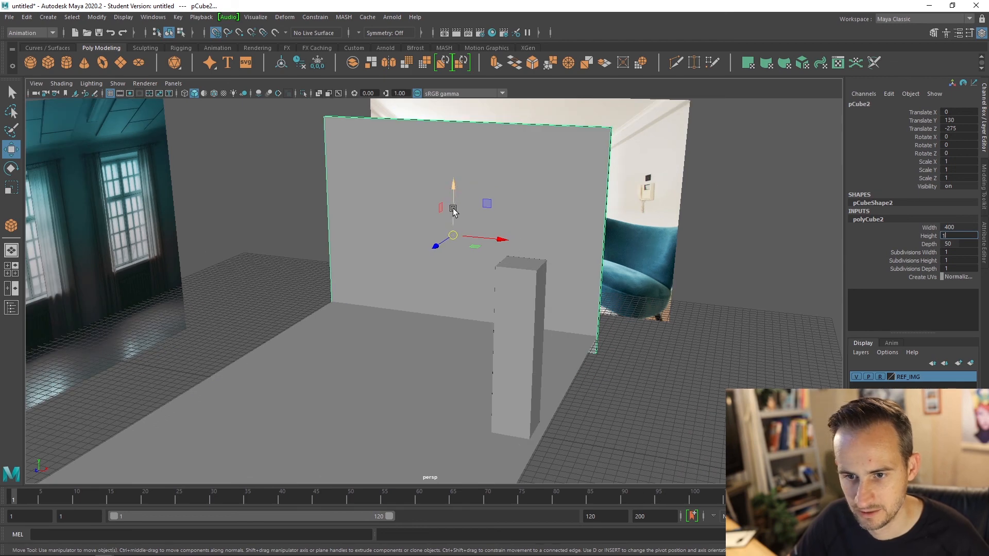
pyautogui.moveTo(453, 208); pyautogui.dragTo(550, 208)
pyautogui.hotkey('ctrl', 'z')
pyautogui.hotkey('ctrl', 'z')
pyautogui.keyDown('alt'); pyautogui.moveTo(550, 209); pyautogui.dragTo(484, 223, button='right'); pyautogui.keyUp('alt')
pyautogui.keyDown('alt'); pyautogui.moveTo(484, 223); pyautogui.dragTo(498, 234); pyautogui.keyUp('alt')
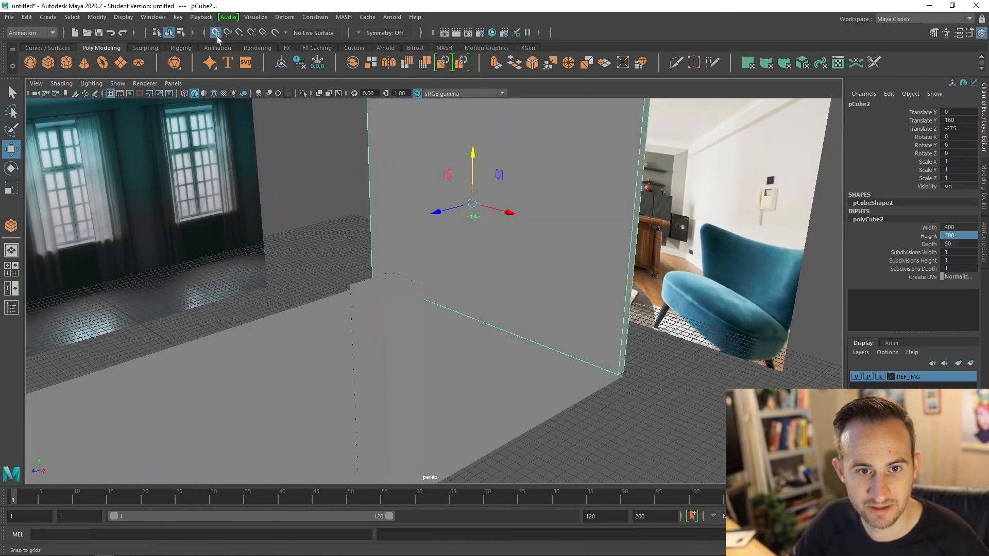
# Step: Lower the back wall to a Translate Y of 152.545 and check its base against the floor plane
pyautogui.moveTo(472, 171); pyautogui.dragTo(471, 323)
pyautogui.click(438, 362)
pyautogui.click(518, 240)
pyautogui.keyDown('alt'); pyautogui.moveTo(517, 240); pyautogui.dragTo(556, 248); pyautogui.keyUp('alt')
# Step: Snap the back wall's pivot down to floor level at Y 5, using vertex snapping
pyautogui.press('d')
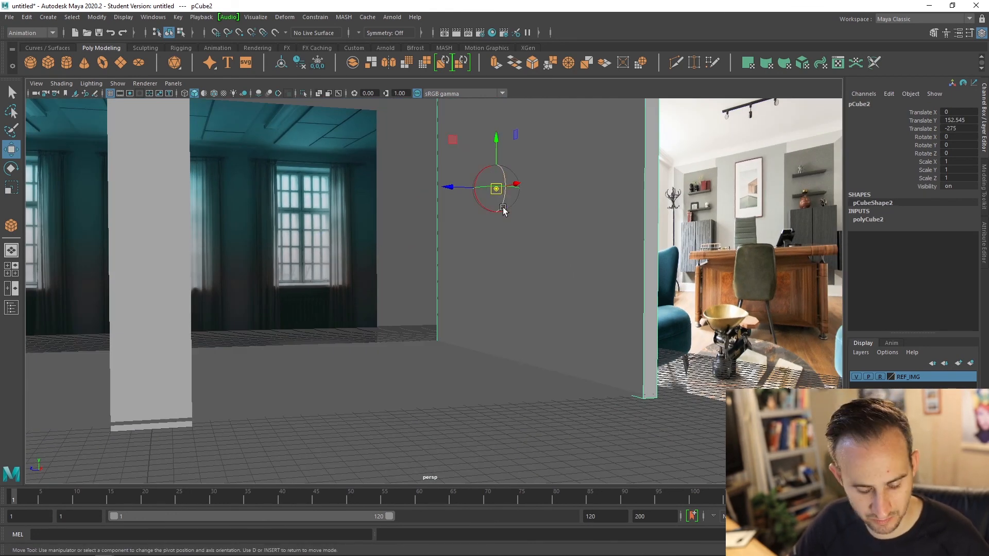
pyautogui.press('v')
pyautogui.moveTo(498, 150); pyautogui.dragTo(494, 174)
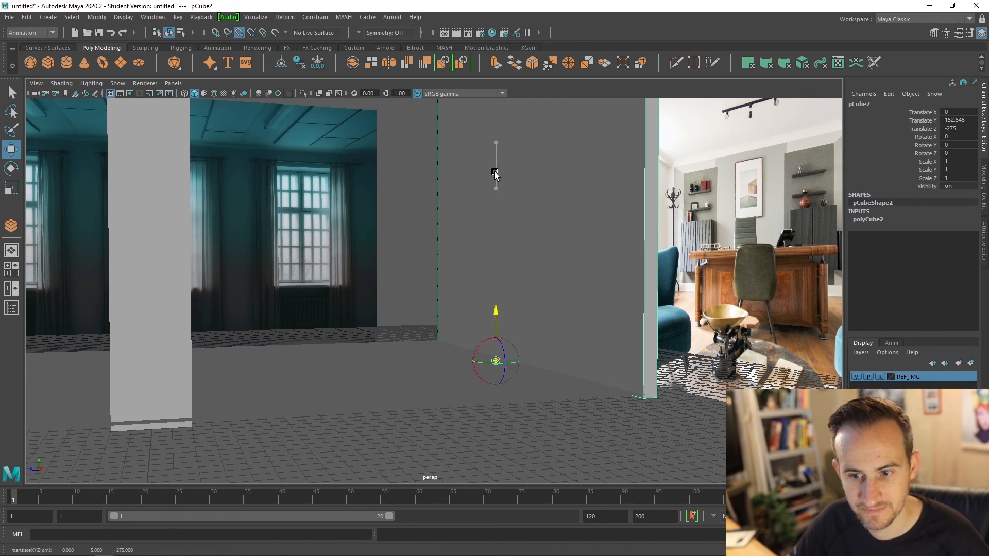
pyautogui.keyDown('alt'); pyautogui.moveTo(616, 297); pyautogui.dragTo(647, 294); pyautogui.keyUp('alt')
pyautogui.press('d')
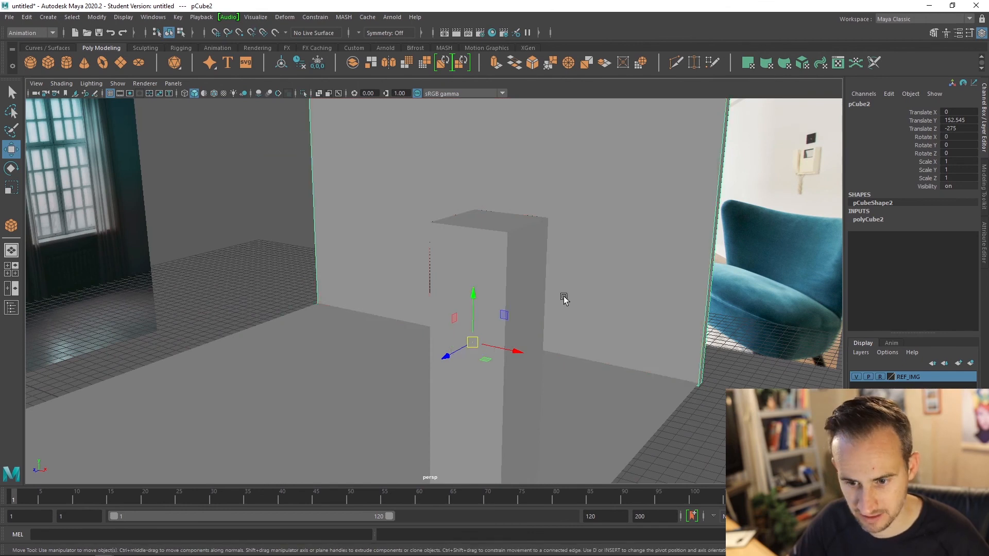
# Step: Move the back wall with grid snapping to Translate X -250 and Translate Y 157.545
pyautogui.click(215, 33)
pyautogui.moveTo(479, 345); pyautogui.dragTo(264, 295)
pyautogui.scroll(5, 300, 287)
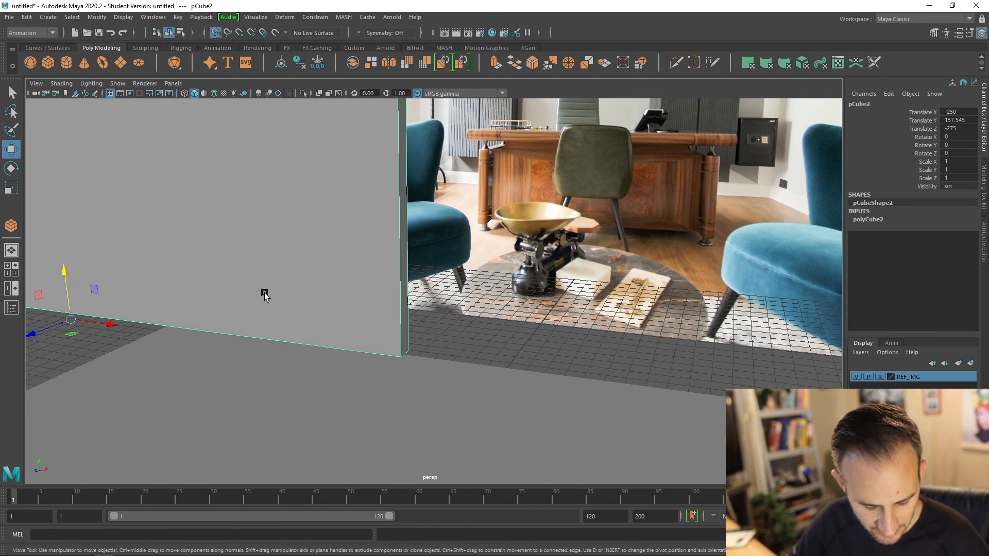
pyautogui.press('f')
pyautogui.keyDown('alt'); pyautogui.moveTo(490, 414); pyautogui.dragTo(503, 400); pyautogui.keyUp('alt')
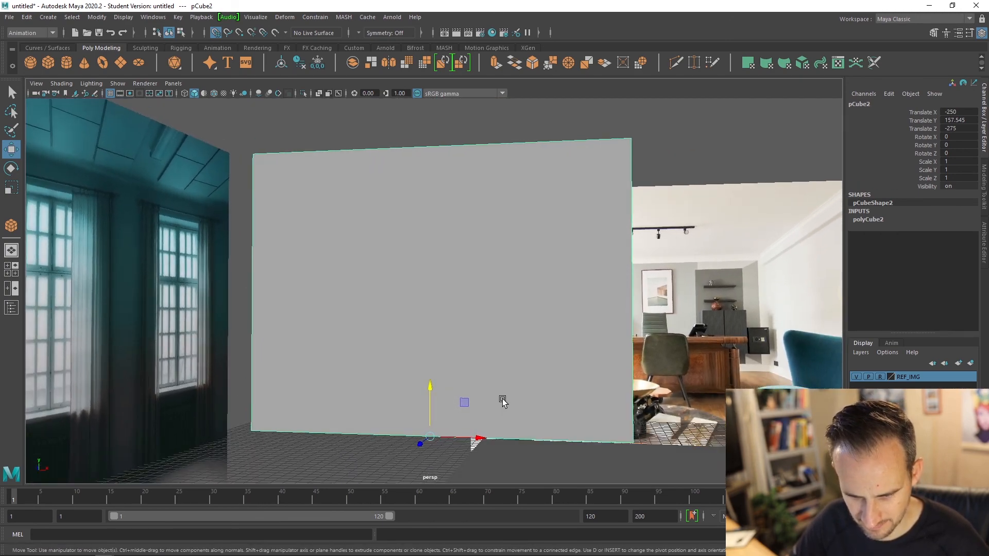
# Step: Lower the back wall with grid snapping to a Translate Y of 147.545
pyautogui.keyDown('alt'); pyautogui.moveTo(463, 428); pyautogui.dragTo(395, 424); pyautogui.keyUp('alt')
pyautogui.press('d')
pyautogui.moveTo(487, 436)
pyautogui.keyDown('alt'); pyautogui.mouseDown()
pyautogui.moveTo(565, 408)
pyautogui.moveTo(500, 431)
pyautogui.mouseUp(); pyautogui.keyUp('alt')
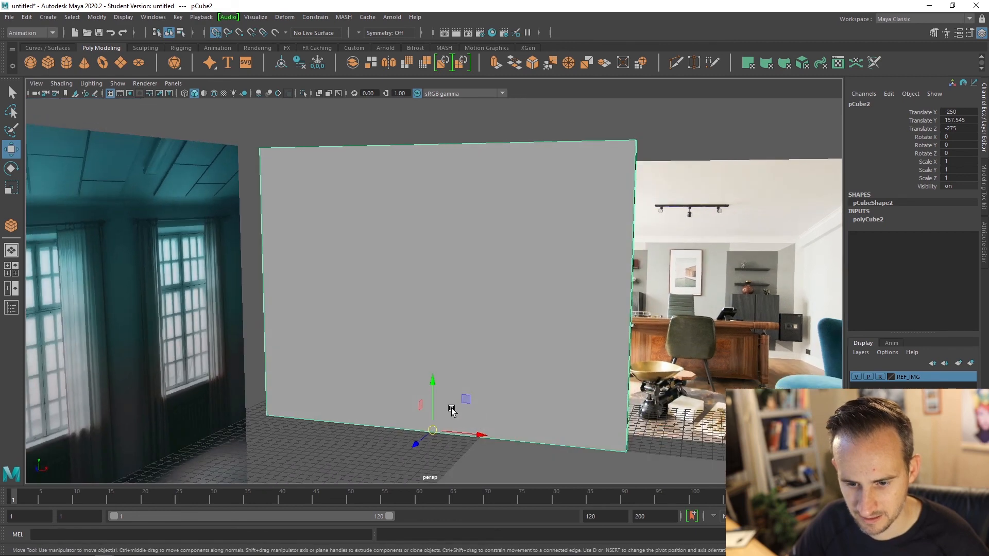
pyautogui.moveTo(433, 399); pyautogui.dragTo(431, 438)
pyautogui.scroll(1, 449, 428)
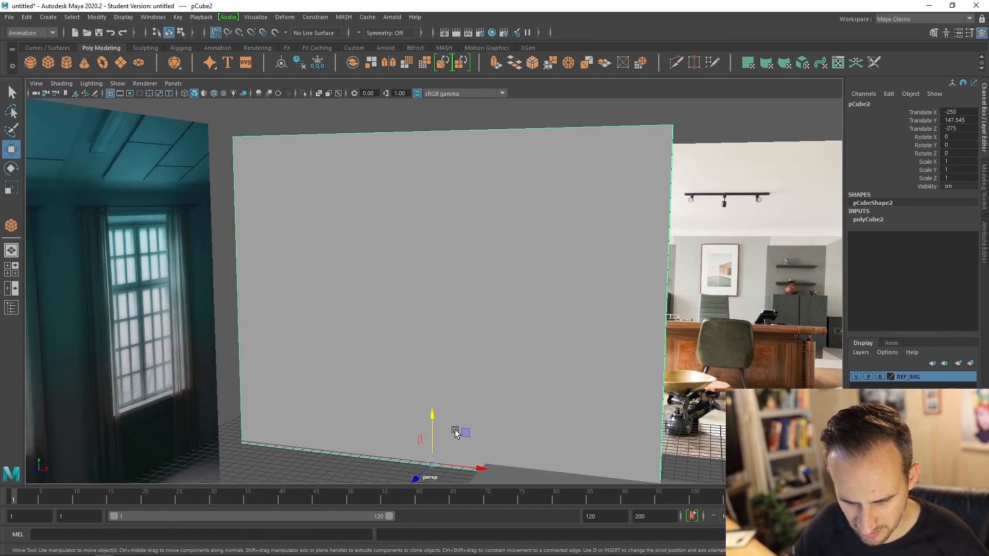
# Step: Snap the back wall's pivot onto the wall's outer bottom corner vertex
pyautogui.keyDown('alt'); pyautogui.moveTo(457, 431); pyautogui.dragTo(488, 354, button='middle'); pyautogui.keyUp('alt')
pyautogui.keyDown('alt'); pyautogui.moveTo(488, 356); pyautogui.dragTo(470, 413); pyautogui.keyUp('alt')
pyautogui.press('d')
pyautogui.press('v')
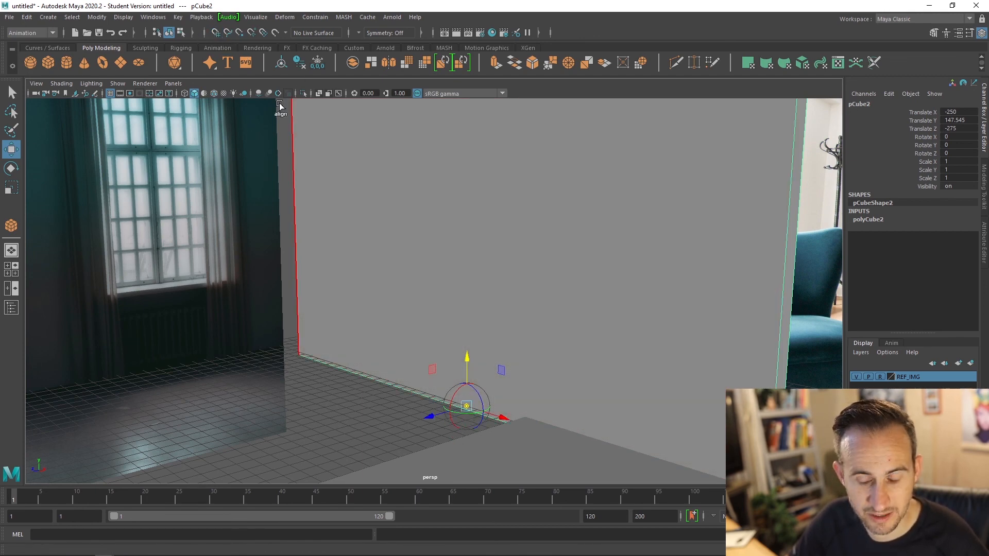
pyautogui.moveTo(463, 369); pyautogui.dragTo(468, 372)
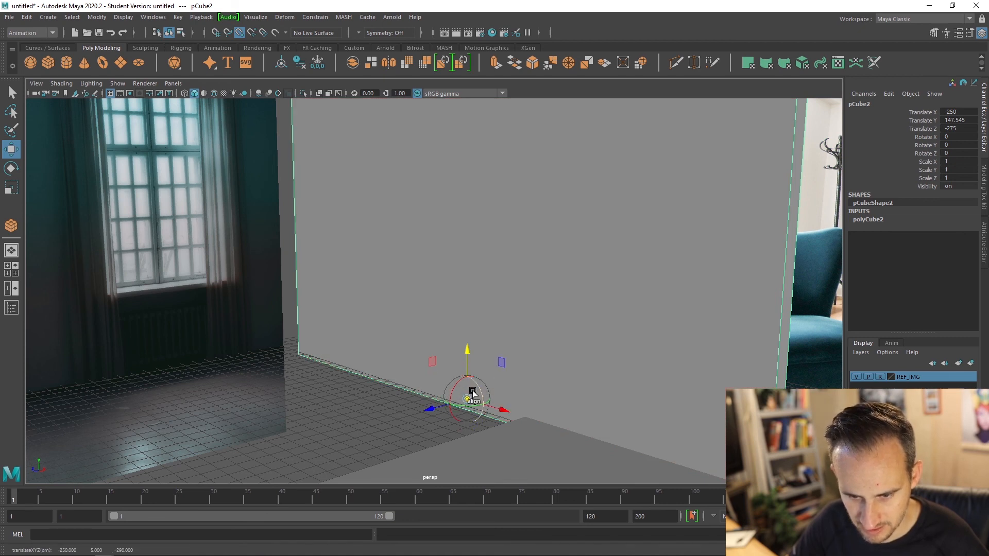
pyautogui.moveTo(492, 405); pyautogui.dragTo(305, 351)
pyautogui.moveTo(297, 304); pyautogui.dragTo(297, 345)
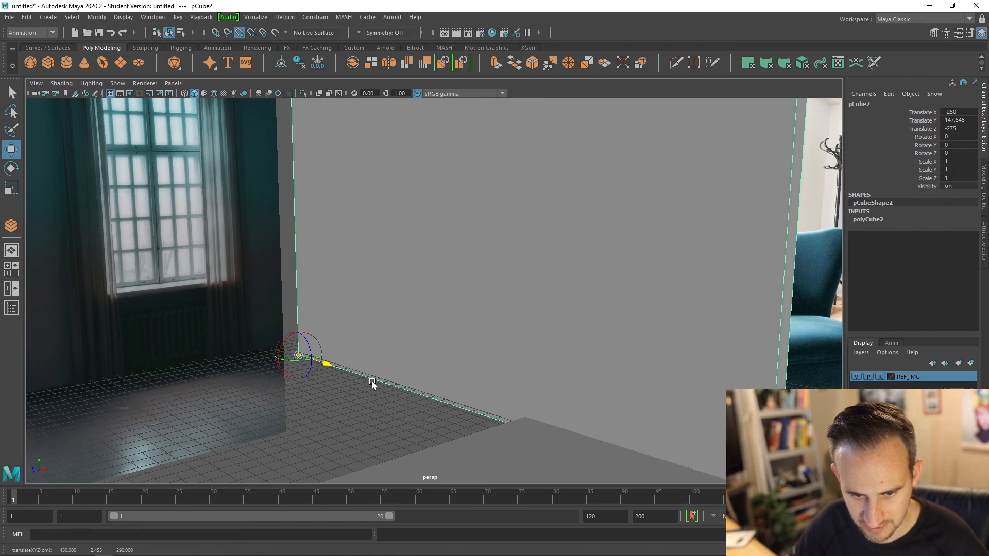
pyautogui.keyDown('alt'); pyautogui.moveTo(373, 386); pyautogui.dragTo(394, 350); pyautogui.keyUp('alt')
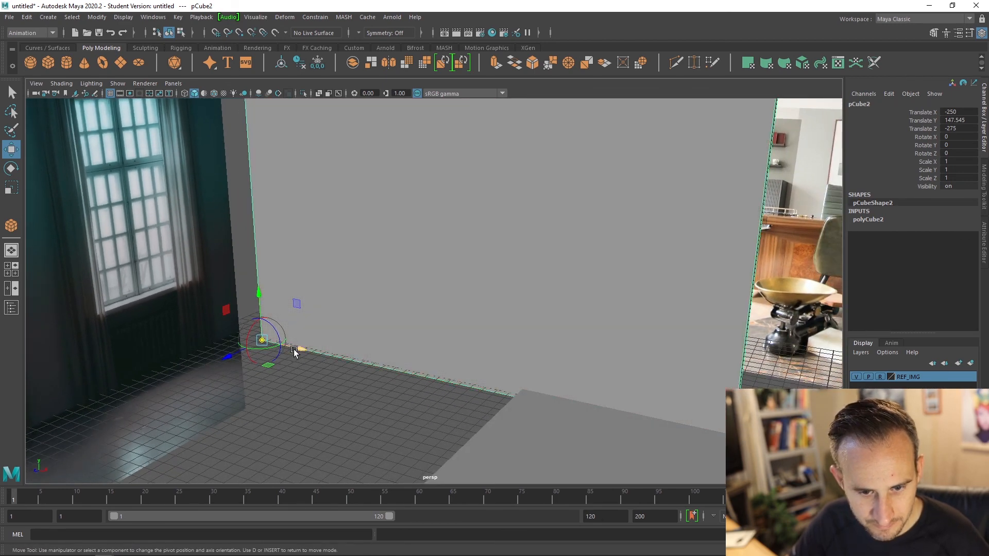
# Step: Try shifting the back wall's pivot along X with grid snapping, and undo the shift
pyautogui.click(217, 33)
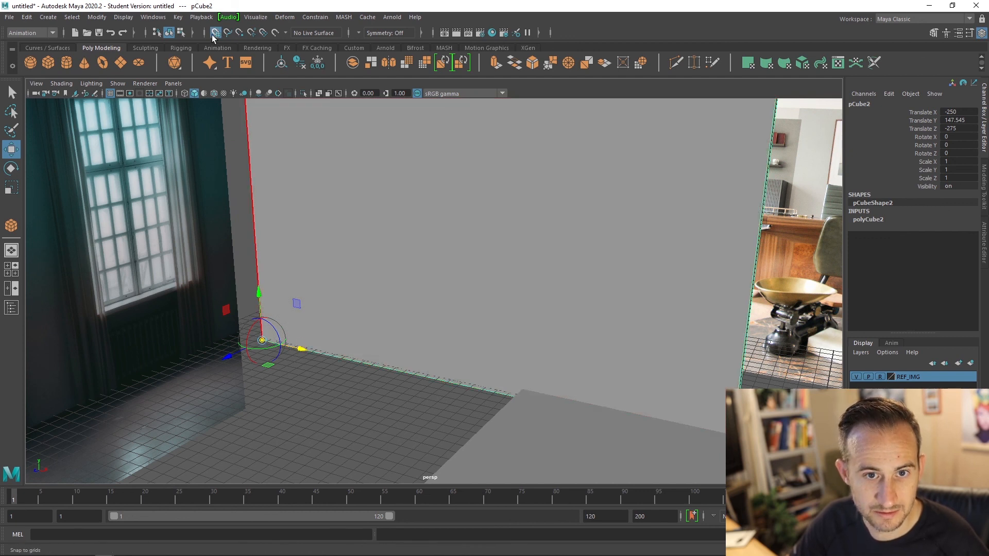
pyautogui.moveTo(299, 349); pyautogui.dragTo(493, 319)
pyautogui.scroll(-2, 487, 380)
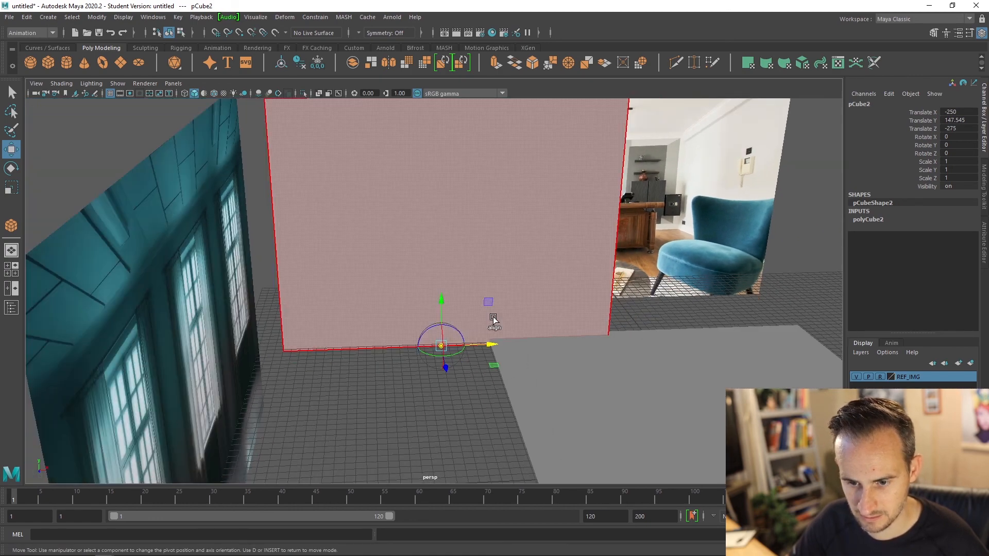
pyautogui.click(220, 36)
pyautogui.moveTo(490, 345); pyautogui.dragTo(439, 351)
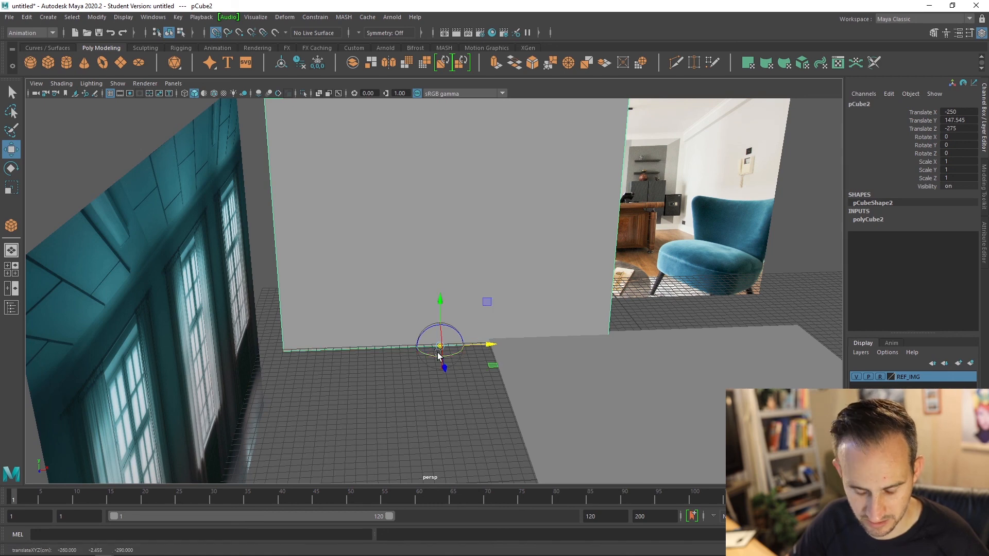
pyautogui.hotkey('ctrl', 'z')
# Step: Bring the back wall over to the end of the floor plane, at Translate X -1.381 and Translate Y 150
pyautogui.keyDown('alt'); pyautogui.moveTo(530, 335); pyautogui.dragTo(625, 346); pyautogui.keyUp('alt')
pyautogui.scroll(-3, 488, 393)
pyautogui.scroll(3, 599, 357)
pyautogui.scroll(3, 575, 313)
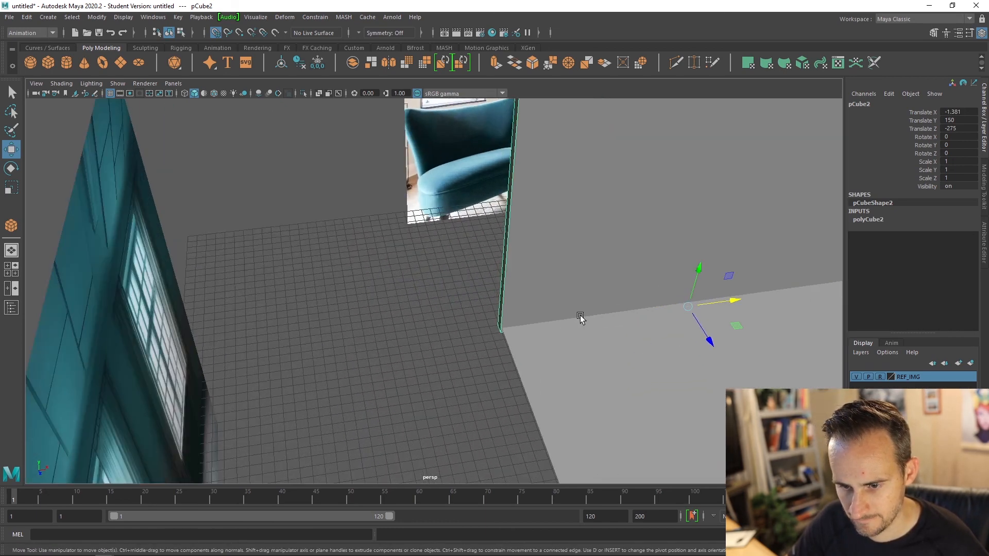
# Step: Place the back wall's pivot on its bottom corner beside the floor plane's edge
pyautogui.keyDown('alt'); pyautogui.moveTo(580, 318); pyautogui.dragTo(629, 335); pyautogui.keyUp('alt')
pyautogui.moveTo(746, 336); pyautogui.dragTo(510, 349)
pyautogui.press('d')
pyautogui.press('v')
pyautogui.scroll(4, 556, 349)
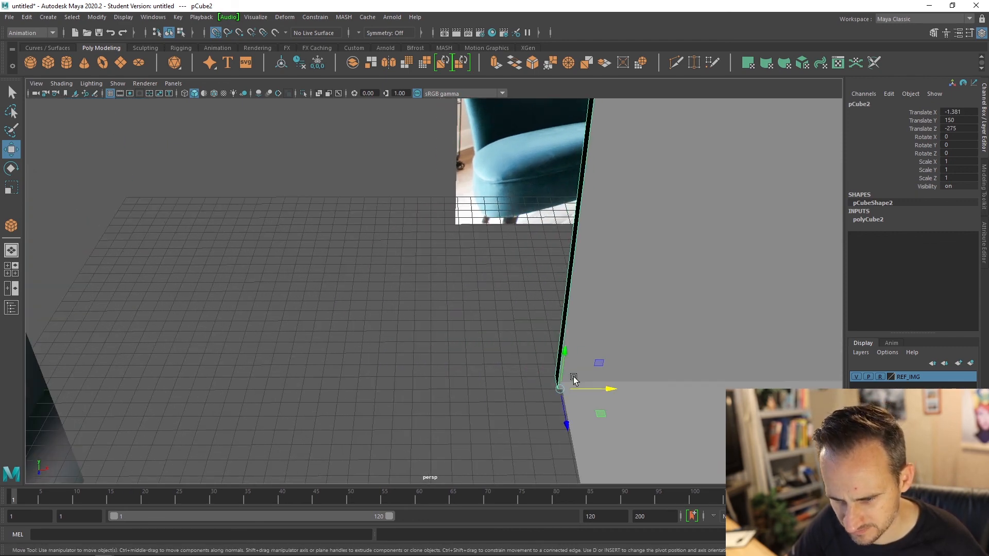
# Step: Move the back wall along X to a Translate X of -11.381
pyautogui.moveTo(585, 394); pyautogui.dragTo(538, 400)
pyautogui.press('d')
pyautogui.press('d')
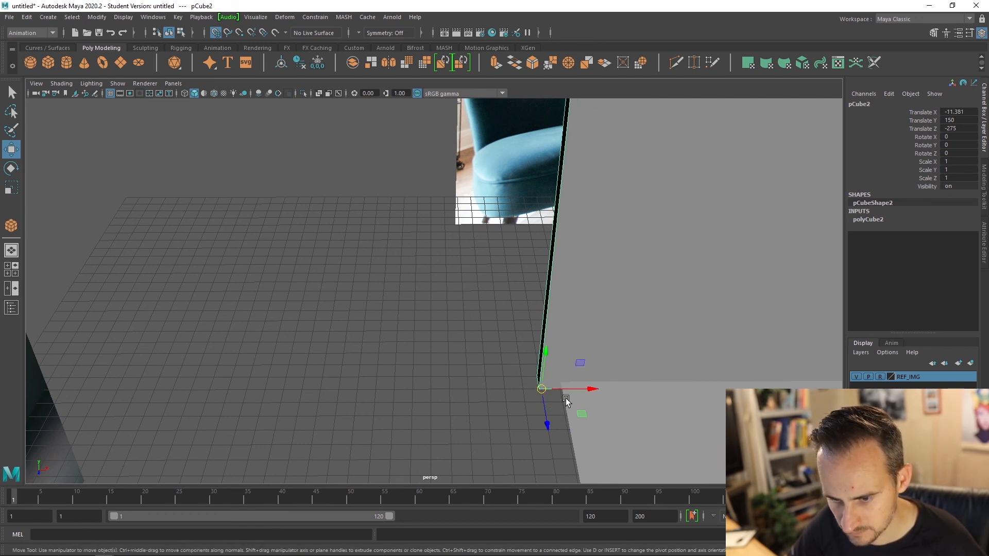
# Step: Snap the back wall's pivot exactly onto its bottom corner vertex with vertex snapping
pyautogui.press('v')
pyautogui.press('d')
pyautogui.press('v')
pyautogui.moveTo(575, 389)
pyautogui.mouseDown()
pyautogui.moveTo(537, 394)
pyautogui.moveTo(593, 384)
pyautogui.mouseUp()
pyautogui.click(216, 33)
pyautogui.press('v')
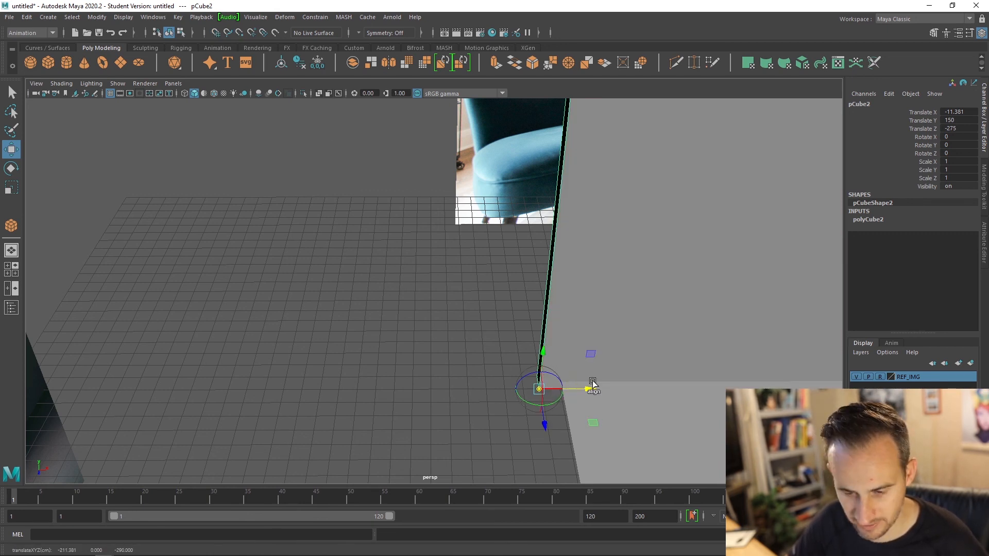
pyautogui.press('d')
# Step: Move the back wall along X with grid snapping to Translate X 0, aligning its corner with the floor plane's edge
pyautogui.moveTo(582, 401); pyautogui.dragTo(541, 392)
pyautogui.press('v')
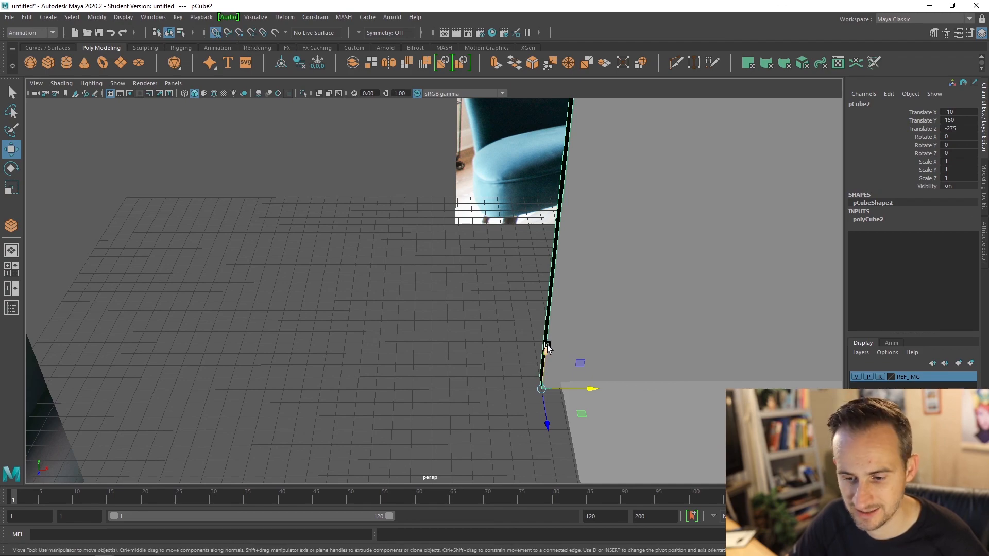
pyautogui.moveTo(559, 401)
pyautogui.mouseDown()
pyautogui.moveTo(591, 390)
pyautogui.moveTo(567, 395)
pyautogui.mouseUp()
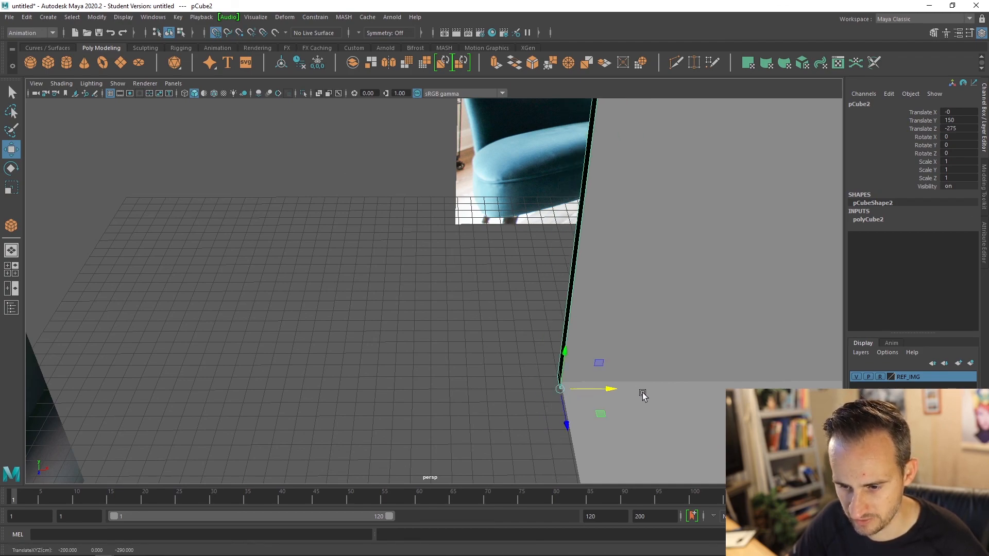
pyautogui.scroll(-2, 654, 392)
pyautogui.keyDown('alt'); pyautogui.moveTo(659, 390); pyautogui.dragTo(495, 407); pyautogui.keyUp('alt')
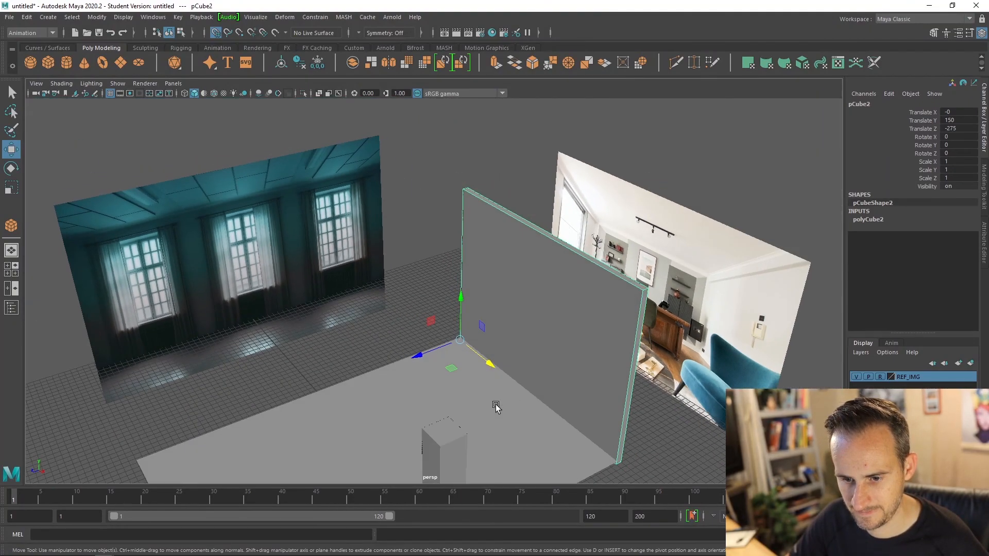
# Step: Check the back wall's alignment with the floor plane and examine the back wall in the office reference image
pyautogui.click(439, 302)
pyautogui.click(510, 340)
pyautogui.keyDown('alt'); pyautogui.moveTo(510, 340); pyautogui.dragTo(564, 306); pyautogui.keyUp('alt')
pyautogui.keyDown('alt'); pyautogui.moveTo(662, 300); pyautogui.dragTo(486, 379); pyautogui.keyUp('alt')
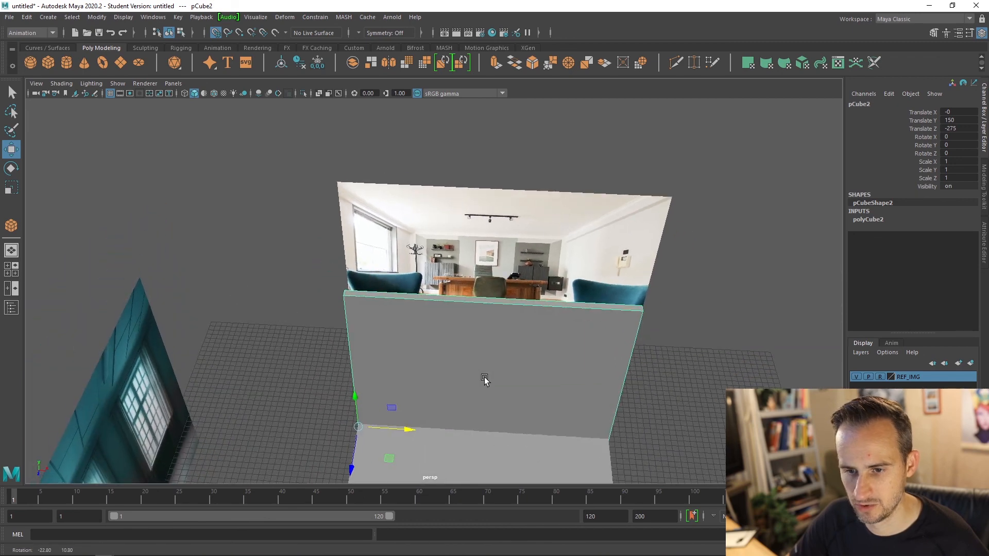
pyautogui.scroll(3, 492, 250)
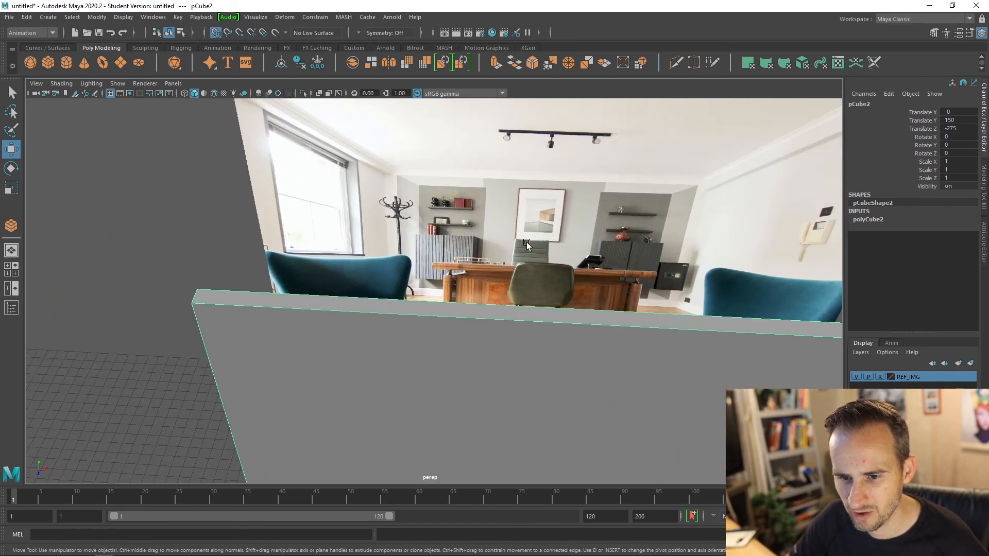
pyautogui.scroll(4, 505, 308)
pyautogui.scroll(2, 534, 264)
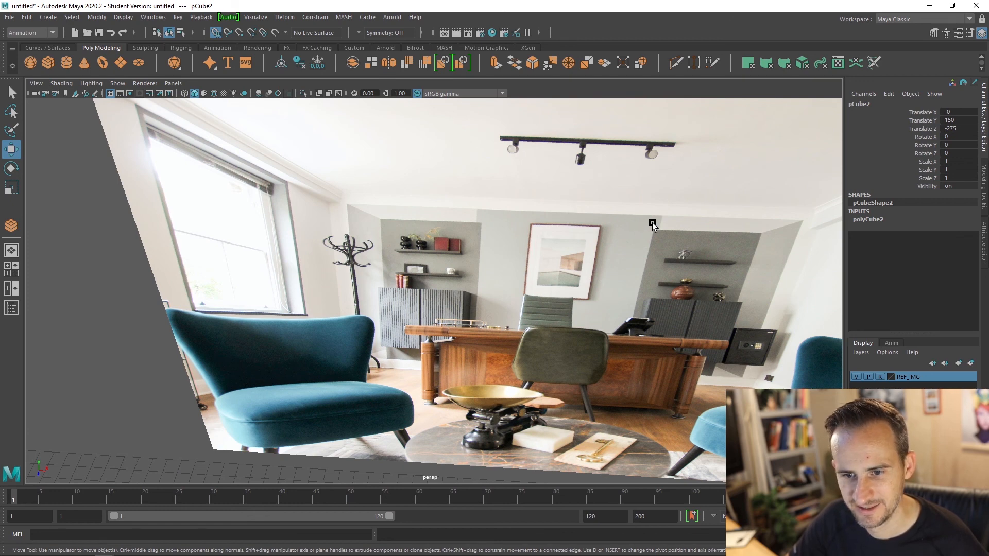
# Step: Show the Modeling Toolkit in place of the Channel Box / Layer Editor with the back wall selected
pyautogui.scroll(-4, 546, 263)
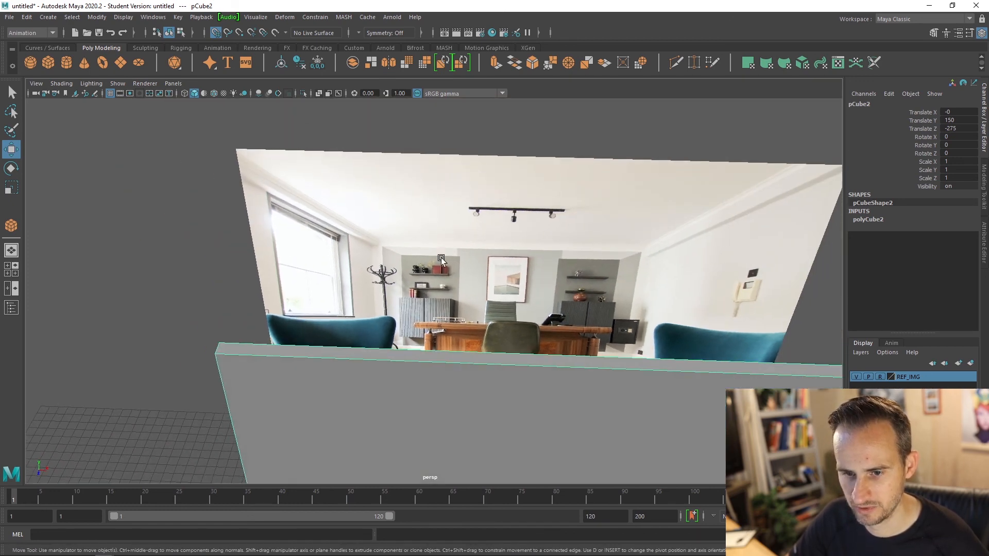
pyautogui.keyDown('alt'); pyautogui.moveTo(489, 283); pyautogui.dragTo(501, 296); pyautogui.keyUp('alt')
pyautogui.scroll(-3, 495, 326)
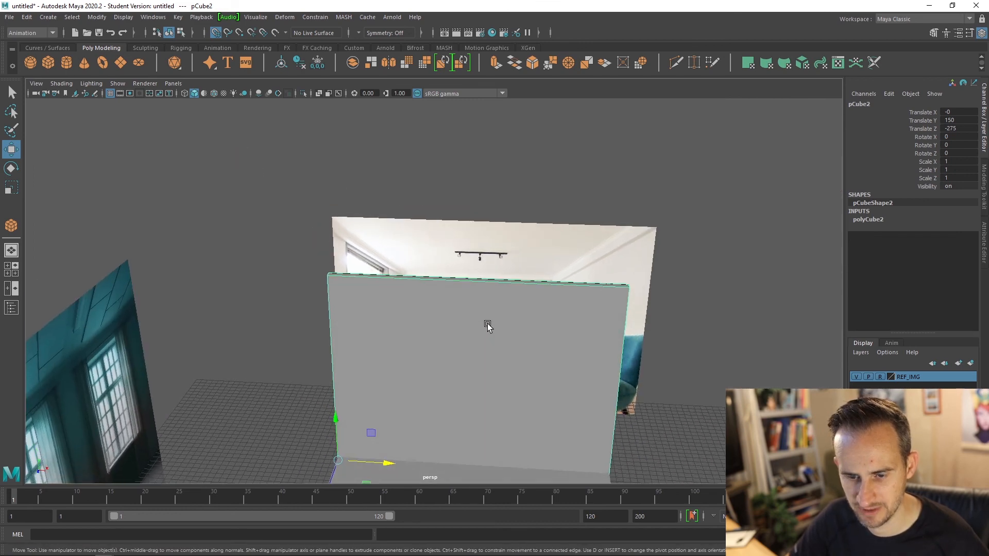
pyautogui.click(984, 187)
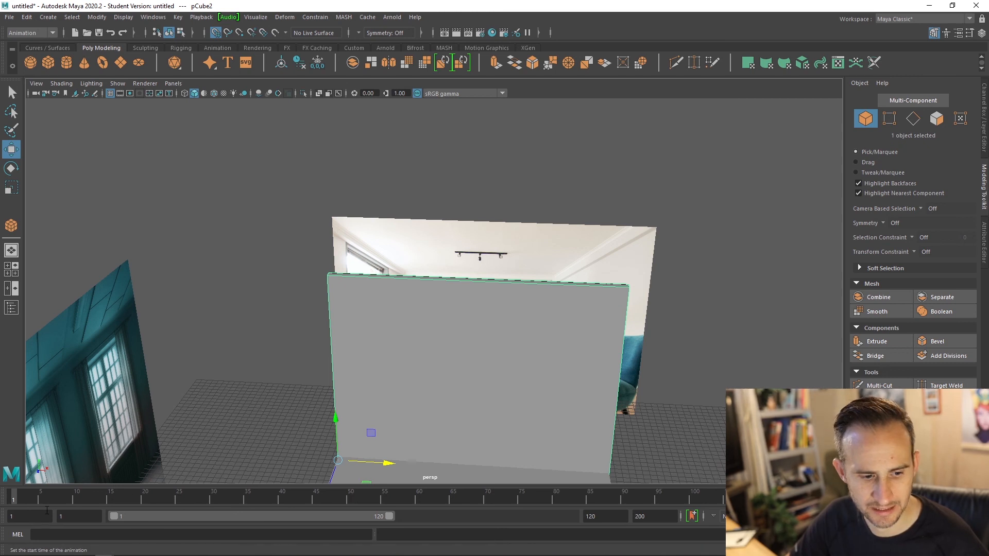
# Step: Remove the Time Slider, Range Slider, Command Line and Help Line from the Maya Classic workspace
pyautogui.moveTo(2, 496); pyautogui.dragTo(92, 406)
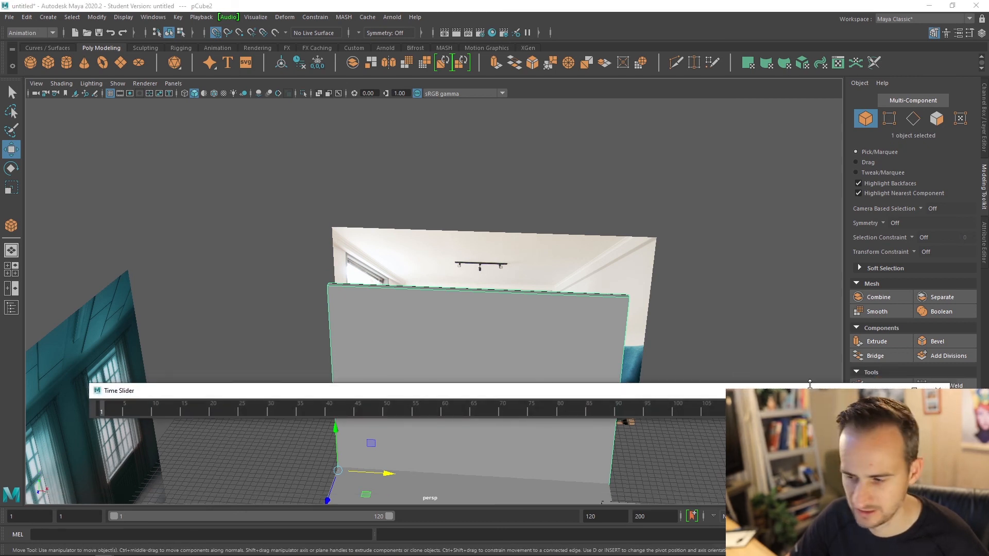
pyautogui.click(938, 390)
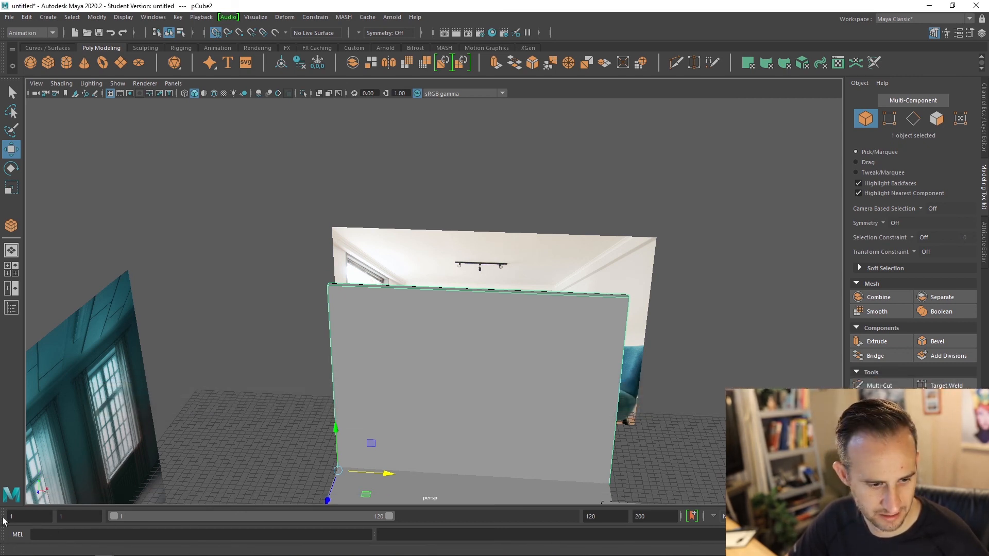
pyautogui.moveTo(3, 521); pyautogui.dragTo(144, 360)
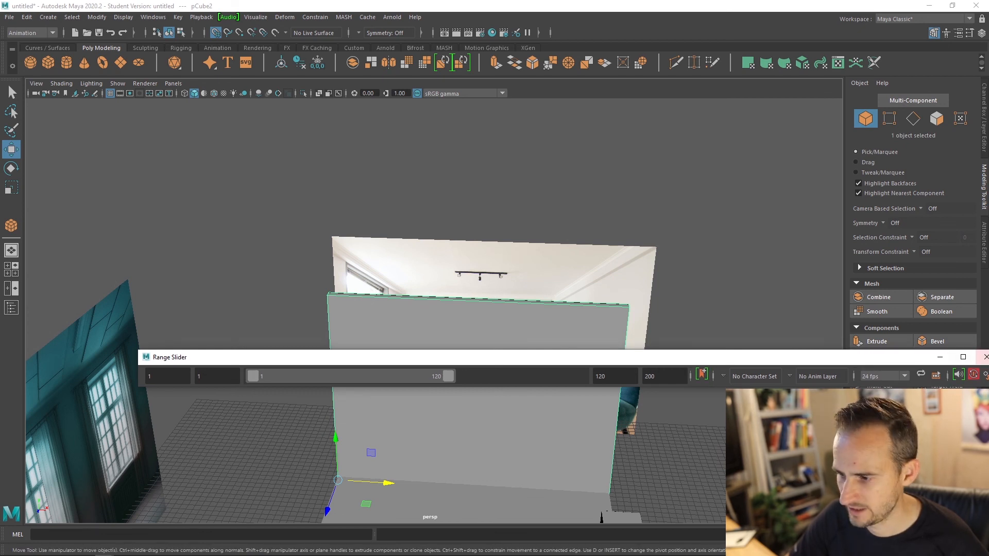
pyautogui.click(985, 357)
pyautogui.moveTo(2, 534); pyautogui.dragTo(105, 419)
pyautogui.click(946, 402)
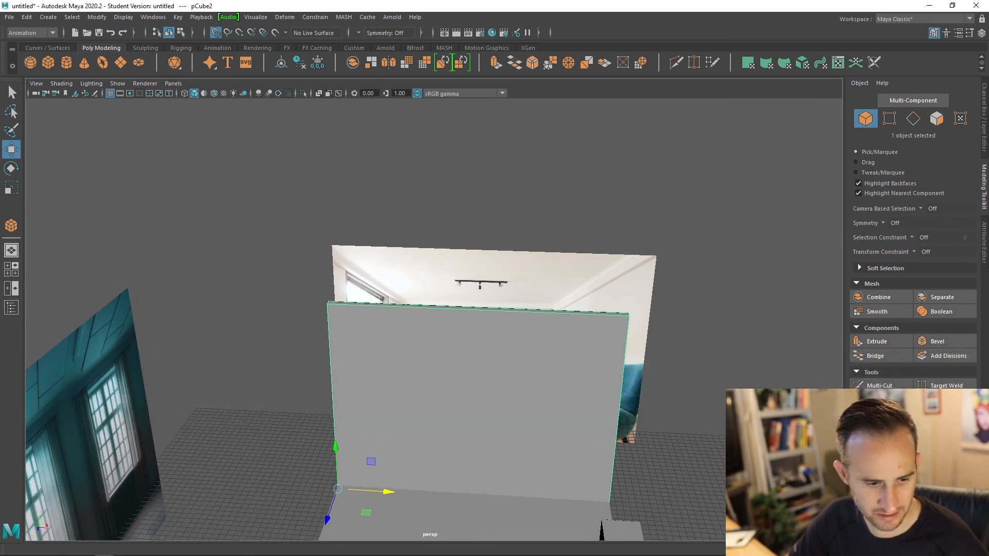
pyautogui.moveTo(4, 551); pyautogui.dragTo(68, 410)
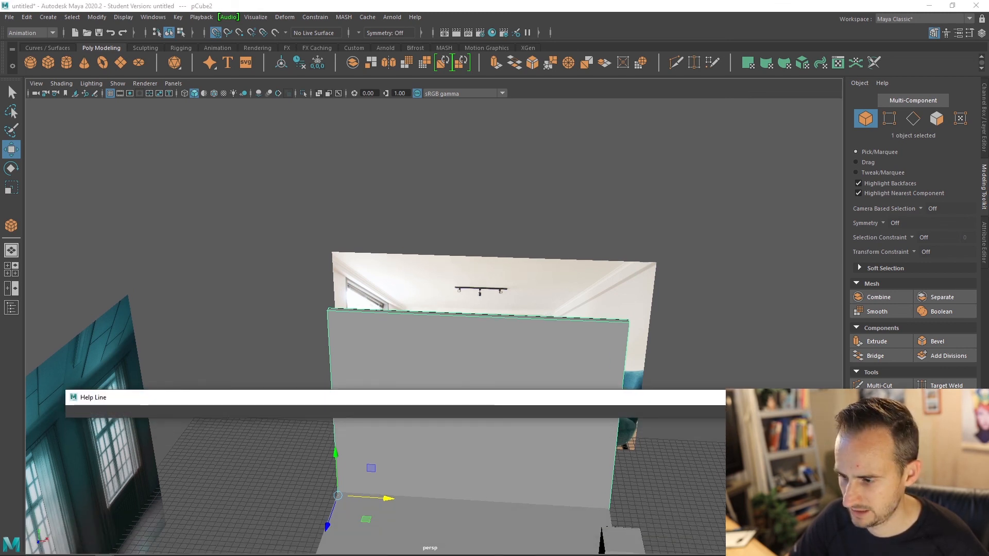
pyautogui.click(947, 398)
# Step: Remove the Shelf and the Status Line from the Maya Classic workspace
pyautogui.scroll(-3, 468, 398)
pyautogui.keyDown('alt'); pyautogui.moveTo(481, 399); pyautogui.dragTo(481, 306, button='middle'); pyautogui.keyUp('alt')
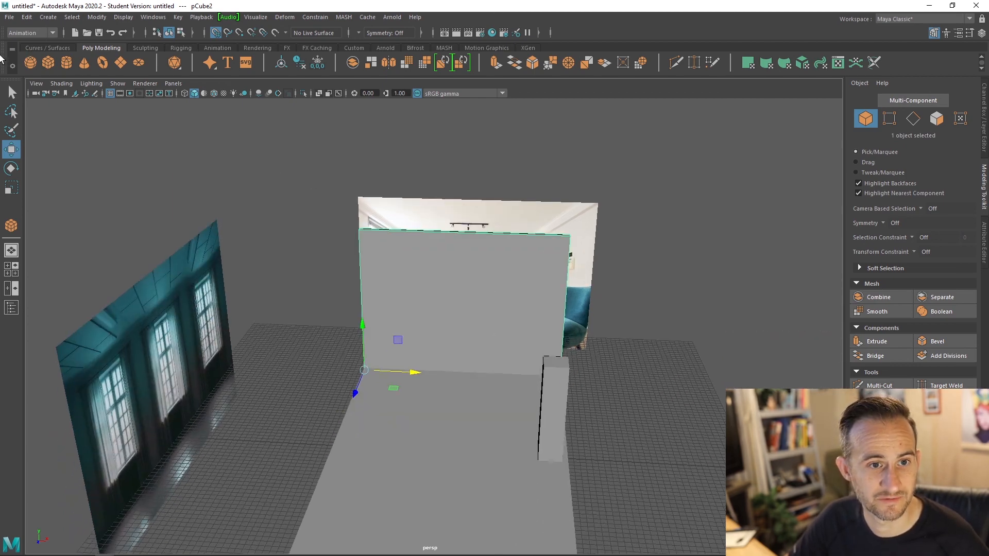
pyautogui.moveTo(1, 56); pyautogui.dragTo(112, 122)
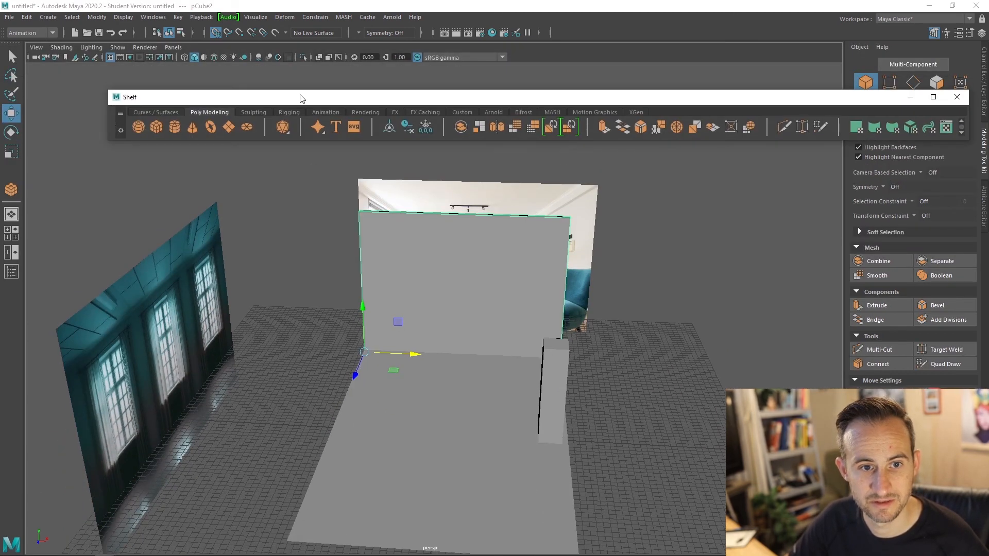
pyautogui.moveTo(302, 97); pyautogui.dragTo(193, 135)
pyautogui.click(847, 135)
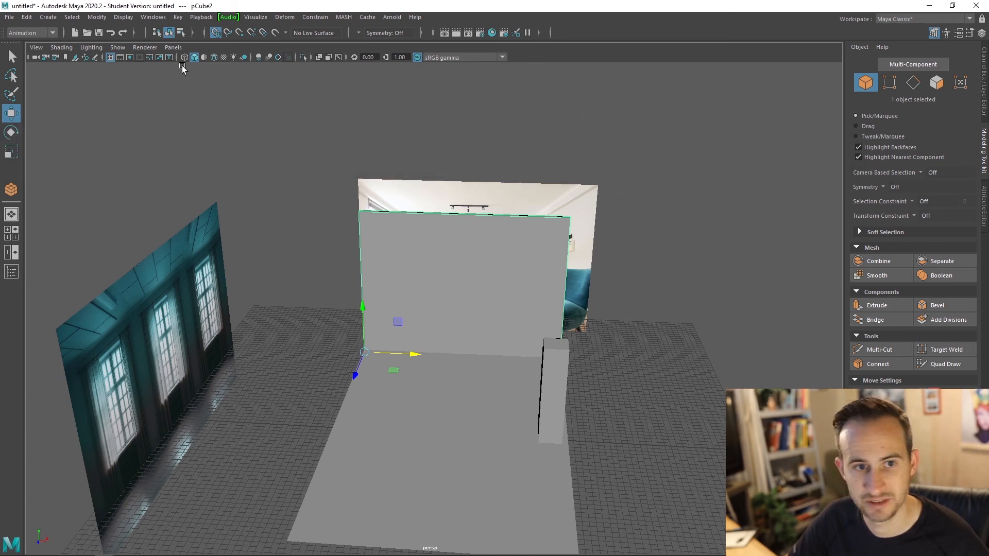
pyautogui.moveTo(2, 33); pyautogui.dragTo(52, 113)
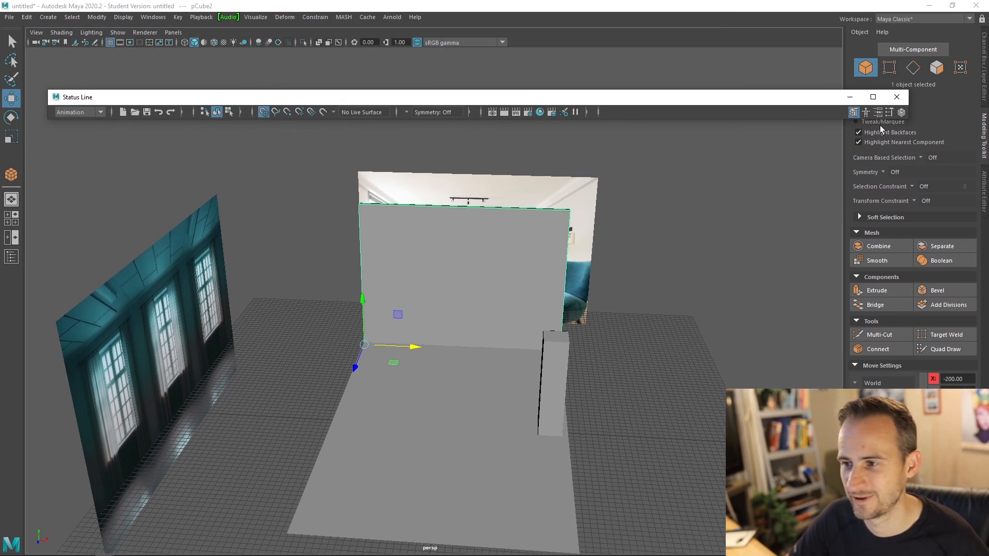
pyautogui.click(897, 97)
# Step: Switch to the Modeling BEST workspace and view the blocked-out room from the side
pyautogui.click(922, 19)
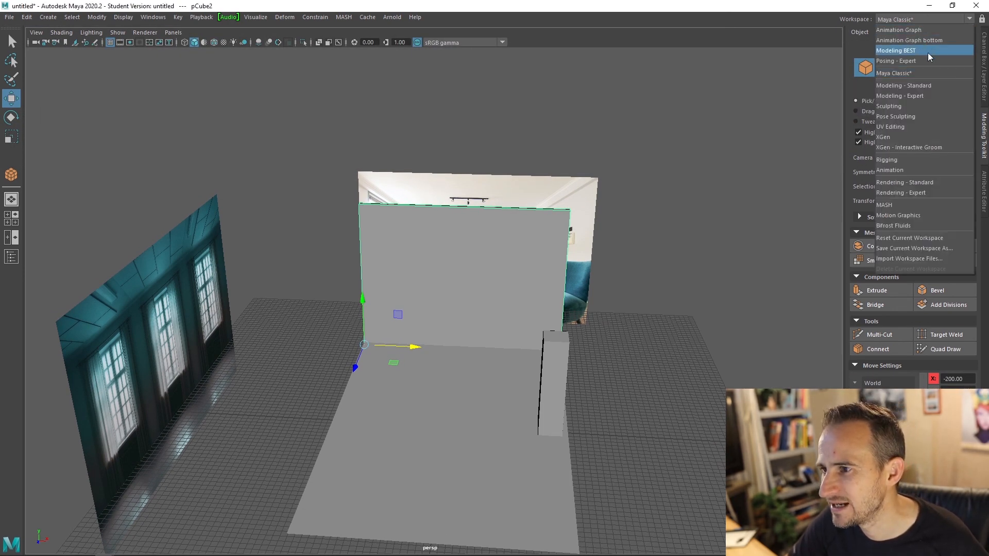
pyautogui.click(906, 51)
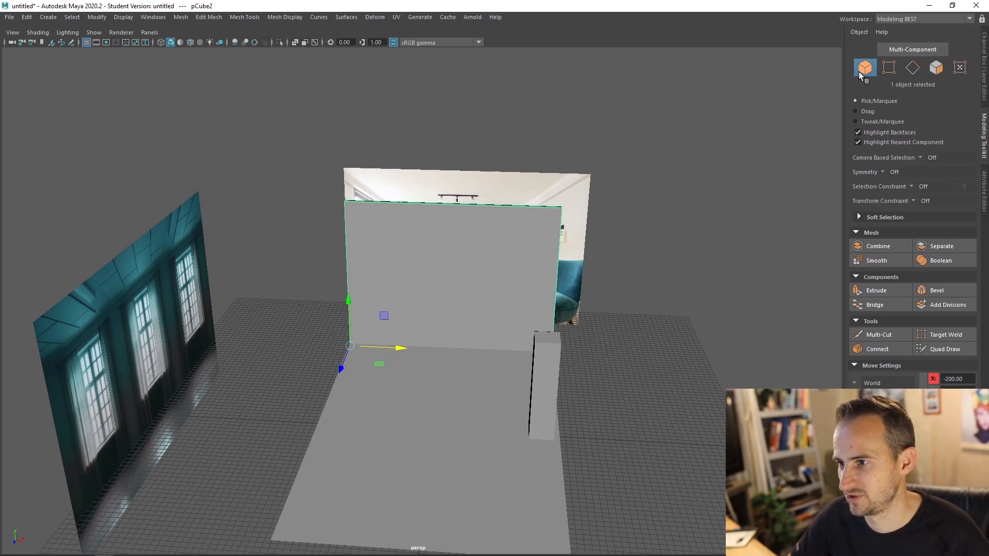
pyautogui.keyDown('alt'); pyautogui.moveTo(498, 277); pyautogui.dragTo(448, 269); pyautogui.keyUp('alt')
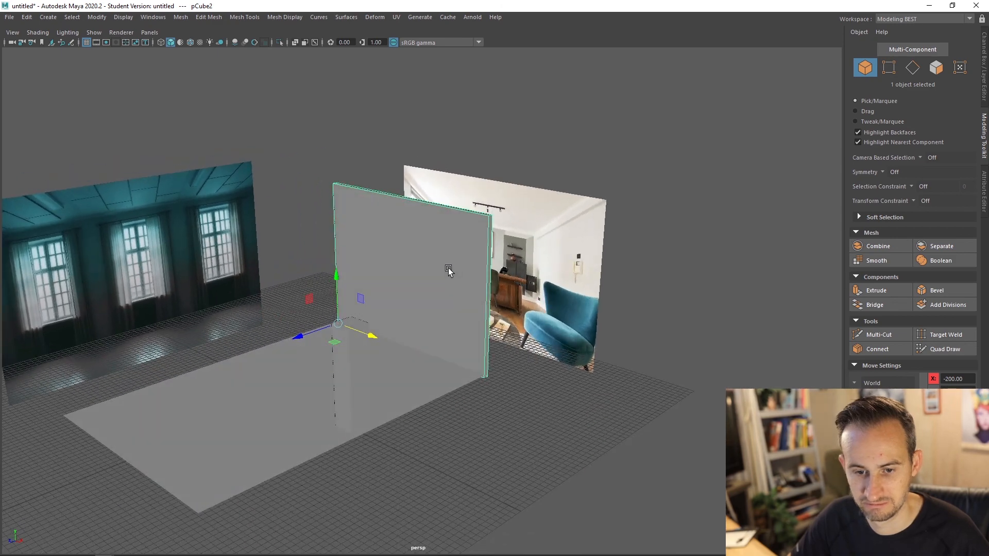
# Step: Browse the available general editors and UI elements, then briefly open the Outliner and close it again
pyautogui.click(150, 18)
pyautogui.moveTo(184, 52)
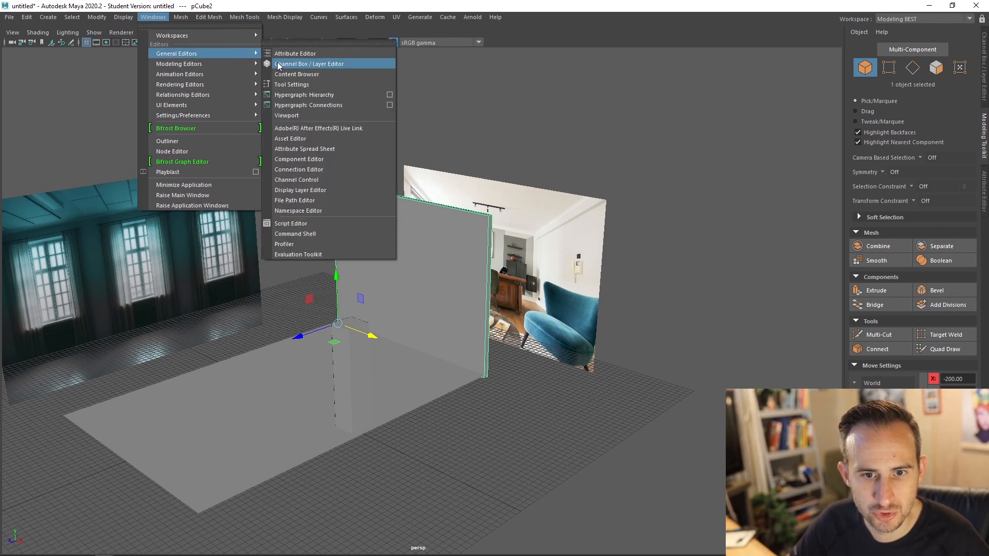
pyautogui.moveTo(207, 65)
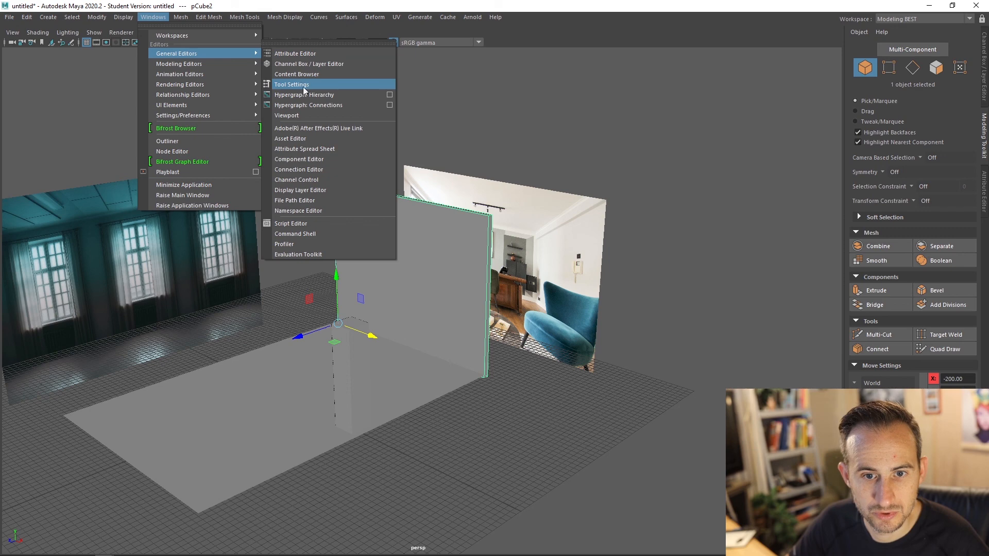
pyautogui.moveTo(217, 102)
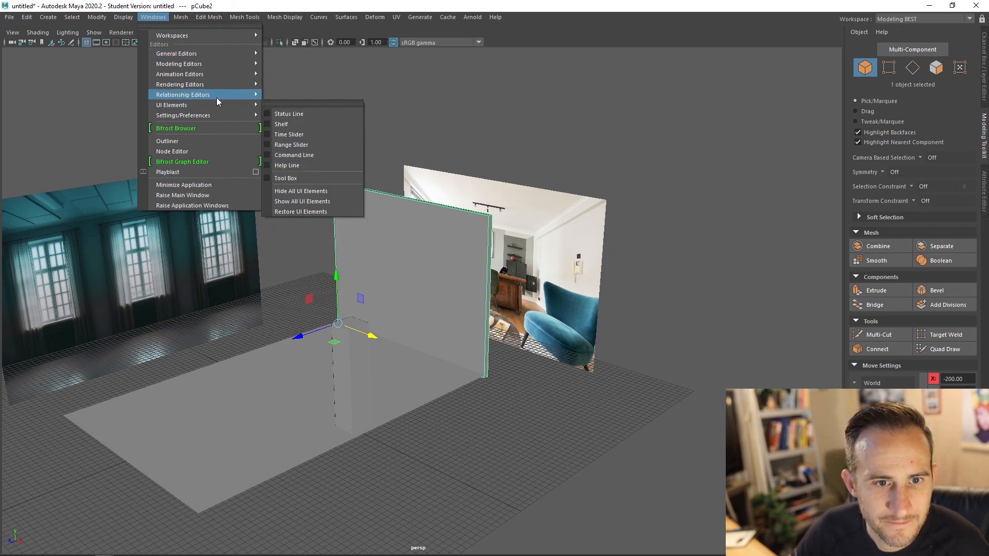
pyautogui.press('F4')
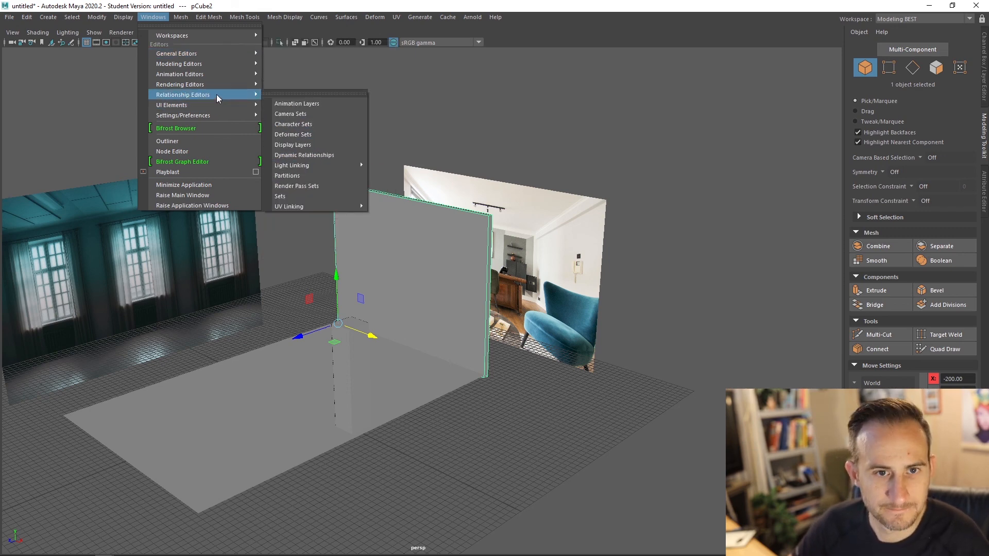
pyautogui.click(194, 144)
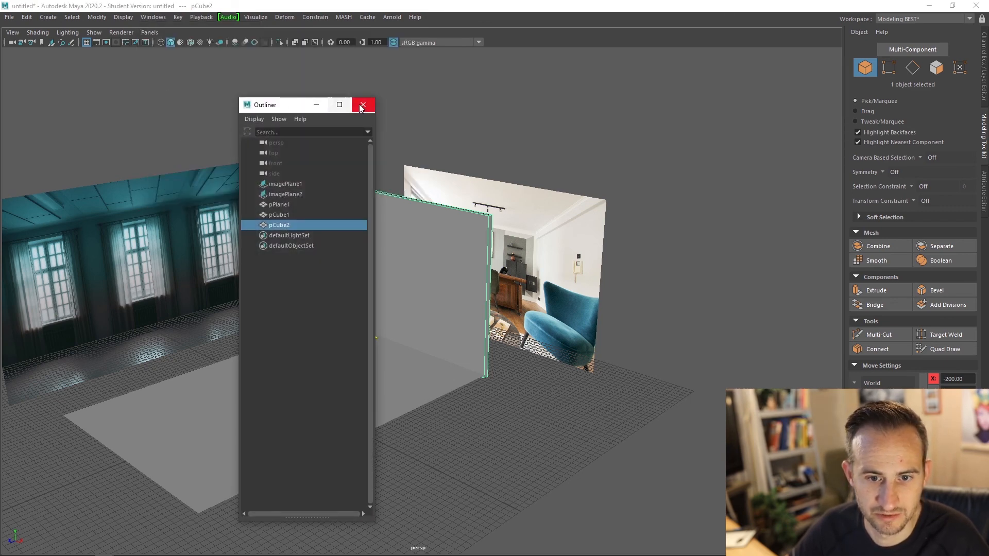
pyautogui.click(363, 107)
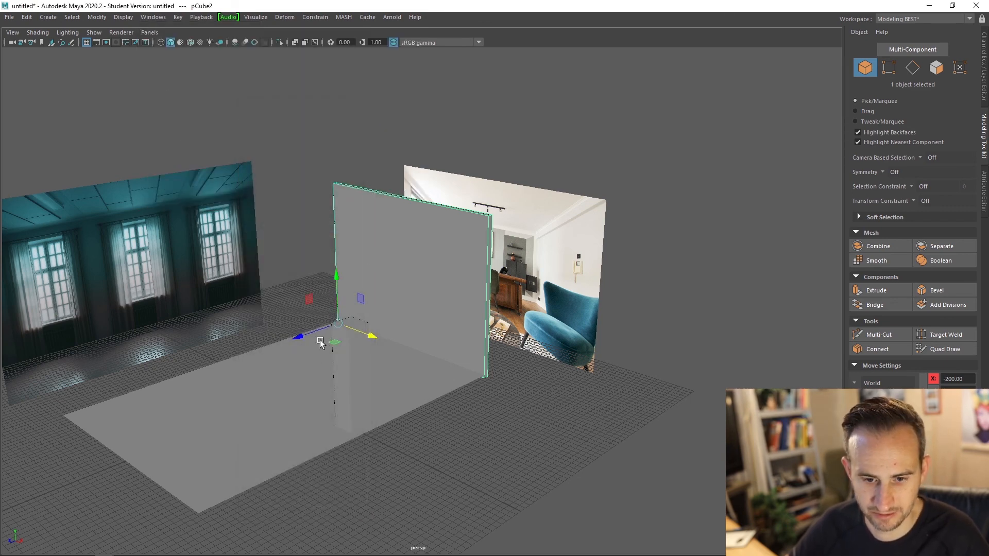
# Step: Activate the Multi-Cut tool on the back wall
pyautogui.moveTo(369, 309)
pyautogui.keyDown('alt'); pyautogui.mouseDown()
pyautogui.moveTo(413, 302)
pyautogui.moveTo(372, 301)
pyautogui.mouseUp(); pyautogui.keyUp('alt')
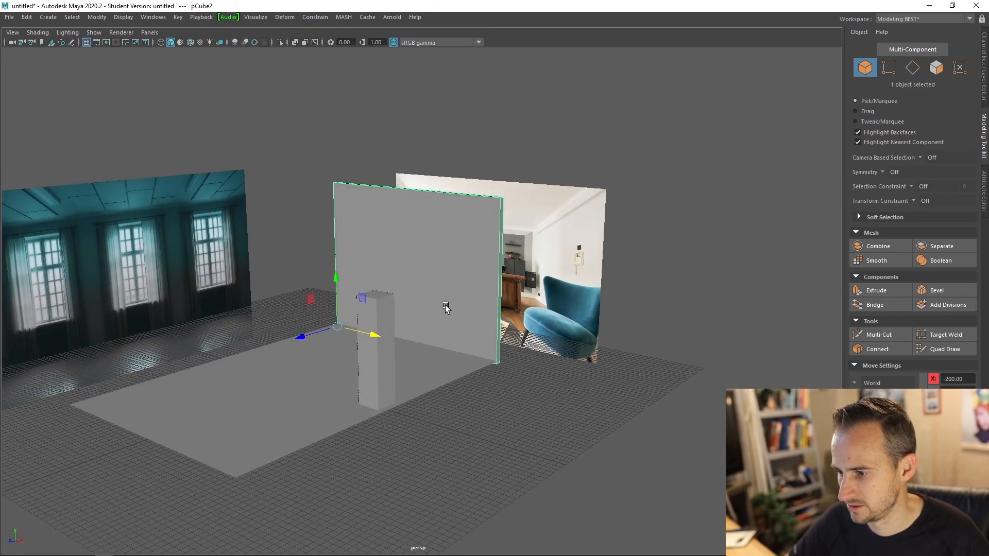
pyautogui.scroll(2, 435, 303)
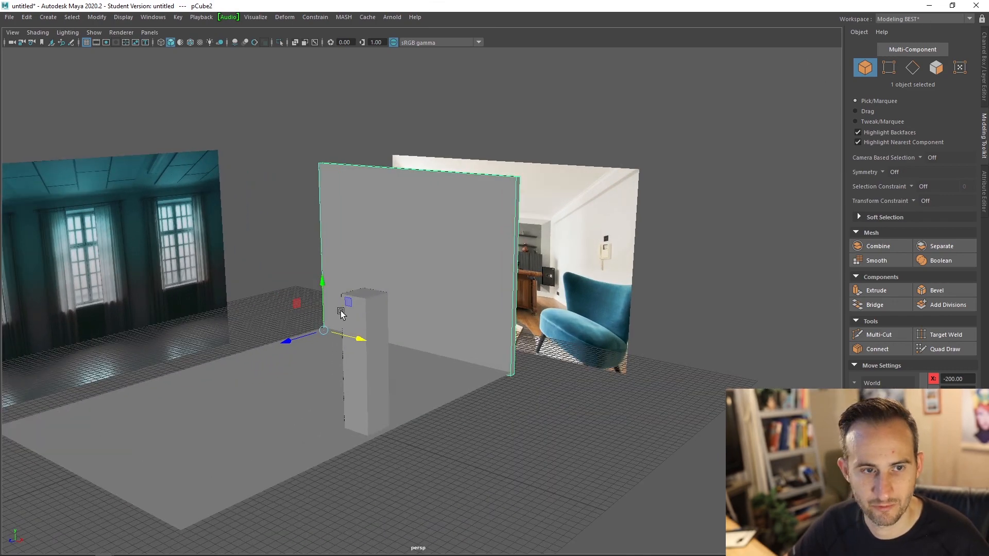
pyautogui.keyDown('alt'); pyautogui.moveTo(340, 311); pyautogui.dragTo(409, 314, button='middle'); pyautogui.keyUp('alt')
pyautogui.scroll(2, 411, 305)
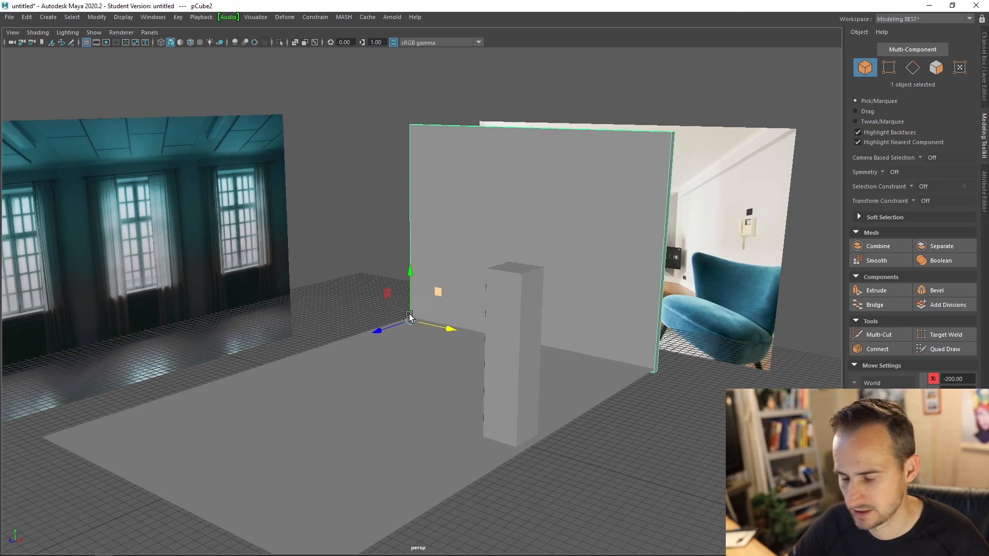
pyautogui.moveTo(409, 314)
pyautogui.keyDown('alt'); pyautogui.mouseDown()
pyautogui.moveTo(427, 315)
pyautogui.moveTo(419, 315)
pyautogui.mouseUp(); pyautogui.keyUp('alt')
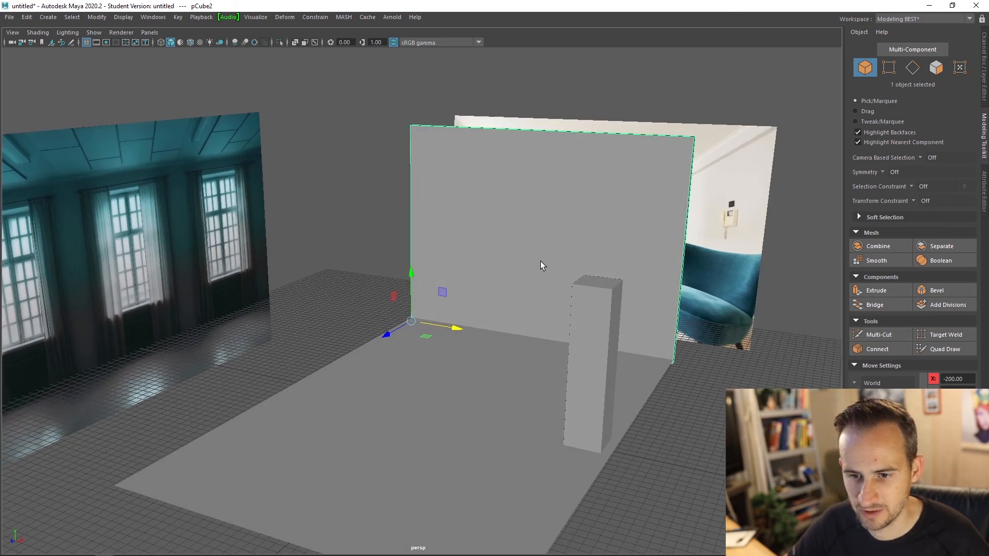
pyautogui.keyDown('shift'); pyautogui.moveTo(487, 248); pyautogui.dragTo(437, 247, button='right'); pyautogui.keyUp('shift')
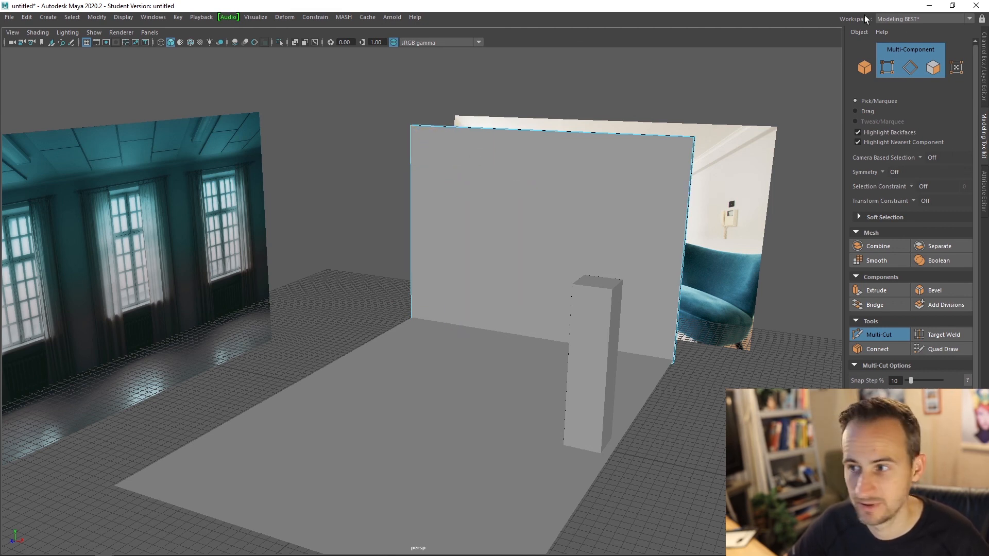
# Step: Return to the Maya Classic workspace, use the Modeling menu set and reset the workspace to its default layout
pyautogui.click(922, 18)
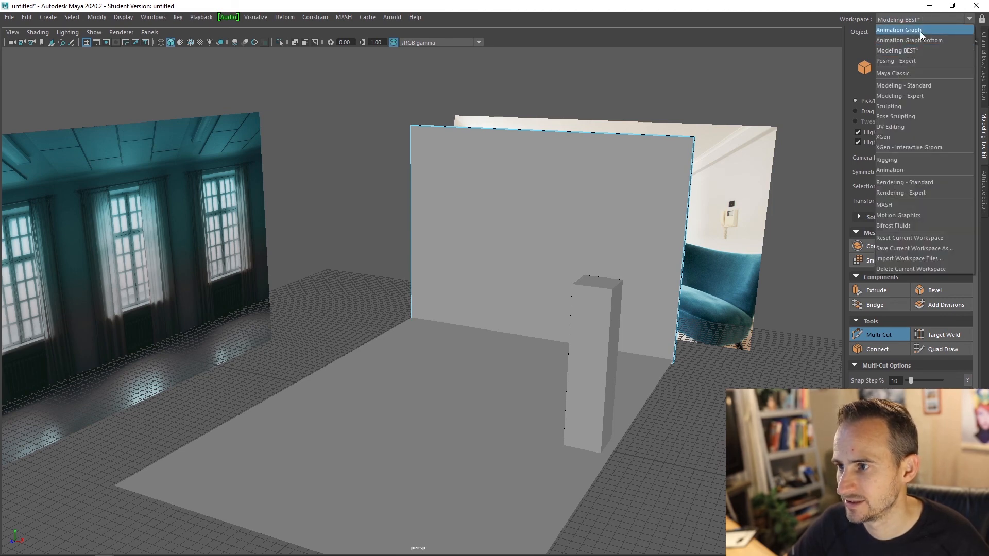
pyautogui.click(912, 73)
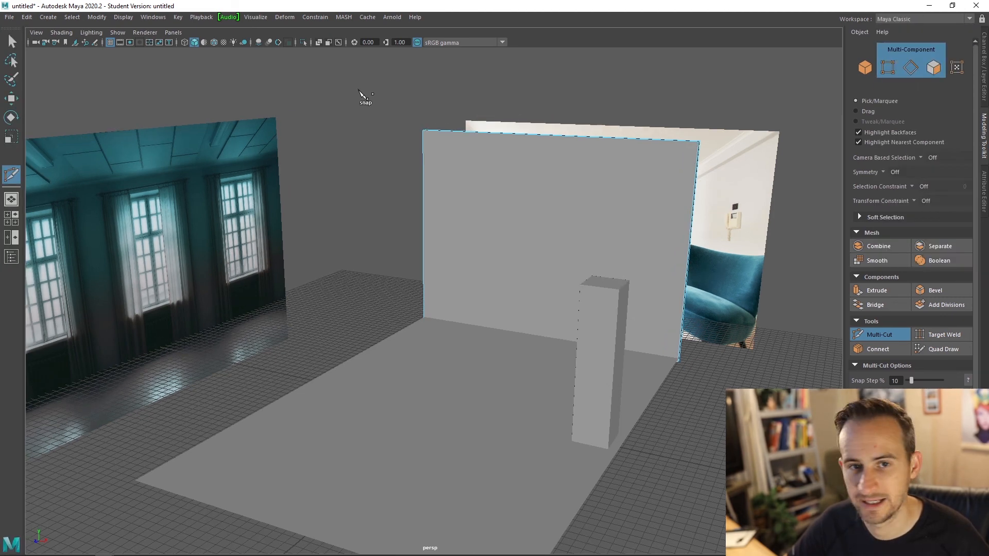
pyautogui.press('F2')
pyautogui.click(924, 19)
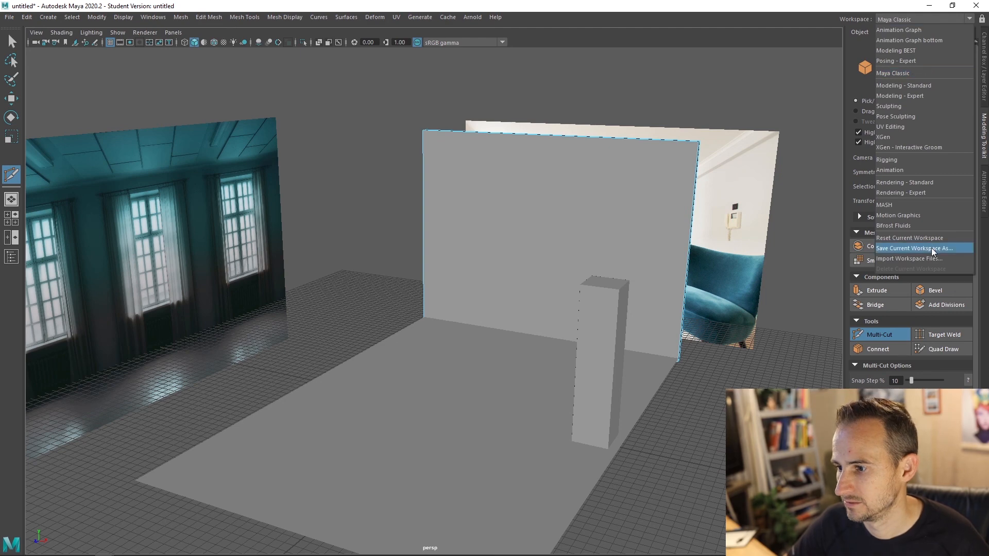
pyautogui.click(922, 235)
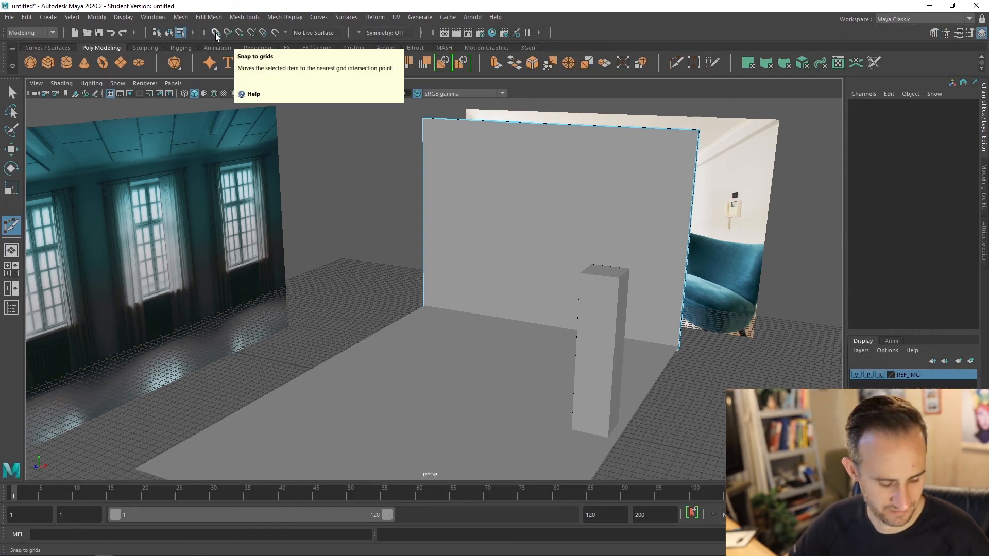
# Step: Switch to the Modeling BEST workspace and look around the blocked-out room with the Walk Tool
pyautogui.hotkey('ctrl', 'c')
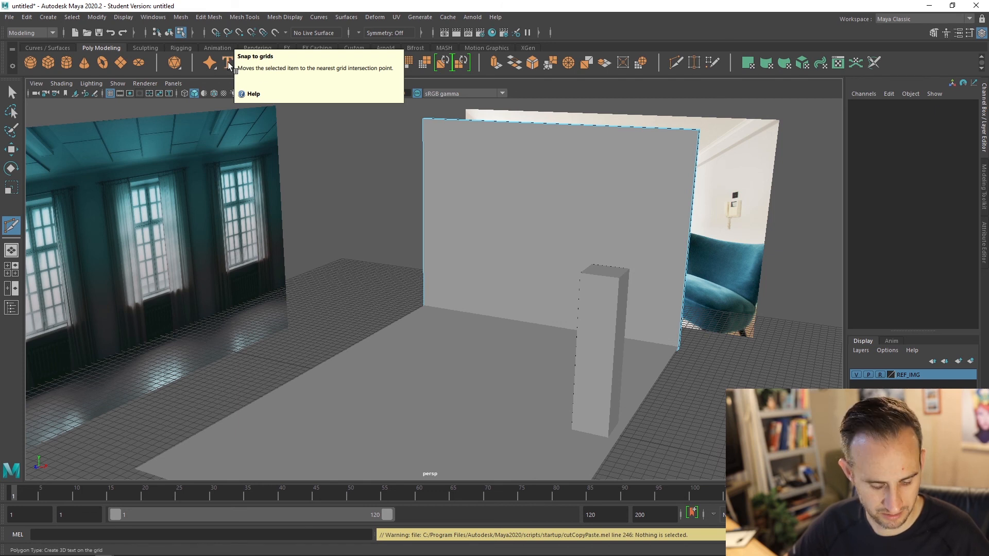
pyautogui.hotkey('alt', '`')
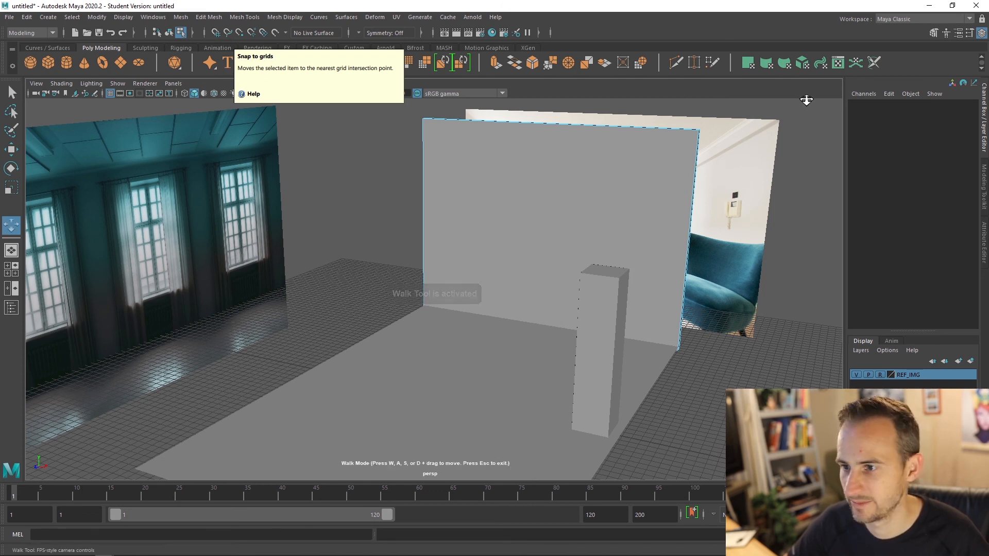
pyautogui.click(922, 19)
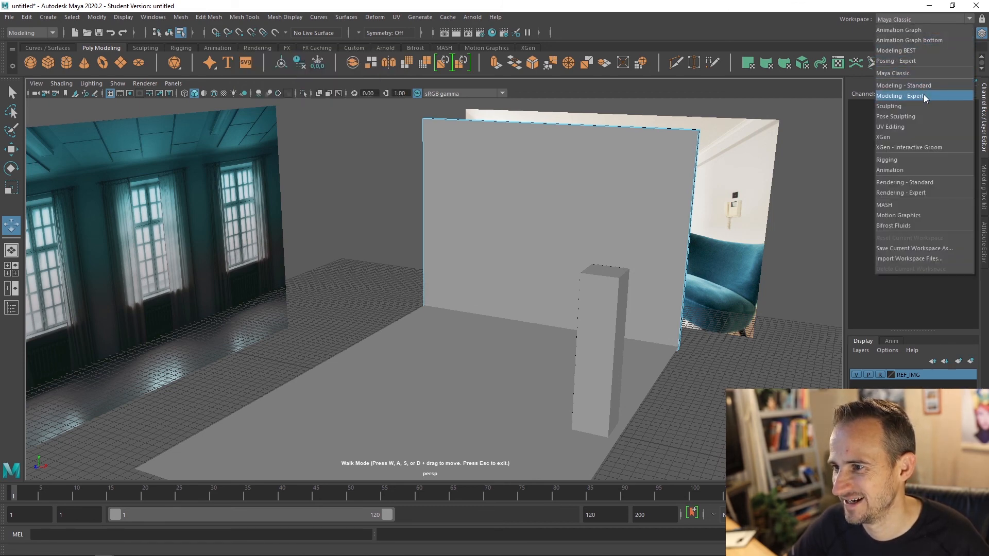
pyautogui.click(907, 73)
pyautogui.click(913, 20)
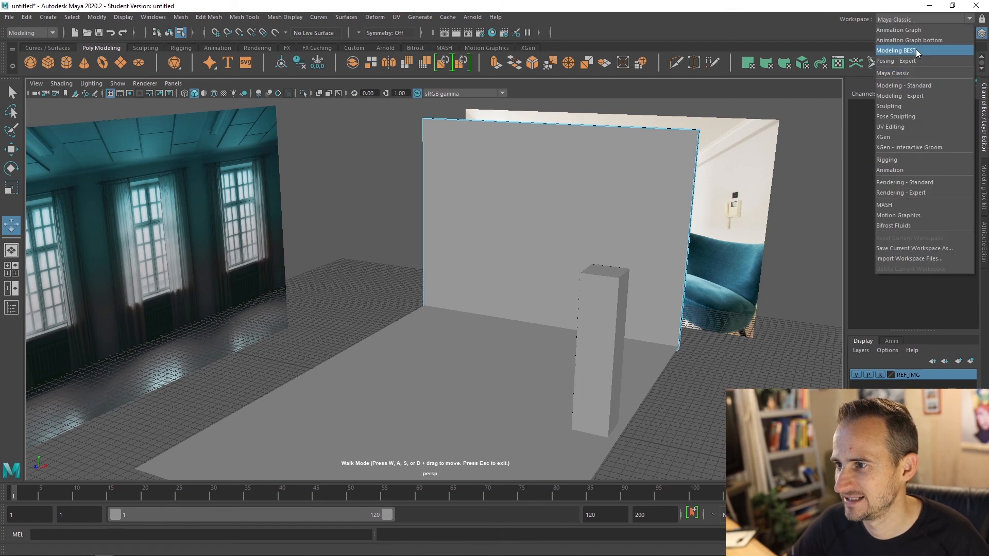
pyautogui.click(915, 48)
pyautogui.moveTo(558, 227); pyautogui.dragTo(592, 170)
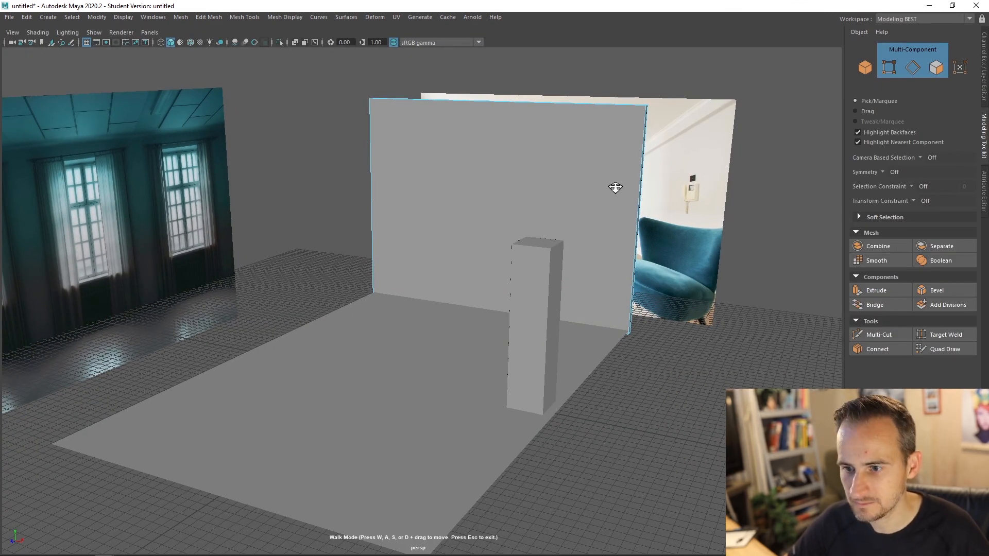
# Step: Leave the Walk Tool by activating the Select Tool in the Maya Classic workspace, and return to the Modeling BEST workspace
pyautogui.press('Escape')
pyautogui.click(905, 21)
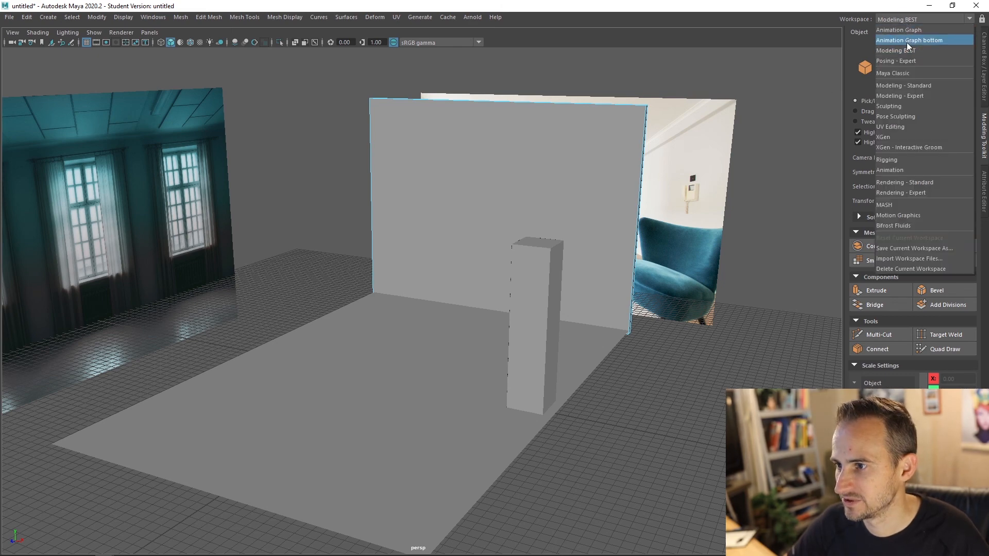
pyautogui.click(912, 72)
pyautogui.click(12, 92)
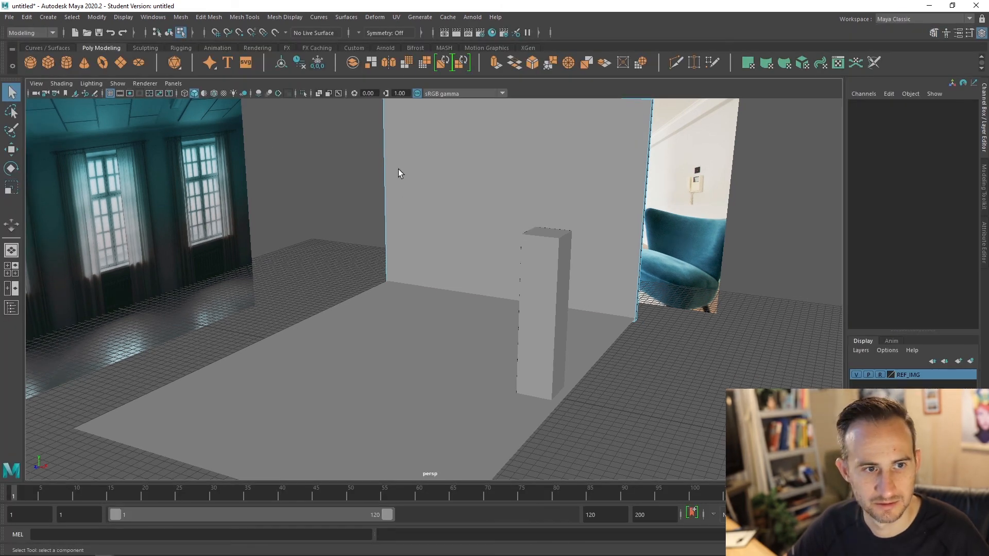
pyautogui.click(901, 21)
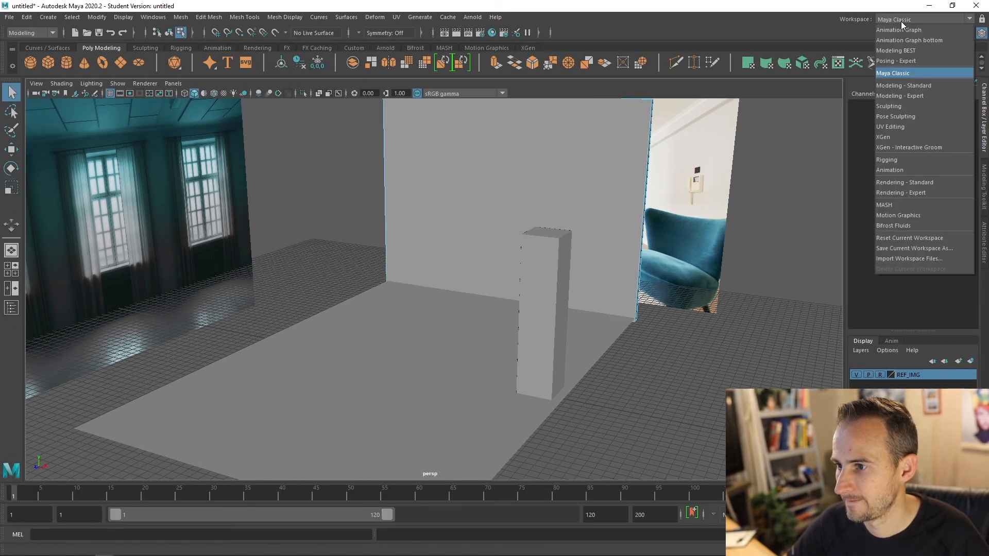
pyautogui.click(916, 58)
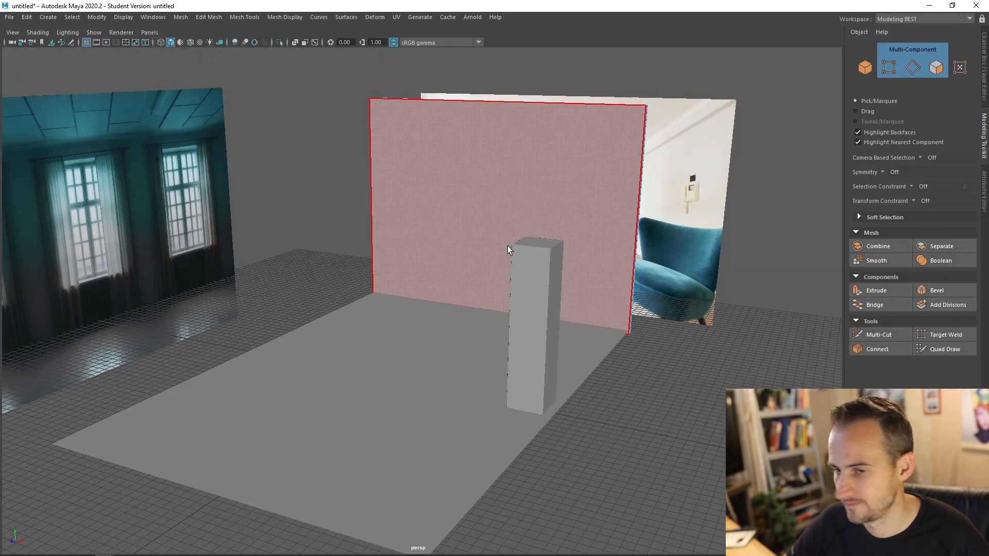
pyautogui.keyDown('shift'); pyautogui.moveTo(466, 204); pyautogui.dragTo(407, 218, button='right'); pyautogui.keyUp('shift')
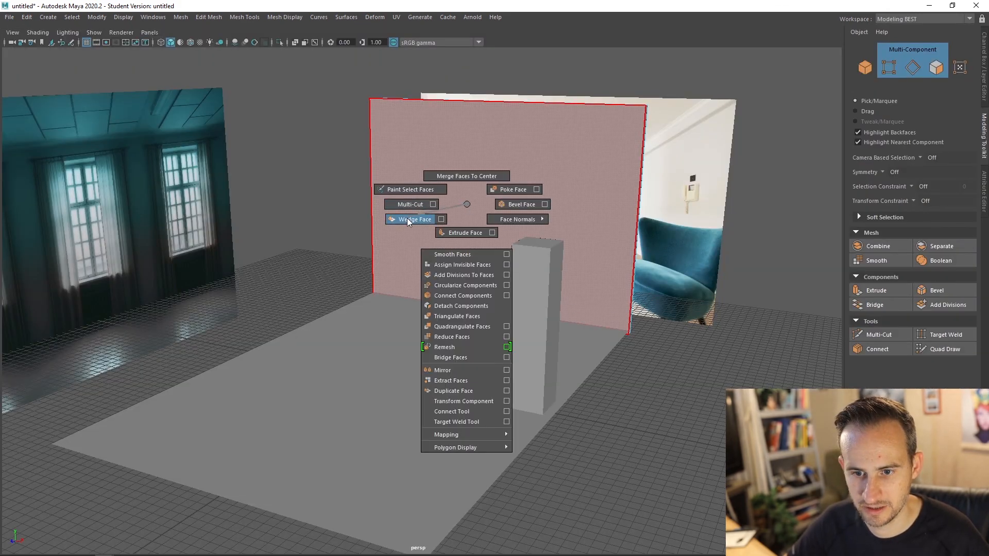
pyautogui.keyDown('shift'); pyautogui.moveTo(467, 207); pyautogui.dragTo(410, 190, button='right'); pyautogui.keyUp('shift')
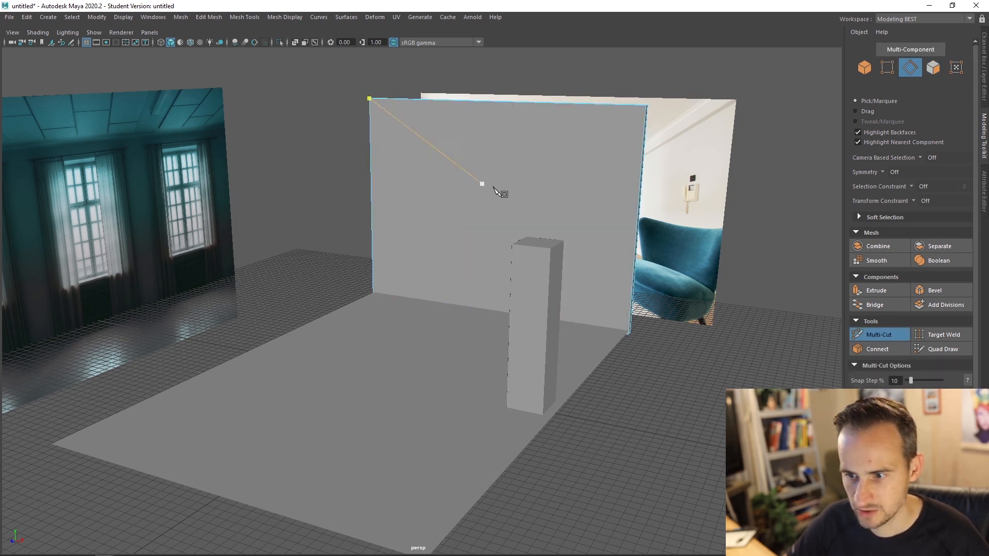
pyautogui.keyDown('alt'); pyautogui.moveTo(506, 207); pyautogui.dragTo(519, 214); pyautogui.keyUp('alt')
# Step: Activate Connect on the back wall's four long horizontal edges and preview three vertical segments
pyautogui.click(882, 349)
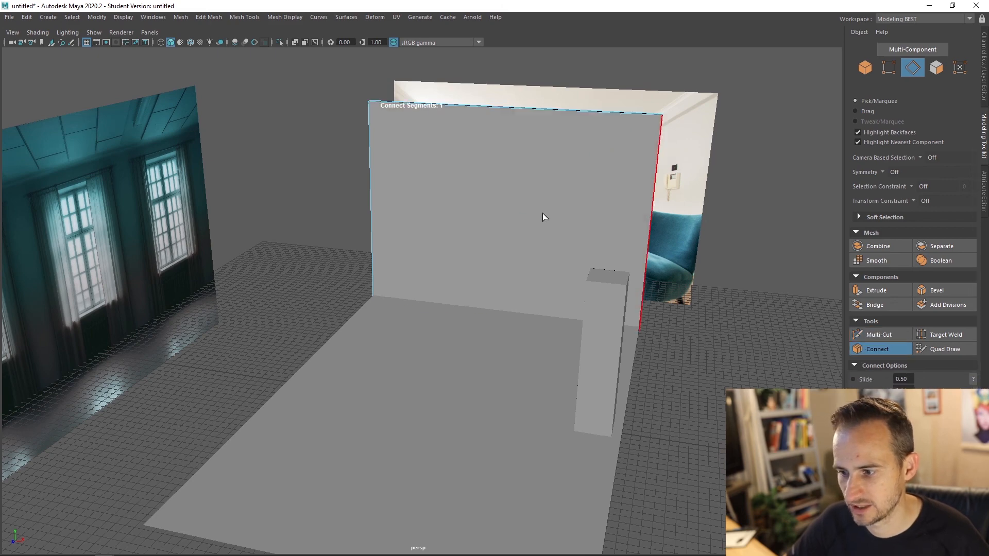
pyautogui.click(498, 98)
pyautogui.keyDown('alt'); pyautogui.moveTo(505, 370); pyautogui.dragTo(491, 332); pyautogui.keyUp('alt')
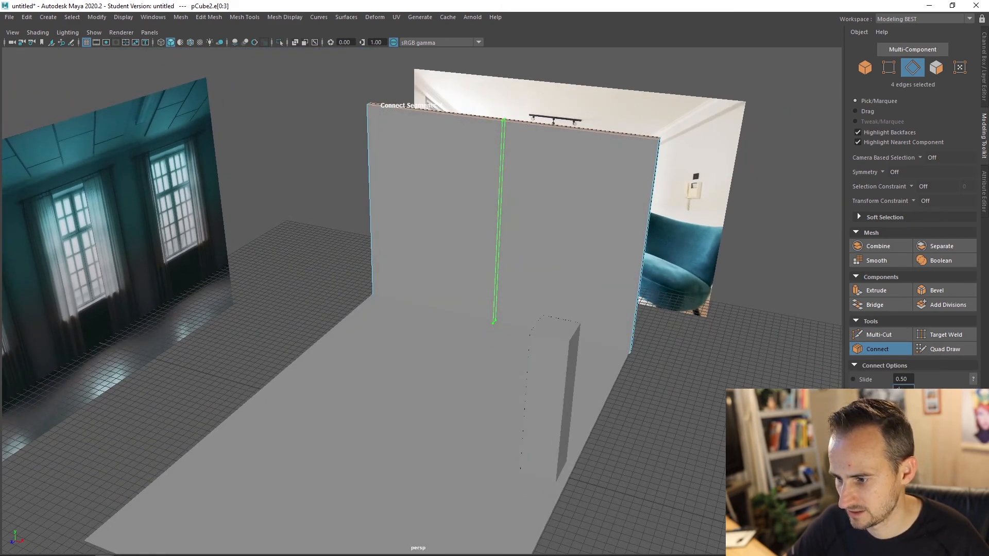
pyautogui.keyDown('alt'); pyautogui.moveTo(519, 277); pyautogui.dragTo(558, 314, button='middle'); pyautogui.keyUp('alt')
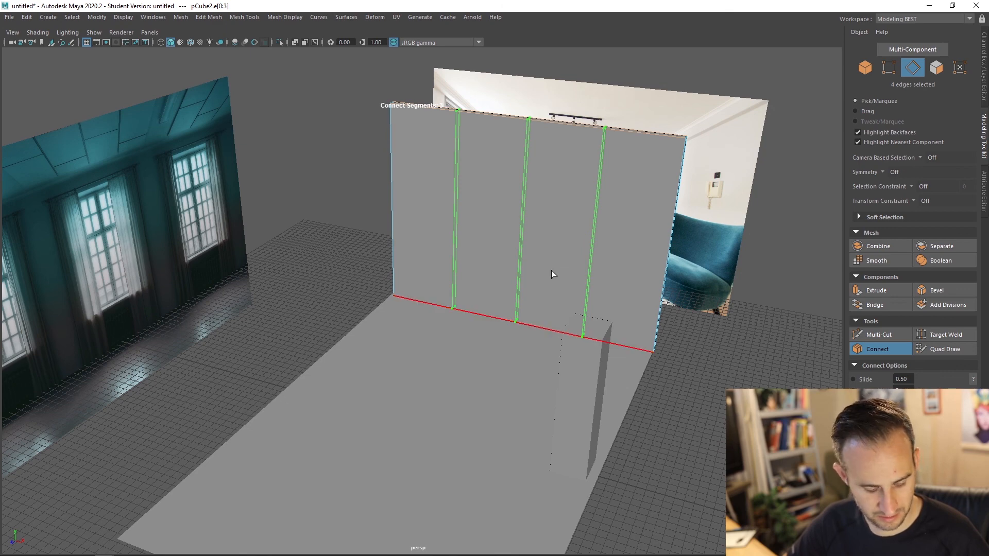
pyautogui.keyDown('ctrl'); pyautogui.moveTo(551, 270); pyautogui.dragTo(502, 308, button='middle'); pyautogui.keyUp('ctrl')
# Step: Frame the back wall and set the Connect preview to two segments
pyautogui.scroll(5, 498, 326)
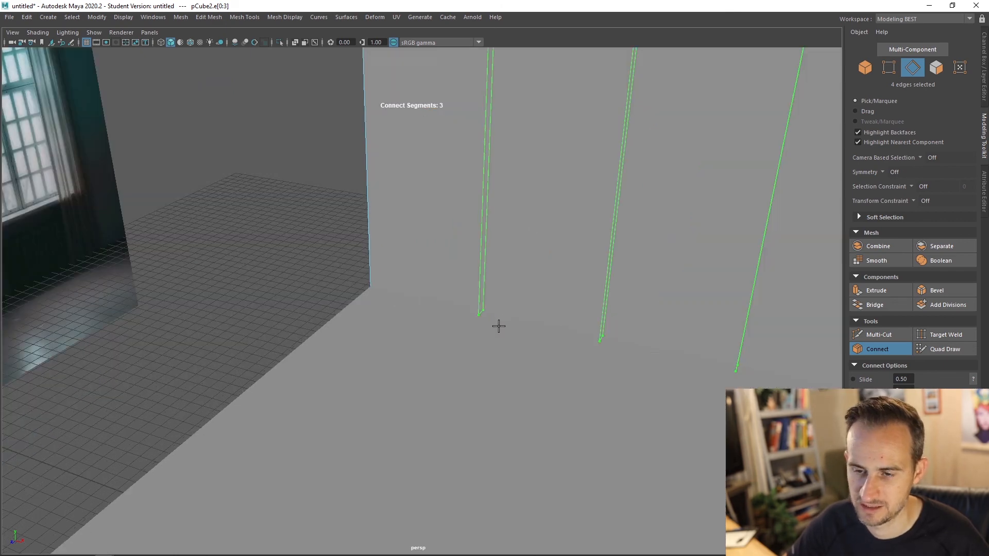
pyautogui.scroll(-5, 547, 314)
pyautogui.press('f')
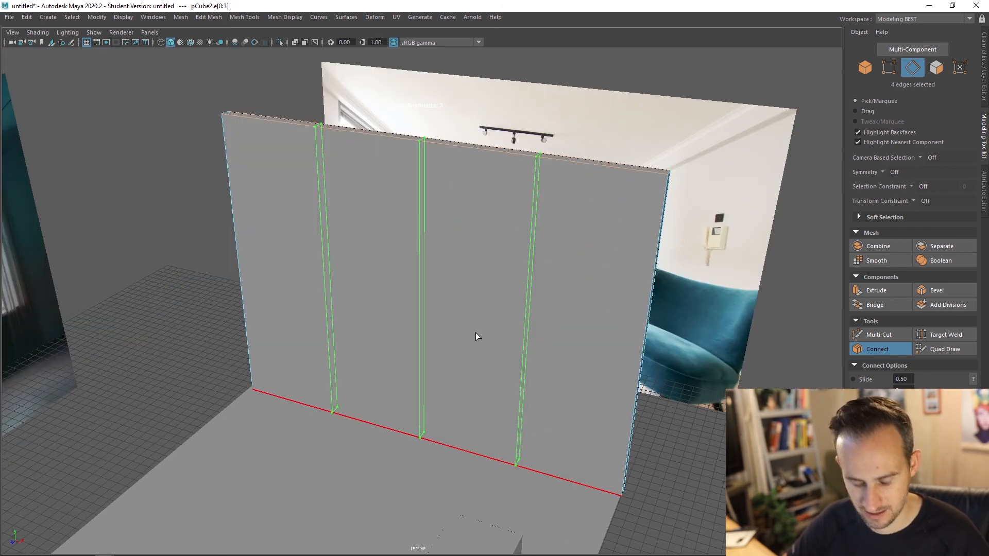
pyautogui.keyDown('alt'); pyautogui.moveTo(478, 326); pyautogui.dragTo(482, 317, button='right'); pyautogui.keyUp('alt')
pyautogui.moveTo(482, 319)
pyautogui.keyDown('alt'); pyautogui.mouseDown(button='middle')
pyautogui.moveTo(505, 316)
pyautogui.moveTo(484, 322)
pyautogui.mouseUp(button='middle'); pyautogui.keyUp('alt')
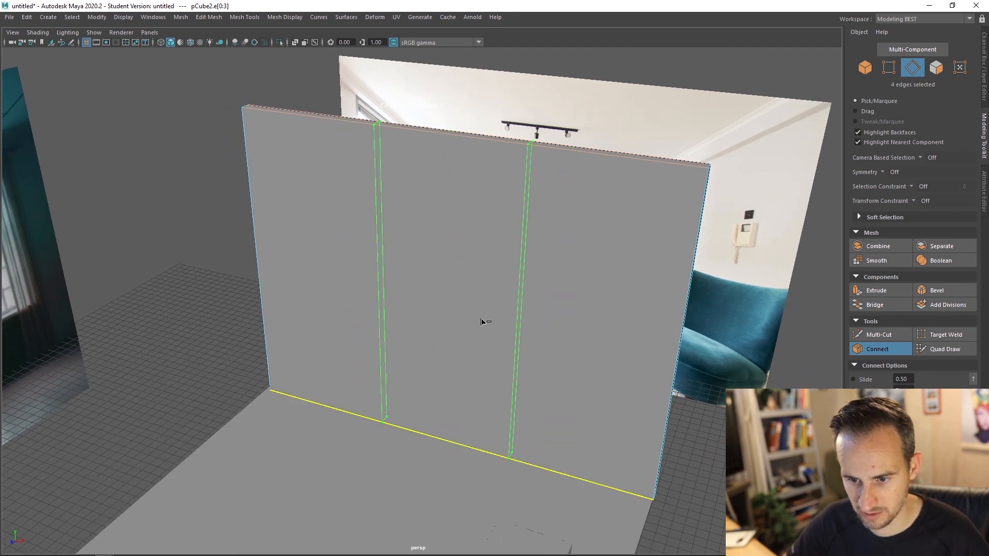
# Step: Open the Connect Tool's options window, read its description and close it
pyautogui.doubleClick(878, 346)
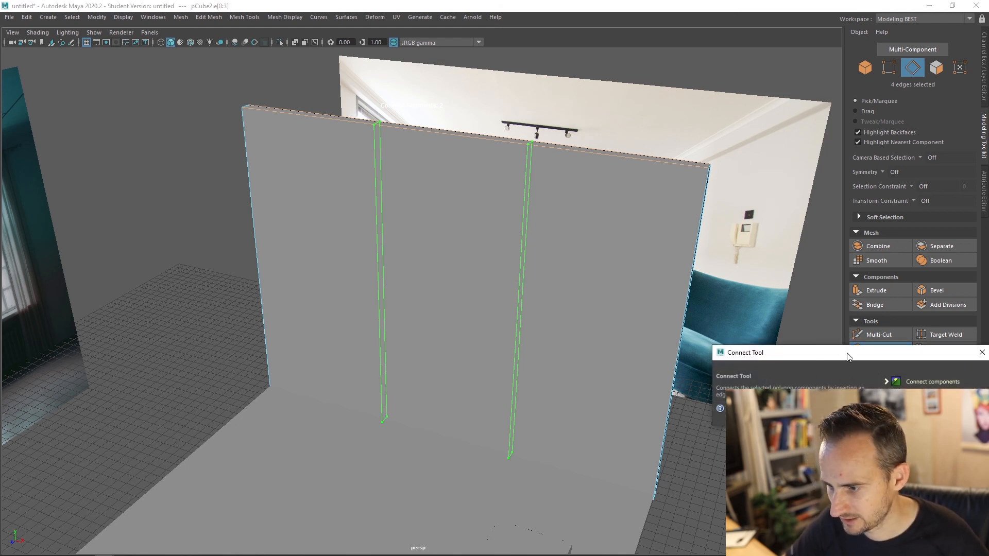
pyautogui.moveTo(846, 353)
pyautogui.mouseDown()
pyautogui.moveTo(682, 227)
pyautogui.moveTo(611, 152)
pyautogui.mouseUp()
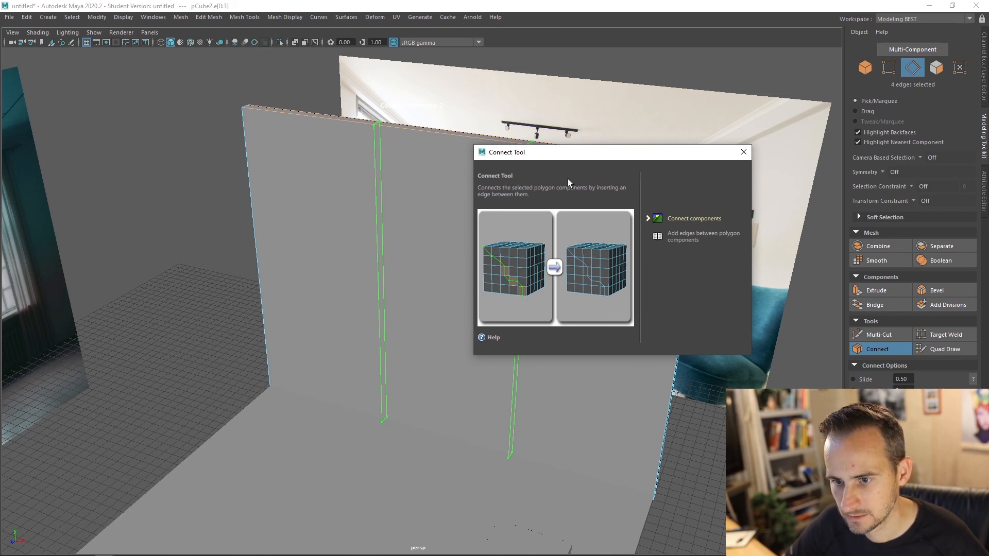
pyautogui.click(743, 152)
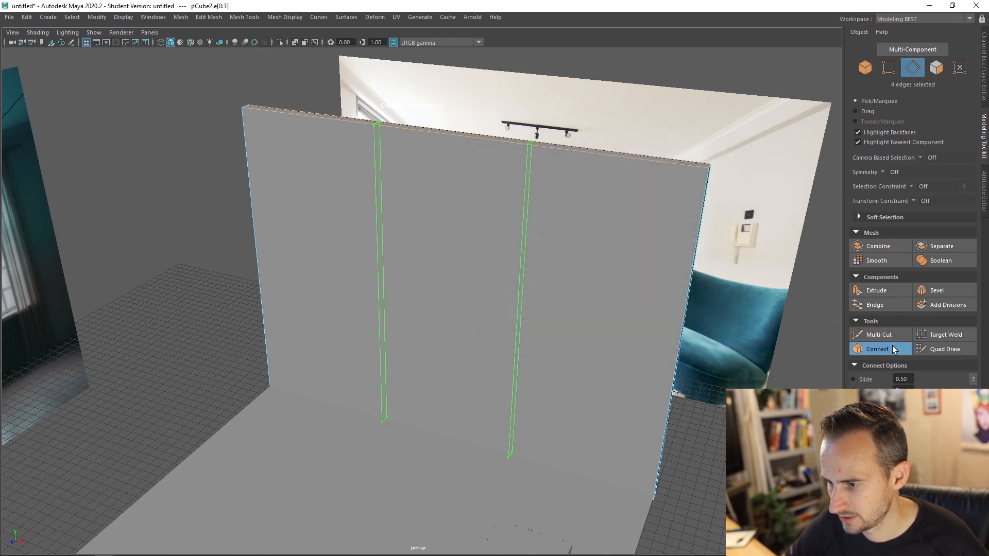
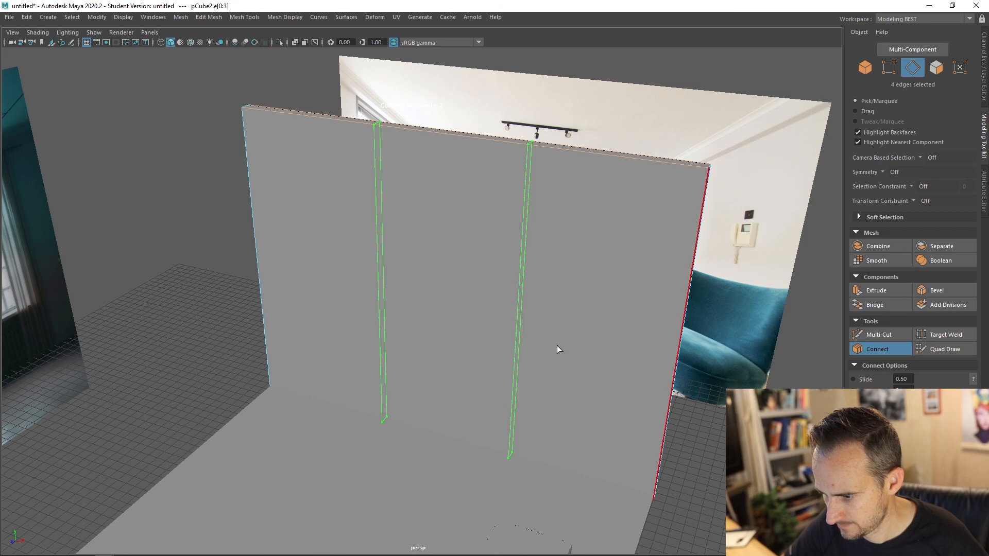
# Step: Slide the connecting edges along the back wall to 0.57 and raise the Connect segments to three
pyautogui.moveTo(551, 341); pyautogui.dragTo(559, 338, button='middle')
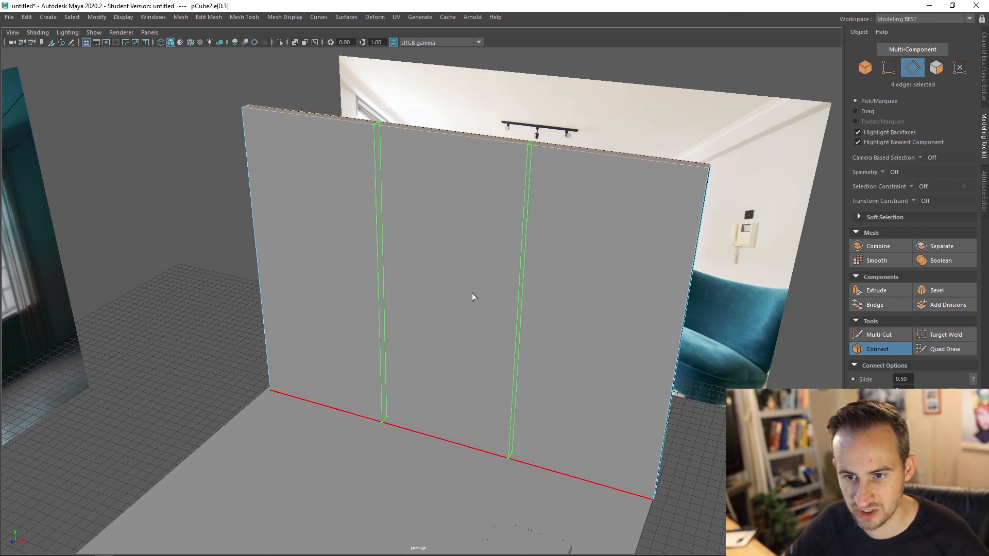
pyautogui.moveTo(471, 293); pyautogui.dragTo(476, 316, button='middle')
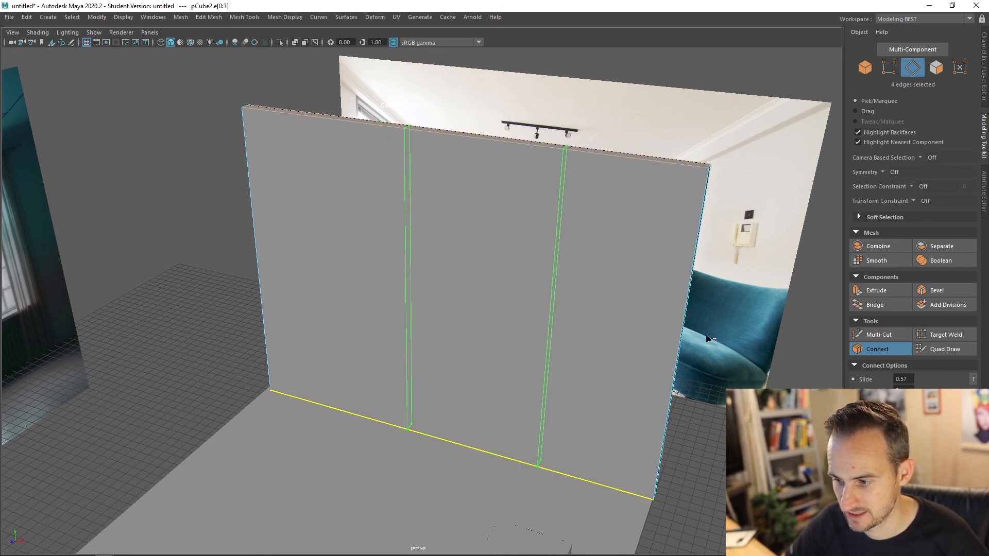
pyautogui.moveTo(523, 337); pyautogui.dragTo(511, 308, button='middle')
pyautogui.scroll(-2, 509, 325)
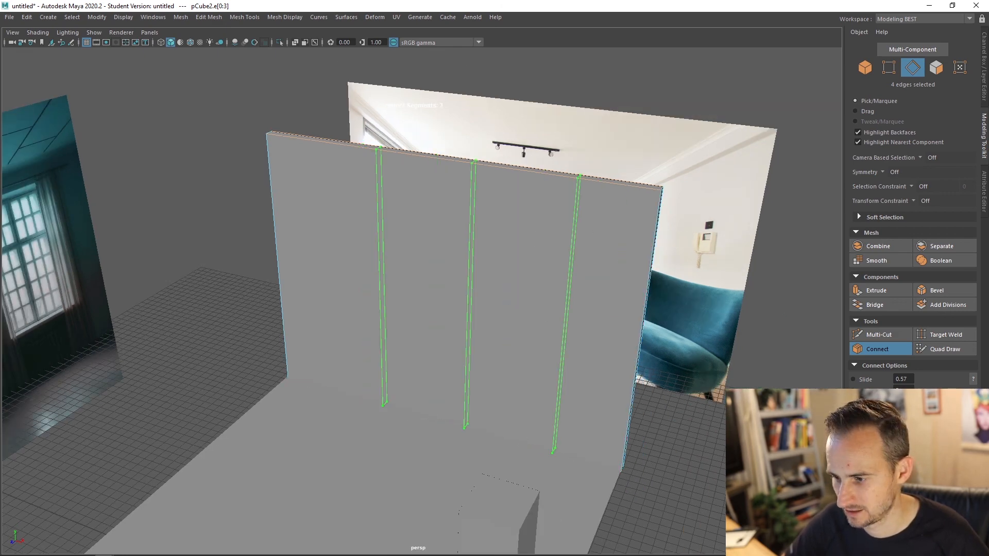
pyautogui.scroll(-2, 561, 379)
pyautogui.keyDown('alt'); pyautogui.moveTo(455, 382); pyautogui.dragTo(484, 367); pyautogui.keyUp('alt')
pyautogui.scroll(-3, 484, 366)
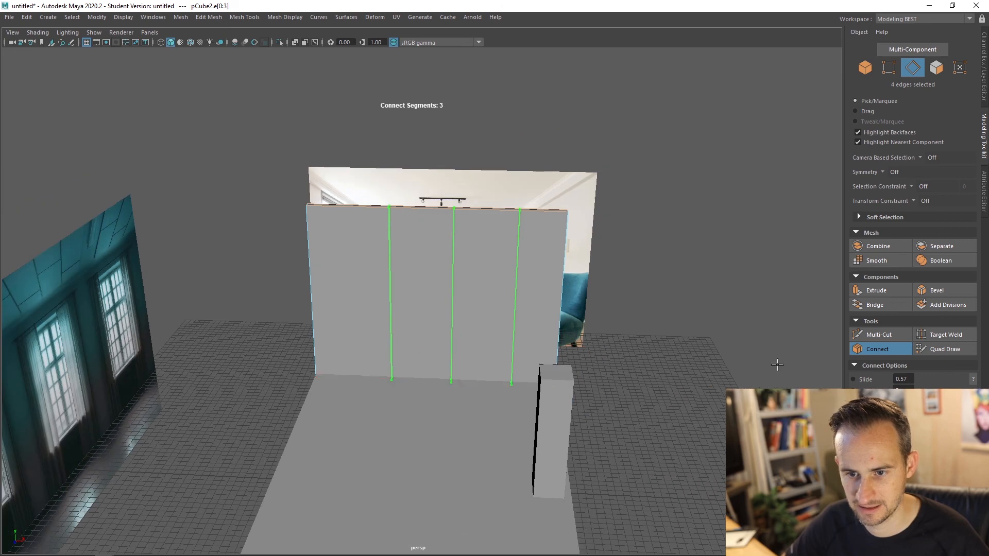
# Step: Set the Connect slide value to 0.5
pyautogui.click(856, 380)
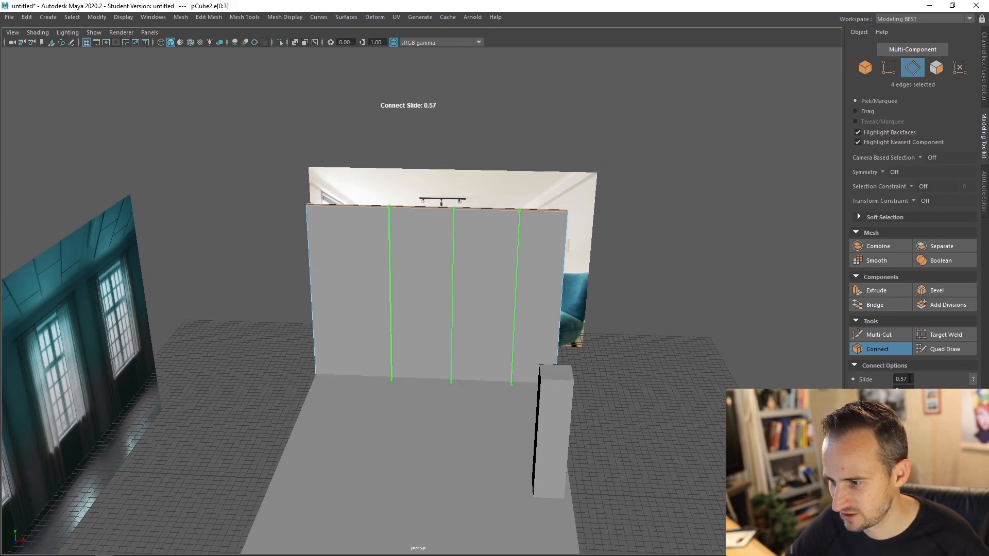
pyautogui.write('0.5')
pyautogui.press('Return')
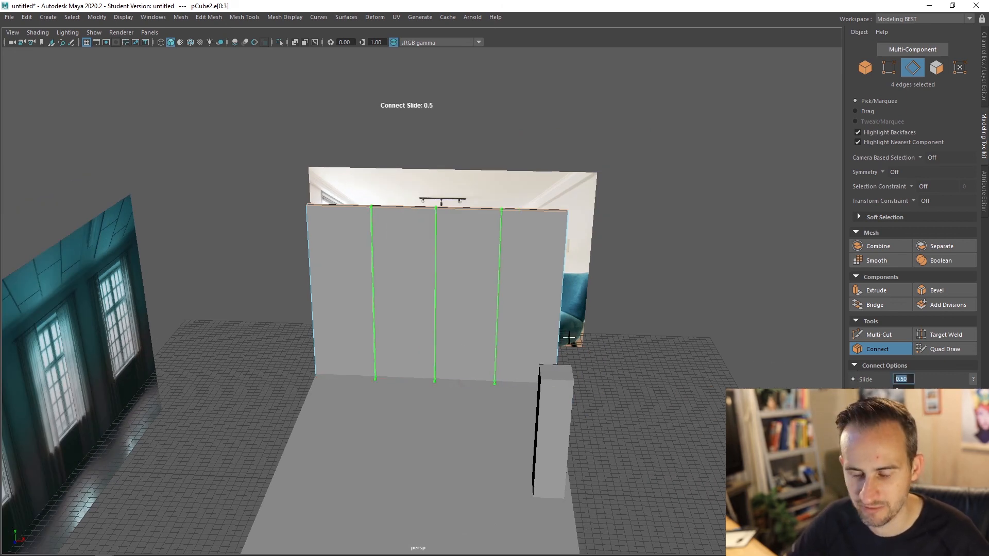
# Step: Raise the Connect segments on the back wall to four
pyautogui.scroll(2, 468, 326)
pyautogui.keyDown('alt'); pyautogui.moveTo(444, 319); pyautogui.dragTo(439, 342); pyautogui.keyUp('alt')
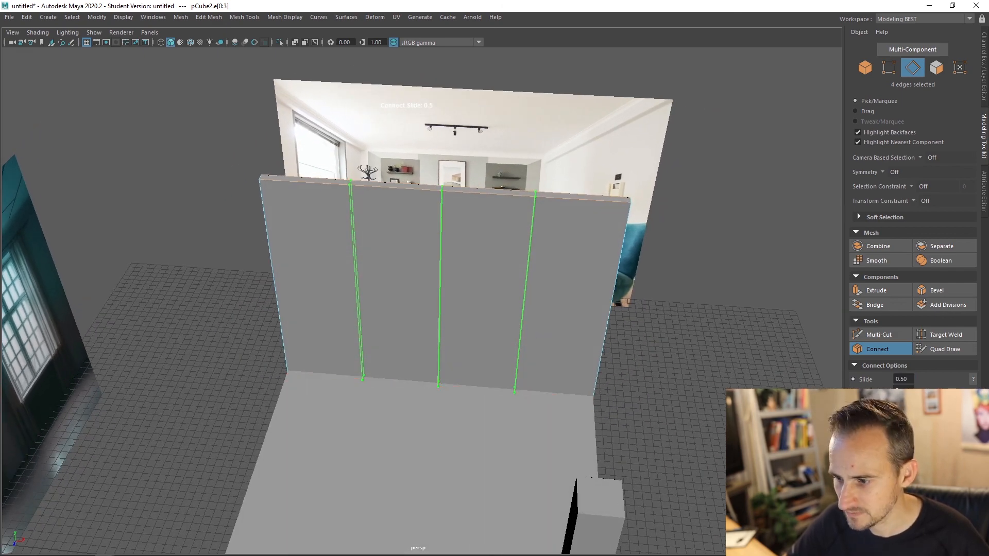
pyautogui.click(855, 391)
pyautogui.moveTo(465, 301); pyautogui.dragTo(480, 304, button='middle')
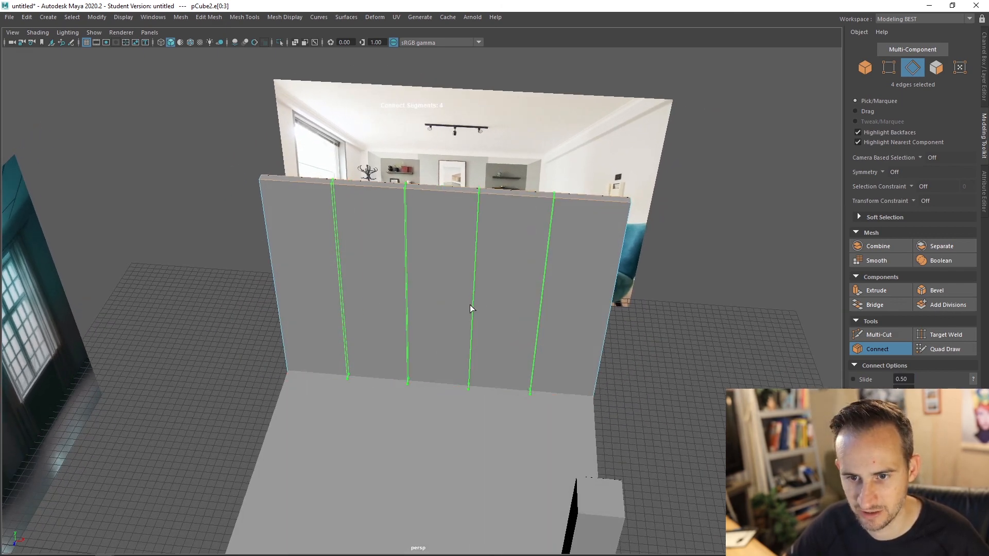
pyautogui.moveTo(470, 305)
pyautogui.keyDown('alt'); pyautogui.mouseDown()
pyautogui.moveTo(466, 292)
pyautogui.moveTo(481, 287)
pyautogui.moveTo(481, 326)
pyautogui.moveTo(477, 302)
pyautogui.mouseUp(); pyautogui.keyUp('alt')
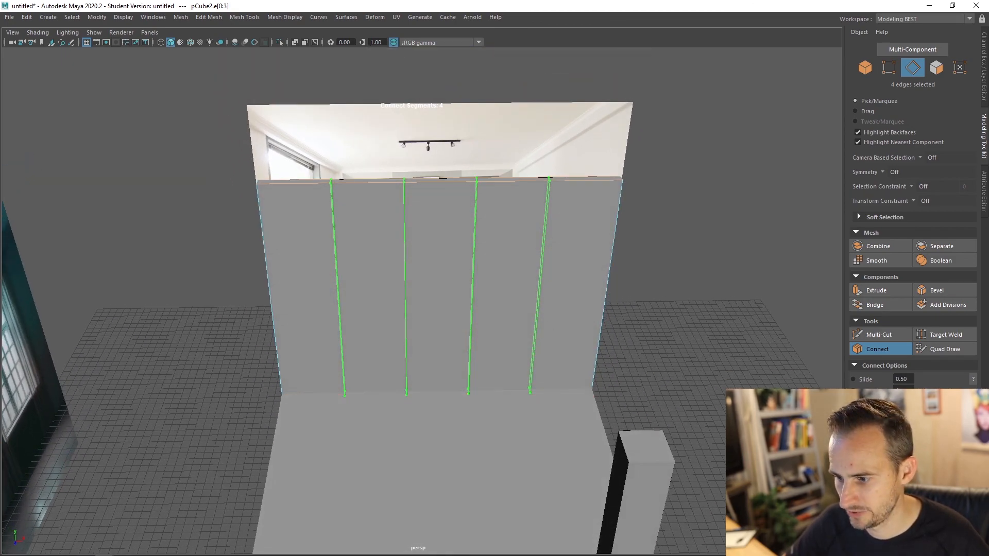
# Step: Undo a trial slide of 0.68, spread the four connecting edges with a pinch of about 0.43 and finish the Connect
pyautogui.moveTo(470, 301); pyautogui.dragTo(488, 298, button='middle')
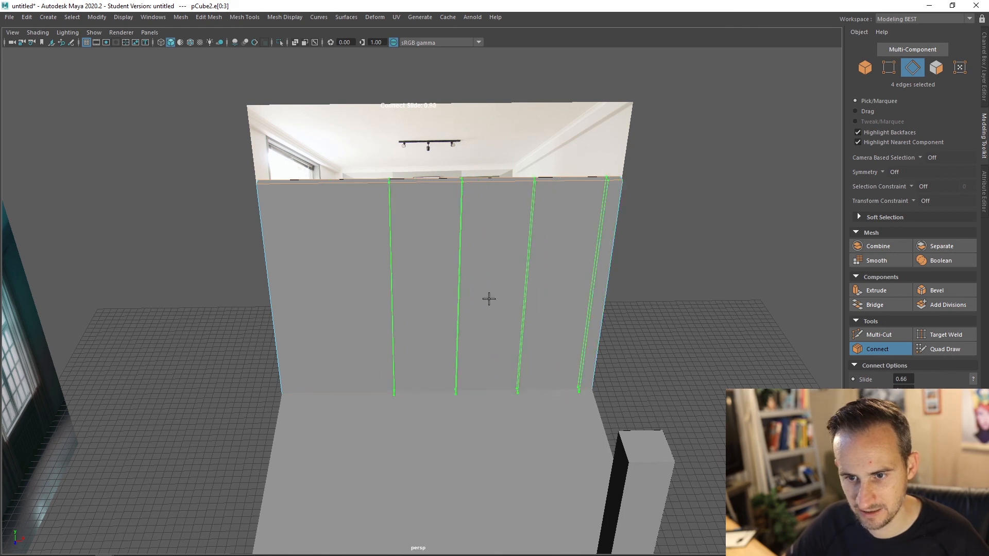
pyautogui.hotkey('ctrl', 'z')
pyautogui.keyDown('ctrl'); pyautogui.moveTo(434, 283); pyautogui.dragTo(487, 290, button='middle'); pyautogui.keyUp('ctrl')
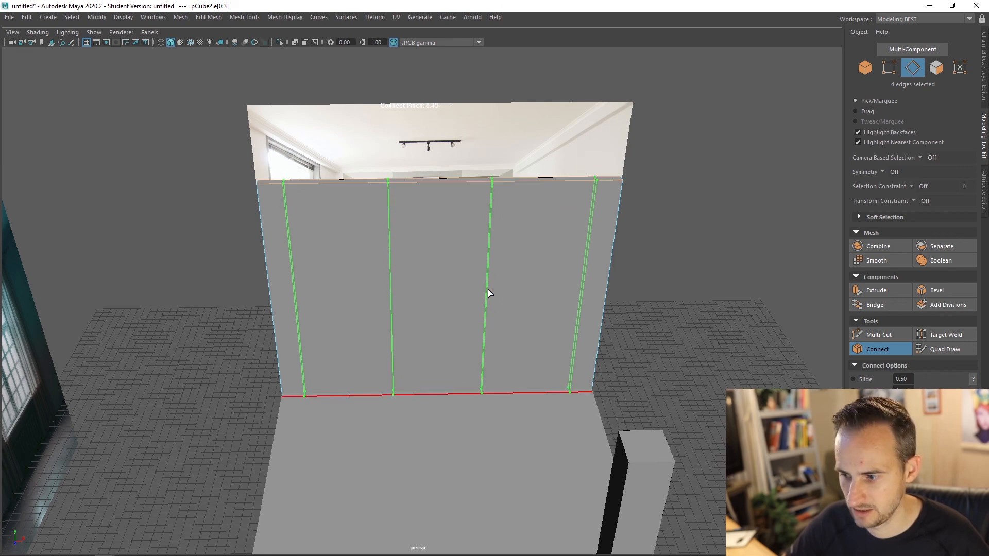
pyautogui.moveTo(484, 346)
pyautogui.keyDown('alt'); pyautogui.mouseDown()
pyautogui.moveTo(471, 341)
pyautogui.moveTo(481, 340)
pyautogui.moveTo(498, 381)
pyautogui.moveTo(477, 344)
pyautogui.mouseUp(); pyautogui.keyUp('alt')
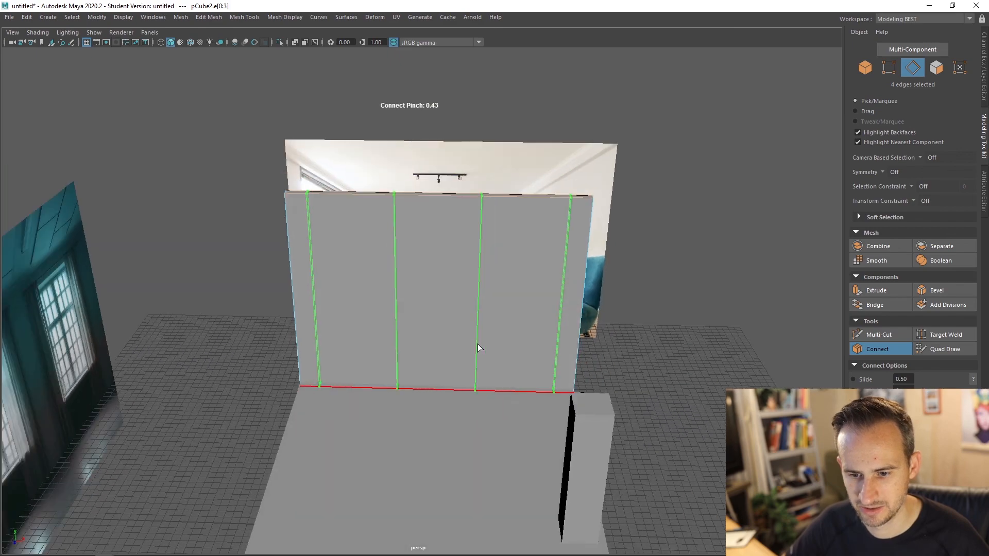
pyautogui.moveTo(460, 286)
pyautogui.keyDown('alt'); pyautogui.mouseDown()
pyautogui.moveTo(347, 305)
pyautogui.moveTo(285, 291)
pyautogui.moveTo(511, 290)
pyautogui.moveTo(462, 273)
pyautogui.moveTo(469, 279)
pyautogui.mouseUp(); pyautogui.keyUp('alt')
pyautogui.press('q')
# Step: Select the back wall's middle face in face mode and undo the trial edit made to it
pyautogui.moveTo(431, 271); pyautogui.dragTo(463, 273, button='right')
pyautogui.click(463, 274)
pyautogui.keyDown('alt'); pyautogui.moveTo(478, 282); pyautogui.dragTo(437, 351); pyautogui.keyUp('alt')
pyautogui.hotkey('ctrl', 'z')
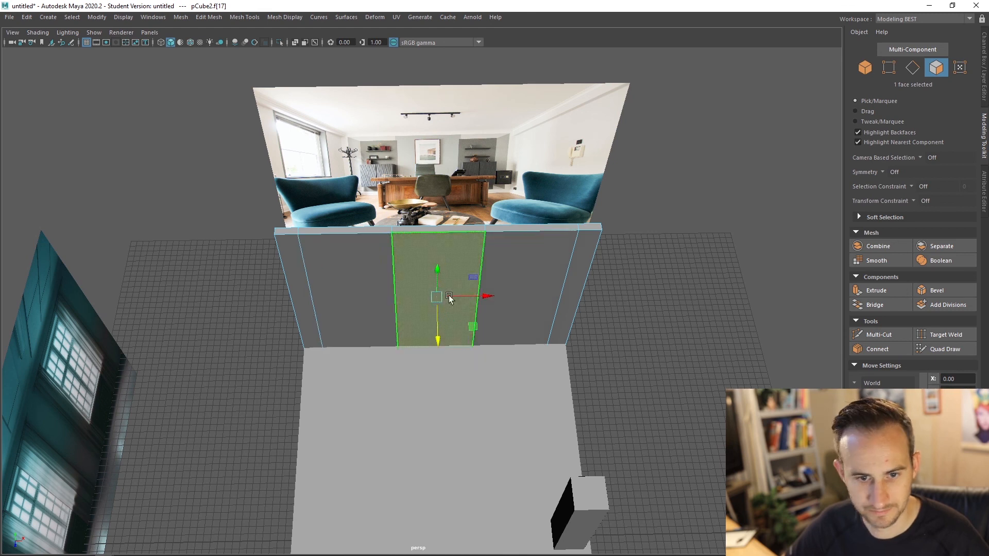
# Step: Switch to the Maya Classic workspace and review the Move Tool's Smart Duplicate settings
pyautogui.click(916, 20)
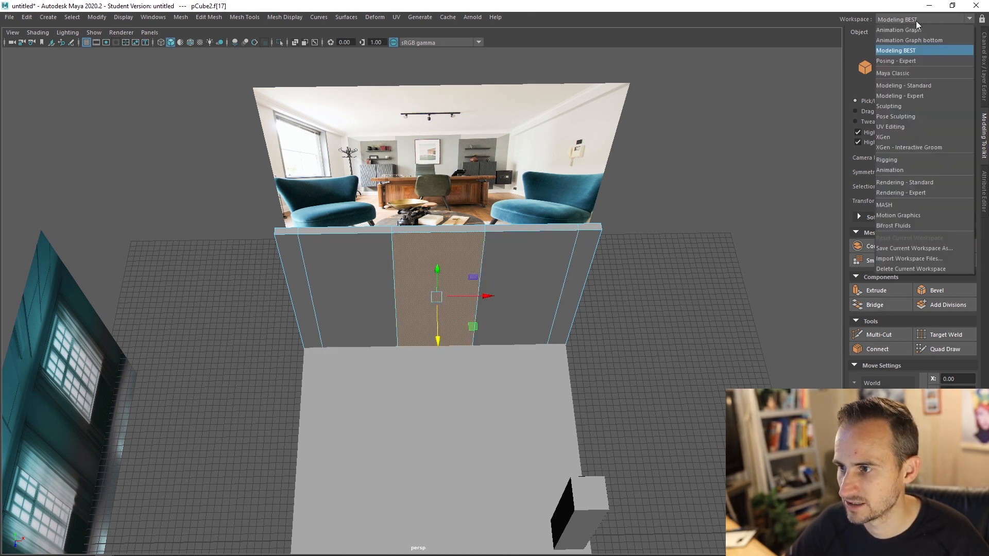
pyautogui.click(914, 72)
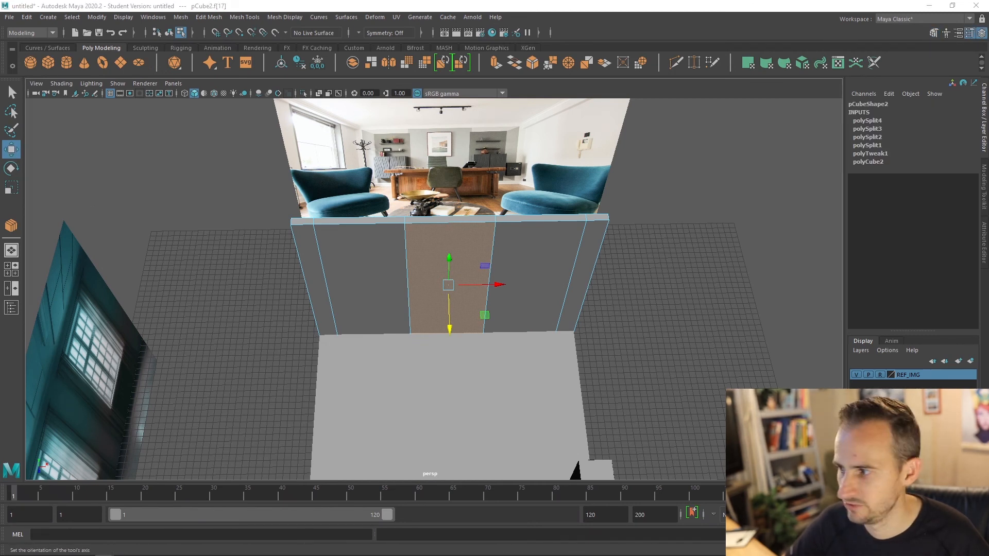
pyautogui.doubleClick(11, 149)
pyautogui.moveTo(566, 111); pyautogui.dragTo(483, 102)
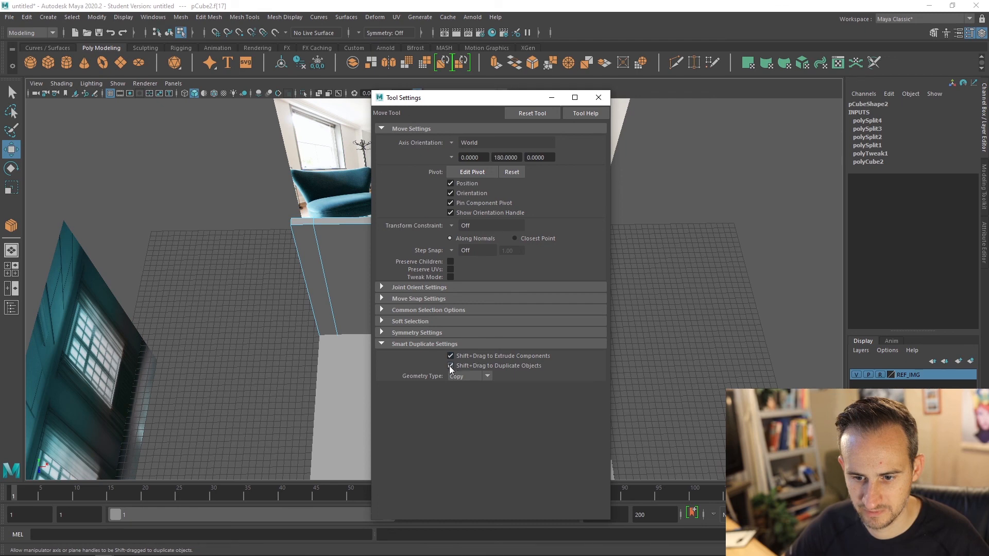
pyautogui.click(599, 97)
# Step: Try extruding the back wall's middle face about 40 cm into the room with the Move Tool, and undo it
pyautogui.keyDown('alt'); pyautogui.moveTo(457, 319); pyautogui.dragTo(433, 337); pyautogui.keyUp('alt')
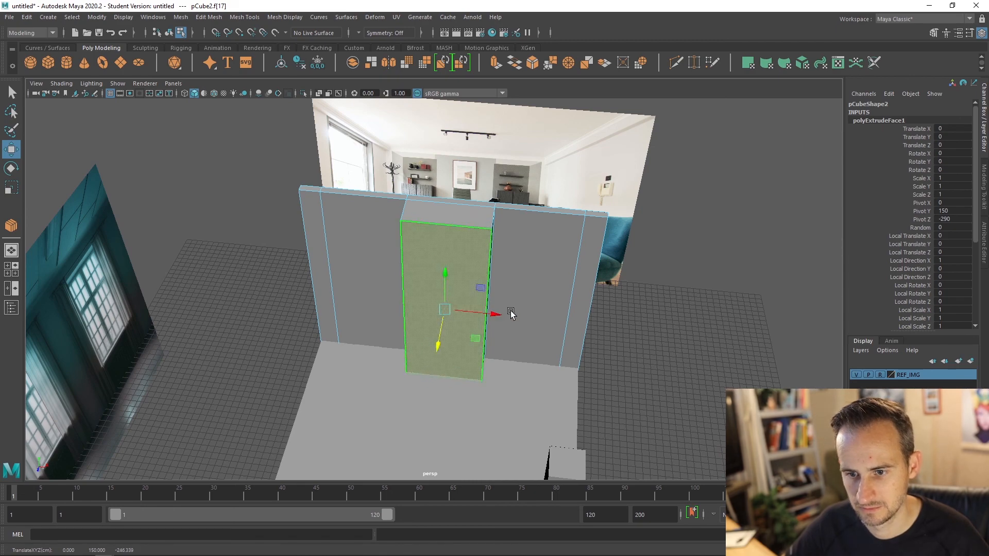
pyautogui.keyDown('alt'); pyautogui.moveTo(511, 314); pyautogui.dragTo(534, 333); pyautogui.keyUp('alt')
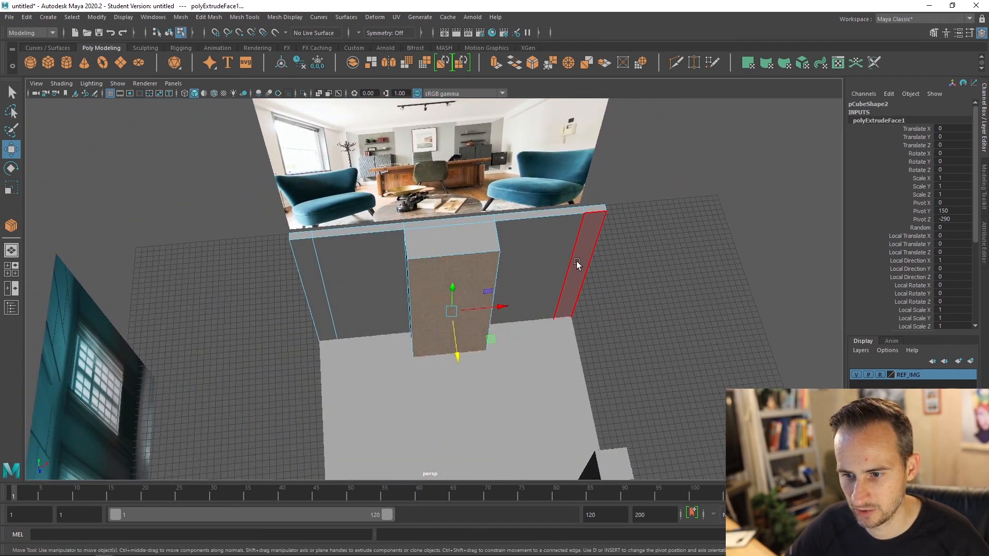
pyautogui.hotkey('ctrl', 'z')
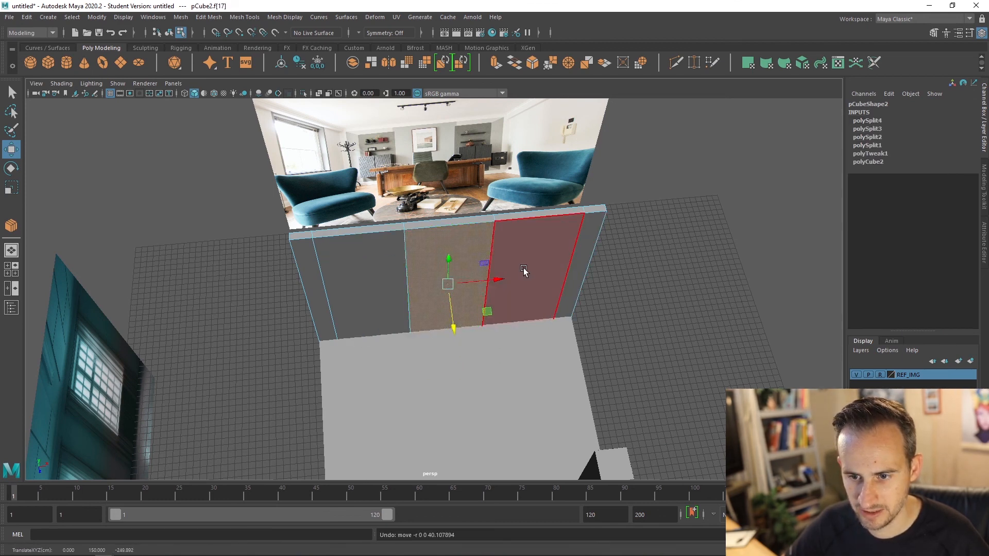
# Step: Extrude the back wall's three wide central faces a short distance into the room, leaving the narrow end faces in place
pyautogui.click(523, 274)
pyautogui.click(319, 290)
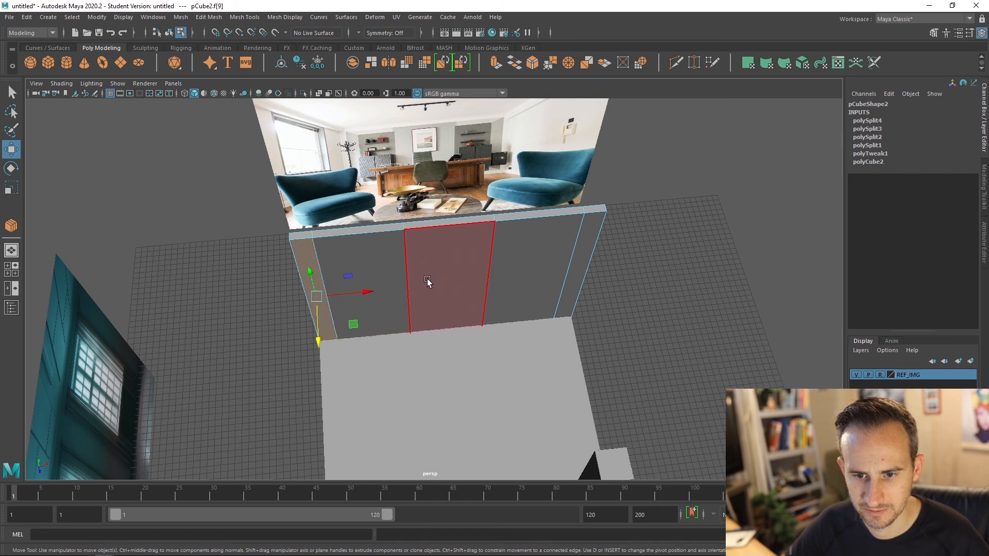
pyautogui.click(448, 278)
pyautogui.click(380, 264)
pyautogui.keyDown('shift'); pyautogui.click(515, 268); pyautogui.keyUp('shift')
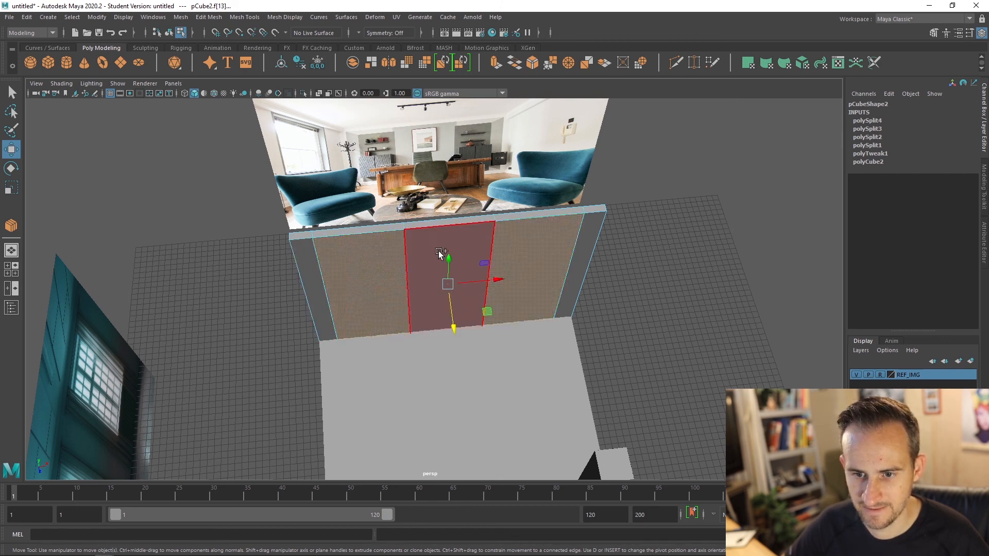
pyautogui.keyDown('shift'); pyautogui.moveTo(458, 325); pyautogui.dragTo(461, 341); pyautogui.keyUp('shift')
pyautogui.keyDown('alt'); pyautogui.moveTo(541, 302); pyautogui.dragTo(563, 285); pyautogui.keyUp('alt')
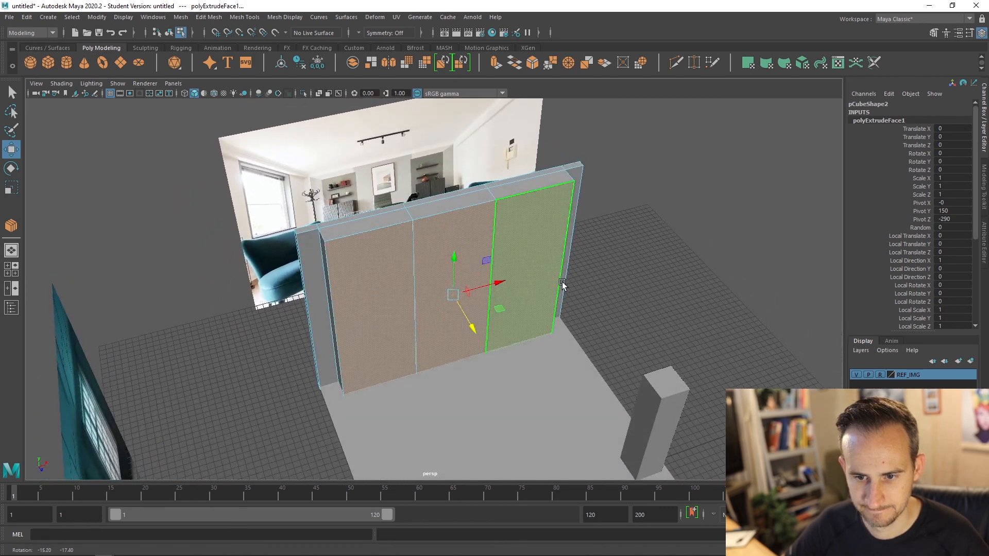
# Step: Extrude the back wall's middle face further into the room to form a projecting chimney breast
pyautogui.click(472, 236)
pyautogui.keyDown('shift'); pyautogui.moveTo(470, 330); pyautogui.dragTo(486, 350); pyautogui.keyUp('shift')
pyautogui.keyDown('alt'); pyautogui.moveTo(499, 329); pyautogui.dragTo(547, 269); pyautogui.keyUp('alt')
# Step: Select the two wall faces flanking the chimney breast and extrude them with an Offset of 10.9 to inset the panels
pyautogui.click(358, 266)
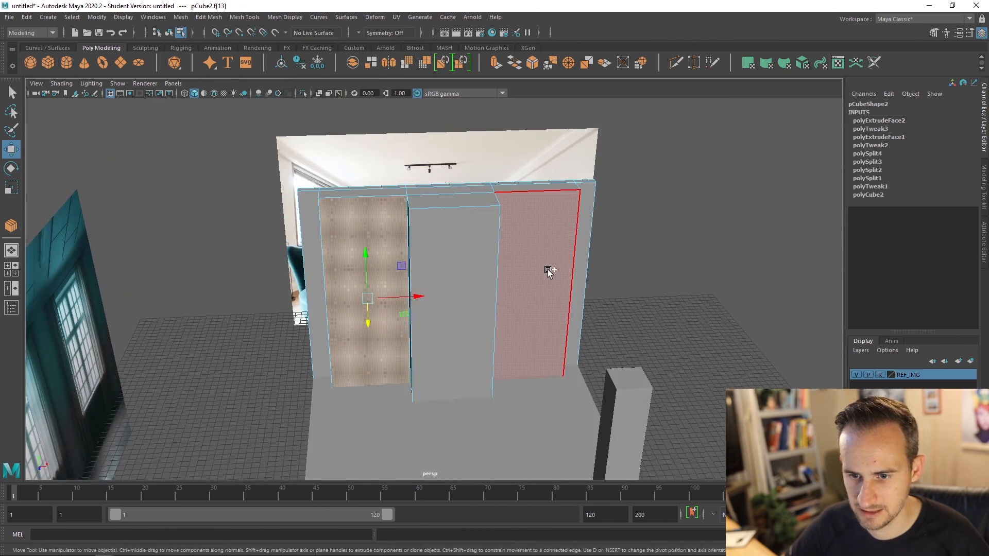
pyautogui.keyDown('shift'); pyautogui.click(548, 269); pyautogui.keyUp('shift')
pyautogui.keyDown('alt'); pyautogui.moveTo(487, 323); pyautogui.dragTo(479, 315); pyautogui.keyUp('alt')
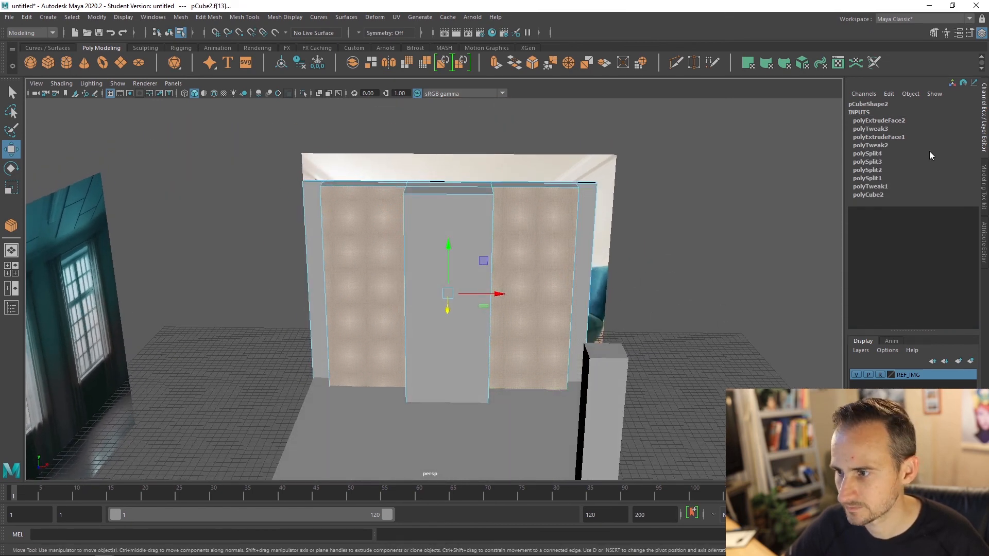
pyautogui.click(984, 200)
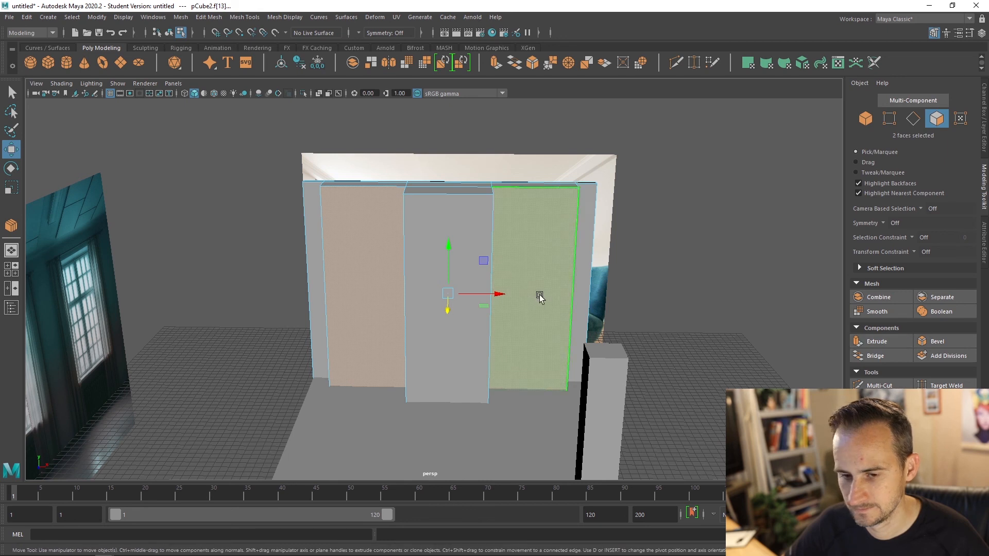
pyautogui.keyDown('shift'); pyautogui.rightClick(528, 249); pyautogui.keyUp('shift')
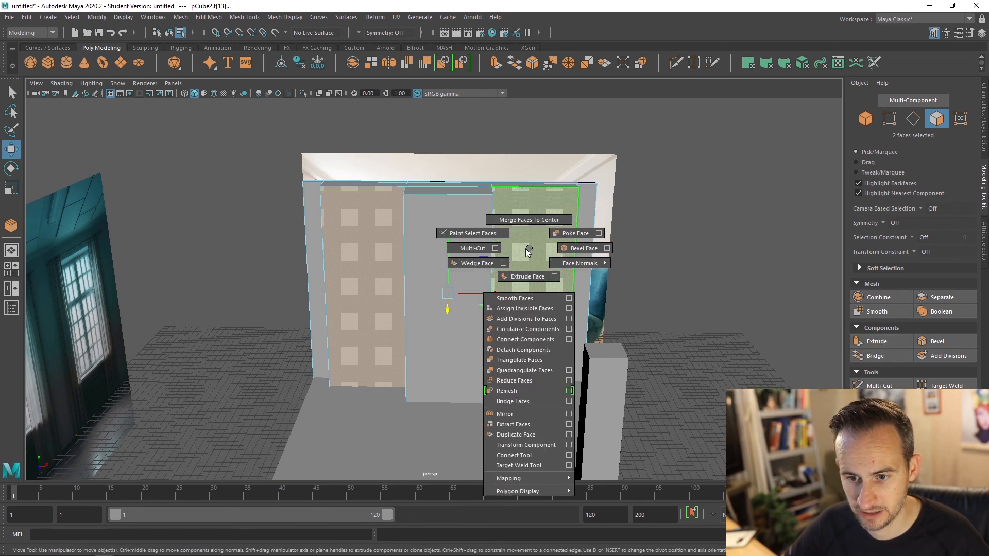
pyautogui.click(517, 276)
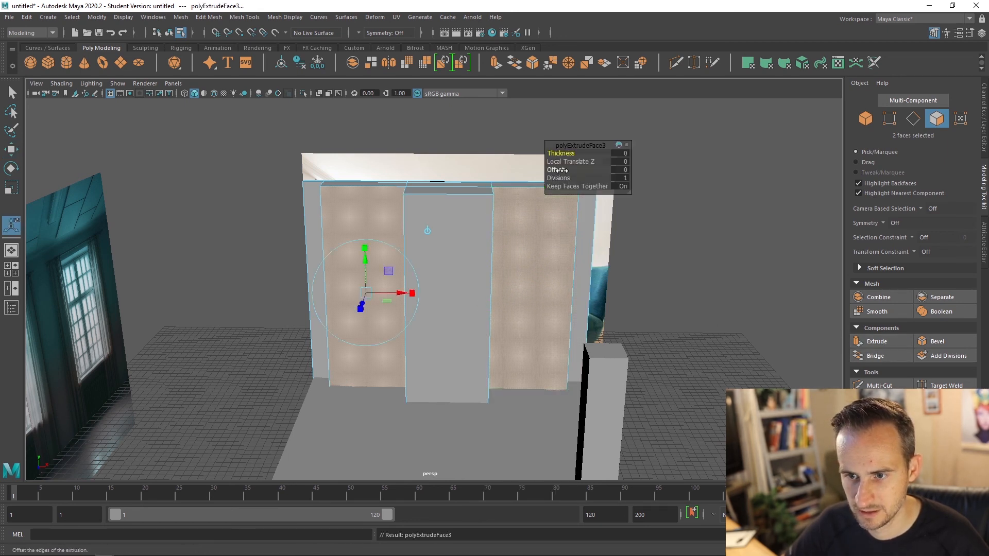
pyautogui.moveTo(567, 171); pyautogui.dragTo(618, 182)
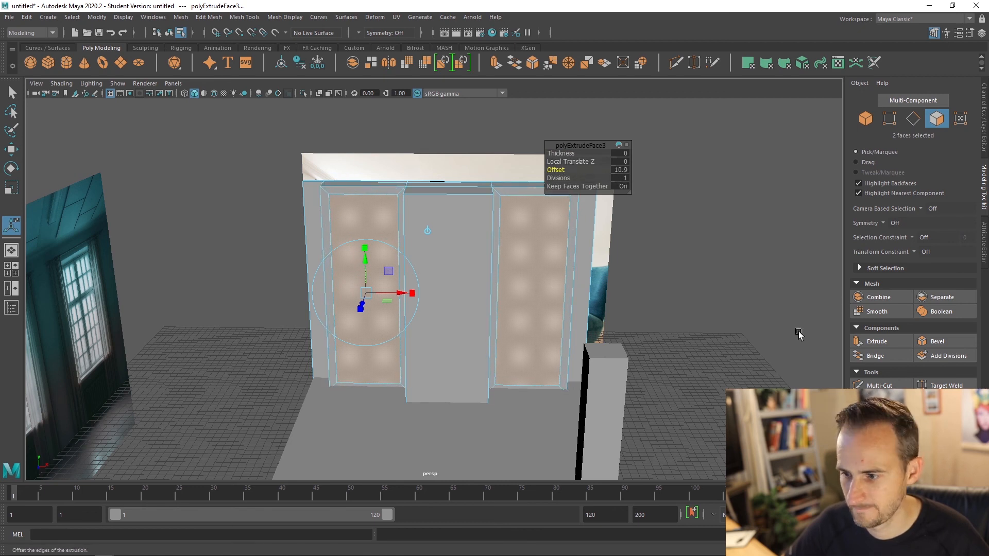
# Step: Extrude the two inset panels back into the wall with a Thickness of about -19.4 to form alcoves
pyautogui.click(877, 342)
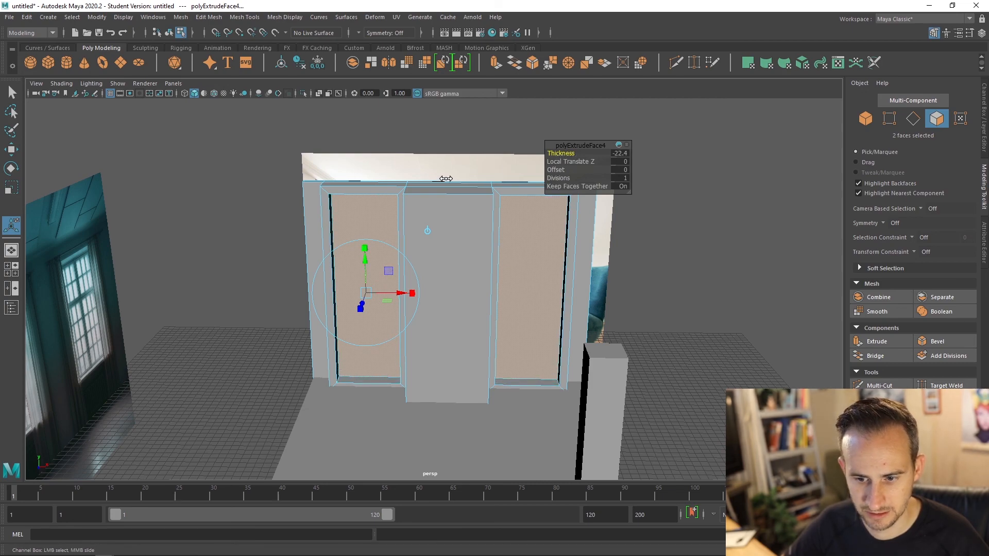
pyautogui.moveTo(447, 180); pyautogui.dragTo(504, 227, button='middle')
pyautogui.keyDown('alt'); pyautogui.moveTo(504, 227); pyautogui.dragTo(618, 232); pyautogui.keyUp('alt')
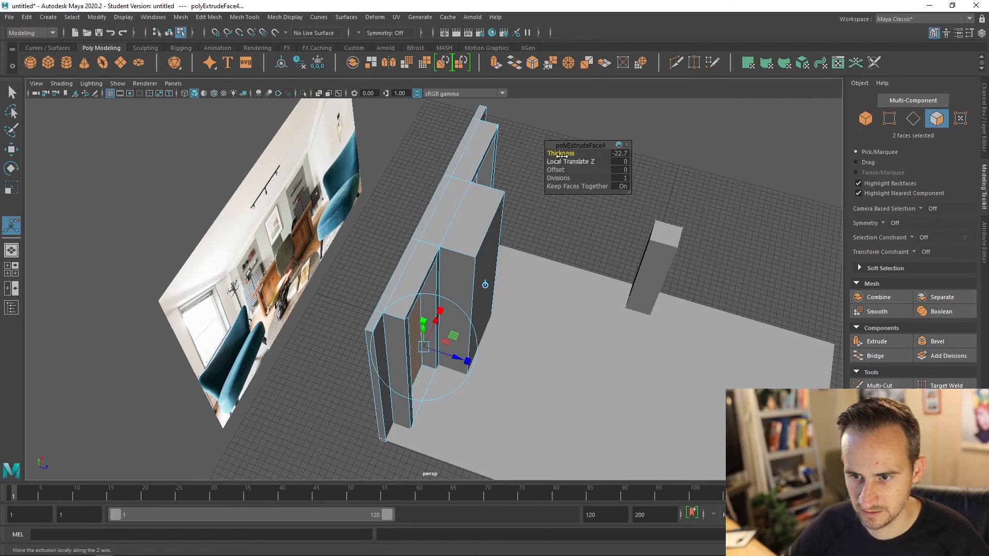
pyautogui.moveTo(582, 159); pyautogui.dragTo(524, 170, button='middle')
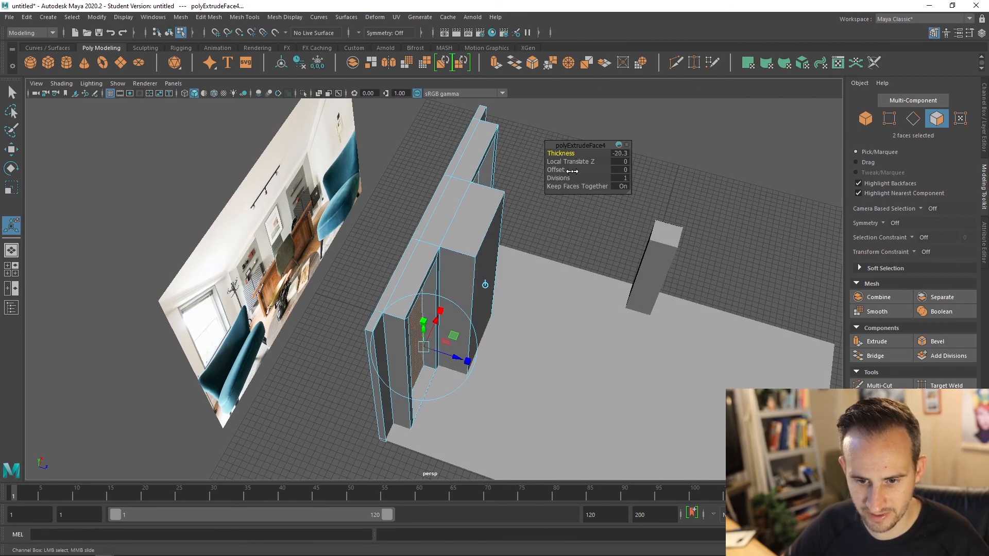
pyautogui.keyDown('alt'); pyautogui.moveTo(579, 175); pyautogui.dragTo(323, 273); pyautogui.keyUp('alt')
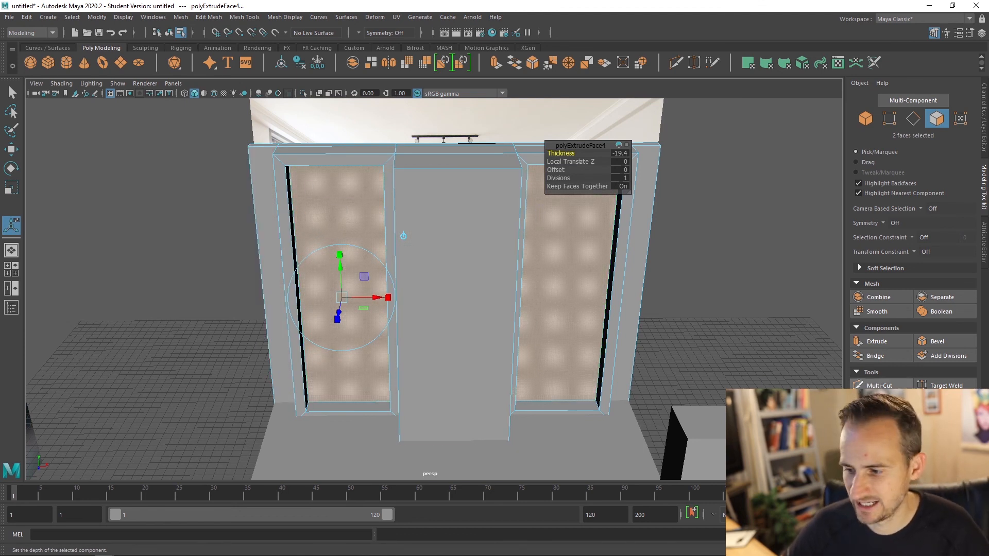
# Step: Try adding a vertical edge loop near each end of the back wall with Multi-Cut
pyautogui.click(879, 390)
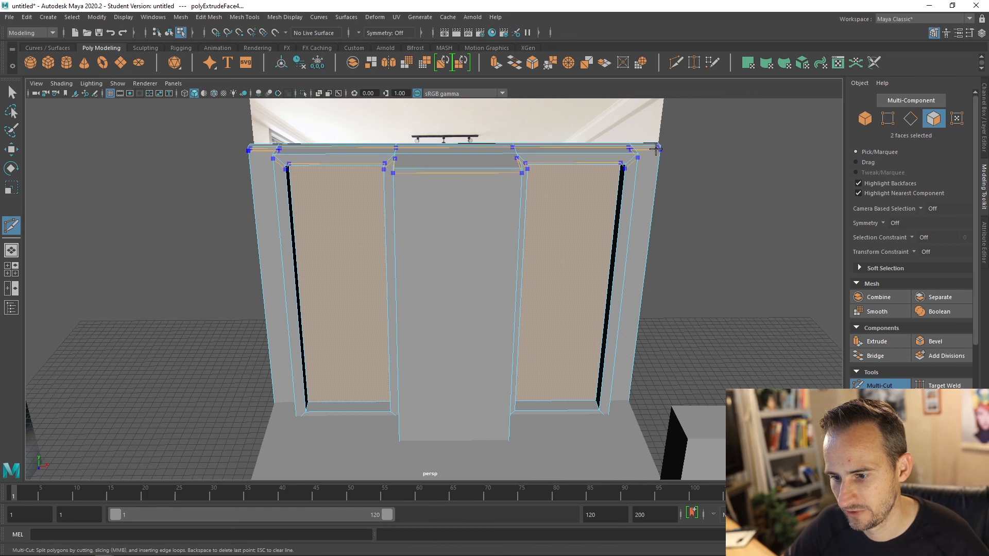
pyautogui.keyDown('alt'); pyautogui.moveTo(644, 157); pyautogui.dragTo(623, 241, button='right'); pyautogui.keyUp('alt')
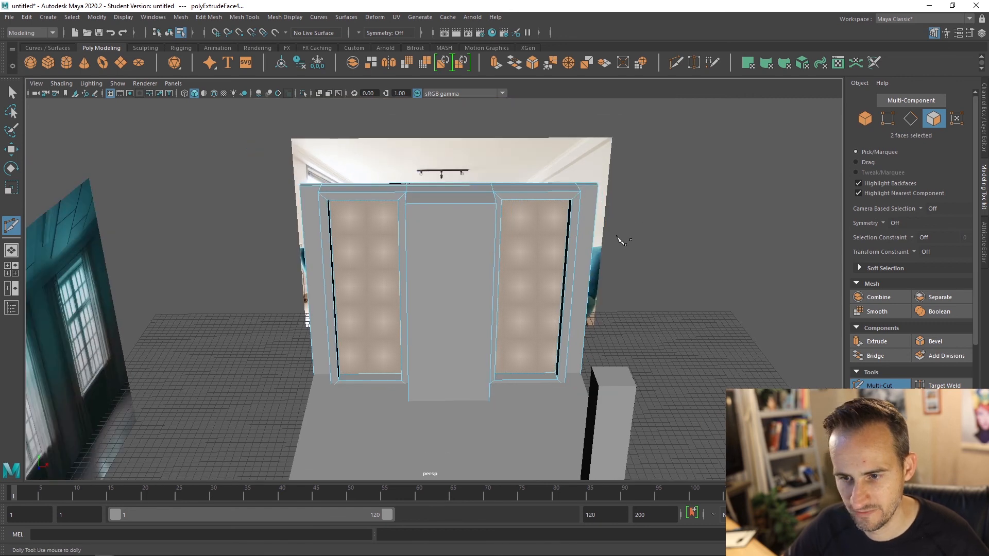
pyautogui.keyDown('ctrl'); pyautogui.click(592, 185); pyautogui.keyUp('ctrl')
pyautogui.keyDown('ctrl'); pyautogui.click(330, 195); pyautogui.keyUp('ctrl')
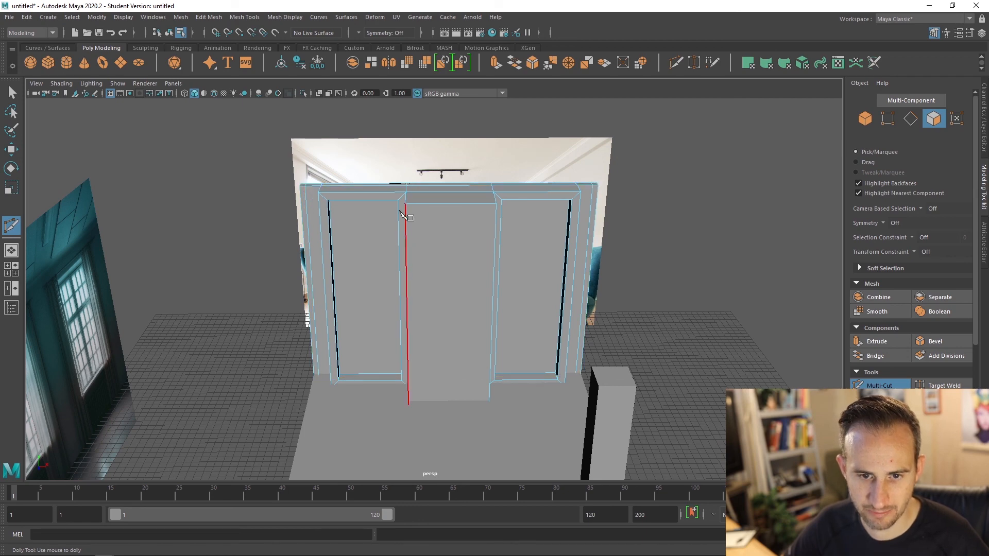
# Step: Try extruding the narrow face strips at both ends of the back wall about 374 units forward as side walls, and undo it
pyautogui.press('q')
pyautogui.rightClick(378, 232)
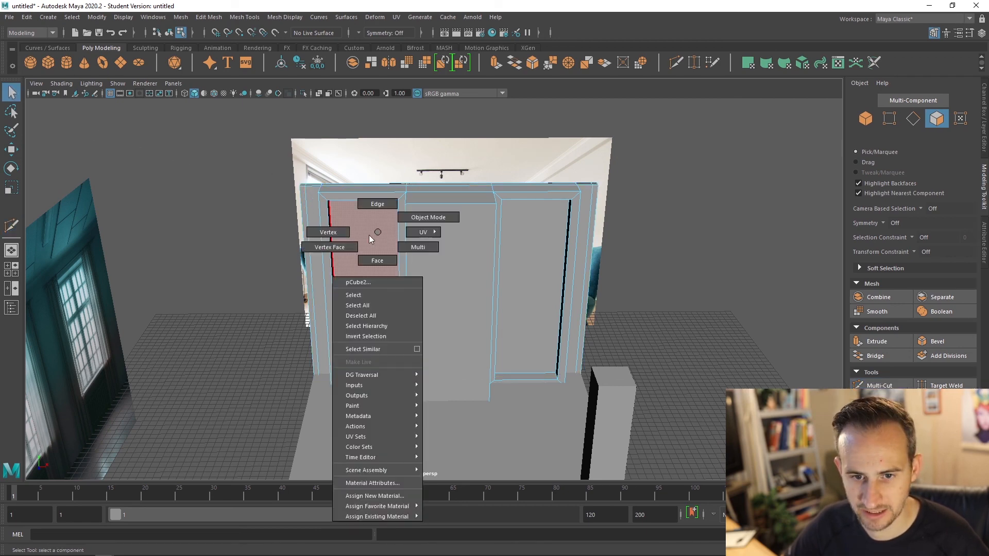
pyautogui.click(376, 261)
pyautogui.click(312, 237)
pyautogui.click(590, 251)
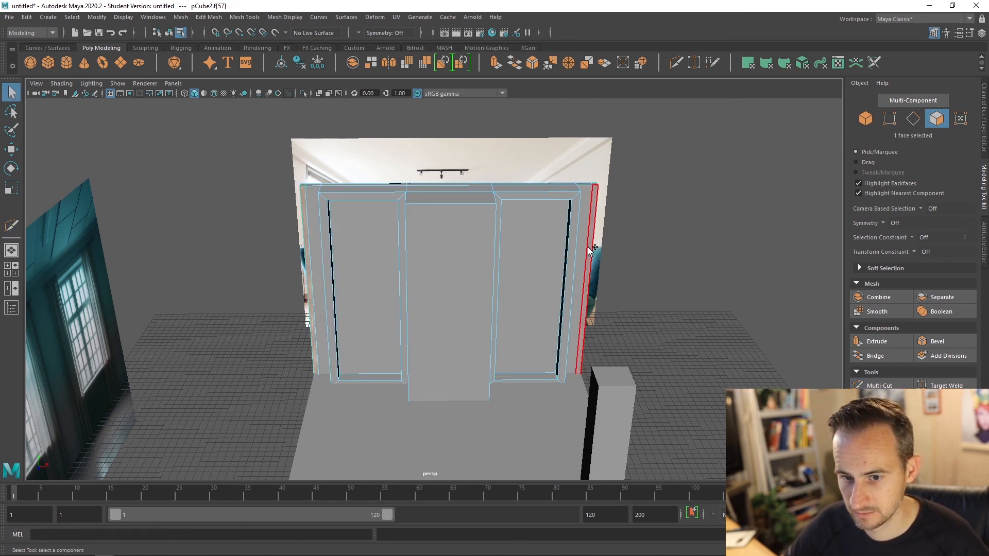
pyautogui.keyDown('shift'); pyautogui.click(590, 252); pyautogui.keyUp('shift')
pyautogui.press('w')
pyautogui.keyDown('alt'); pyautogui.moveTo(498, 365); pyautogui.dragTo(536, 404); pyautogui.keyUp('alt')
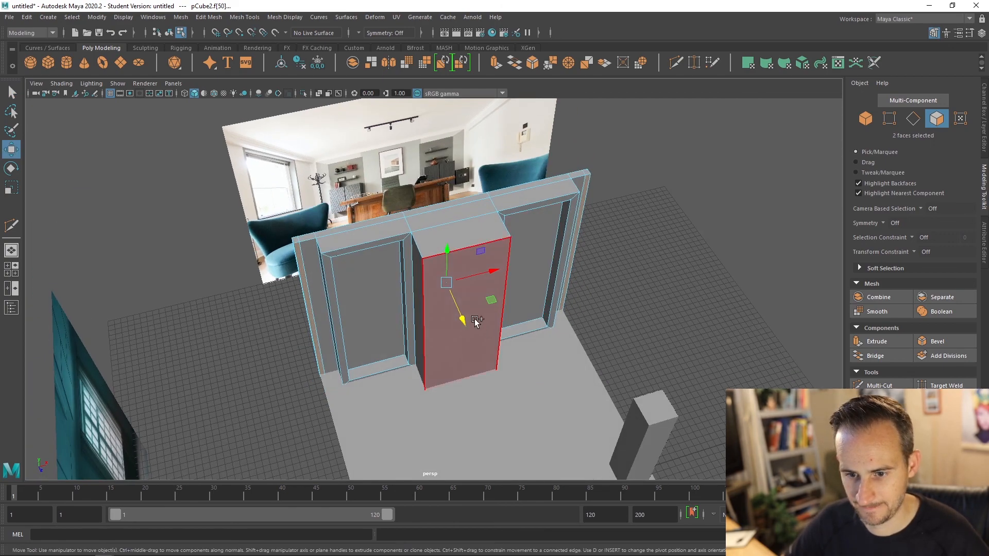
pyautogui.keyDown('shift'); pyautogui.moveTo(471, 317); pyautogui.dragTo(590, 538); pyautogui.keyUp('shift')
pyautogui.keyDown('alt'); pyautogui.moveTo(615, 412); pyautogui.dragTo(638, 284); pyautogui.keyUp('alt')
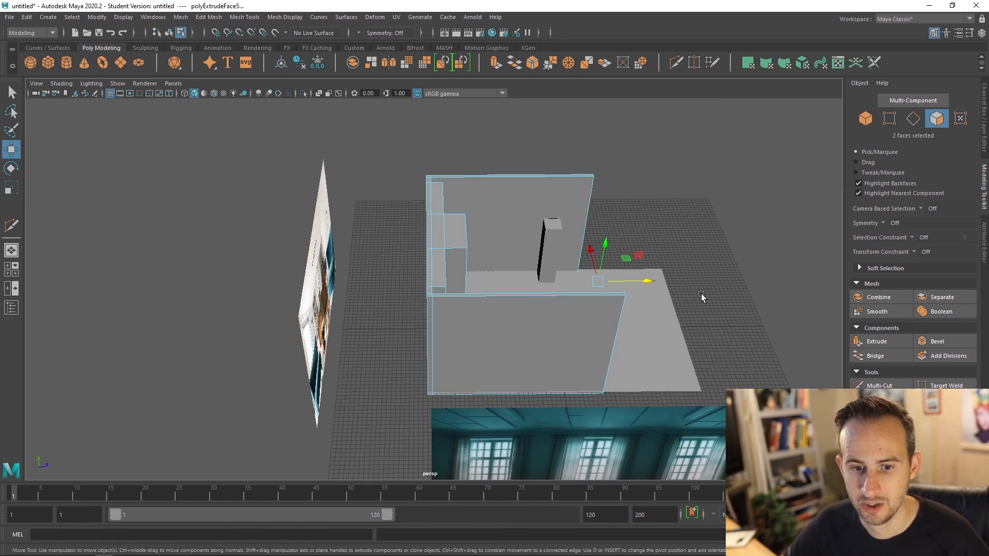
pyautogui.keyDown('alt'); pyautogui.moveTo(701, 296); pyautogui.dragTo(569, 283); pyautogui.keyUp('alt')
pyautogui.hotkey('ctrl', 'z')
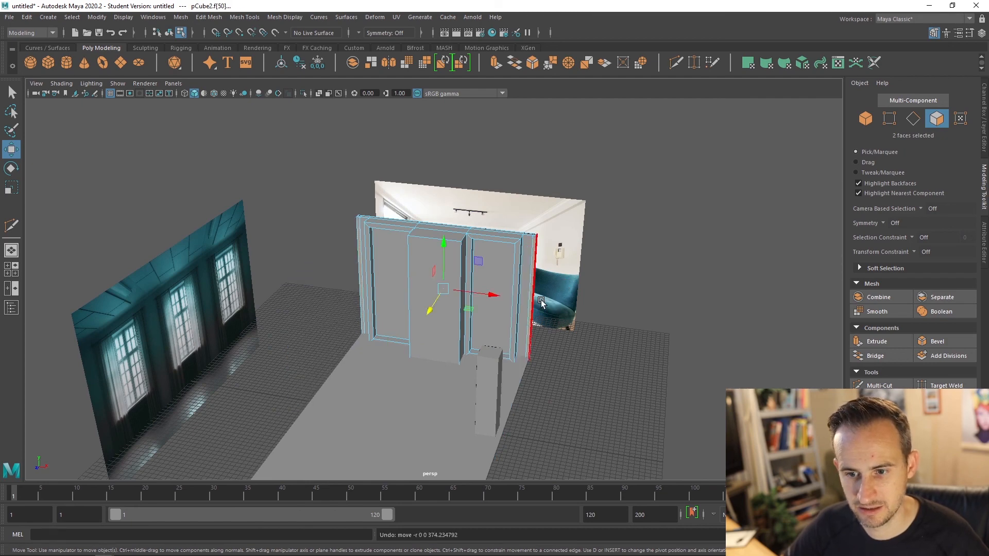
# Step: Reselect the outer end faces of the back wall, try extruding them along the floor as side walls again, and undo it
pyautogui.click(620, 290)
pyautogui.scroll(5, 582, 321)
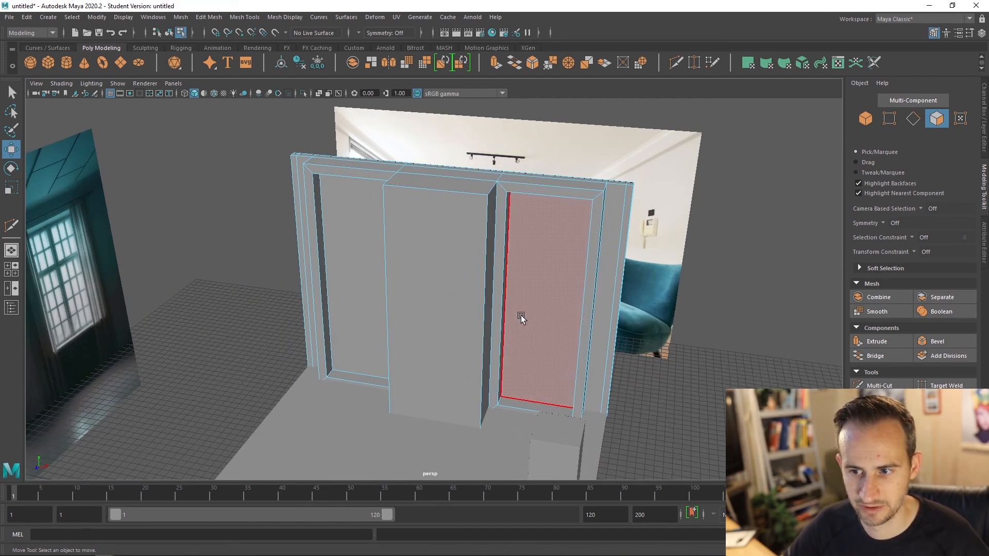
pyautogui.moveTo(521, 318)
pyautogui.keyDown('alt'); pyautogui.mouseDown()
pyautogui.moveTo(490, 316)
pyautogui.moveTo(512, 320)
pyautogui.mouseUp(); pyautogui.keyUp('alt')
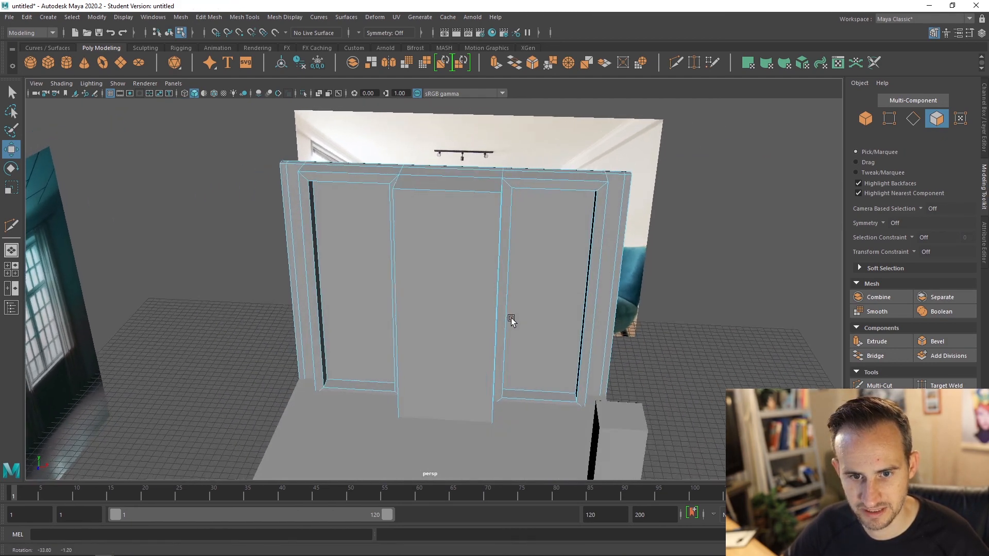
pyautogui.keyDown('alt'); pyautogui.moveTo(393, 324); pyautogui.dragTo(496, 295); pyautogui.keyUp('alt')
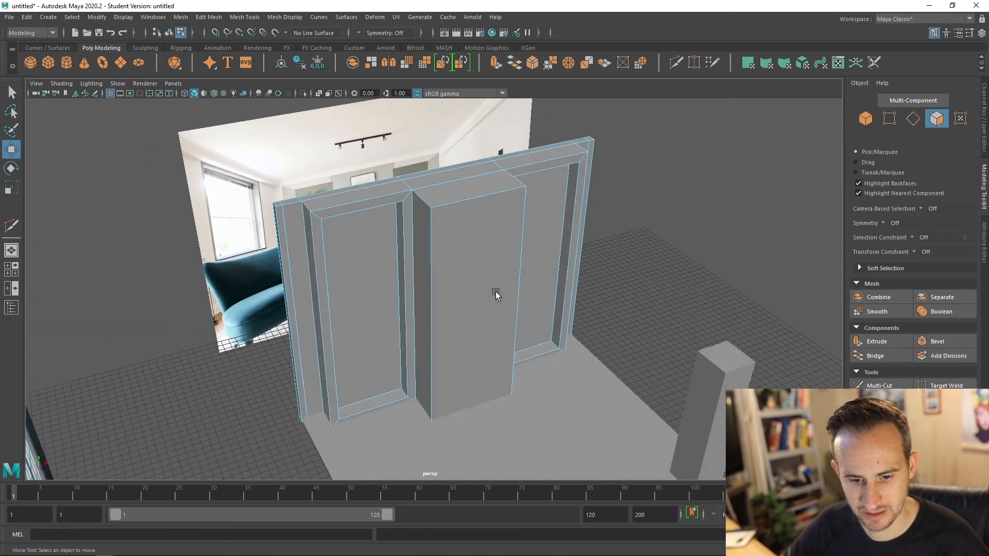
pyautogui.click(287, 288)
pyautogui.keyDown('shift'); pyautogui.click(579, 242); pyautogui.keyUp('shift')
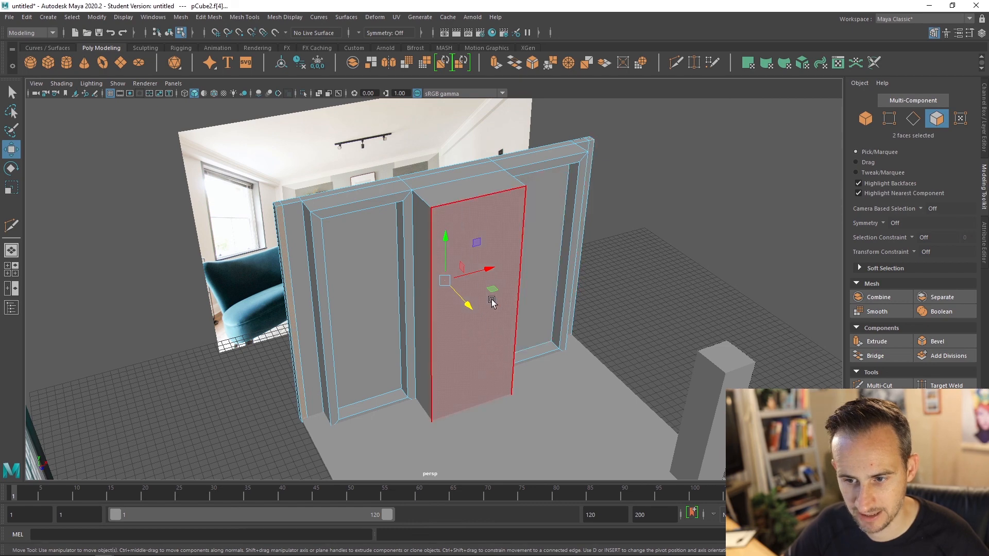
pyautogui.keyDown('alt'); pyautogui.moveTo(586, 254); pyautogui.dragTo(633, 233); pyautogui.keyUp('alt')
pyautogui.keyDown('shift'); pyautogui.click(603, 230); pyautogui.keyUp('shift')
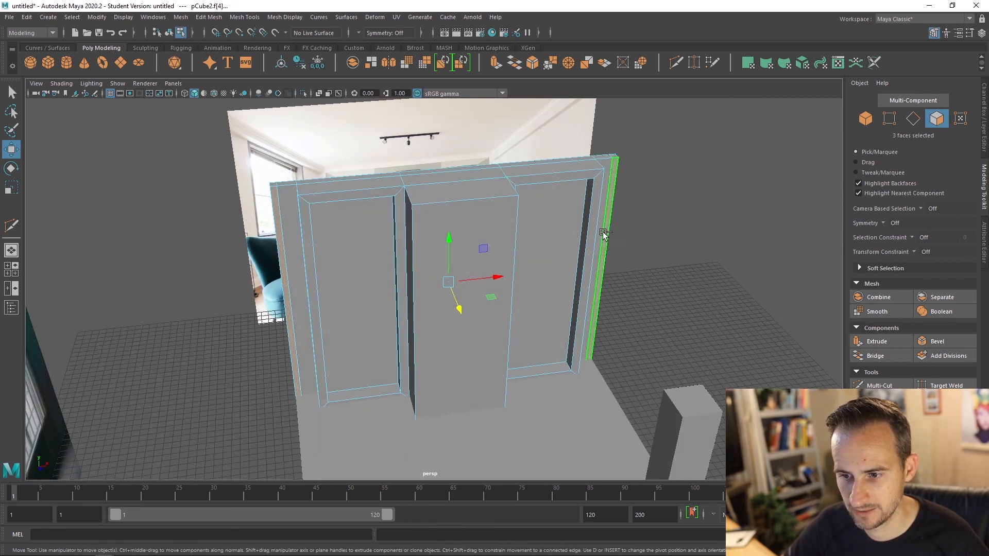
pyautogui.keyDown('alt'); pyautogui.moveTo(448, 307); pyautogui.dragTo(400, 264); pyautogui.keyUp('alt')
pyautogui.scroll(-3, 562, 346)
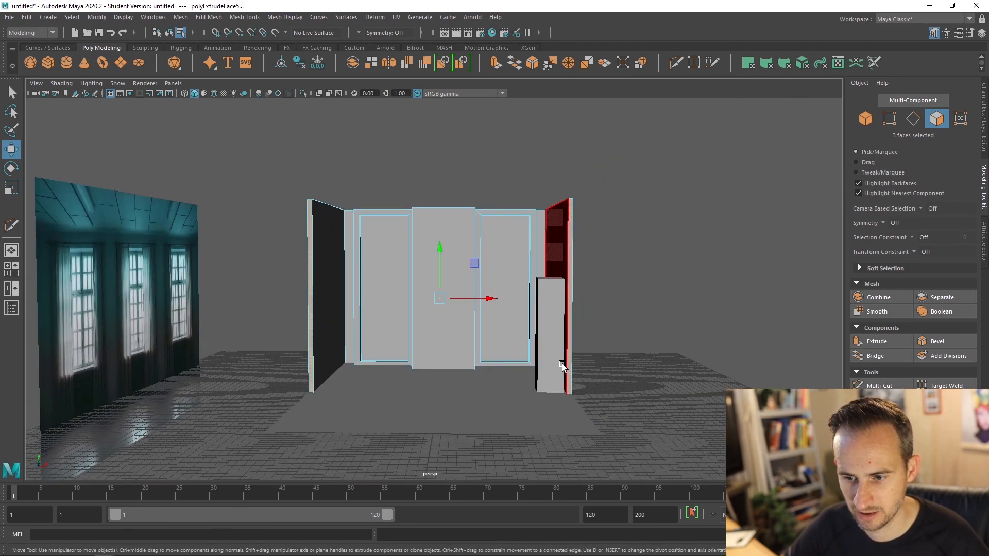
pyautogui.keyDown('alt'); pyautogui.moveTo(563, 366); pyautogui.dragTo(426, 338); pyautogui.keyUp('alt')
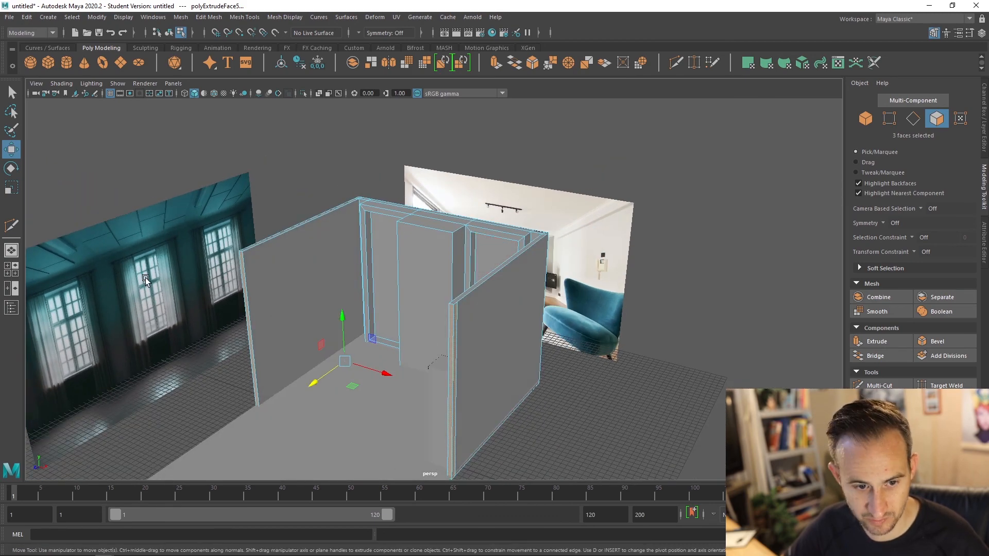
pyautogui.keyDown('alt'); pyautogui.moveTo(364, 258); pyautogui.dragTo(495, 286); pyautogui.keyUp('alt')
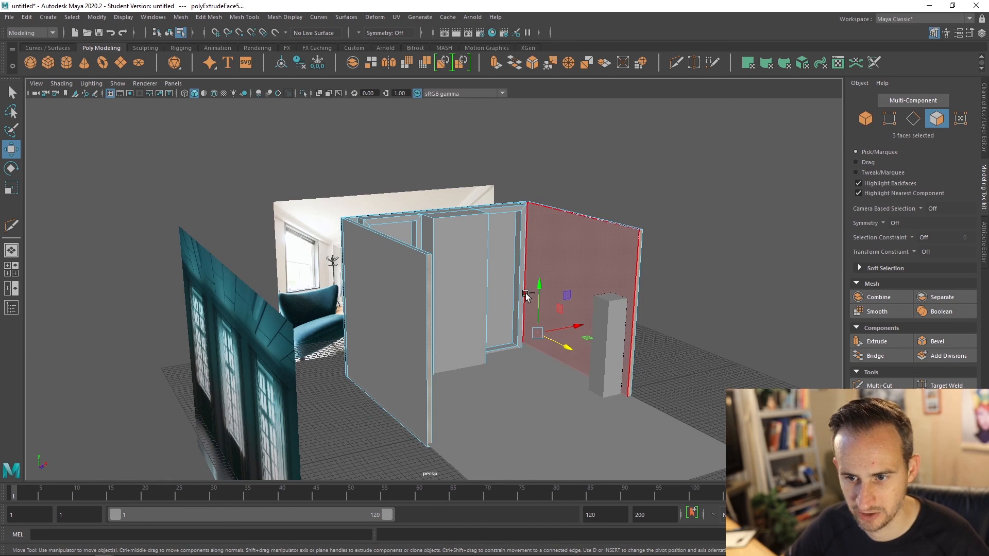
pyautogui.hotkey('ctrl', 'z')
pyautogui.hotkey('ctrl', 'z')
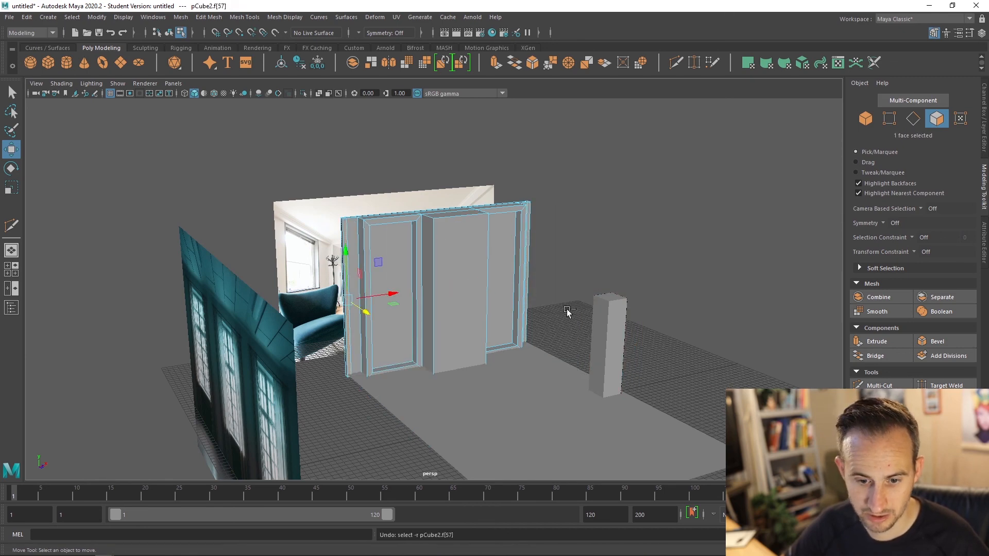
# Step: Undo the edge loops at both ends of the back wall, keeping the alcove extrusions
pyautogui.keyDown('alt'); pyautogui.moveTo(267, 347); pyautogui.dragTo(348, 277); pyautogui.keyUp('alt')
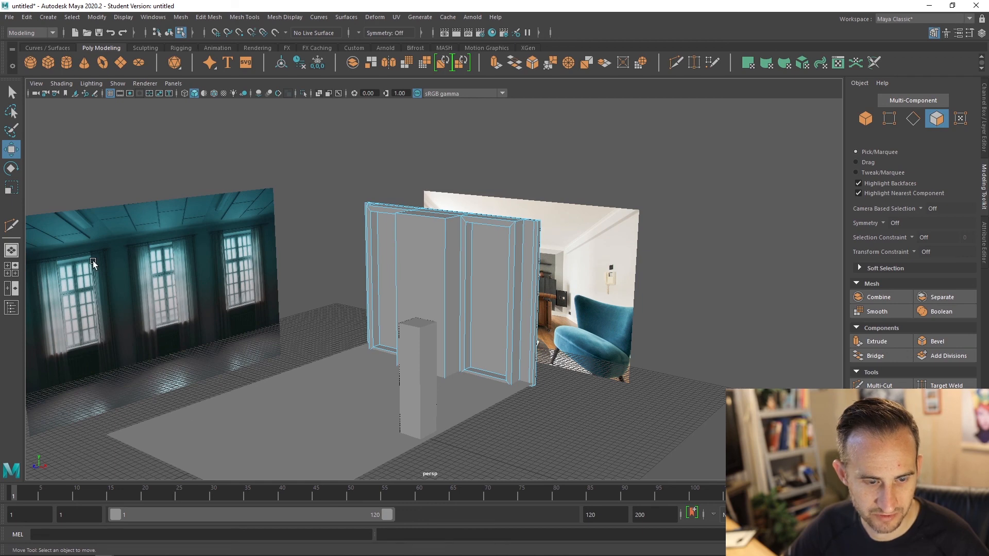
pyautogui.click(414, 315)
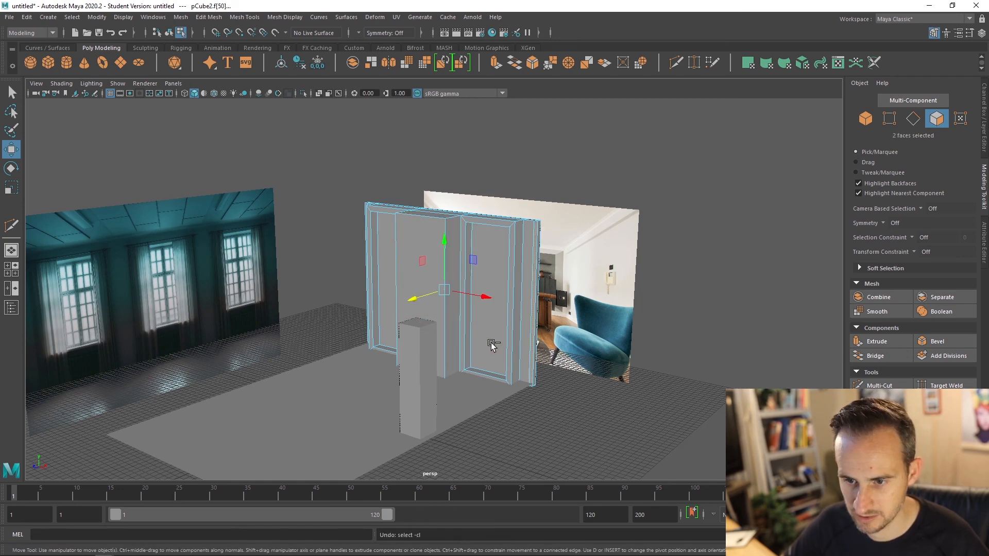
pyautogui.hotkey('ctrl', 'z')
pyautogui.hotkey('ctrl', 'z')
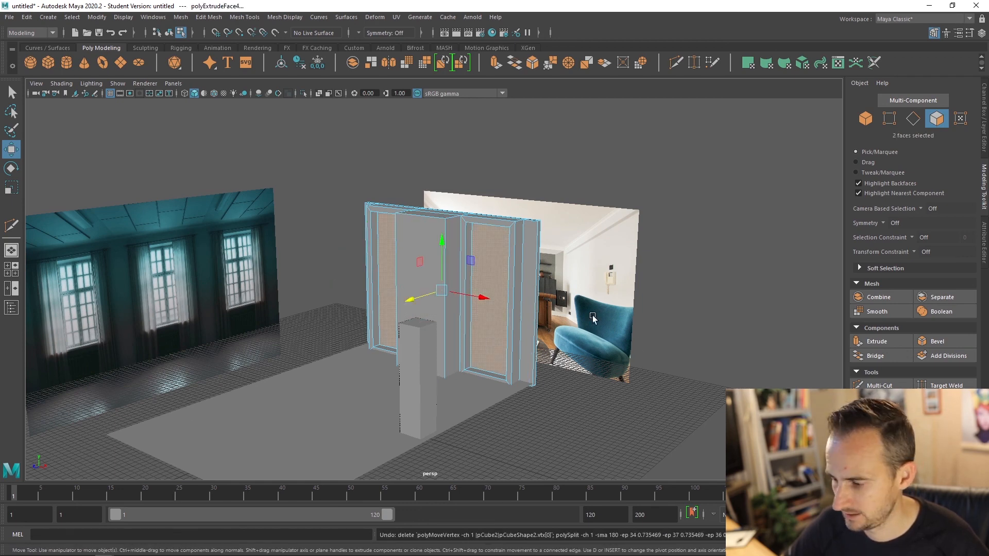
pyautogui.press('f')
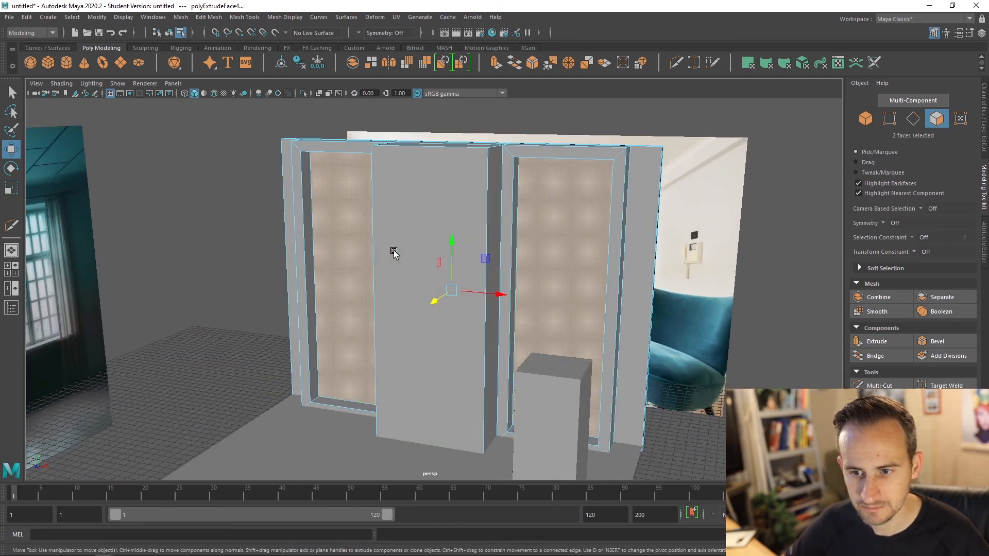
pyautogui.keyDown('alt'); pyautogui.moveTo(394, 252); pyautogui.dragTo(412, 304); pyautogui.keyUp('alt')
pyautogui.scroll(-3, 414, 304)
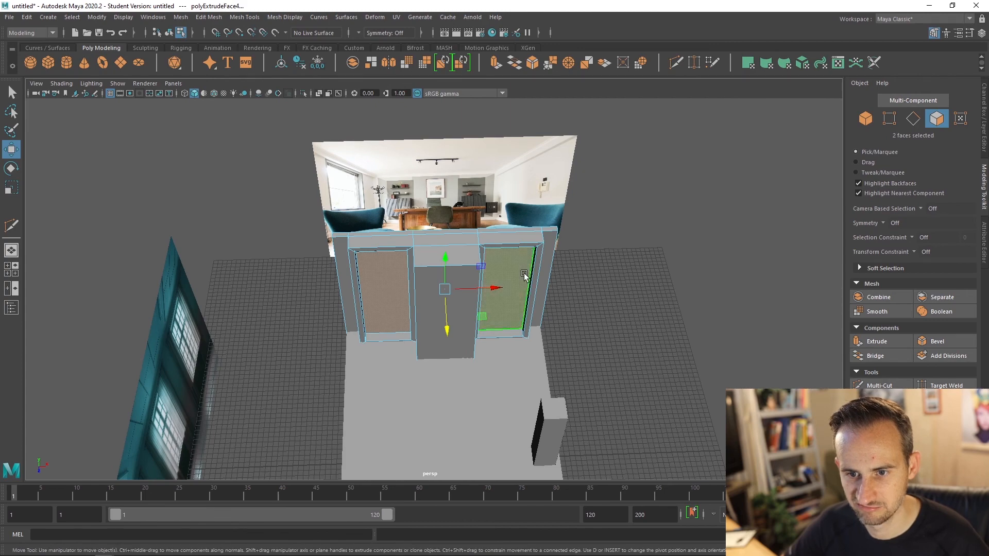
# Step: Examine the chimney breast and recessed alcoves of the back wall from several sides against the reference images
pyautogui.scroll(3, 524, 277)
pyautogui.keyDown('alt'); pyautogui.moveTo(524, 277); pyautogui.dragTo(527, 238); pyautogui.keyUp('alt')
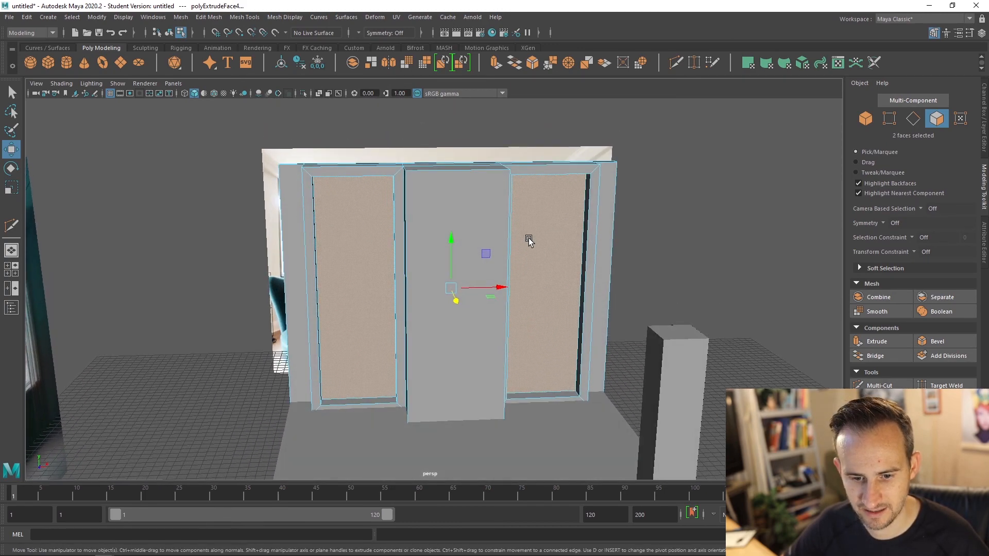
pyautogui.scroll(2, 515, 289)
pyautogui.keyDown('alt'); pyautogui.moveTo(485, 344); pyautogui.dragTo(508, 236, button='middle'); pyautogui.keyUp('alt')
pyautogui.keyDown('alt'); pyautogui.moveTo(492, 330); pyautogui.dragTo(531, 309); pyautogui.keyUp('alt')
pyautogui.keyDown('alt'); pyautogui.moveTo(445, 322); pyautogui.dragTo(440, 322); pyautogui.keyUp('alt')
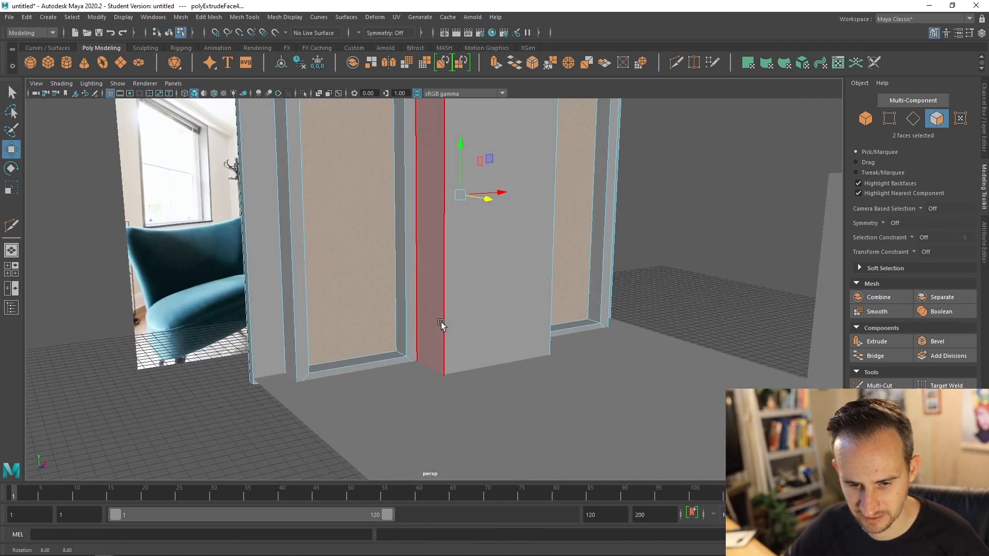
pyautogui.click(369, 402)
pyautogui.keyDown('alt'); pyautogui.moveTo(484, 382); pyautogui.dragTo(500, 363); pyautogui.keyUp('alt')
pyautogui.moveTo(524, 351); pyautogui.dragTo(561, 252, button='right')
pyautogui.moveTo(553, 394); pyautogui.dragTo(515, 339)
pyautogui.keyDown('alt'); pyautogui.moveTo(344, 347); pyautogui.dragTo(436, 344, button='right'); pyautogui.keyUp('alt')
pyautogui.moveTo(436, 346)
pyautogui.keyDown('alt'); pyautogui.mouseDown()
pyautogui.moveTo(410, 369)
pyautogui.moveTo(450, 356)
pyautogui.moveTo(442, 364)
pyautogui.mouseUp(); pyautogui.keyUp('alt')
pyautogui.click(463, 364)
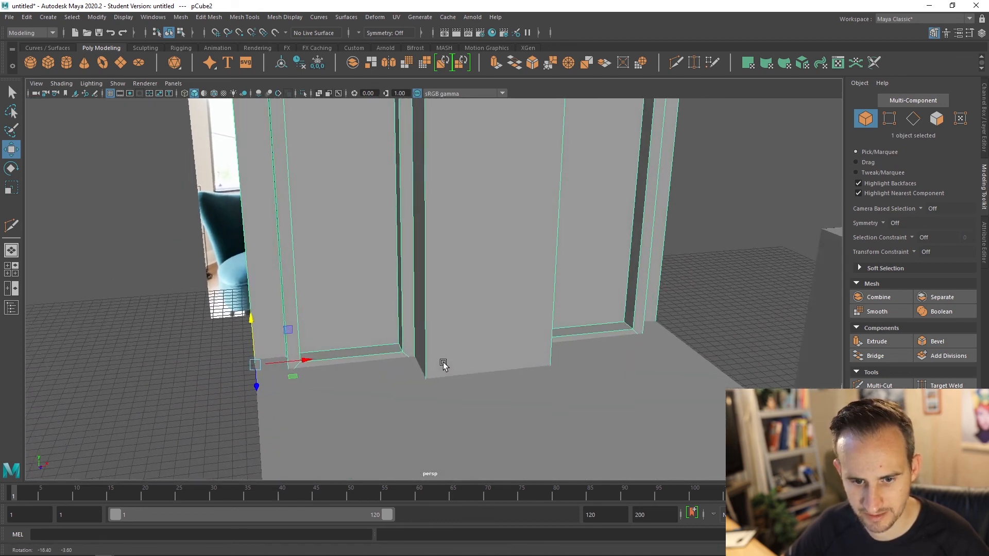
pyautogui.scroll(-3, 453, 350)
pyautogui.keyDown('alt'); pyautogui.moveTo(468, 333); pyautogui.dragTo(364, 320); pyautogui.keyUp('alt')
pyautogui.scroll(-3, 441, 323)
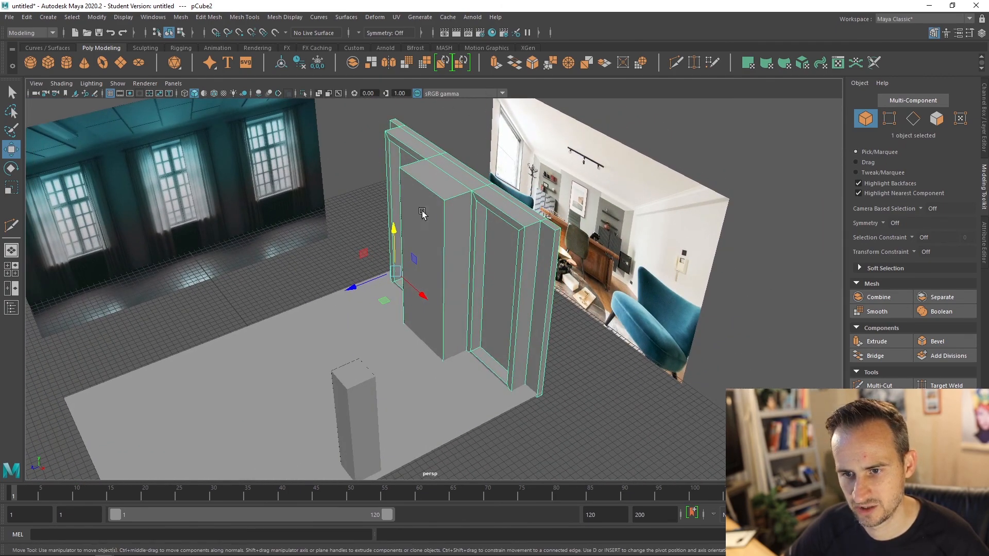
pyautogui.keyDown('alt'); pyautogui.moveTo(429, 184); pyautogui.dragTo(524, 278); pyautogui.keyUp('alt')
pyautogui.scroll(5, 408, 295)
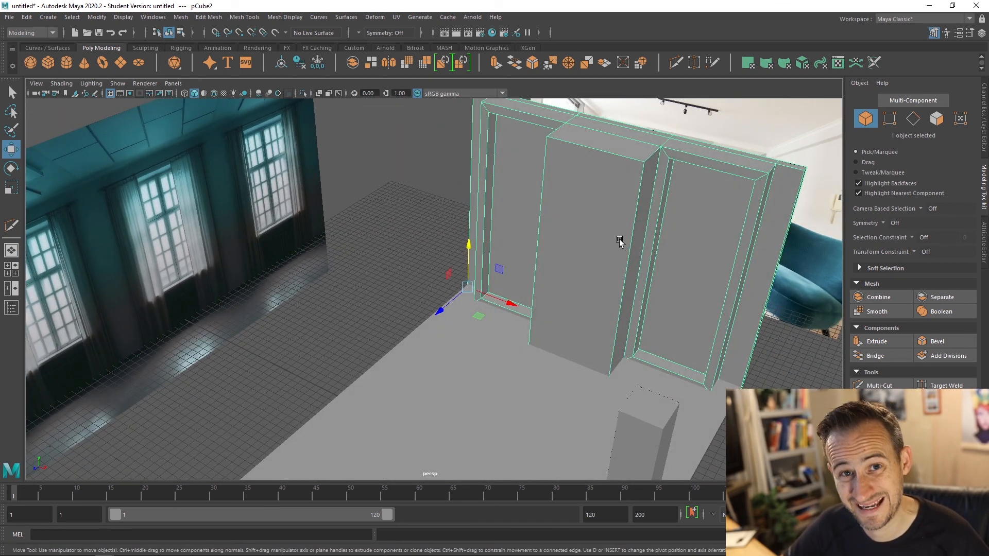
pyautogui.keyDown('alt'); pyautogui.moveTo(535, 242); pyautogui.dragTo(548, 246); pyautogui.keyUp('alt')
# Step: Undo the alcove and chimney breast extrusions and the connected vertical edges, back to the plain back wall
pyautogui.hotkey('ctrl', 'z')
pyautogui.hotkey('ctrl', 'z')
pyautogui.hotkey('ctrl', 'z')
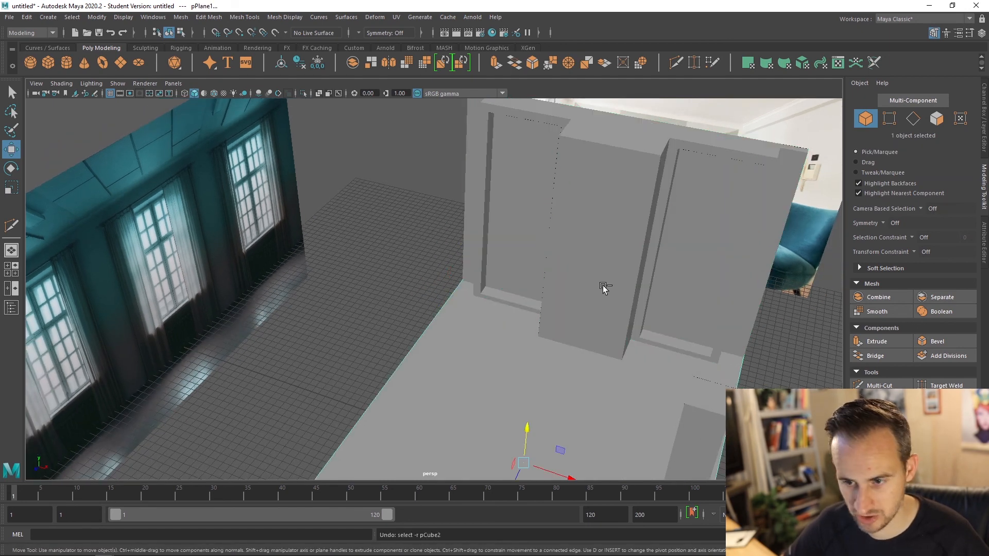
pyautogui.hotkey('ctrl', 'z')
pyautogui.hotkey('ctrl', 'z')
pyautogui.hotkey('ctrl', 'z')
pyautogui.hotkey('ctrl', 'z')
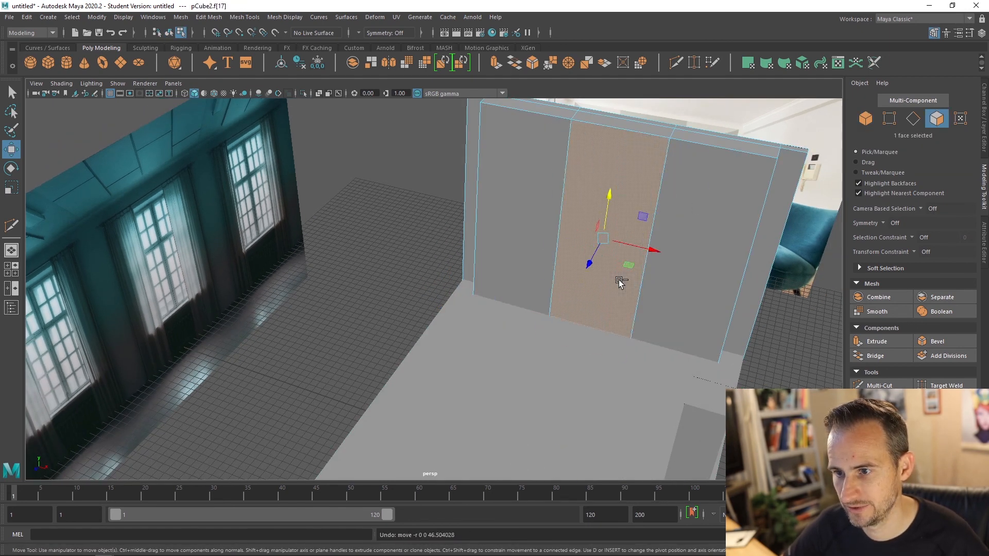
pyautogui.hotkey('ctrl', 'z')
pyautogui.hotkey('ctrl', 'z')
pyautogui.hotkey('ctrl', 'z')
pyautogui.hotkey('ctrl', 'z')
pyautogui.hotkey('ctrl', 'z')
pyautogui.hotkey('ctrl', 'z')
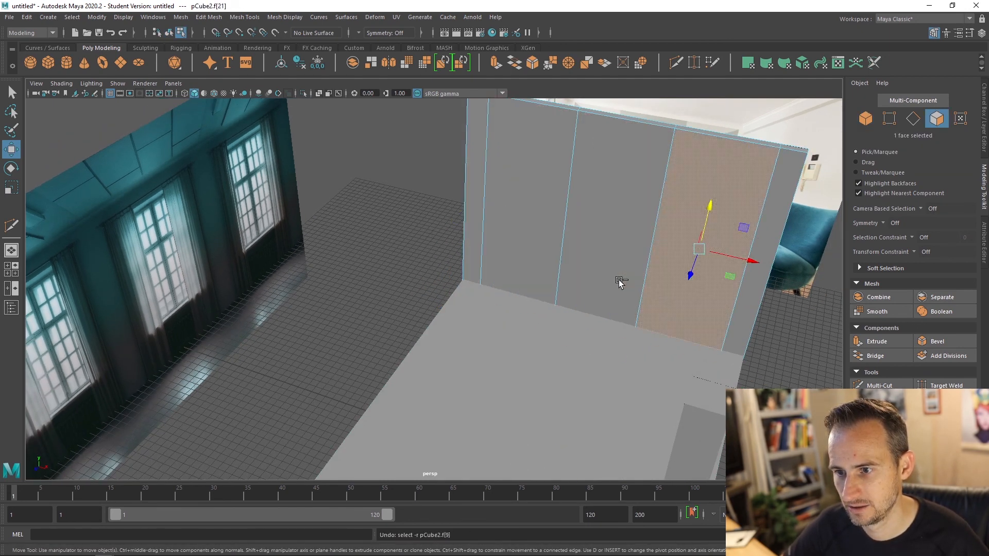
pyautogui.hotkey('ctrl', 'z')
pyautogui.hotkey('ctrl', 'z')
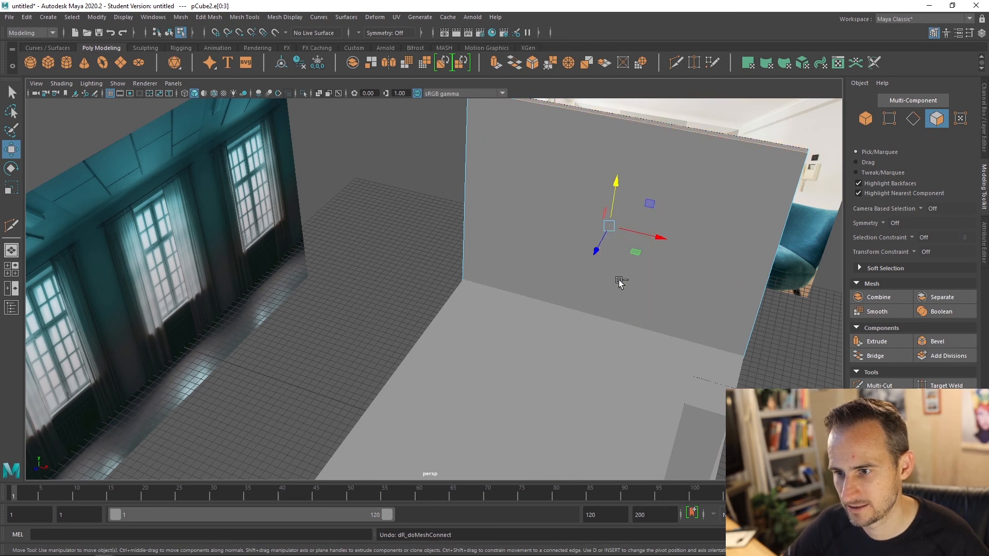
pyautogui.hotkey('ctrl', 'z')
pyautogui.keyDown('alt'); pyautogui.moveTo(547, 282); pyautogui.dragTo(506, 283); pyautogui.keyUp('alt')
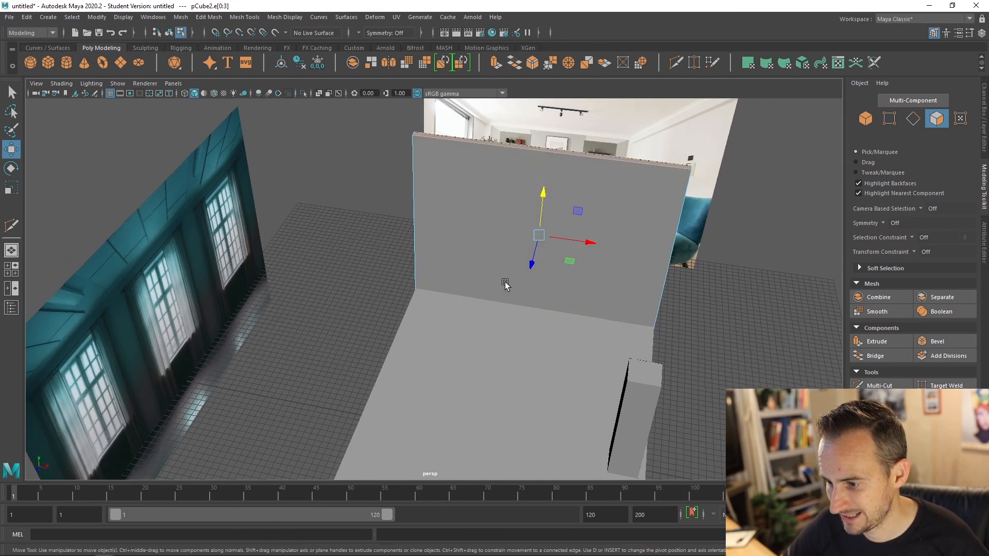
# Step: Connect the back wall's long edges with four vertical segments, leaving narrow strips at both ends
pyautogui.click(880, 400)
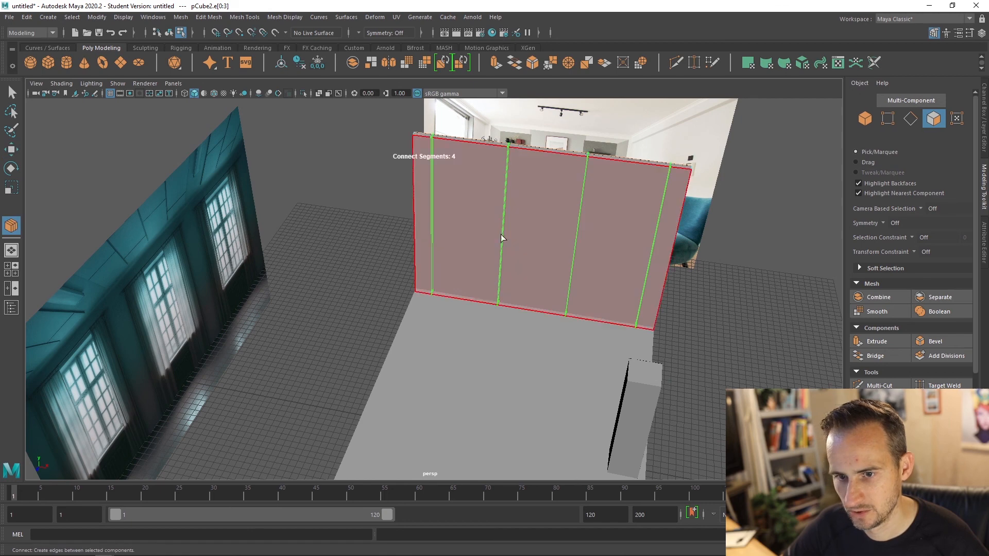
pyautogui.keyDown('ctrl'); pyautogui.moveTo(534, 238); pyautogui.dragTo(547, 237, button='middle'); pyautogui.keyUp('ctrl')
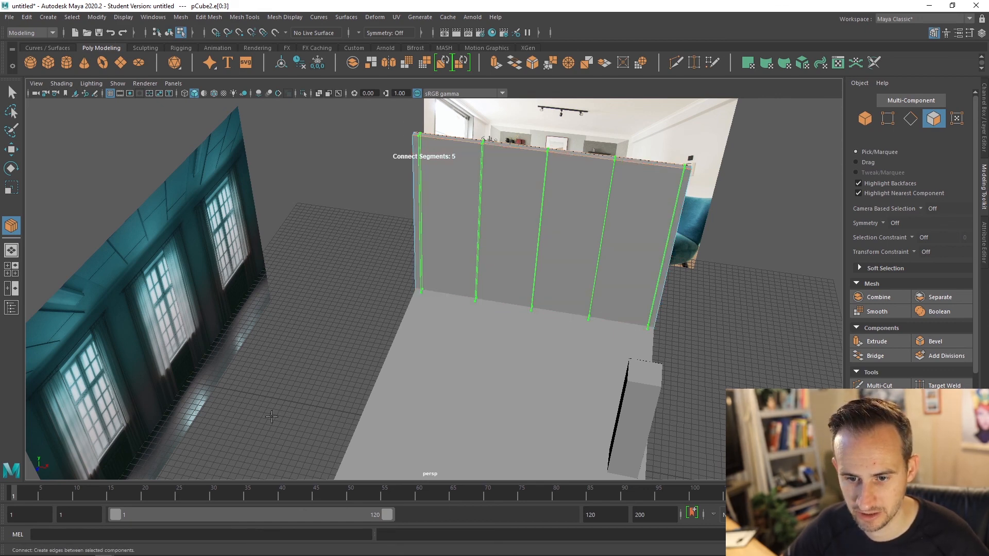
pyautogui.hotkey('shift', 'z')
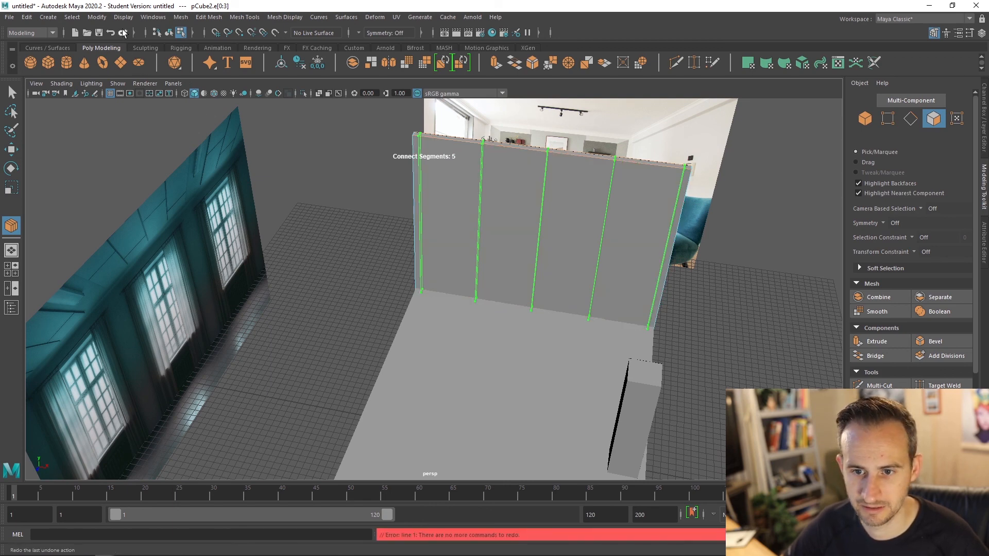
pyautogui.moveTo(570, 270)
pyautogui.keyDown('ctrl'); pyautogui.mouseDown(button='middle')
pyautogui.moveTo(519, 278)
pyautogui.moveTo(566, 276)
pyautogui.moveTo(542, 277)
pyautogui.moveTo(570, 267)
pyautogui.mouseUp(button='middle'); pyautogui.keyUp('ctrl')
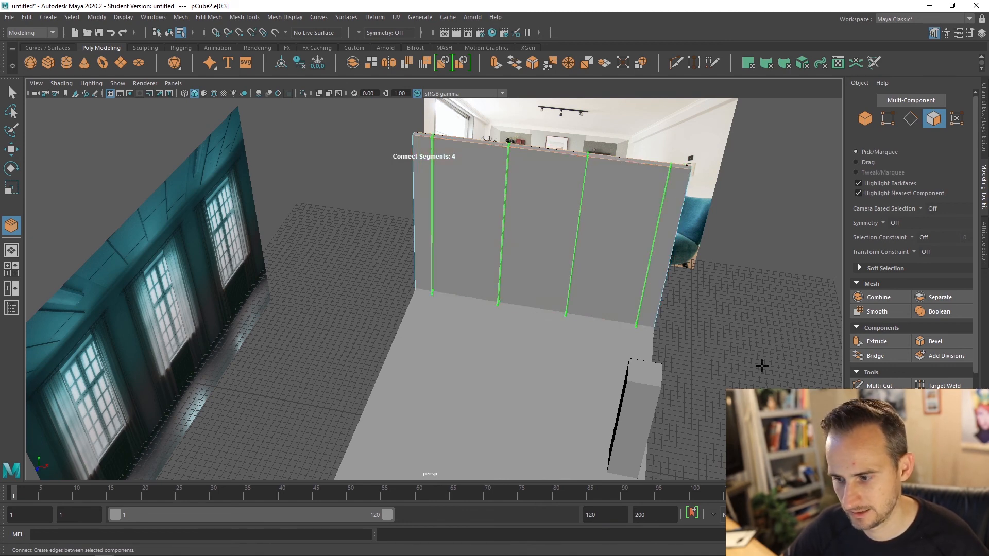
pyautogui.press('w')
# Step: Try moving the three inner faces of the back wall forward without extruding, and undo it
pyautogui.click(529, 186)
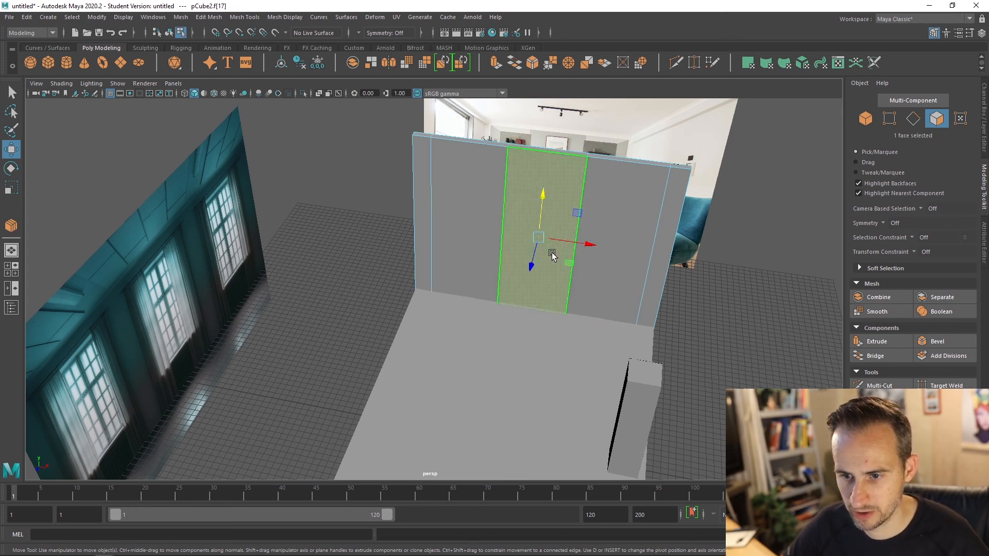
pyautogui.keyDown('alt'); pyautogui.moveTo(552, 256); pyautogui.dragTo(557, 268); pyautogui.keyUp('alt')
pyautogui.click(480, 227)
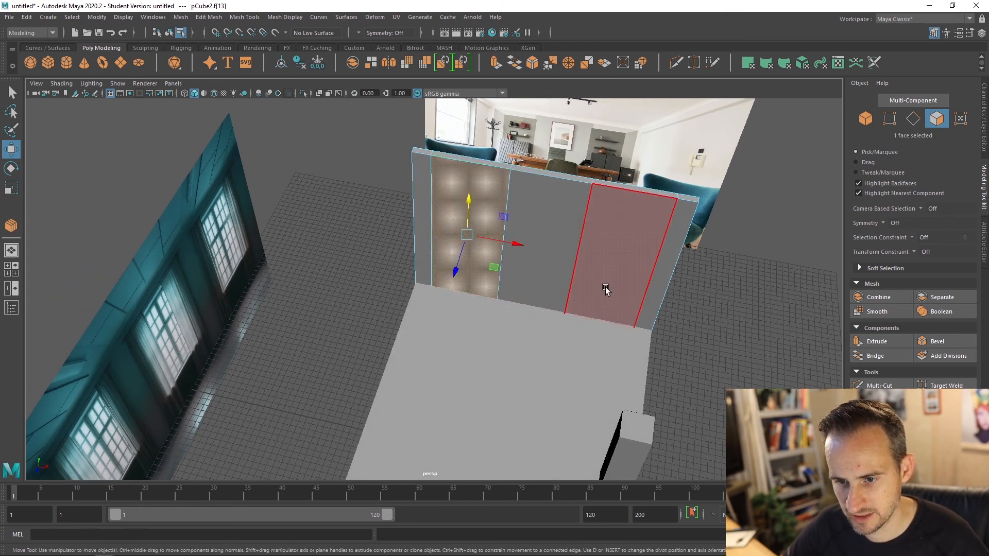
pyautogui.keyDown('shift'); pyautogui.click(627, 268); pyautogui.keyUp('shift')
pyautogui.keyDown('shift'); pyautogui.click(564, 288); pyautogui.keyUp('shift')
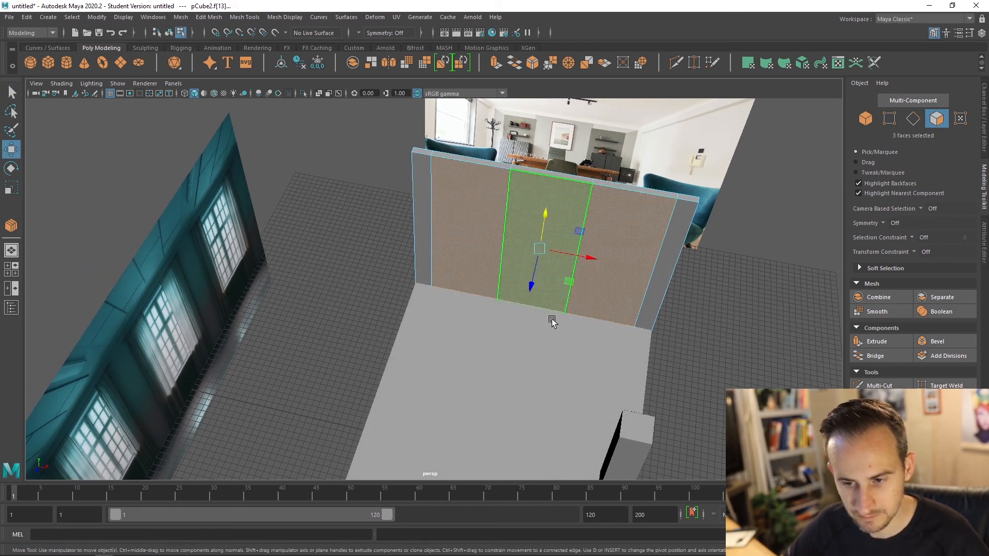
pyautogui.moveTo(532, 282); pyautogui.dragTo(523, 320)
pyautogui.hotkey('ctrl', 'z')
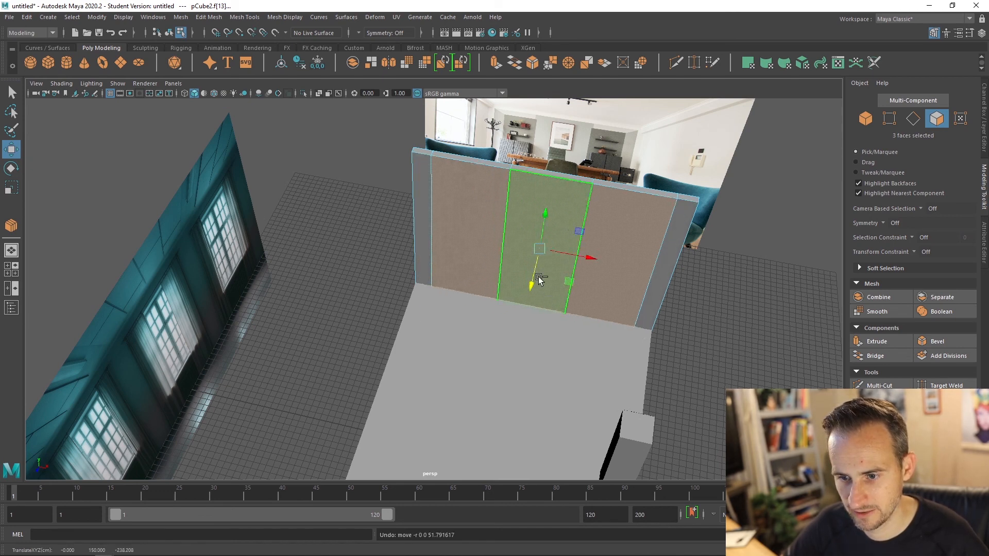
pyautogui.moveTo(539, 279); pyautogui.dragTo(533, 301)
pyautogui.hotkey('ctrl', 'z')
# Step: Check the Move tool's settings
pyautogui.click(922, 19)
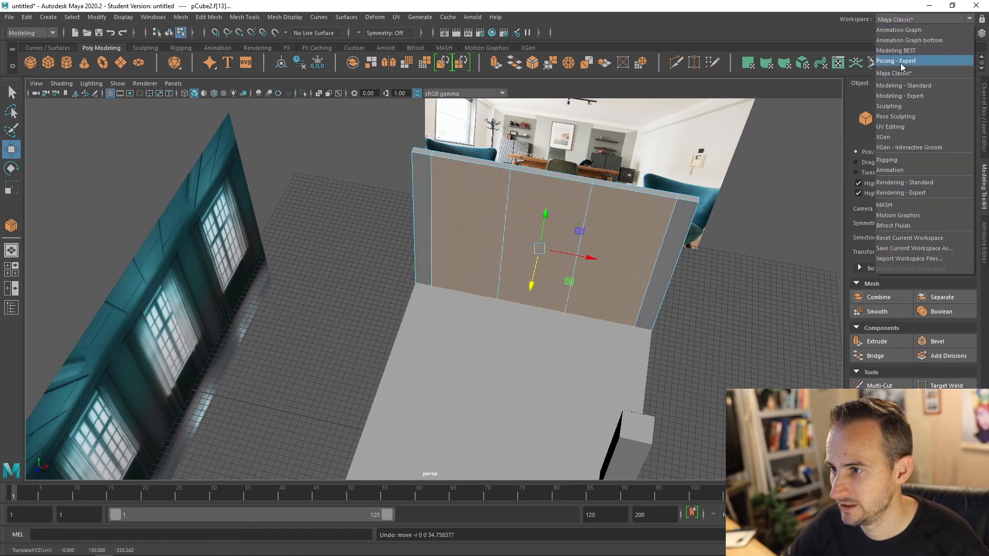
pyautogui.doubleClick(12, 150)
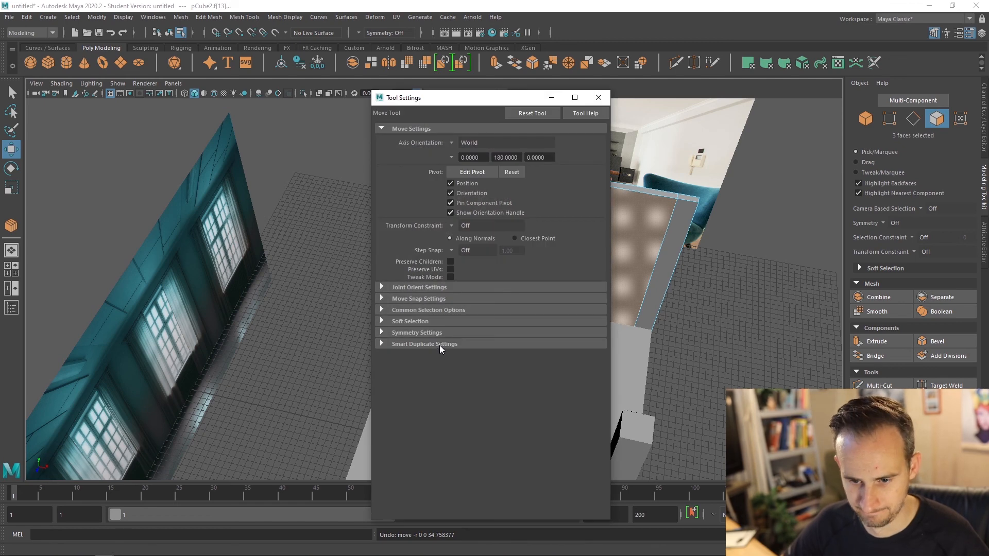
pyautogui.click(598, 98)
# Step: Extrude the three inner faces of the back wall forward, and bring the middle face farther out as the chimney breast
pyautogui.keyDown('shift'); pyautogui.moveTo(535, 281); pyautogui.dragTo(582, 255); pyautogui.keyUp('shift')
pyautogui.click(820, 236)
pyautogui.click(537, 306)
# Step: Extrude the two faces beside the chimney breast with an offset of 13.6 to frame the alcoves
pyautogui.click(629, 218)
pyautogui.keyDown('shift'); pyautogui.click(431, 205); pyautogui.keyUp('shift')
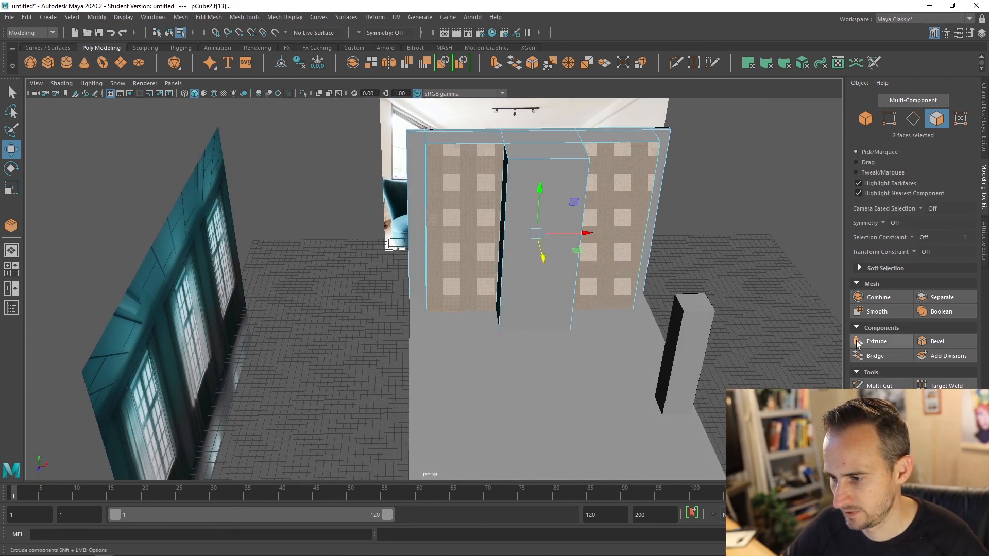
pyautogui.keyDown('shift'); pyautogui.moveTo(637, 216); pyautogui.dragTo(624, 248, button='right'); pyautogui.keyUp('shift')
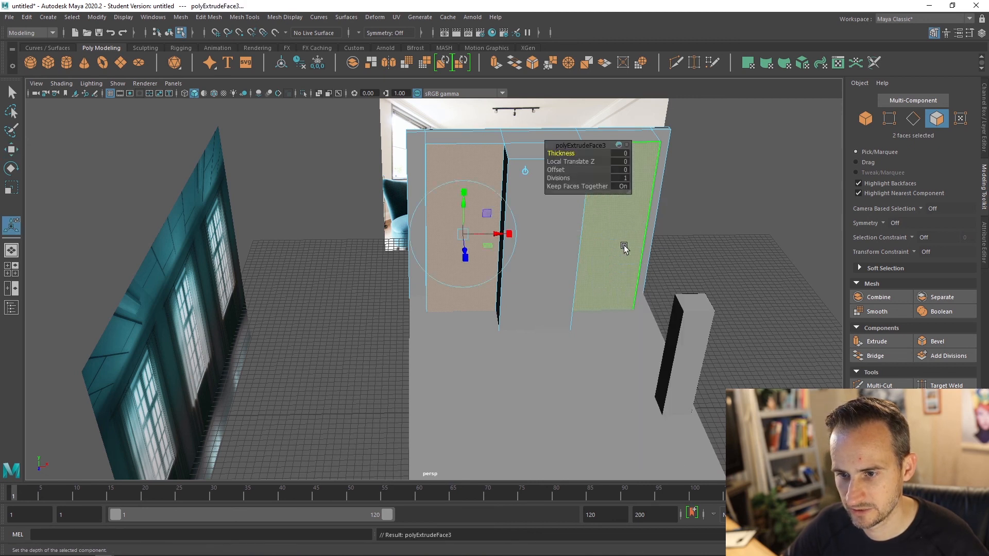
pyautogui.moveTo(558, 173); pyautogui.dragTo(629, 182)
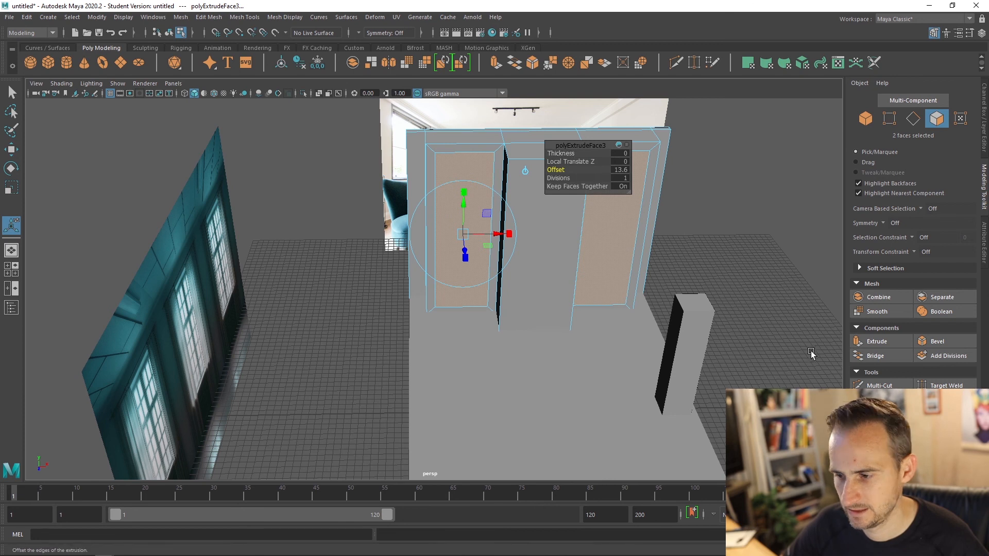
# Step: Extrude the two framed alcove faces inward with a thickness of about -23 to recess them
pyautogui.keyDown('shift'); pyautogui.moveTo(579, 225); pyautogui.dragTo(577, 252, button='right'); pyautogui.keyUp('shift')
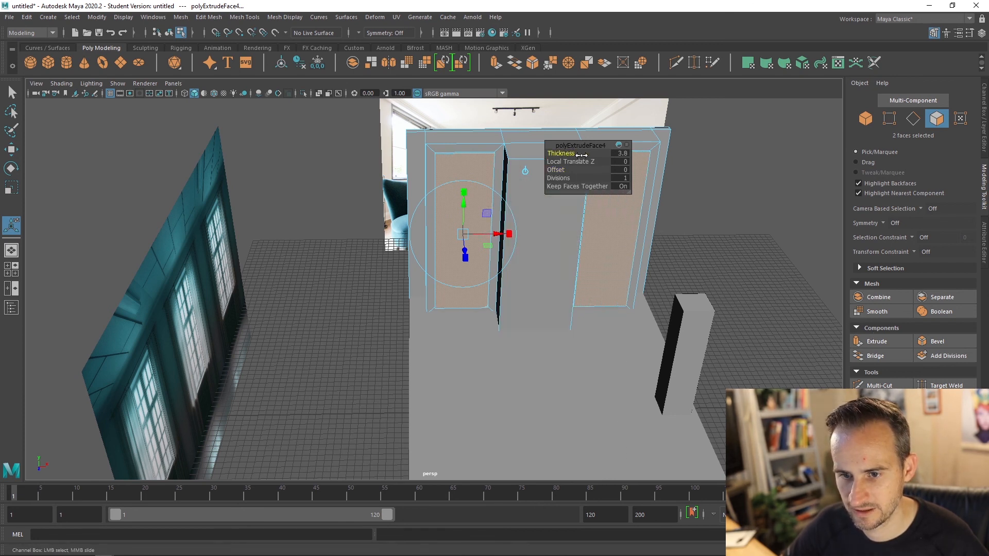
pyautogui.moveTo(581, 155); pyautogui.dragTo(461, 167)
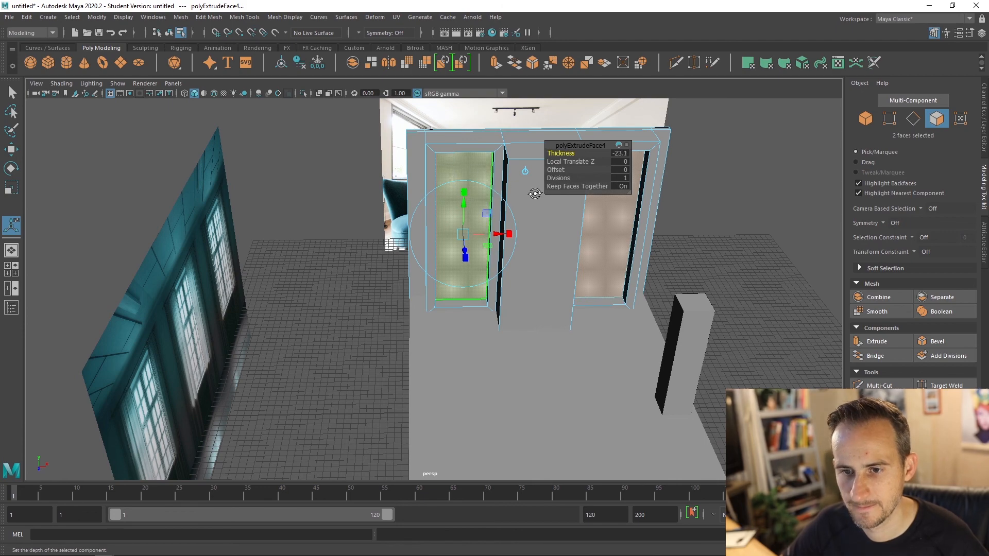
pyautogui.keyDown('alt'); pyautogui.moveTo(535, 193); pyautogui.dragTo(566, 216); pyautogui.keyUp('alt')
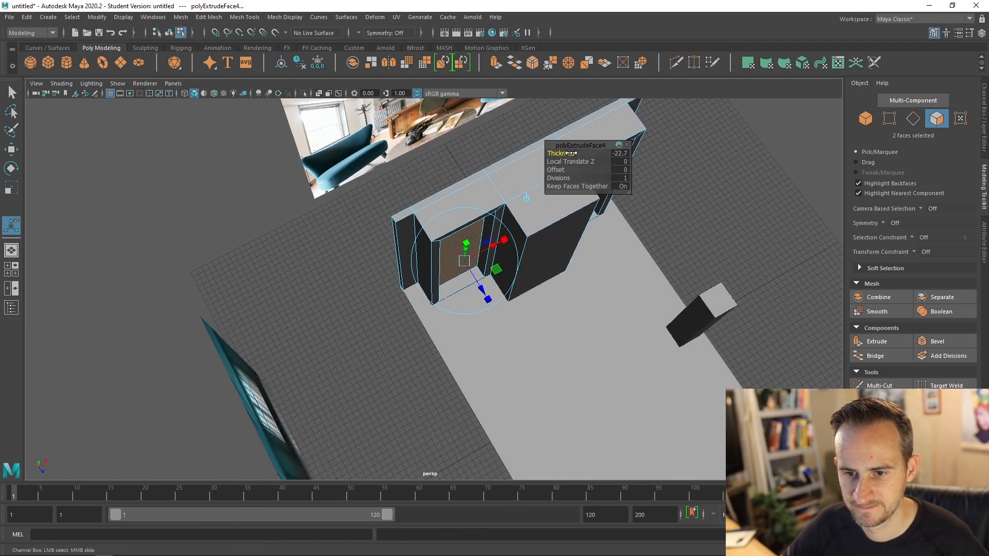
pyautogui.keyDown('alt'); pyautogui.moveTo(576, 206); pyautogui.dragTo(547, 232); pyautogui.keyUp('alt')
# Step: Try beveling the chimney breast's front face with a fraction of 0.1 and 0.05, and undo the bevel
pyautogui.click(530, 232)
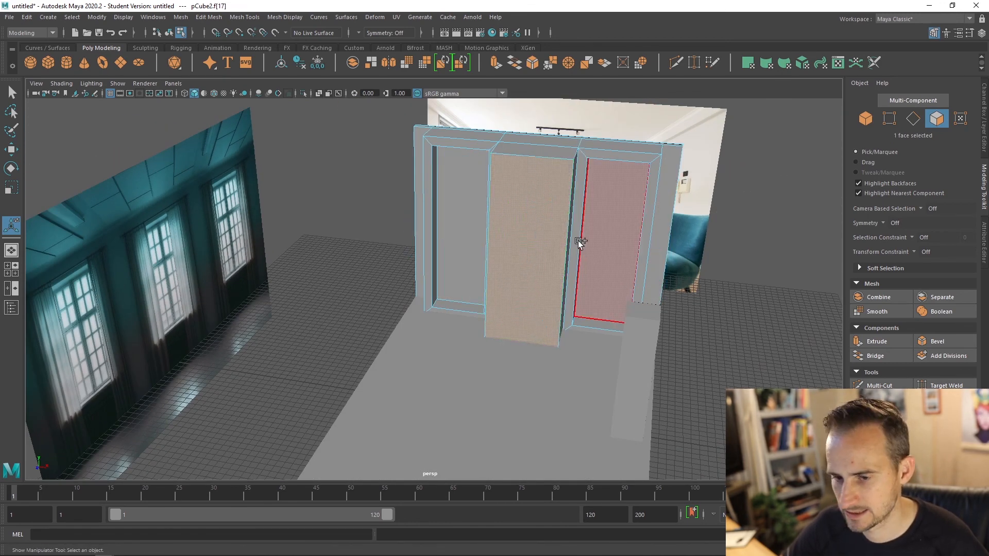
pyautogui.keyDown('shift'); pyautogui.rightClick(528, 206); pyautogui.keyUp('shift')
pyautogui.click(567, 207)
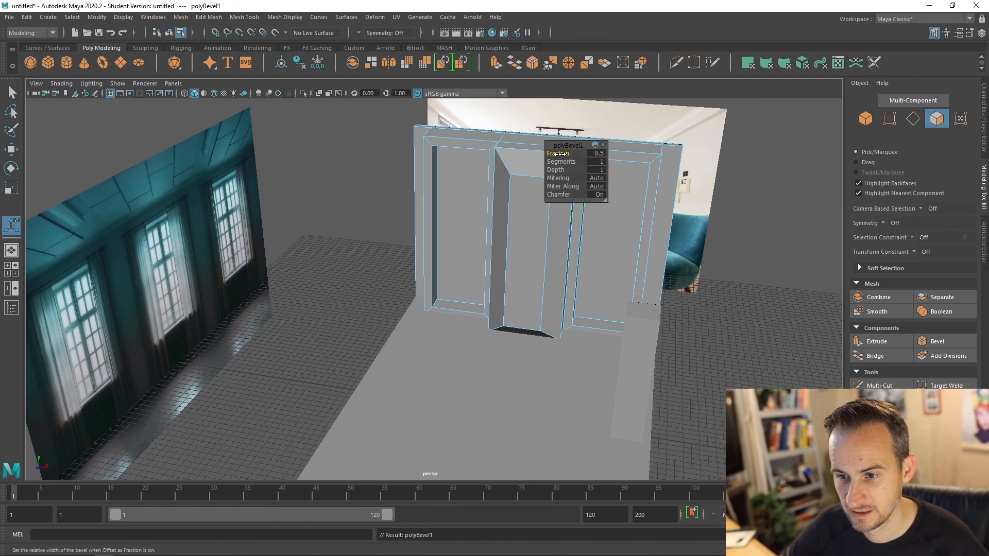
pyautogui.moveTo(557, 153); pyautogui.dragTo(556, 153)
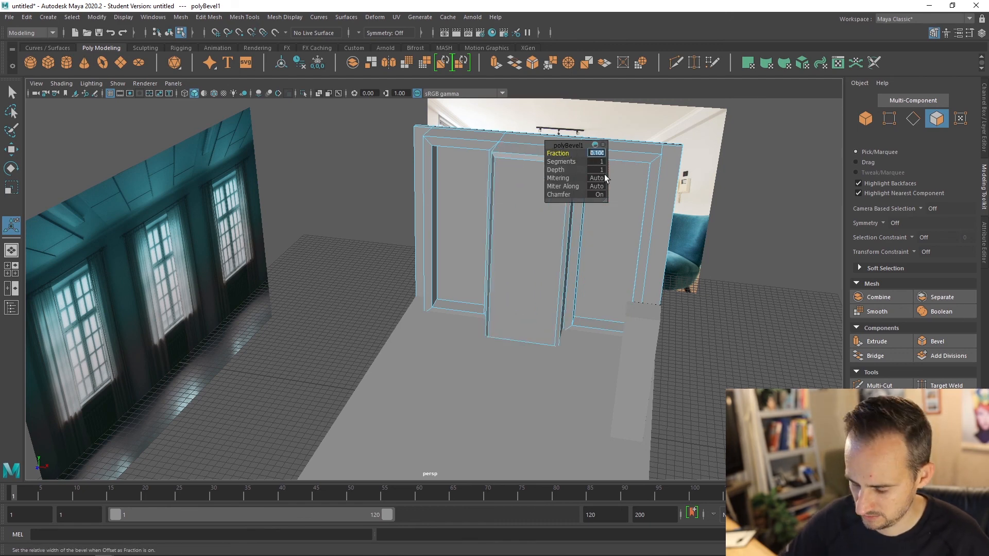
pyautogui.write('.')
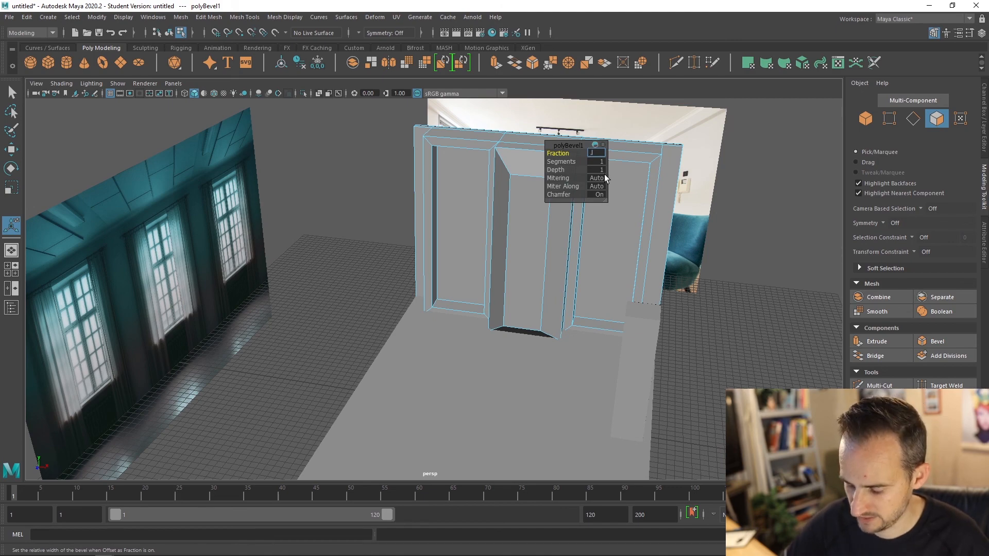
pyautogui.write('505')
pyautogui.press('Return')
pyautogui.keyDown('alt'); pyautogui.moveTo(497, 188); pyautogui.dragTo(435, 267); pyautogui.keyUp('alt')
pyautogui.scroll(5, 421, 190)
pyautogui.hotkey('ctrl', 'z')
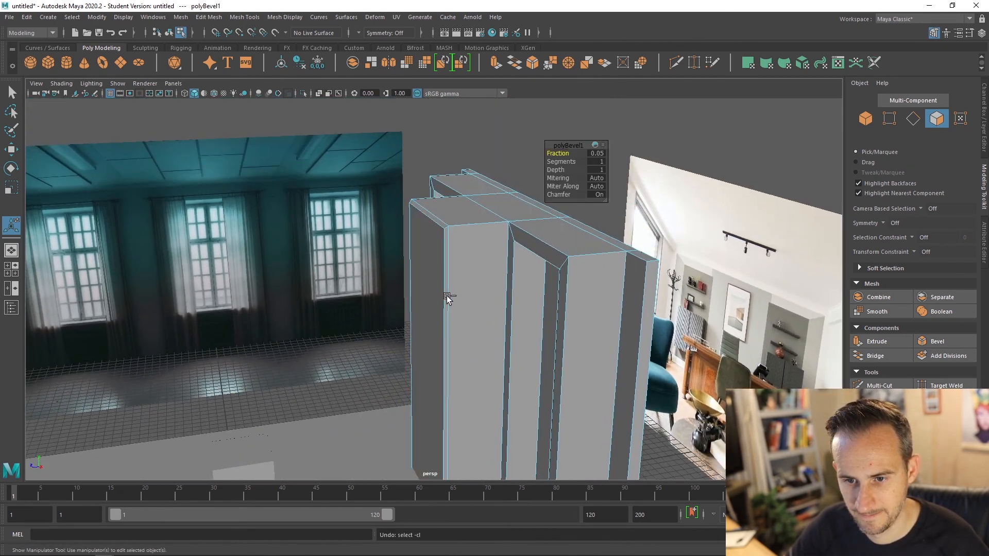
pyautogui.hotkey('ctrl', 'z')
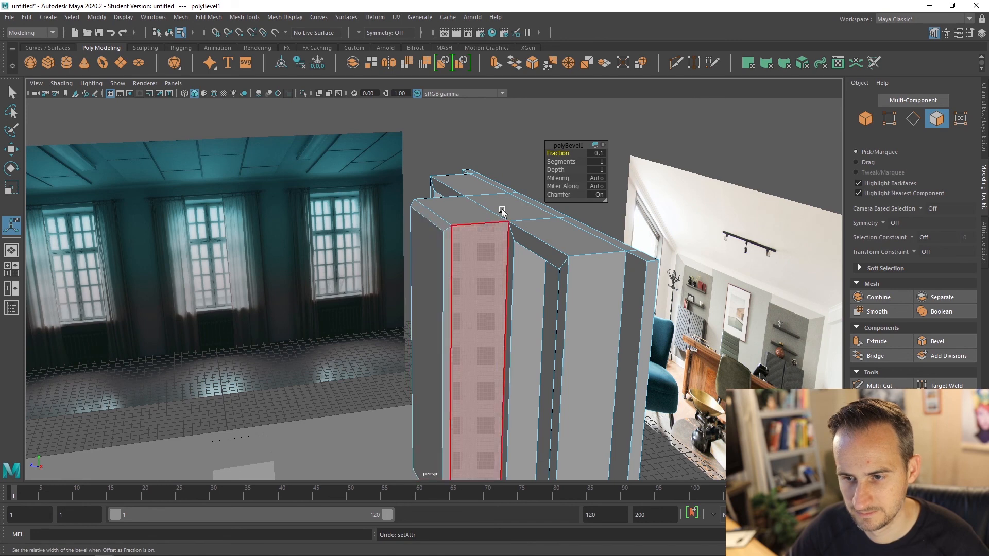
pyautogui.hotkey('ctrl', 'z')
# Step: Try moving the chimney breast's front face about 22 units forward, and undo it
pyautogui.click(431, 283)
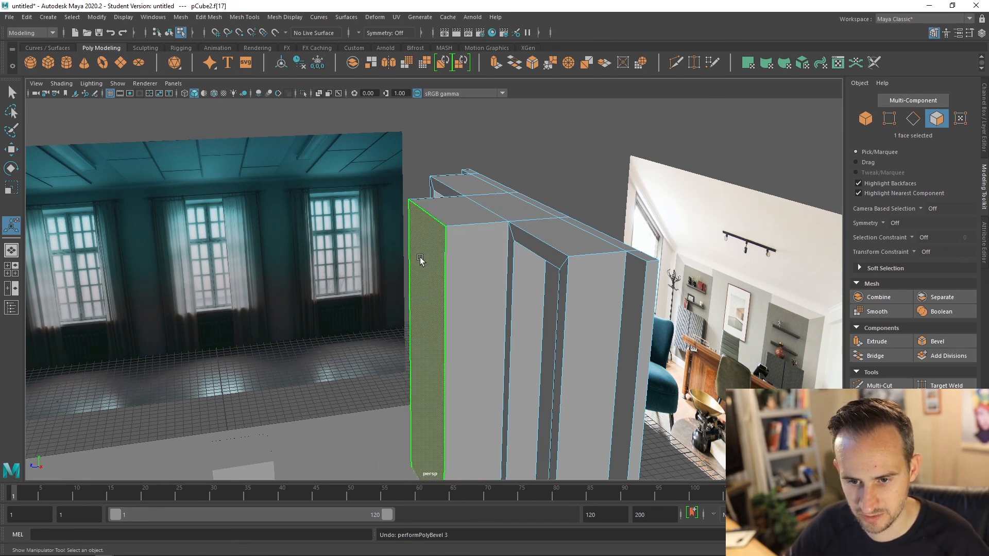
pyautogui.press('w')
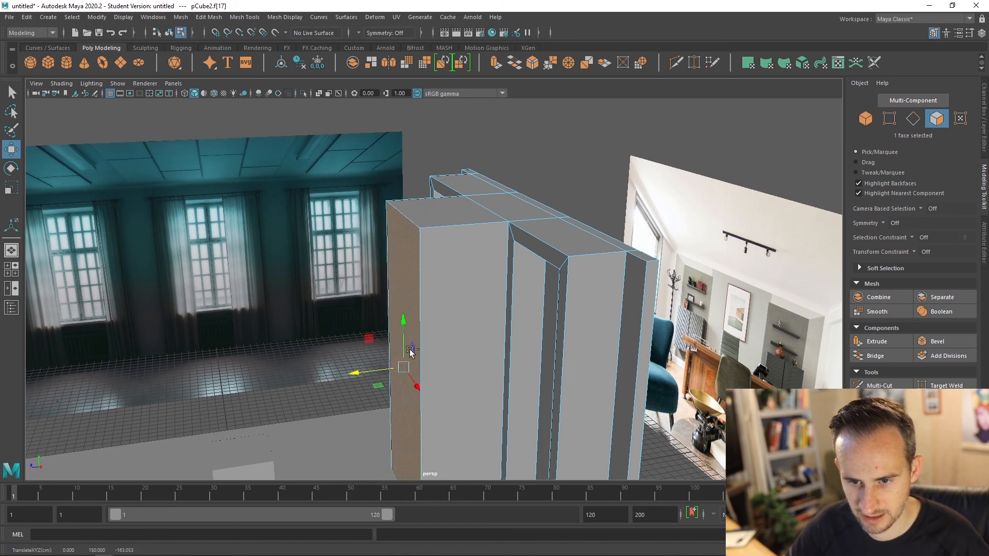
pyautogui.rightClick(435, 262)
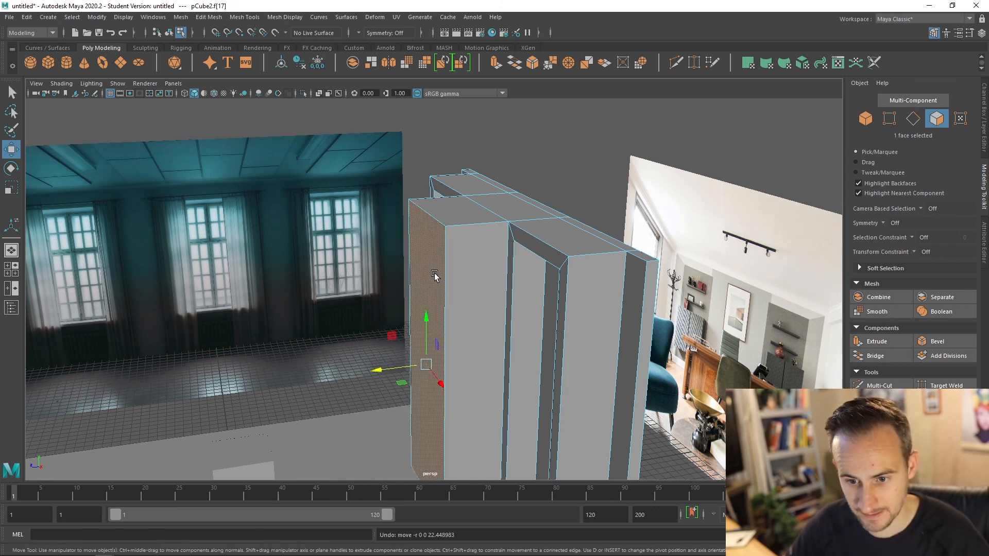
# Step: Bevel the chimney breast's front face with a fraction of 0.005
pyautogui.keyDown('shift'); pyautogui.moveTo(436, 278); pyautogui.dragTo(476, 272, button='right'); pyautogui.keyUp('shift')
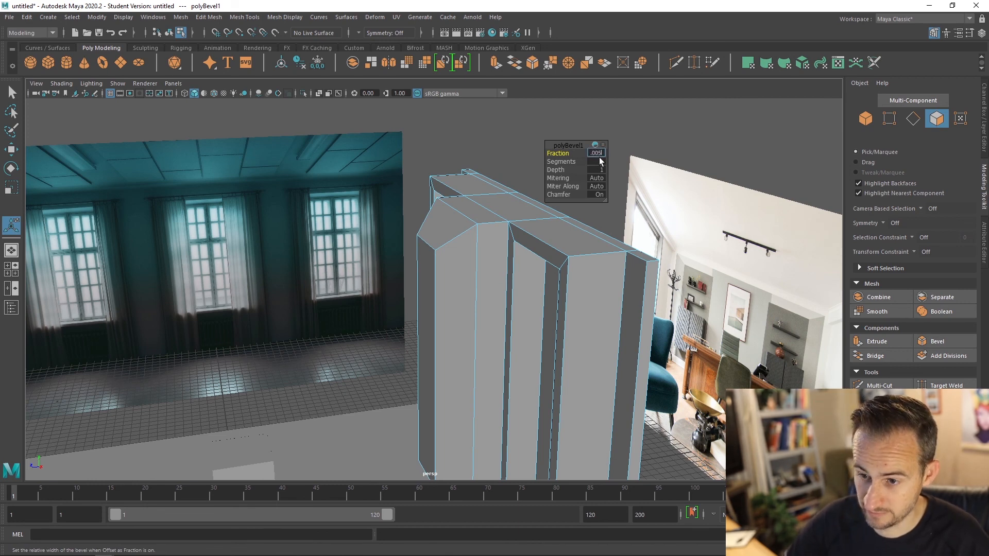
pyautogui.press('Return')
pyautogui.scroll(8, 468, 231)
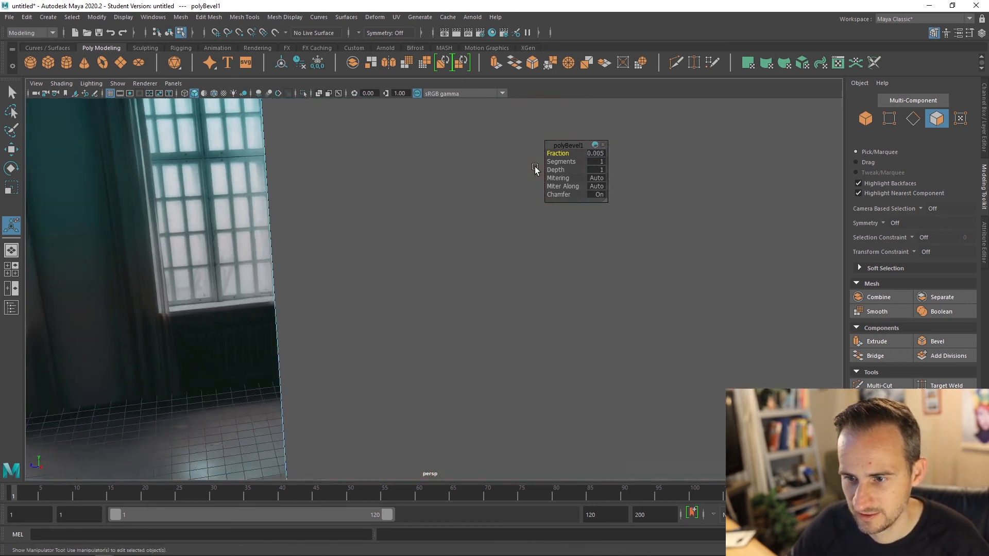
pyautogui.scroll(-8, 426, 255)
pyautogui.click(287, 123)
pyautogui.keyDown('alt'); pyautogui.moveTo(327, 205); pyautogui.dragTo(611, 220); pyautogui.keyUp('alt')
pyautogui.keyDown('alt'); pyautogui.moveTo(796, 117); pyautogui.dragTo(633, 260); pyautogui.keyUp('alt')
pyautogui.hotkey('ctrl', 'z')
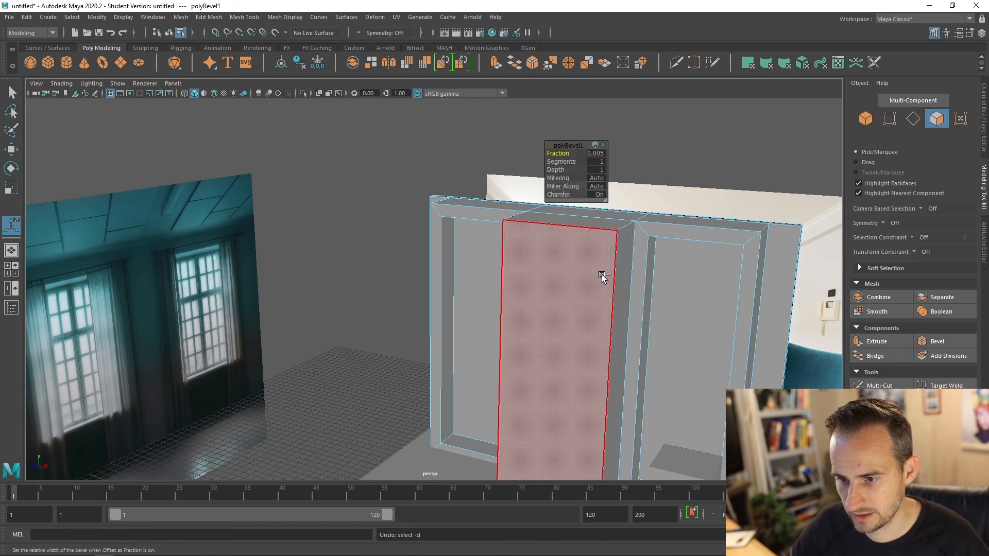
pyautogui.hotkey('ctrl', 'z')
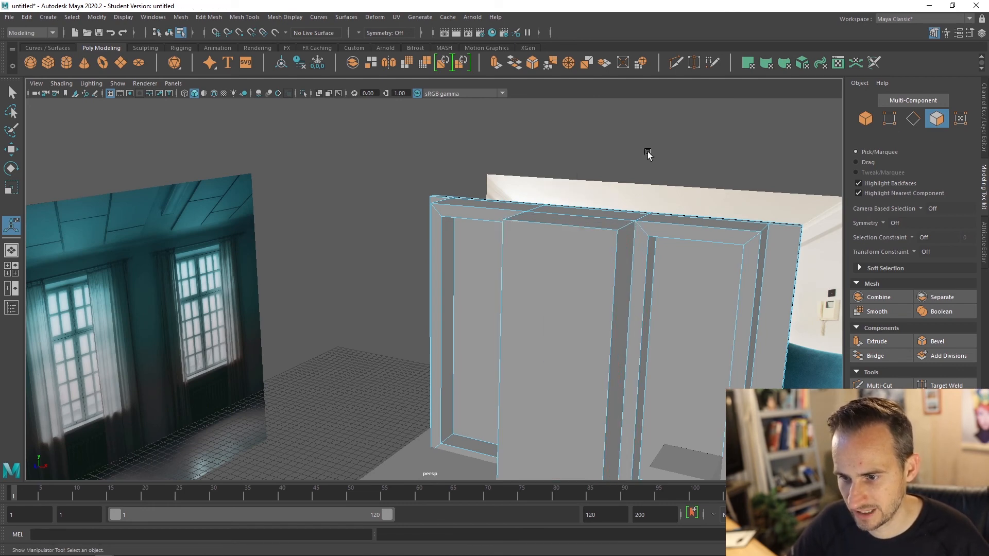
# Step: Inspect the chimney breast's edges and the recessed alcoves of the back wall from several angles
pyautogui.click(593, 268)
pyautogui.press('f')
pyautogui.keyDown('alt'); pyautogui.moveTo(596, 265); pyautogui.dragTo(403, 292); pyautogui.keyUp('alt')
pyautogui.click(539, 183)
pyautogui.scroll(-4, 348, 296)
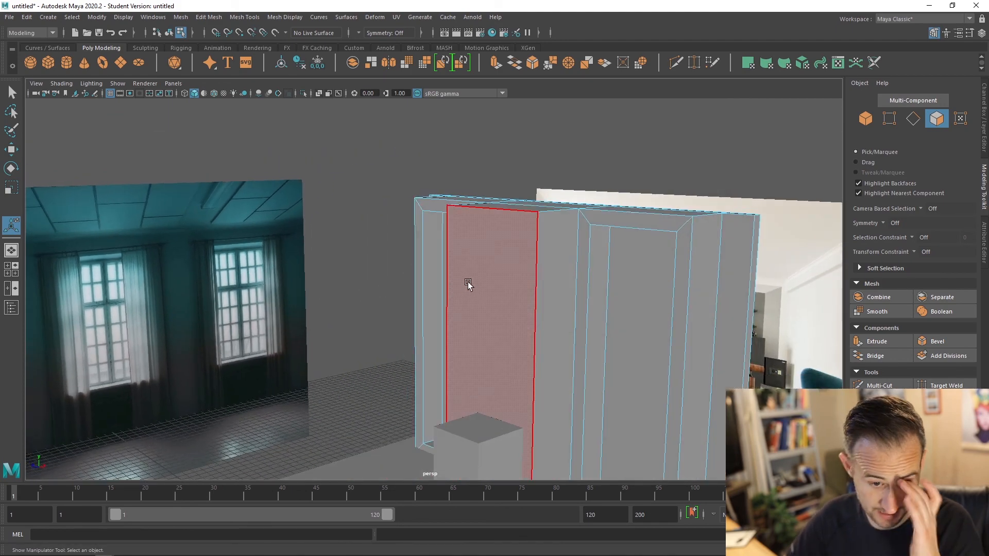
pyautogui.keyDown('alt'); pyautogui.moveTo(500, 267); pyautogui.dragTo(486, 302); pyautogui.keyUp('alt')
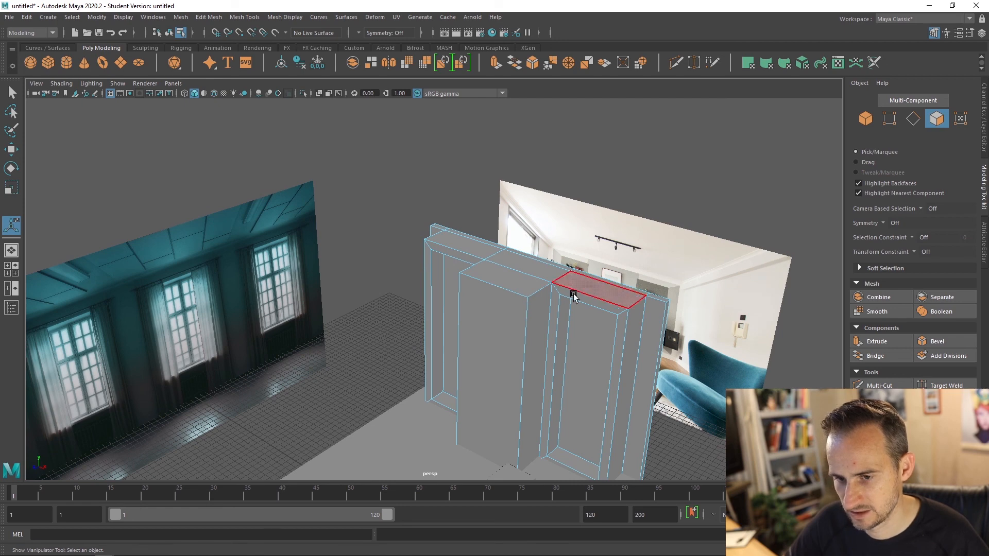
pyautogui.keyDown('alt'); pyautogui.moveTo(573, 296); pyautogui.dragTo(726, 255); pyautogui.keyUp('alt')
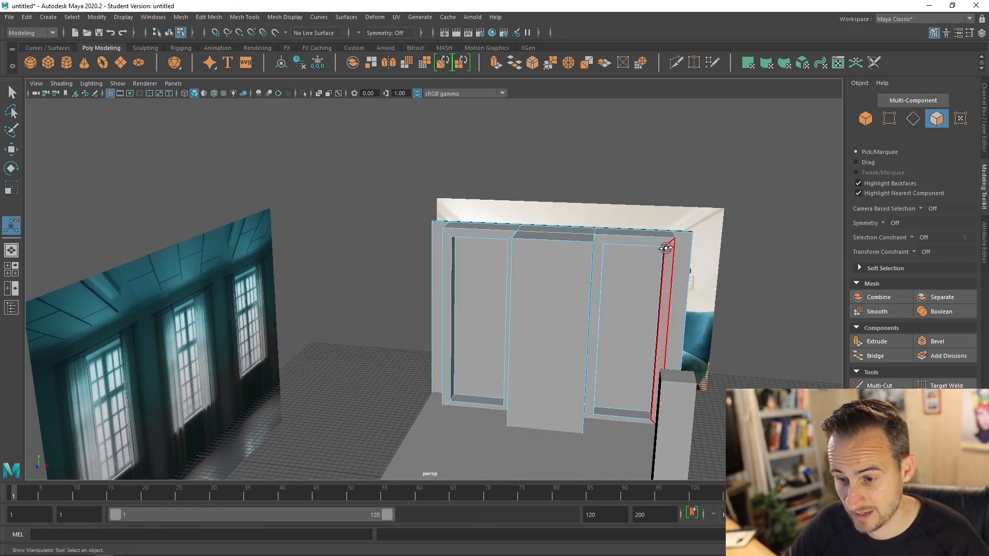
pyautogui.keyDown('alt'); pyautogui.moveTo(666, 248); pyautogui.dragTo(659, 242); pyautogui.keyUp('alt')
# Step: Start a Multi-Cut across the chimney breast's front face from its upper corner
pyautogui.click(888, 386)
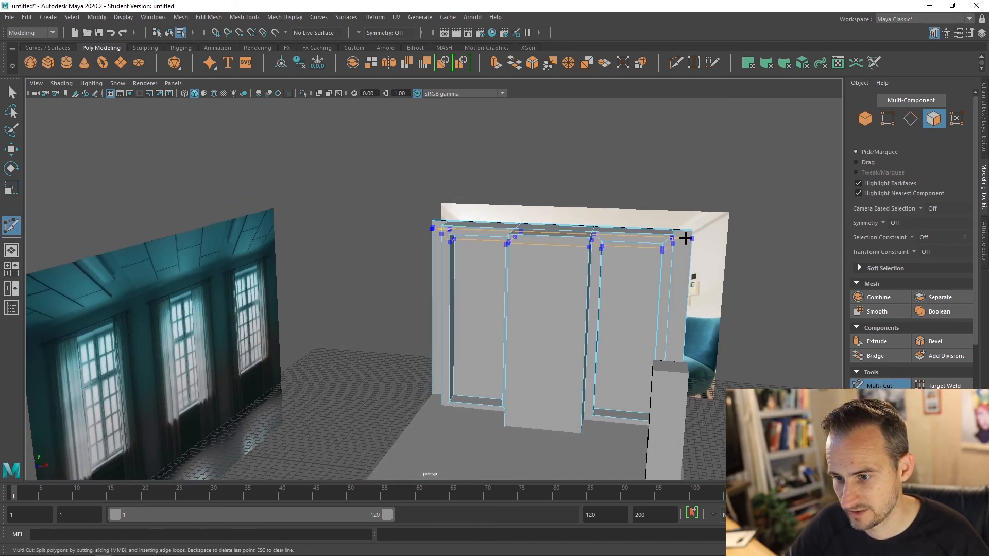
pyautogui.keyDown('alt'); pyautogui.moveTo(717, 289); pyautogui.dragTo(674, 251); pyautogui.keyUp('alt')
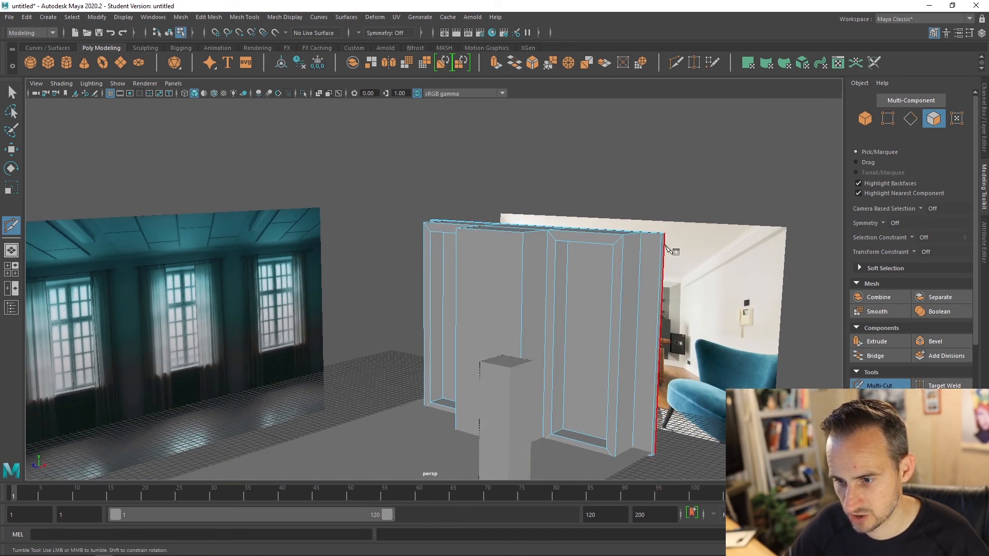
pyautogui.keyDown('ctrl'); pyautogui.click(565, 252); pyautogui.keyUp('ctrl')
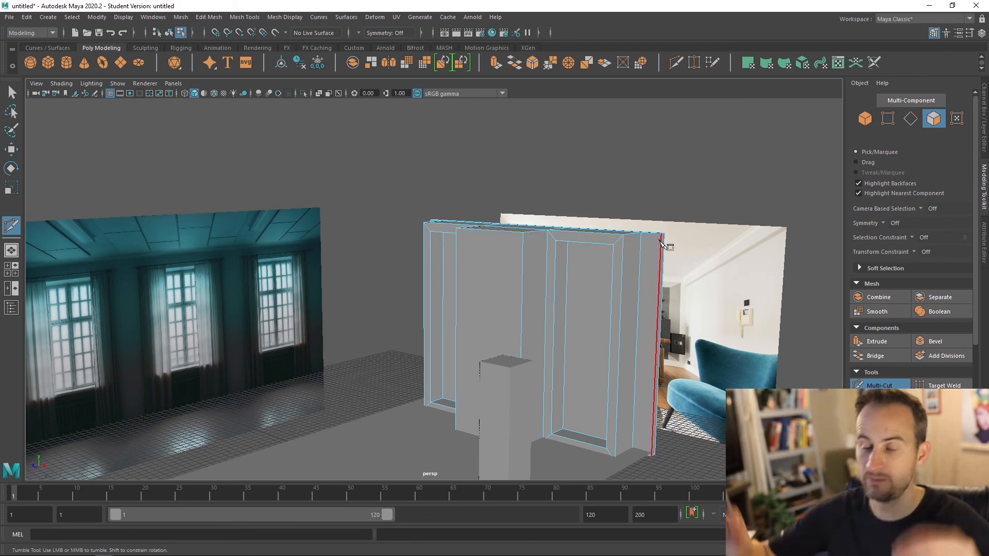
pyautogui.keyDown('alt'); pyautogui.moveTo(660, 241); pyautogui.dragTo(576, 273); pyautogui.keyUp('alt')
pyautogui.moveTo(586, 307)
pyautogui.keyDown('alt'); pyautogui.mouseDown()
pyautogui.moveTo(521, 308)
pyautogui.moveTo(602, 311)
pyautogui.mouseUp(); pyautogui.keyUp('alt')
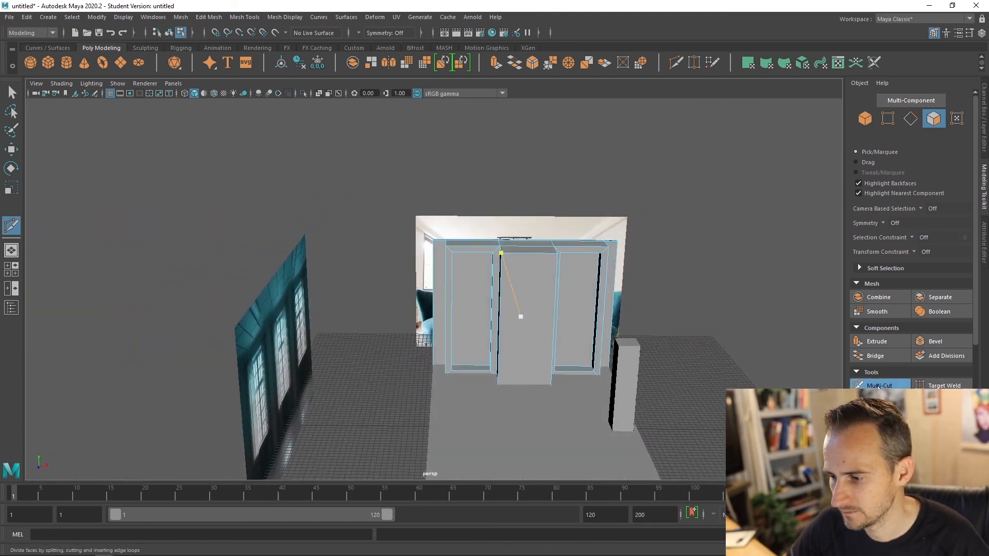